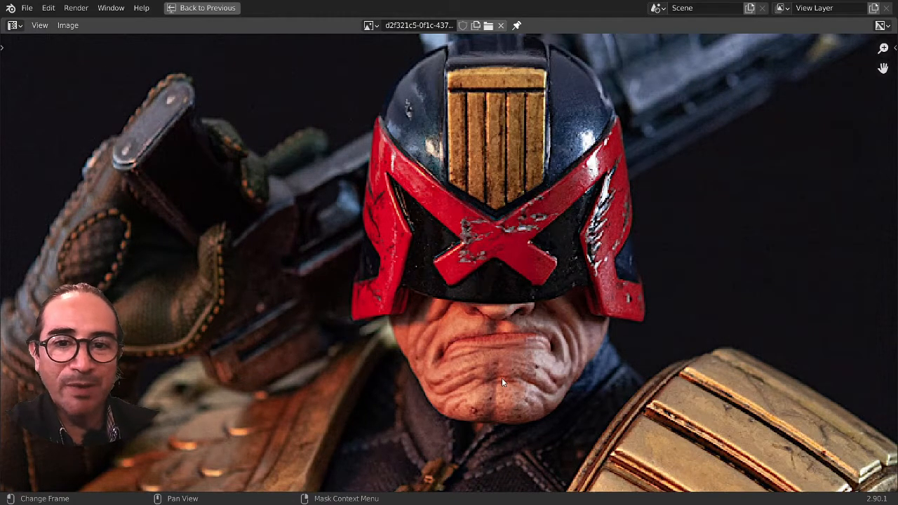
Step: Restore the multi-editor layout from the maximized reference photo and frame the lower face in the first image editor
scroll(502, 377, "down", 3)
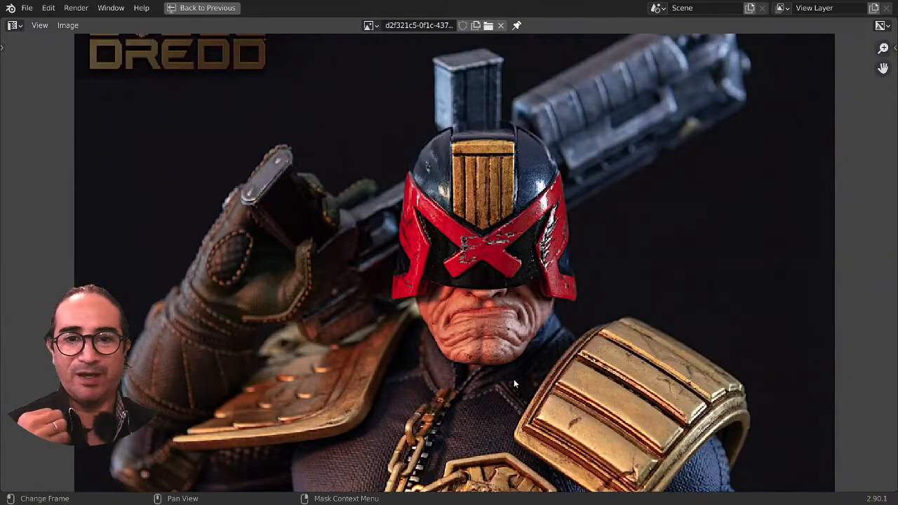
key("ctrl+space")
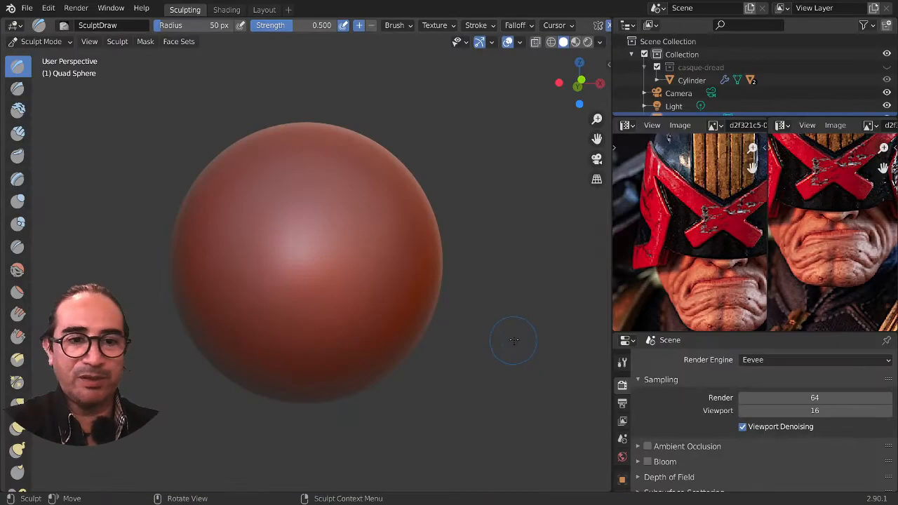
middle_click_drag(707, 276, 674, 257)
scroll(678, 251, "up", 1)
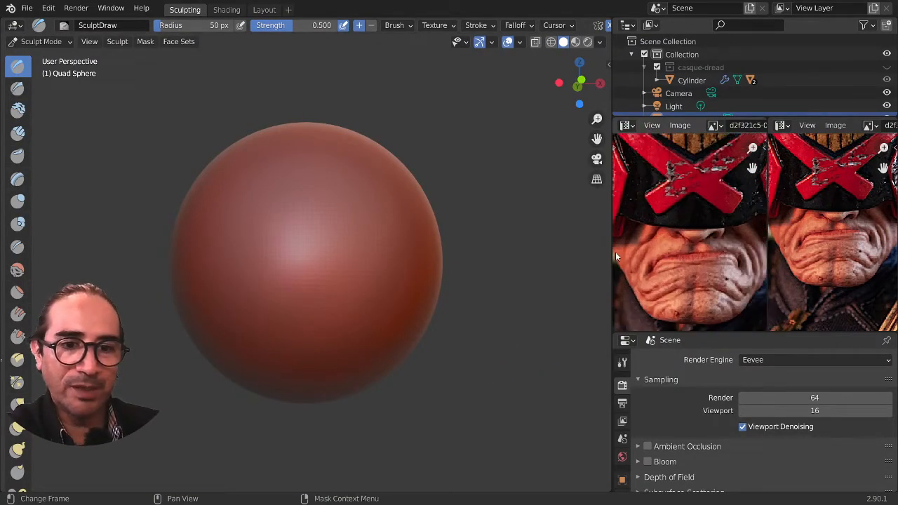
Step: Widen the reference image area beside the 3D viewport and give the second image editor a larger share of its width
left_click_drag(613, 251, 531, 246)
middle_click_drag(656, 272, 719, 280)
scroll(689, 280, "up", 1)
scroll(814, 267, "down", 1)
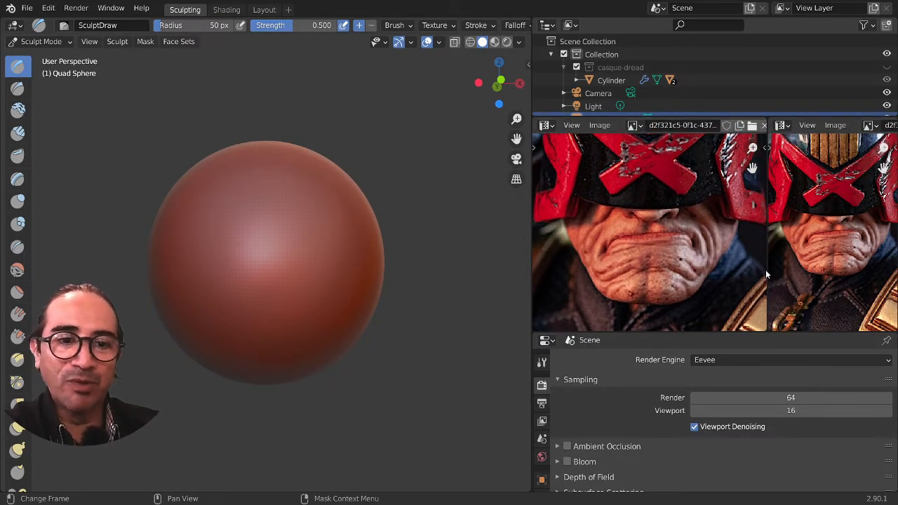
left_click_drag(766, 272, 735, 295)
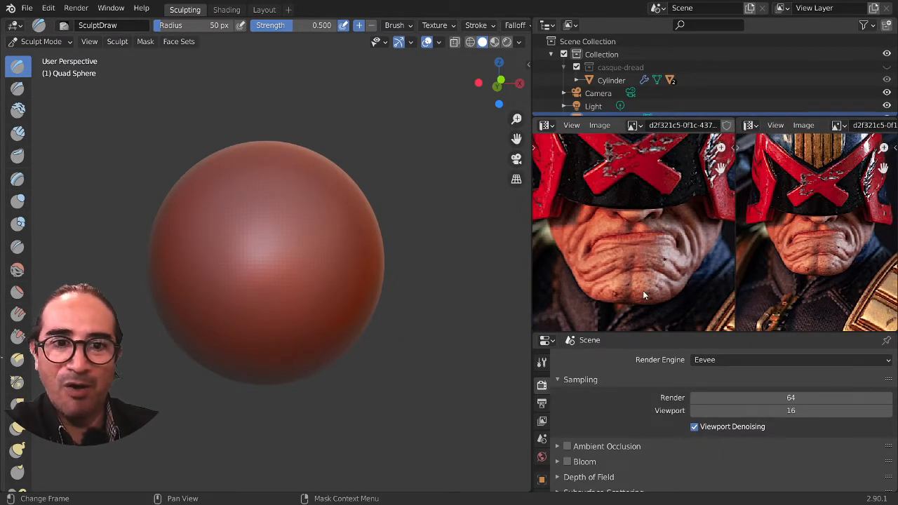
Step: Examine the helmet, mouth and chin wrinkles in the maximized reference photo, and return to the sculpting layout
middle_click_drag(642, 290, 670, 266)
scroll(654, 279, "down", 1)
scroll(669, 267, "down", 1)
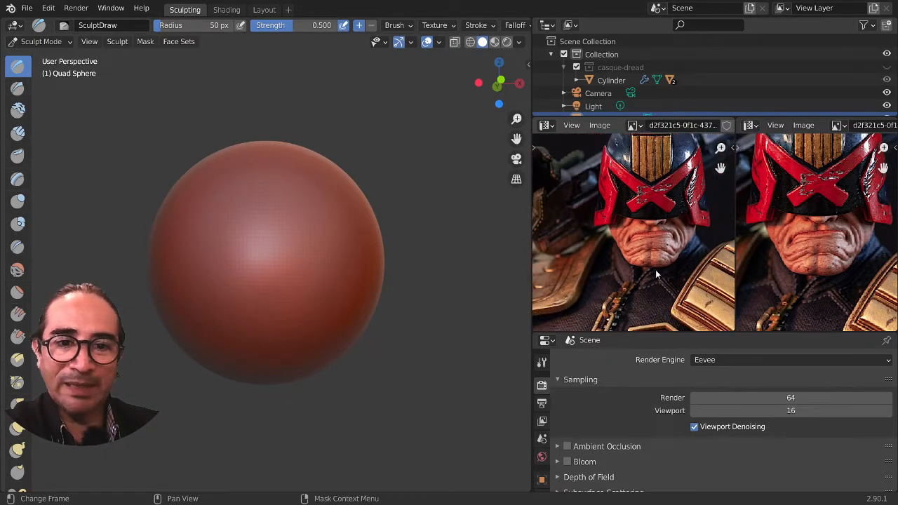
key("ctrl+space")
scroll(433, 358, "up", 2)
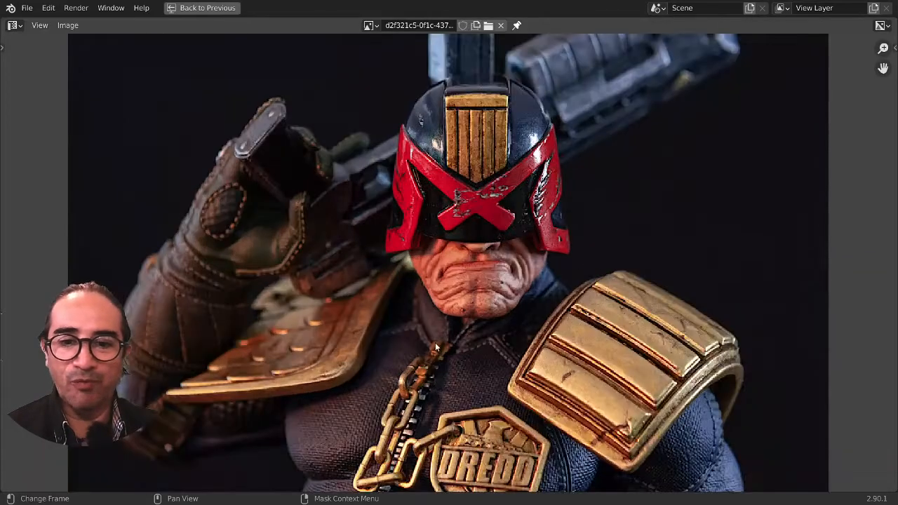
scroll(496, 258, "up", 2)
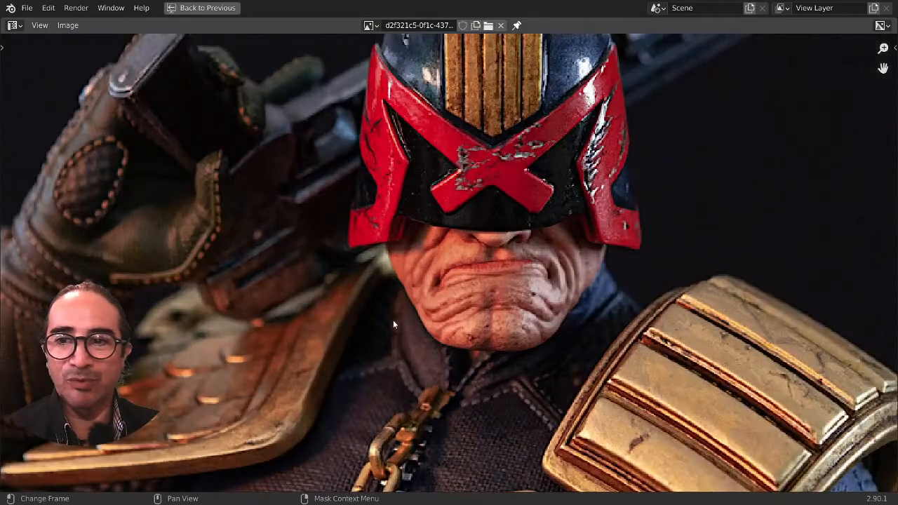
scroll(394, 323, "down", 2)
scroll(483, 277, "up", 2)
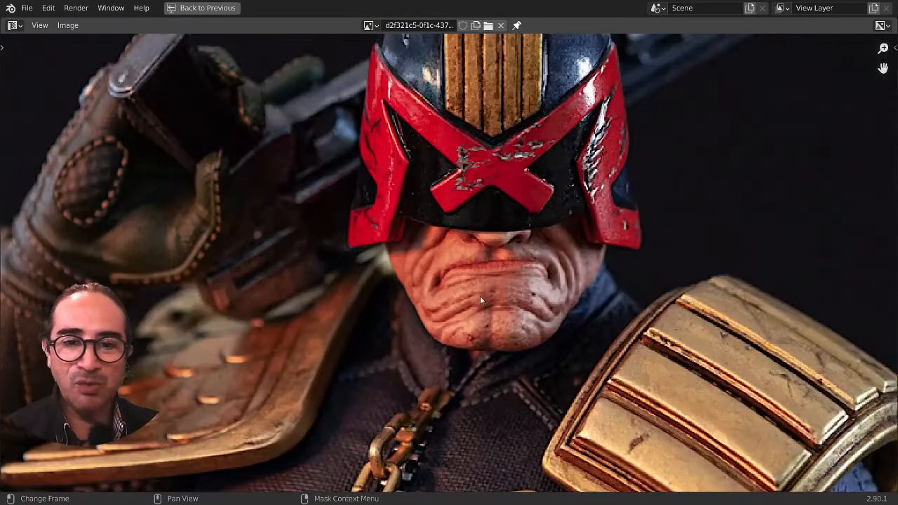
scroll(435, 293, "up", 3)
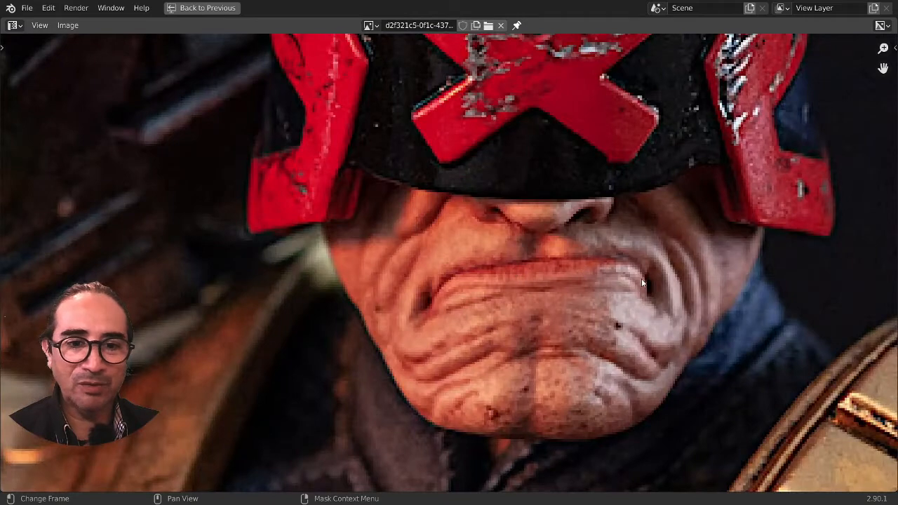
scroll(546, 291, "down", 2)
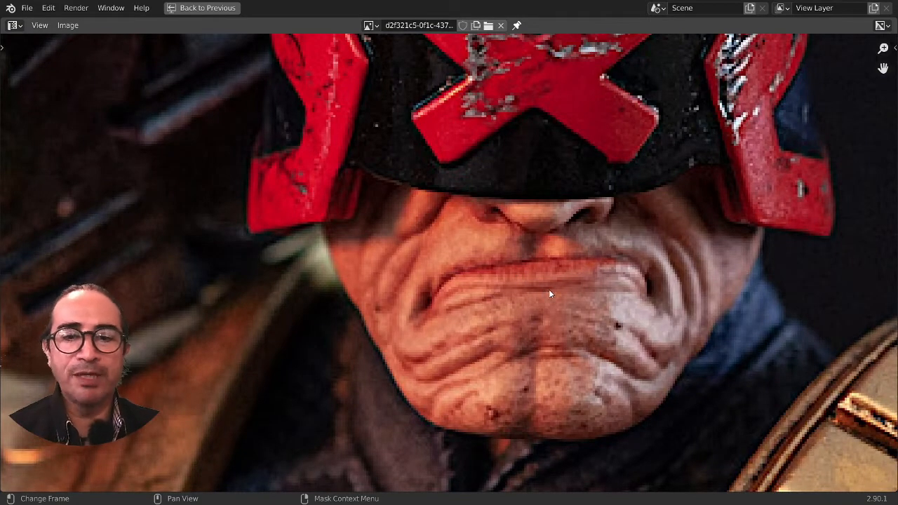
key("ctrl+space")
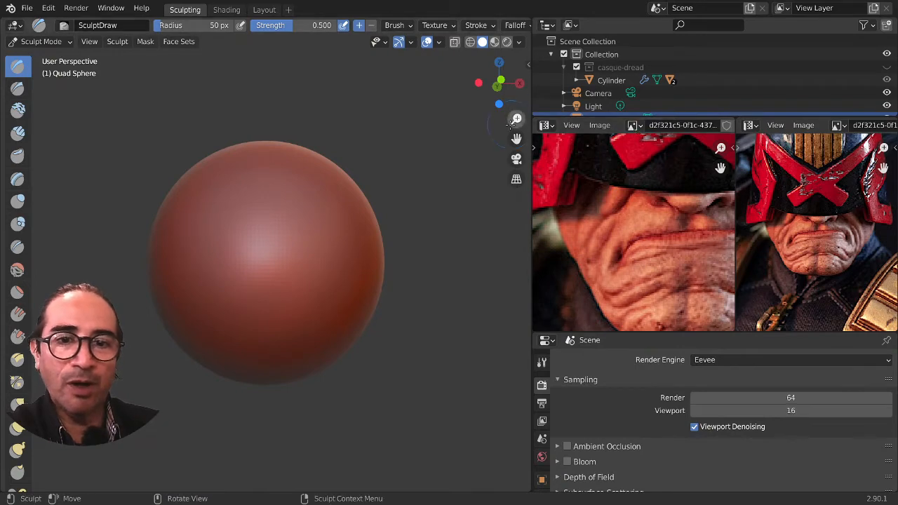
Step: Enlarge the Outliner until the Quad Sphere entry is fully shown, and slightly narrow the first reference image editor
left_click_drag(559, 116, 559, 152)
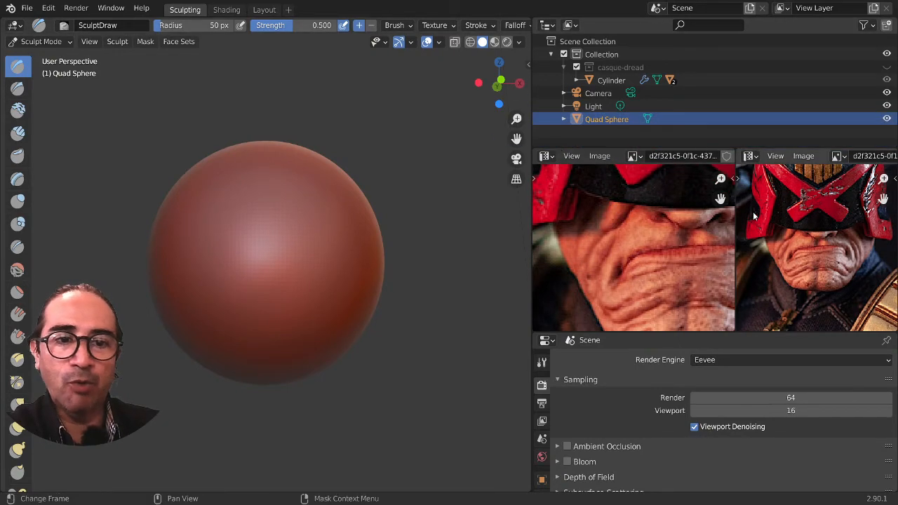
left_click_drag(734, 209, 726, 209)
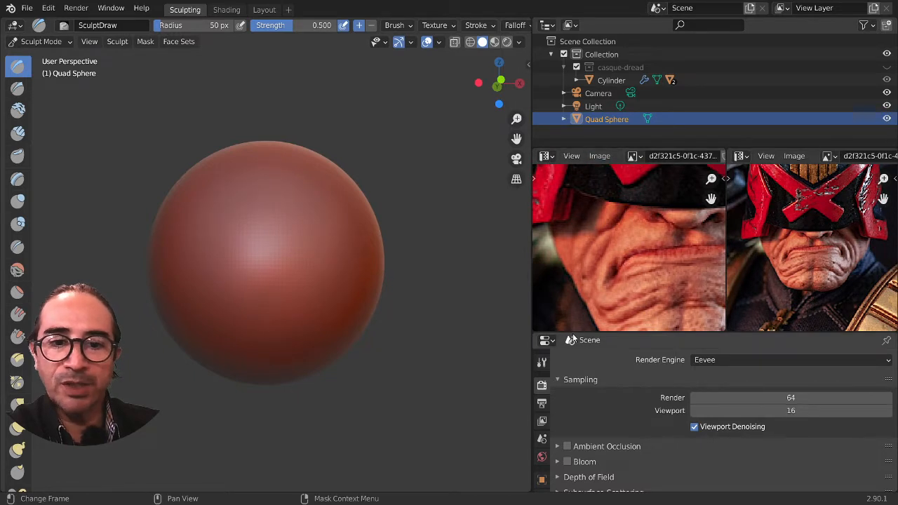
Step: Expand the Properties editor upward until it covers both reference images, and look for its area options
left_click_drag(572, 330, 594, 153)
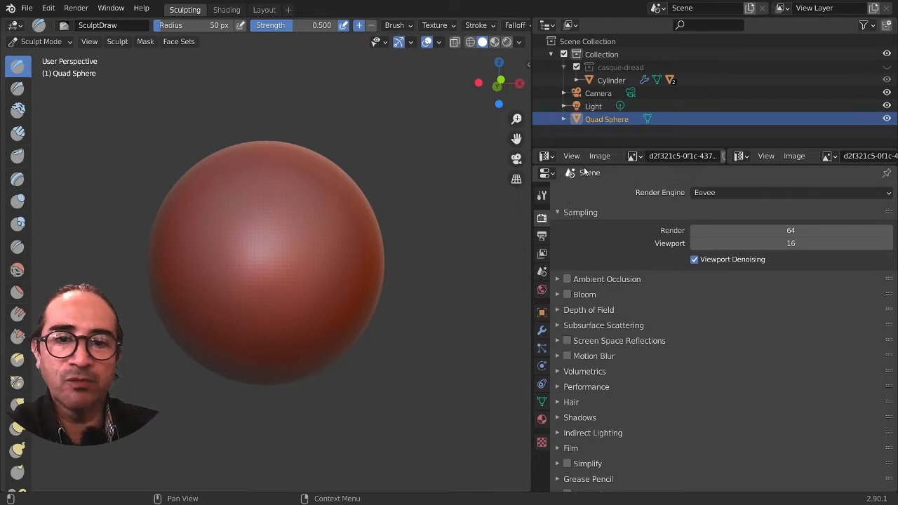
mouse_move(583, 164)
left_mouse_down()
mouse_move(583, 267)
mouse_move(578, 161)
left_mouse_up()
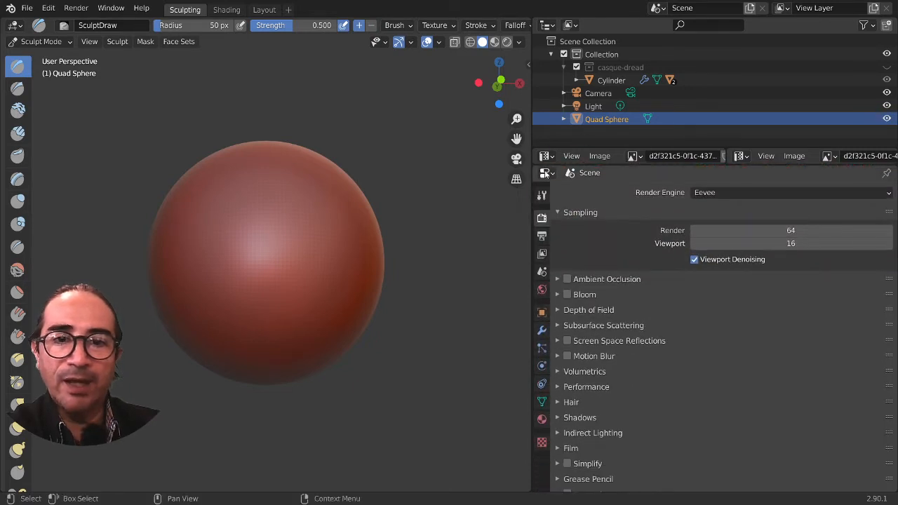
right_click(534, 164)
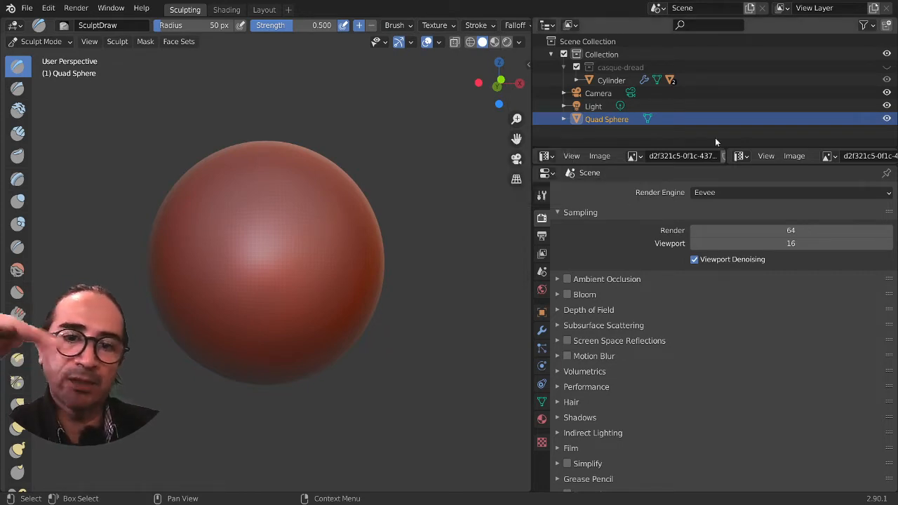
right_click(533, 164)
left_click(531, 167)
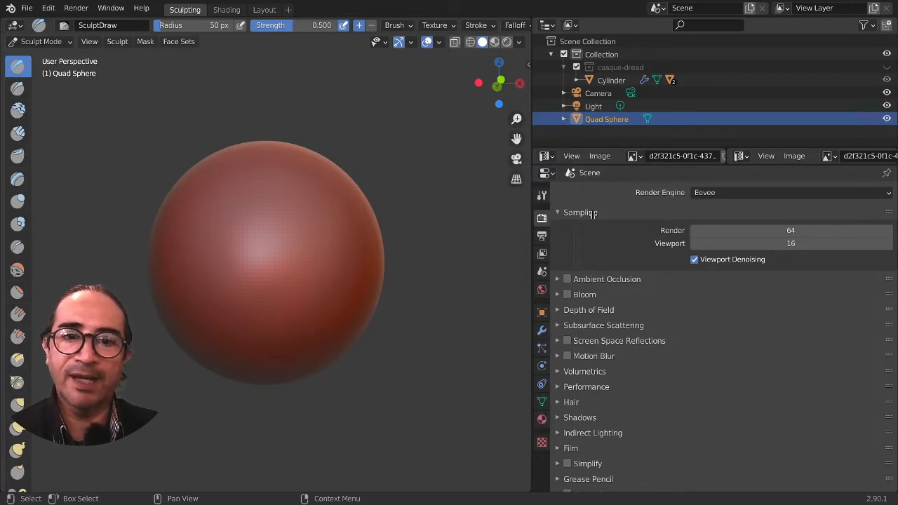
Step: Split the Properties editor horizontally and turn the upper half into an Image Editor
right_click(533, 165)
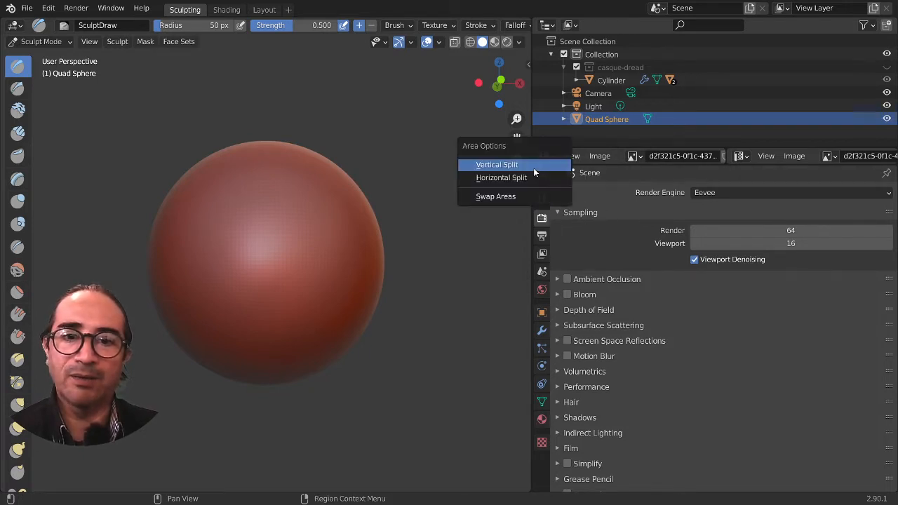
left_click(519, 177)
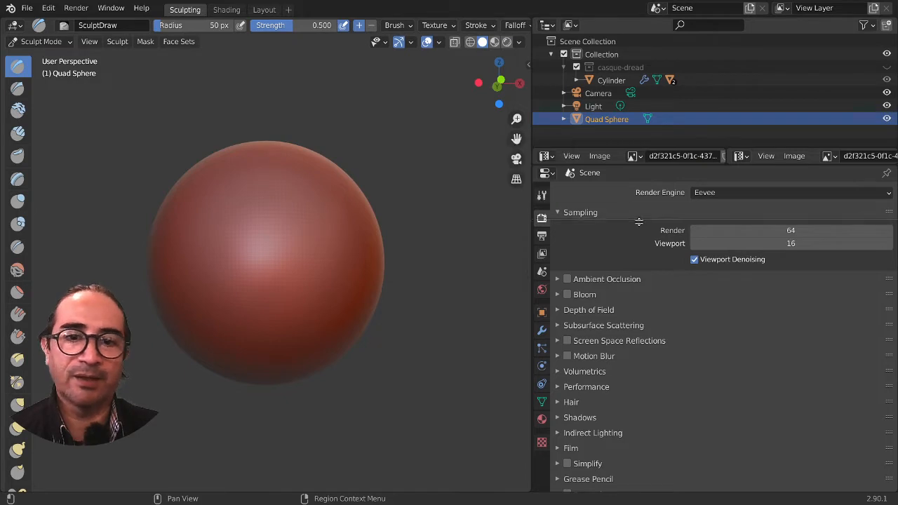
left_click(638, 303)
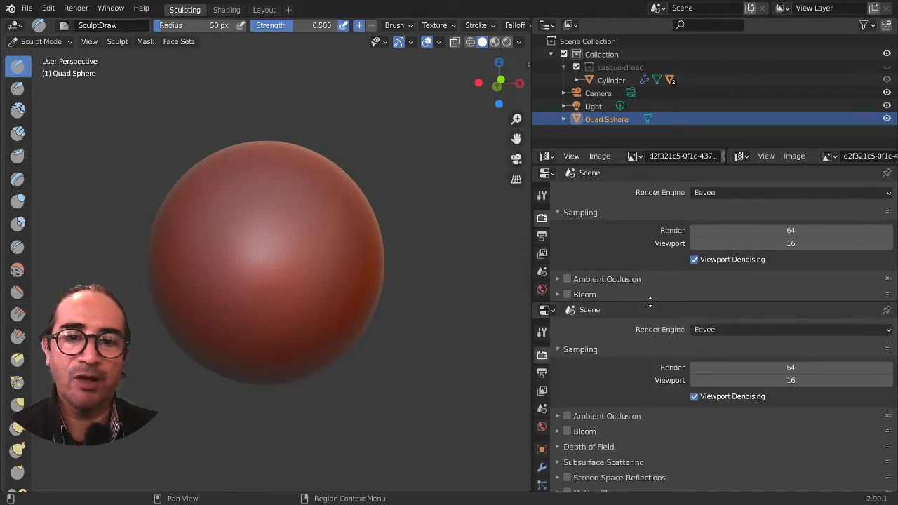
left_click(547, 173)
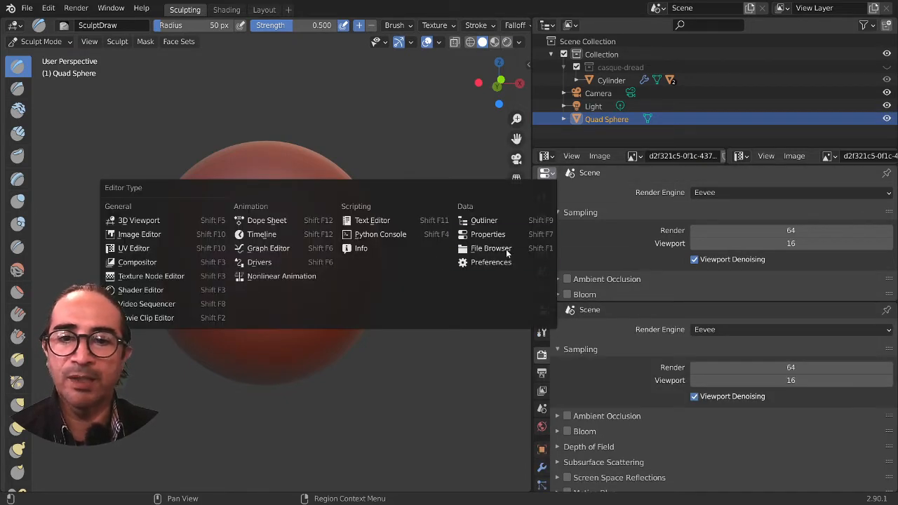
left_click(146, 234)
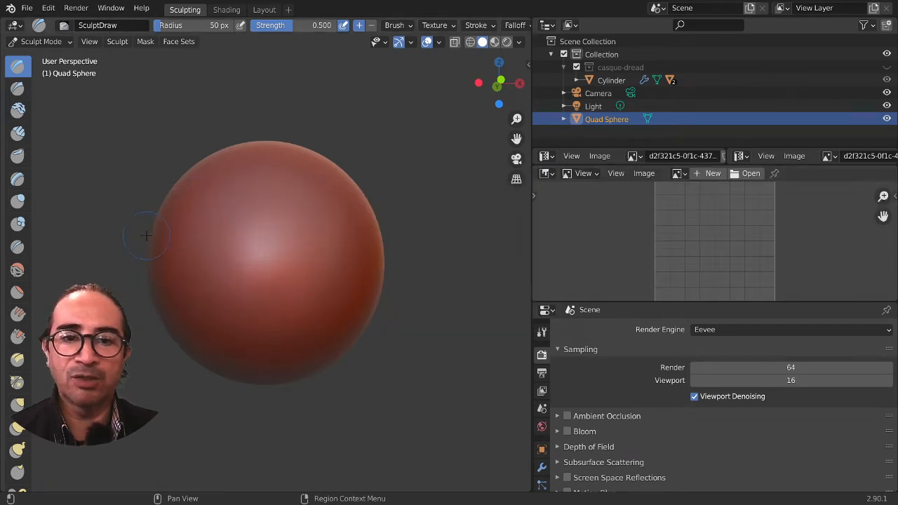
Step: Try to swap the new Image Editor with a neighbouring area, and lower its upper edge slightly
right_click(535, 165)
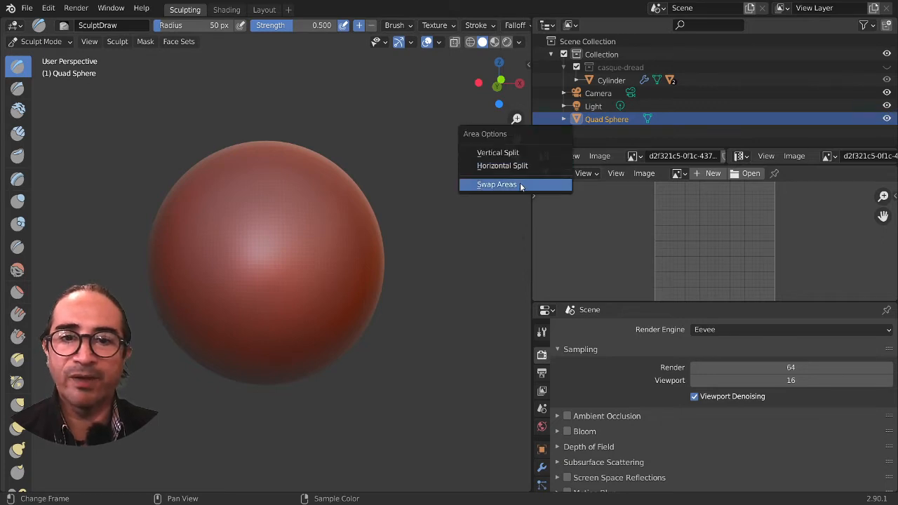
left_click(521, 185)
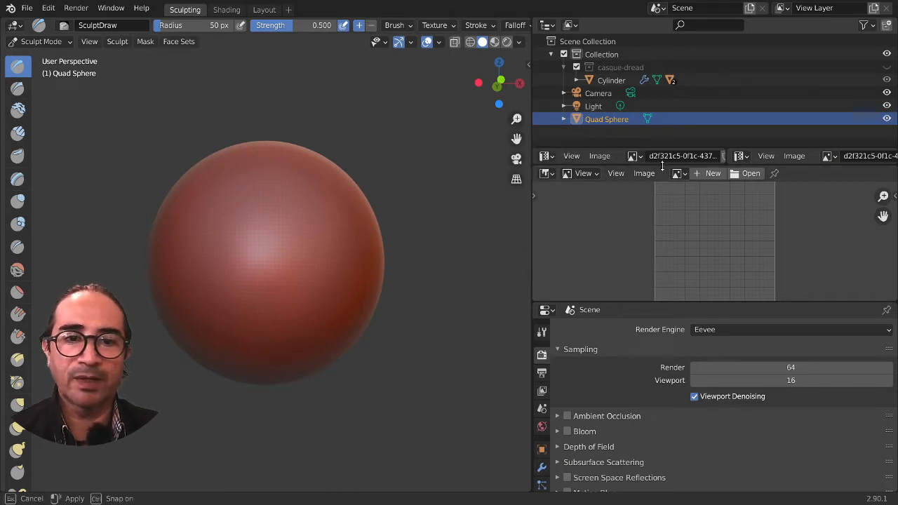
left_click(665, 188)
right_click(663, 190)
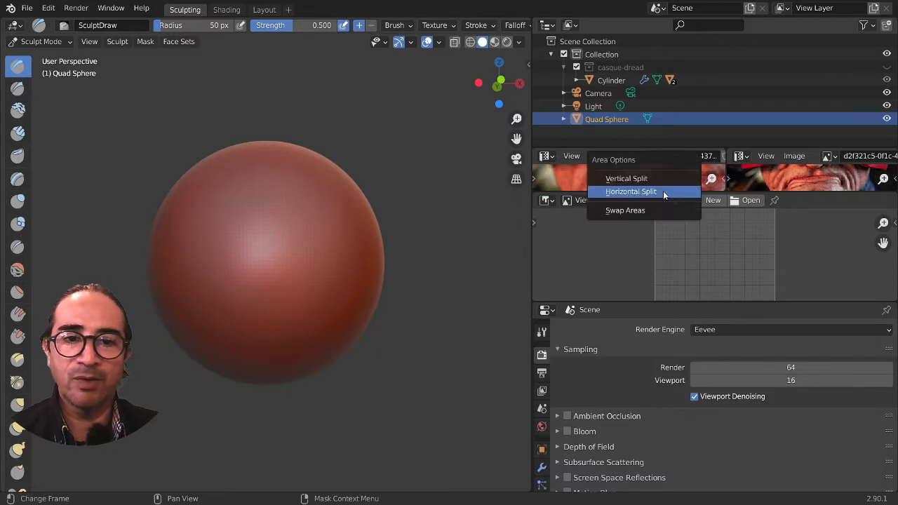
left_click(637, 213)
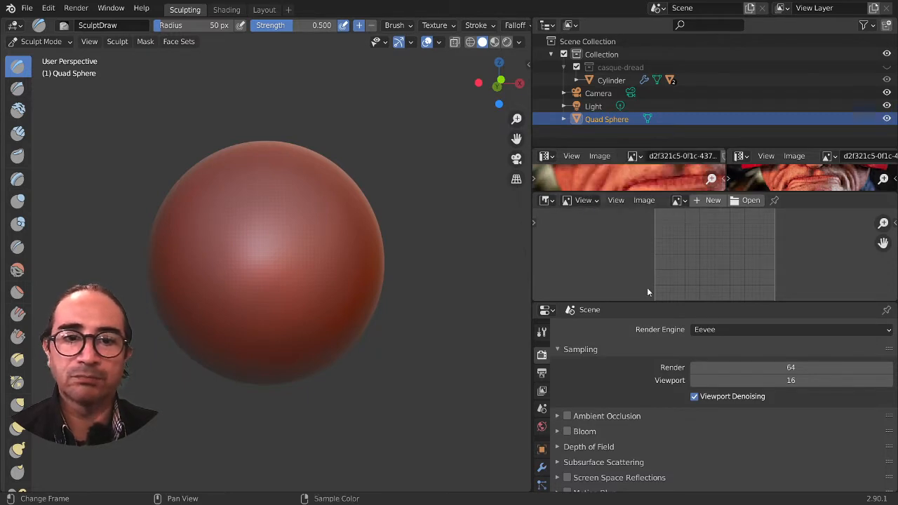
Step: Join the areas so that the Properties editor takes over the empty Image Editor
right_click(642, 307)
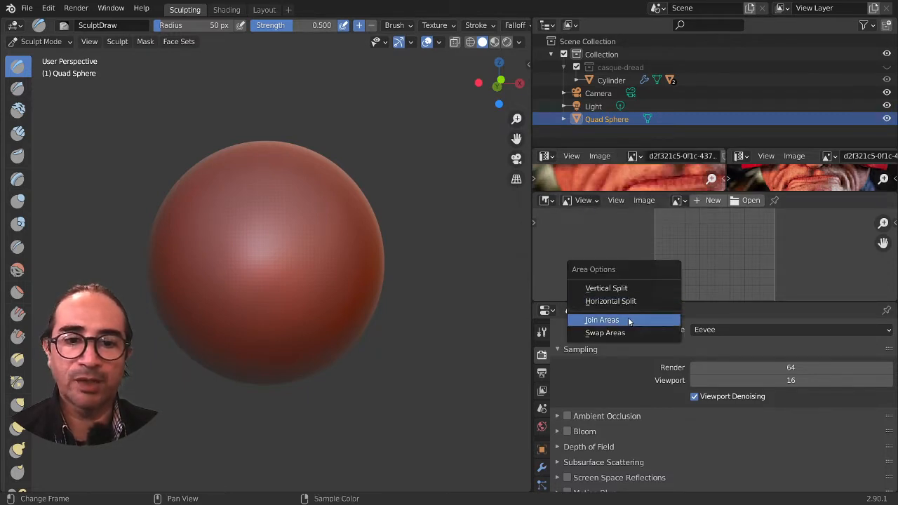
left_click(627, 319)
left_click(669, 250)
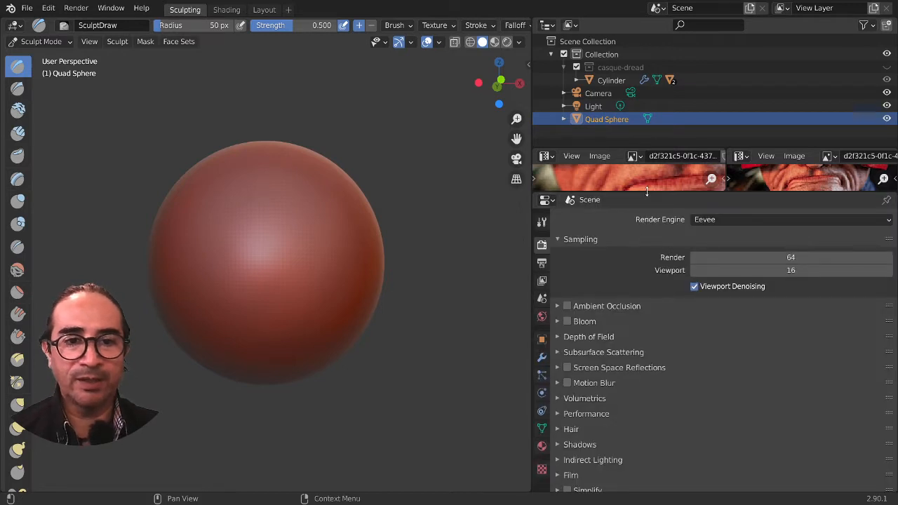
Step: Extend the two reference image editors downward over the Properties editor and frame the face in the first one
left_click_drag(653, 192, 652, 327)
scroll(695, 223, "down", 2)
middle_click_drag(690, 246, 641, 279)
scroll(639, 259, "down", 1)
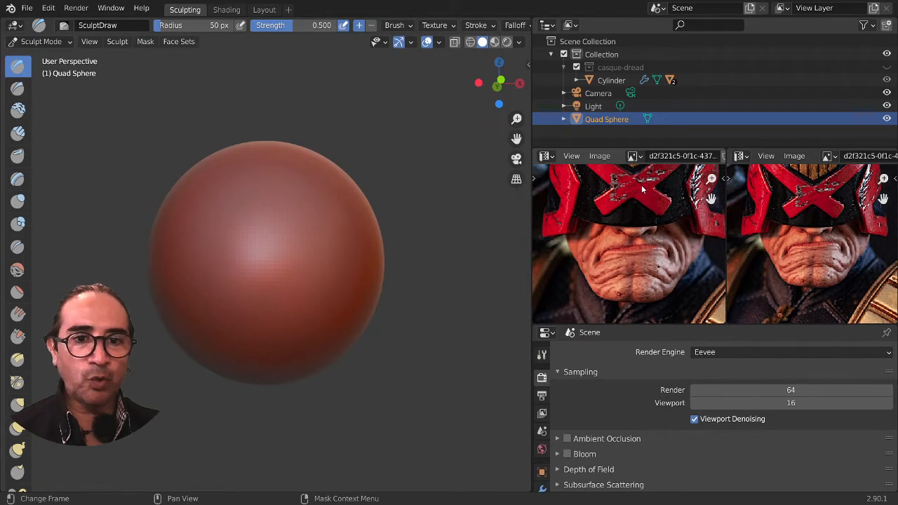
Step: Open the side-view reference 3.jpg in the first image editor and frame the helmet and face
left_click(634, 155)
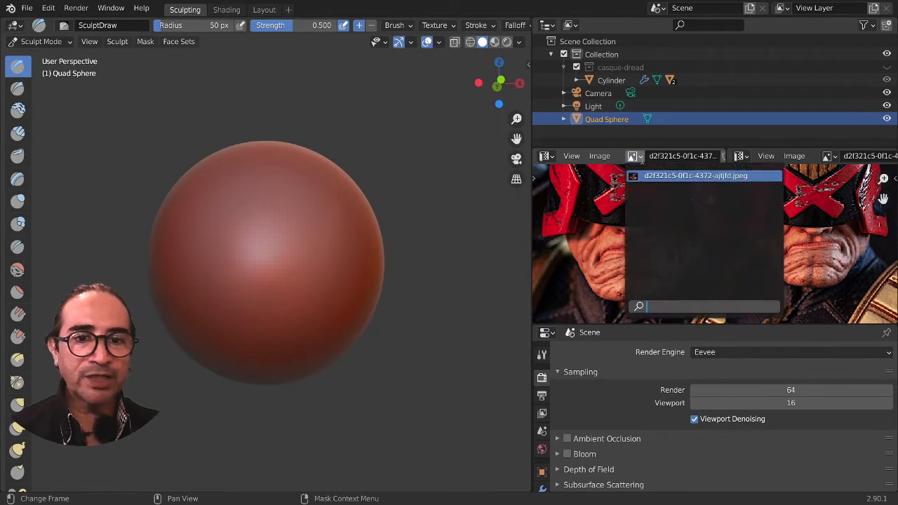
left_click(600, 156)
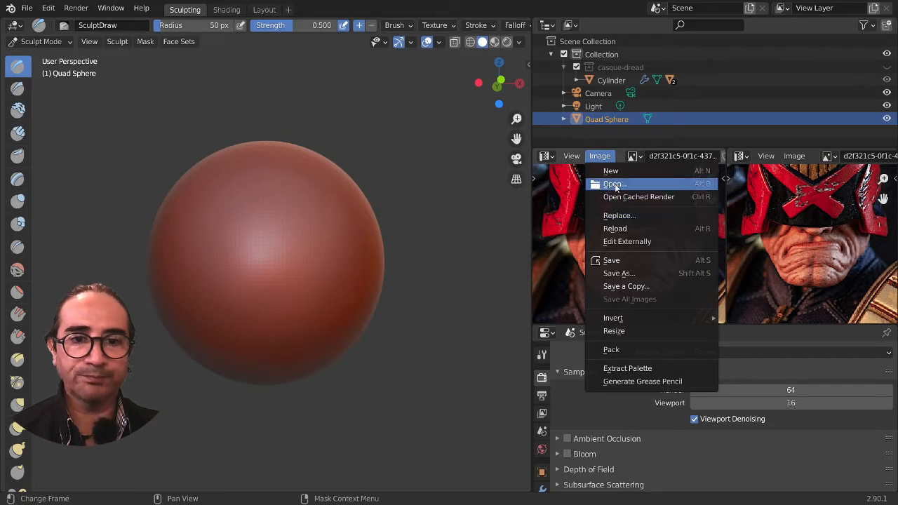
left_click(614, 183)
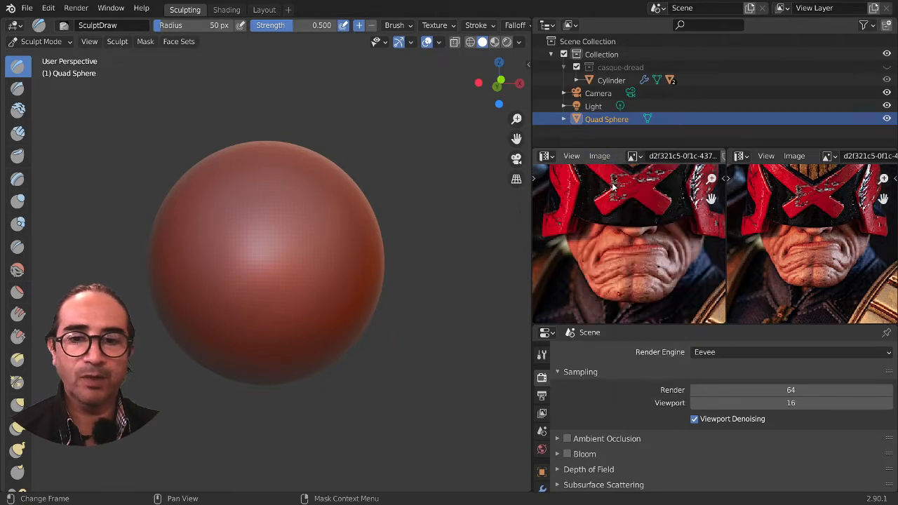
double_click(508, 272)
middle_click_drag(647, 228, 660, 273)
scroll(612, 257, "down", 2)
scroll(612, 256, "up", 1)
scroll(624, 252, "down", 1)
scroll(633, 219, "down", 2)
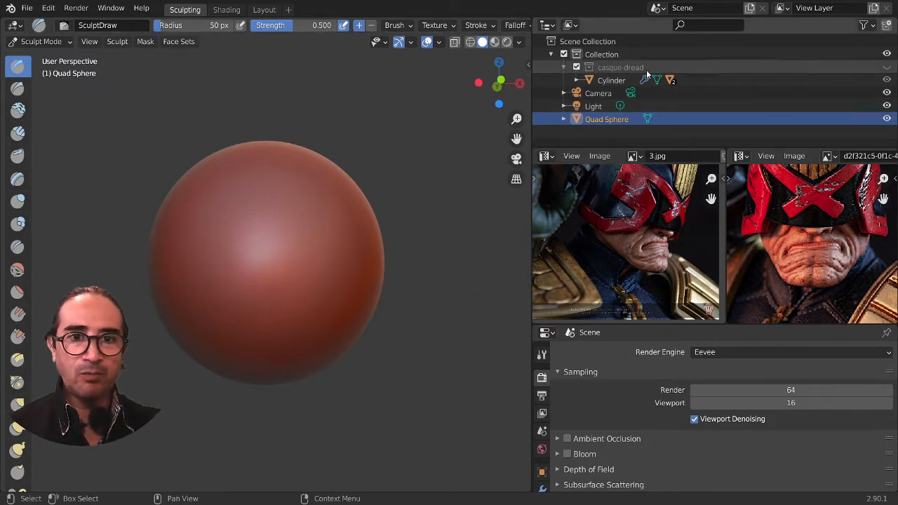
Step: Unhide the casque-dread collection and view the helmet on the sphere from the front
left_click(886, 67)
mouse_move(432, 223)
middle_mouse_down()
mouse_move(400, 256)
mouse_move(270, 303)
mouse_move(242, 277)
middle_mouse_up()
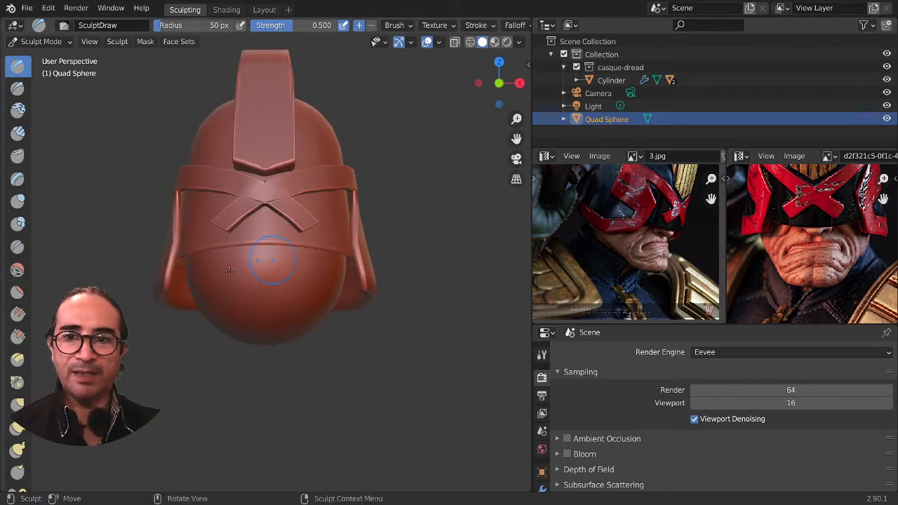
Step: Enlarge the Draw brush radius to 105 px and hide the casque-dread collection to leave only the quad sphere
middle_click_drag(313, 262, 224, 301)
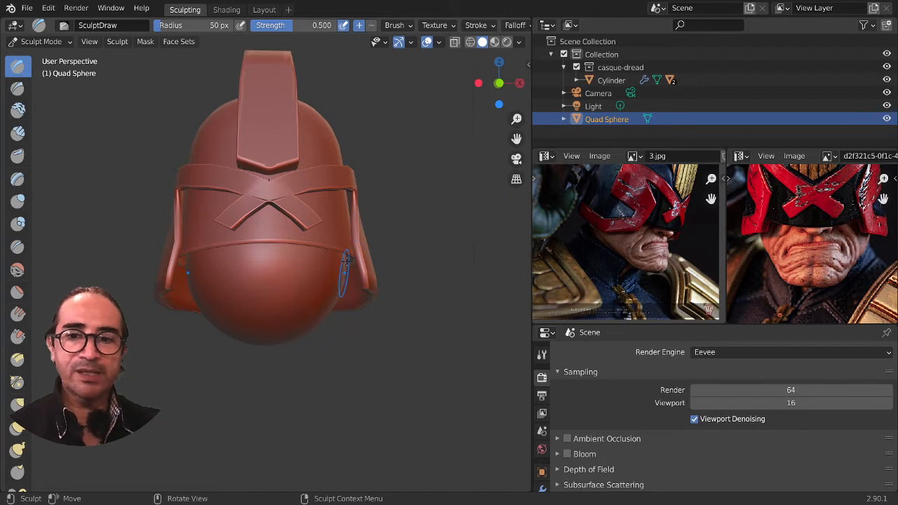
left_click_drag(344, 289, 343, 286)
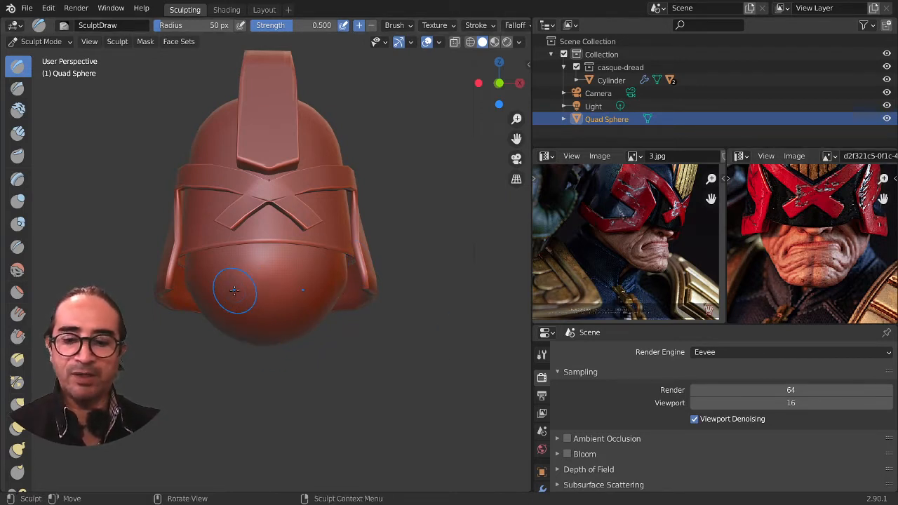
key("f")
left_click(283, 288)
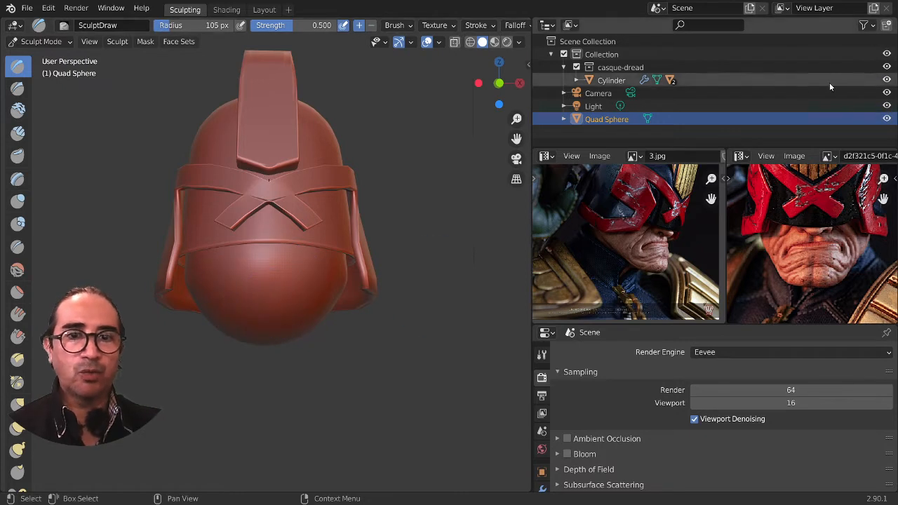
left_click(886, 67)
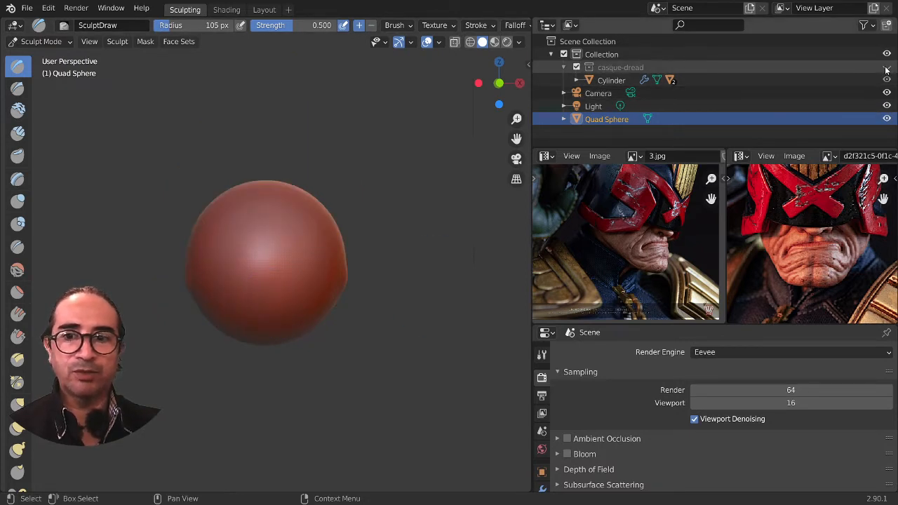
mouse_move(309, 337)
middle_mouse_down()
mouse_move(355, 356)
mouse_move(361, 350)
middle_mouse_up()
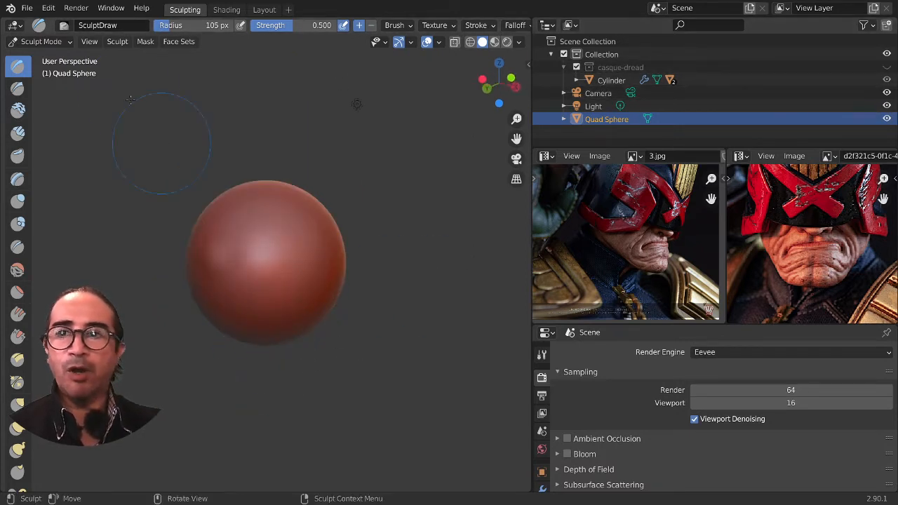
Step: Look over the new-file templates, including Sculpting, and examine the quad sphere's surface up close from several angles
left_click(27, 9)
mouse_move(39, 22)
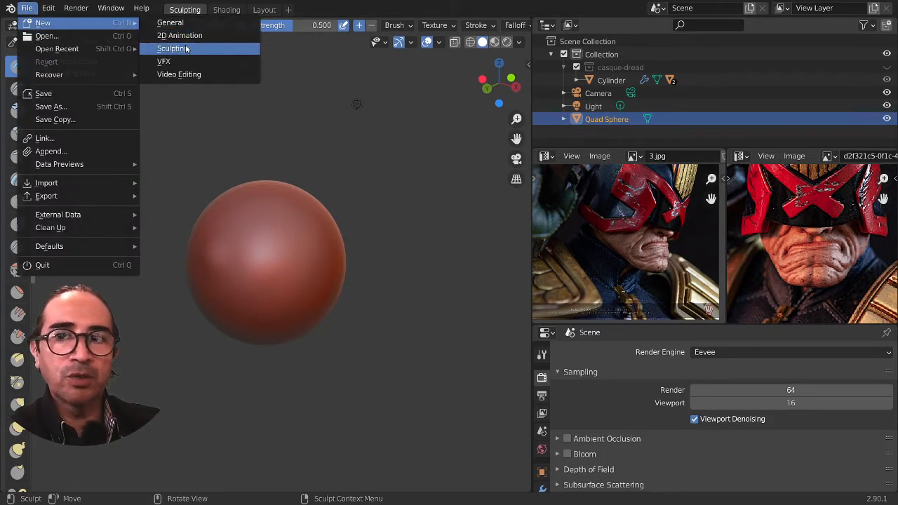
scroll(281, 261, "up", 5)
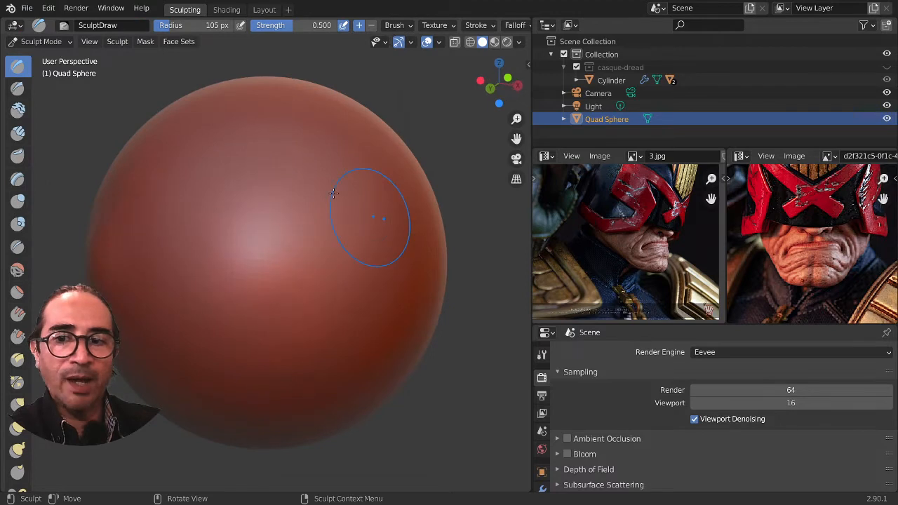
scroll(333, 193, "down", 3)
middle_click_drag(297, 210, 289, 242)
scroll(290, 245, "up", 5)
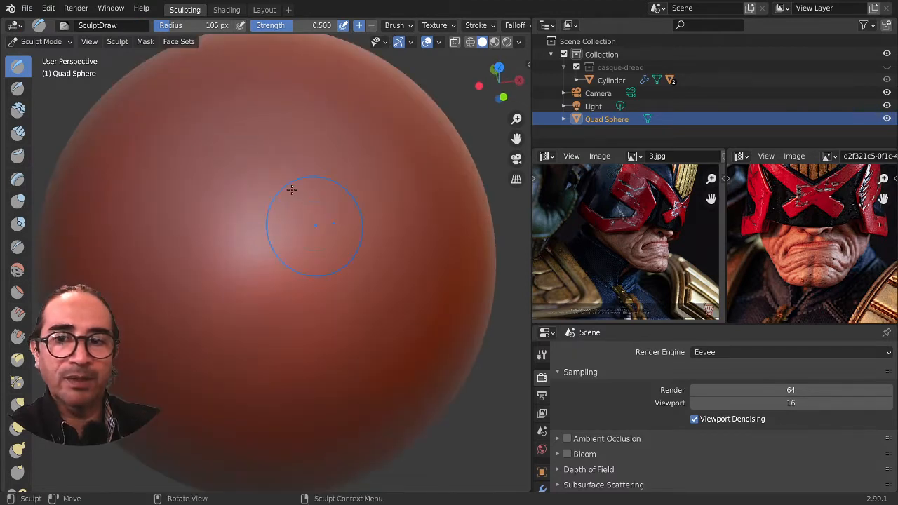
mouse_move(292, 189)
middle_mouse_down()
mouse_move(388, 337)
mouse_move(324, 230)
middle_mouse_up()
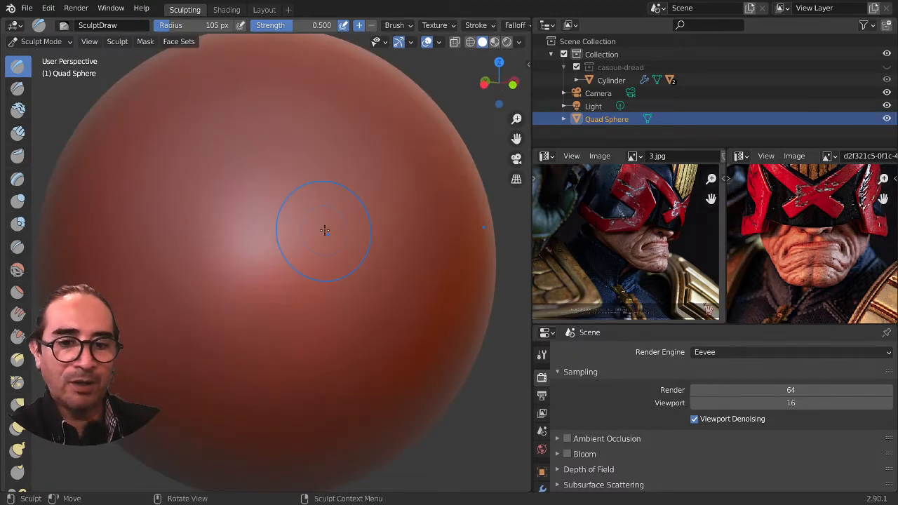
scroll(346, 374, "down", 3)
Step: Build up the mouth and jaw area on the front of the sphere with the Draw brush in front view
key("KP_1")
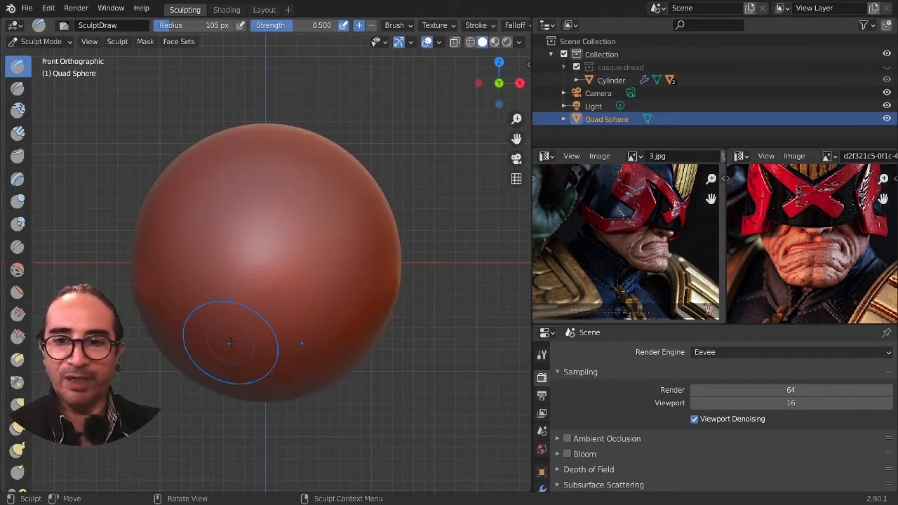
scroll(230, 343, "down", 1)
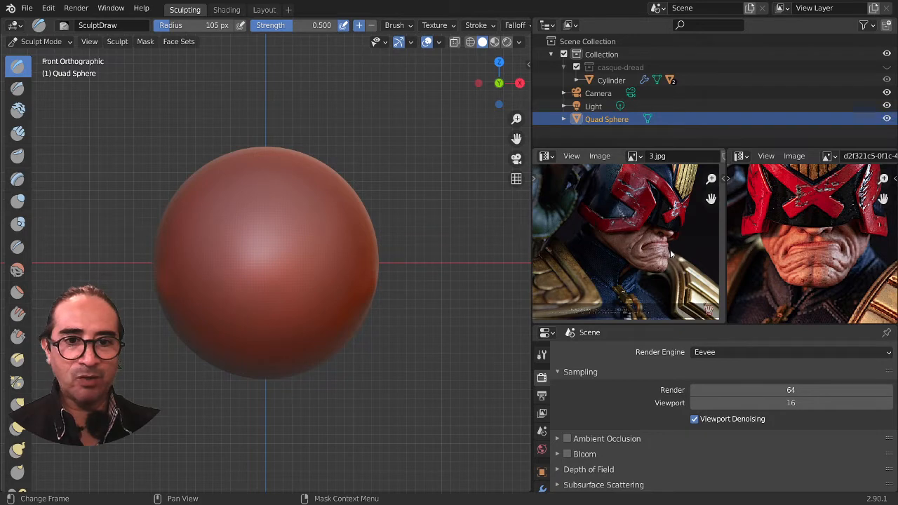
mouse_move(240, 343)
left_mouse_down()
mouse_move(261, 344)
mouse_move(230, 303)
mouse_move(240, 333)
mouse_move(234, 317)
mouse_move(252, 287)
mouse_move(242, 308)
left_mouse_up()
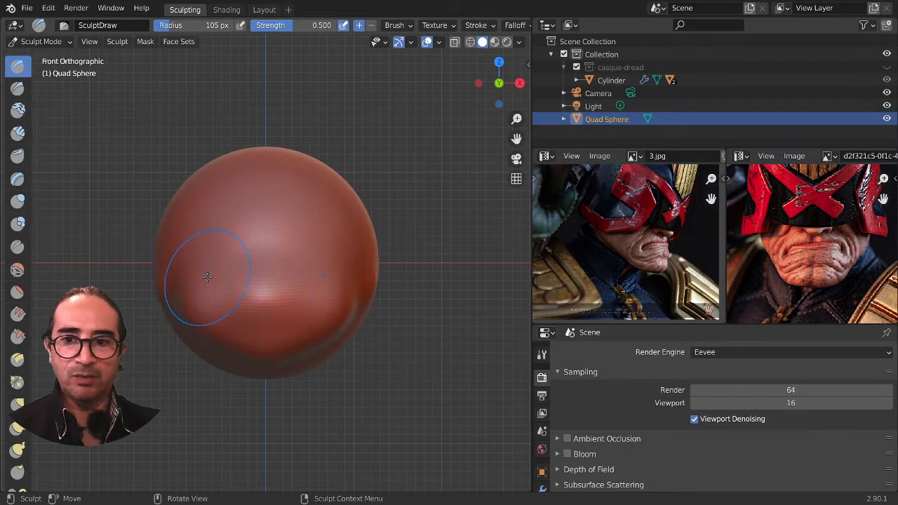
mouse_move(267, 208)
left_mouse_down()
mouse_move(271, 199)
mouse_move(264, 237)
left_mouse_up()
key("ctrl+z")
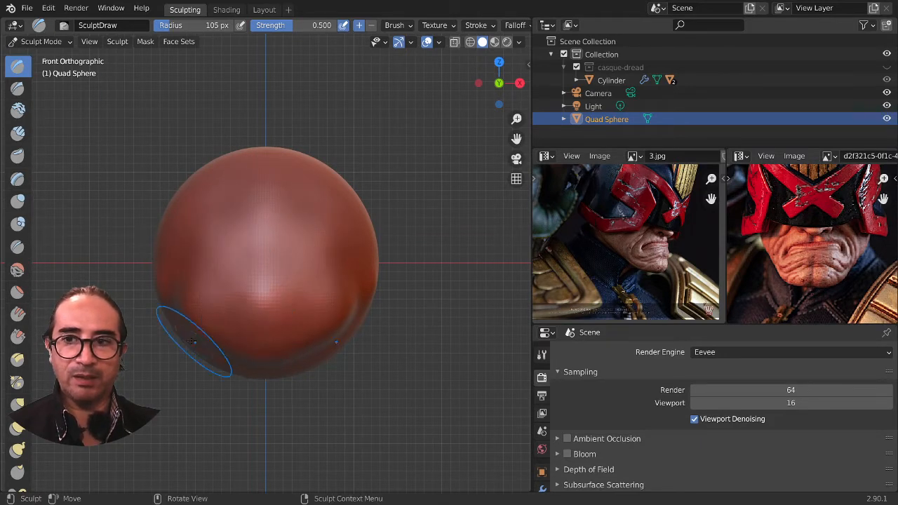
middle_click_drag(194, 341, 305, 338)
scroll(205, 300, "down", 2)
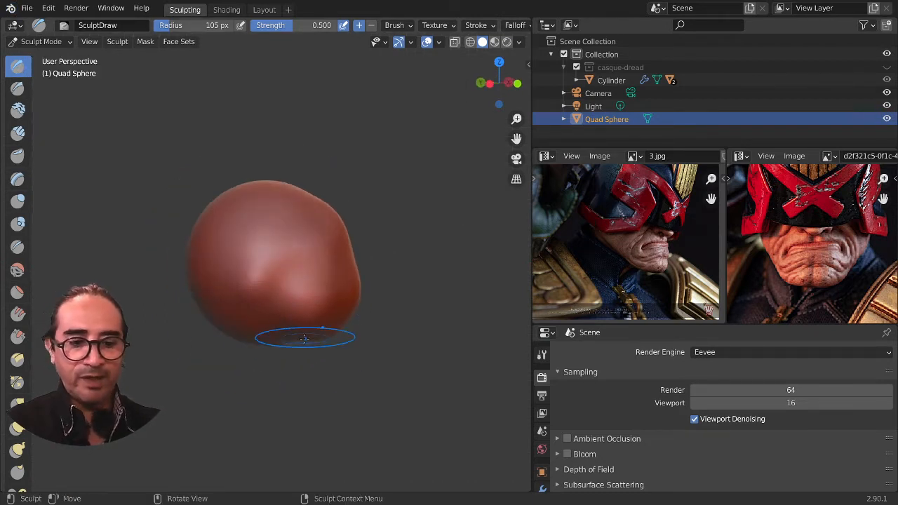
key("KP_3")
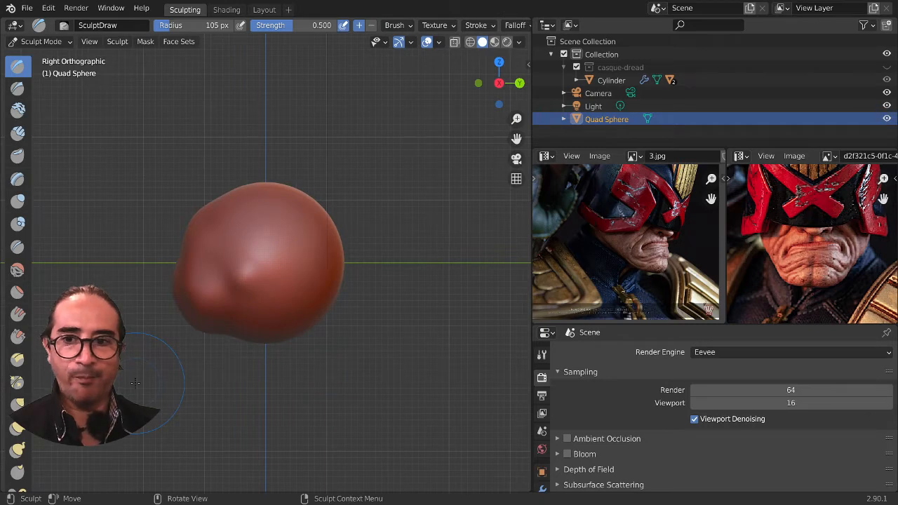
Step: Add volume to the chin at the lower front of the head and check its profile from the right side
mouse_move(149, 385)
middle_mouse_down()
mouse_move(286, 375)
mouse_move(250, 361)
mouse_move(270, 337)
middle_mouse_up()
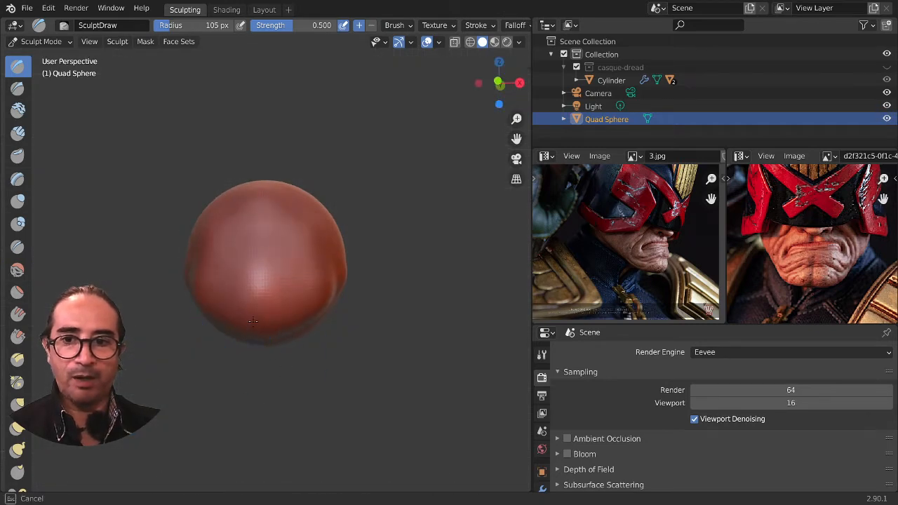
mouse_move(246, 323)
left_mouse_down()
mouse_move(264, 318)
mouse_move(238, 318)
left_mouse_up()
mouse_move(240, 318)
left_mouse_down()
mouse_move(260, 316)
mouse_move(231, 315)
left_mouse_up()
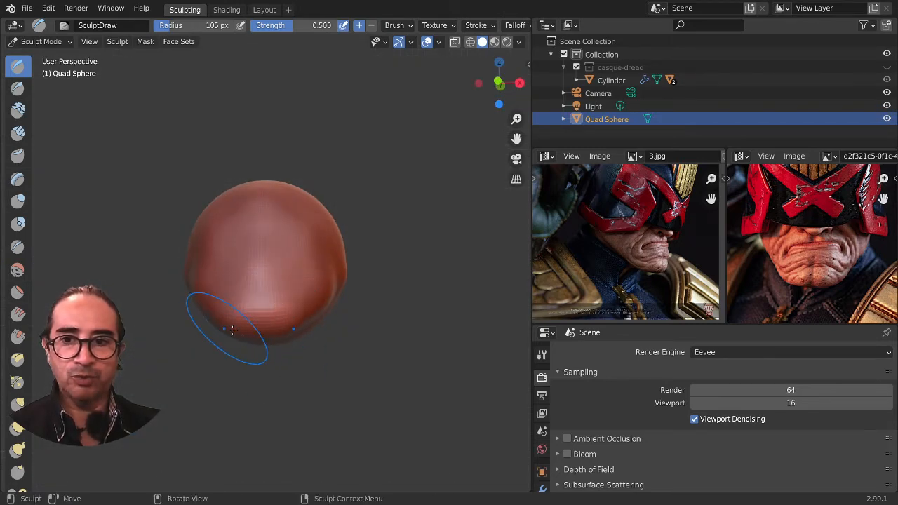
middle_click_drag(274, 385, 395, 393)
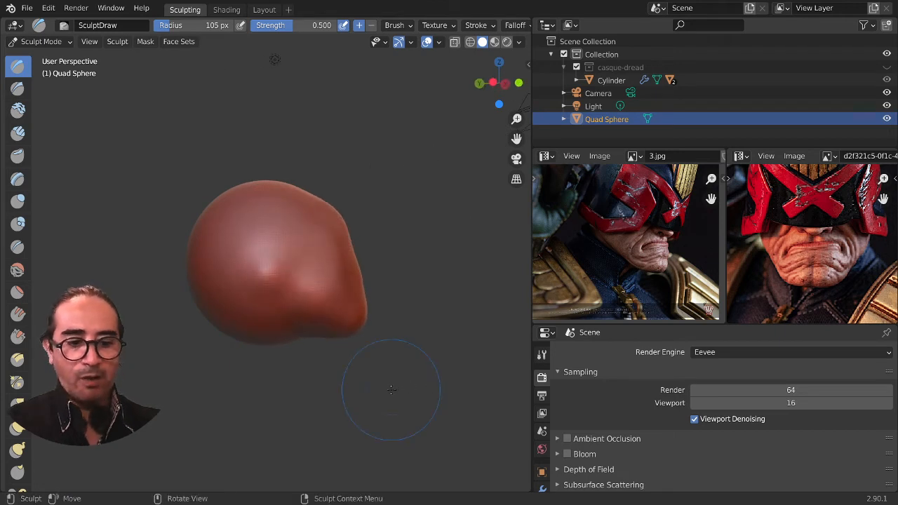
key("KP_3")
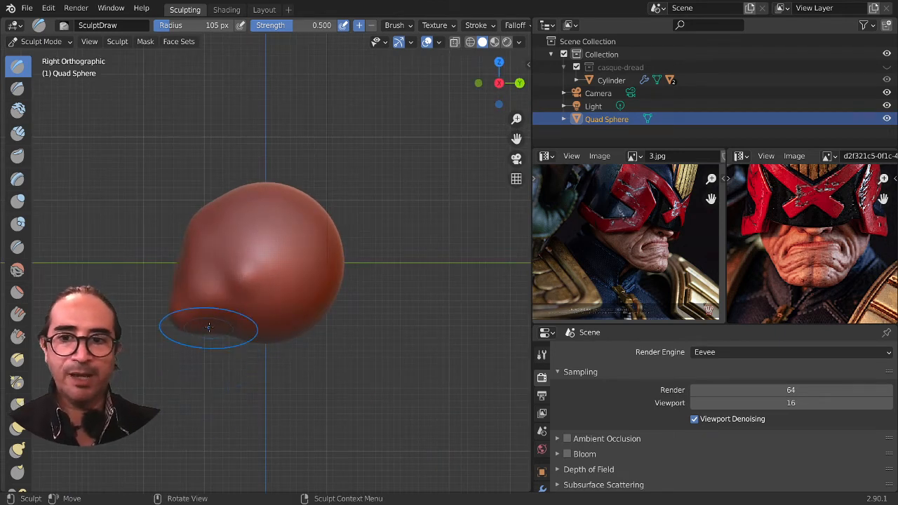
Step: Set the Draw brush radius to 154 px and build up the jawline from the back of the cheek to the chin in side view
scroll(246, 292, "up", 3)
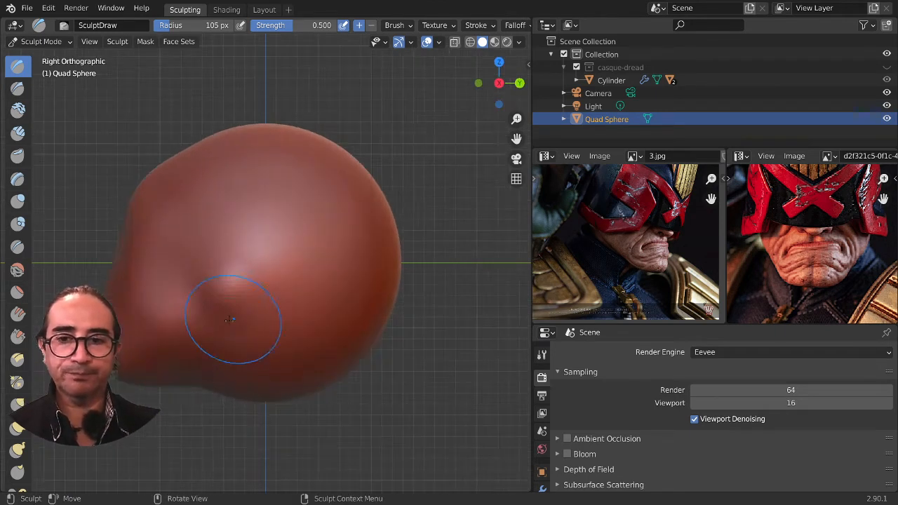
middle_click_drag(184, 353, 321, 327, "shift")
scroll(344, 242, "up", 2)
scroll(460, 310, "down", 4)
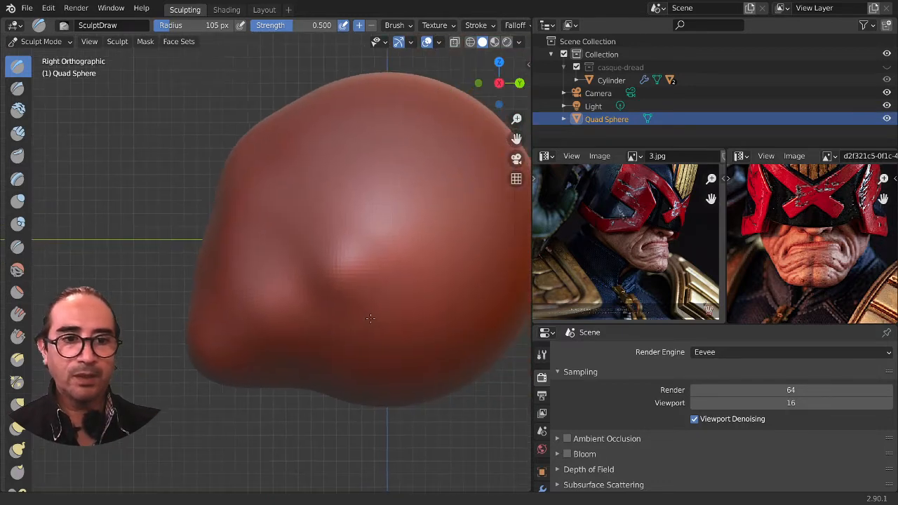
key("f")
left_click(395, 253)
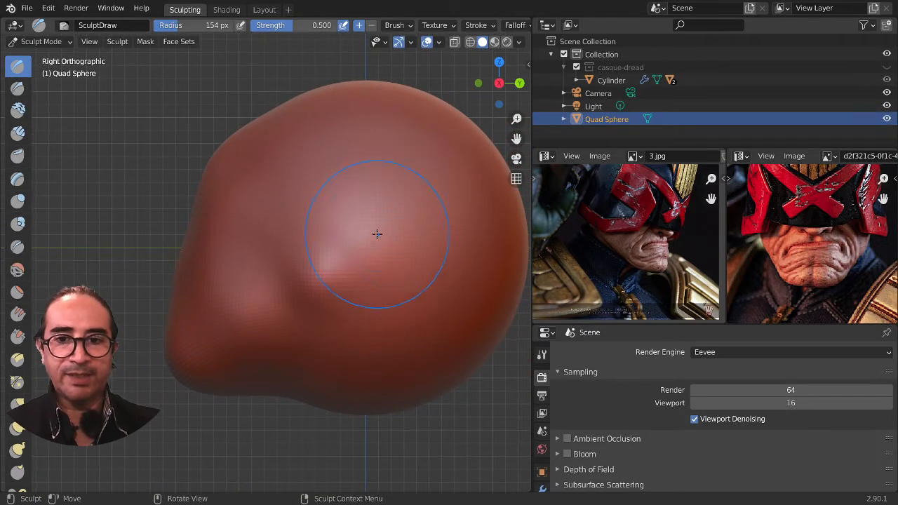
mouse_move(377, 235)
left_mouse_down()
mouse_move(310, 308)
mouse_move(270, 312)
left_mouse_up()
left_click_drag(263, 281, 246, 315)
mouse_move(230, 344)
left_mouse_down()
mouse_move(218, 342)
mouse_move(298, 300)
mouse_move(363, 221)
left_mouse_up()
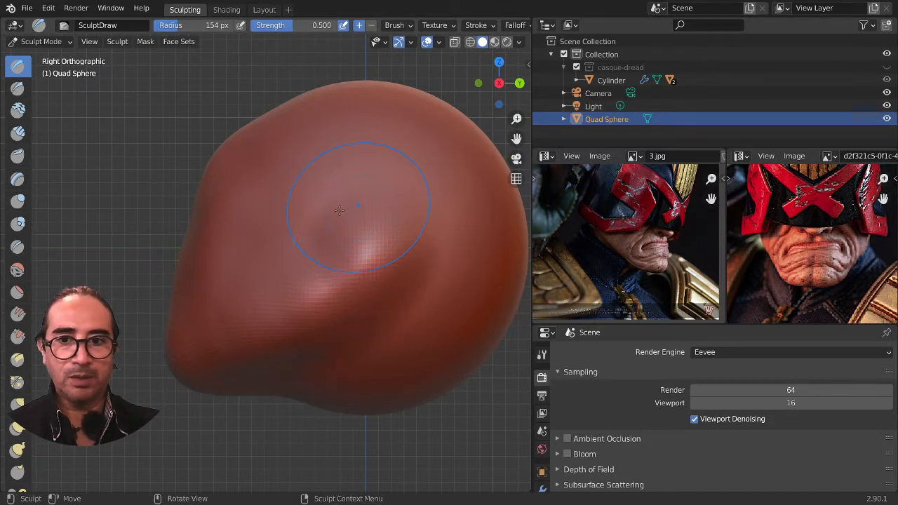
Step: Enlarge the Draw brush radius to 194 px and fill out the cheek and the front of the face in side view
key("f")
left_click(404, 232)
left_click_drag(321, 187, 237, 228)
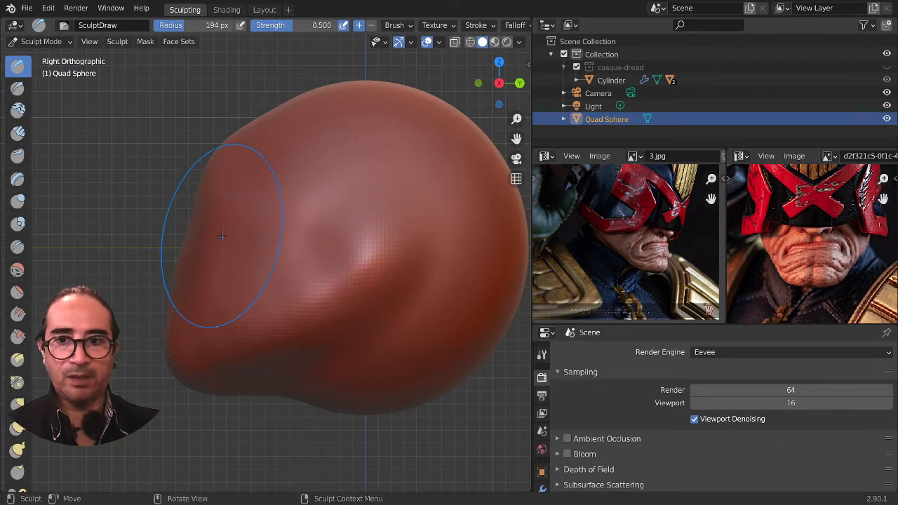
left_click_drag(309, 233, 247, 218)
left_click_drag(253, 165, 183, 235)
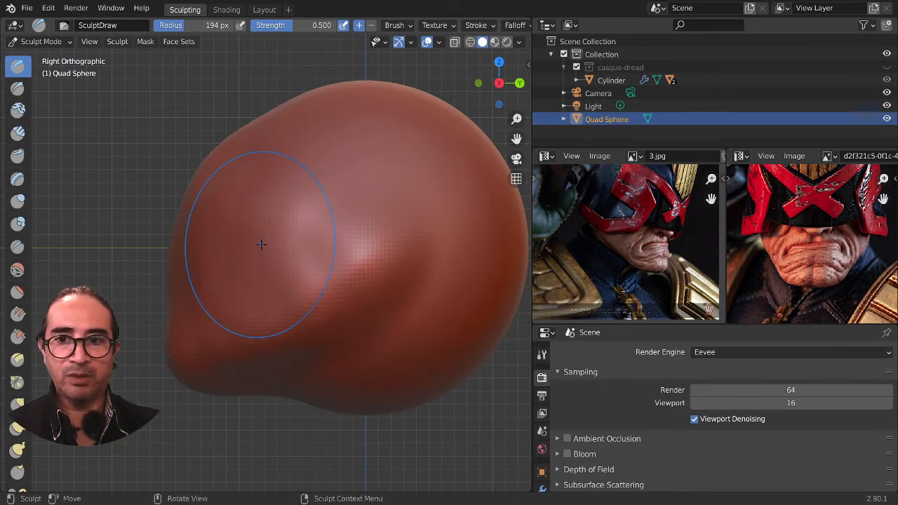
Step: Add broad volume over the temple, brow and side of the face with the Draw brush in side view
left_click_drag(295, 243, 312, 185)
mouse_move(367, 223)
left_mouse_down()
mouse_move(319, 200)
mouse_move(254, 207)
left_mouse_up()
left_click_drag(228, 141, 294, 117)
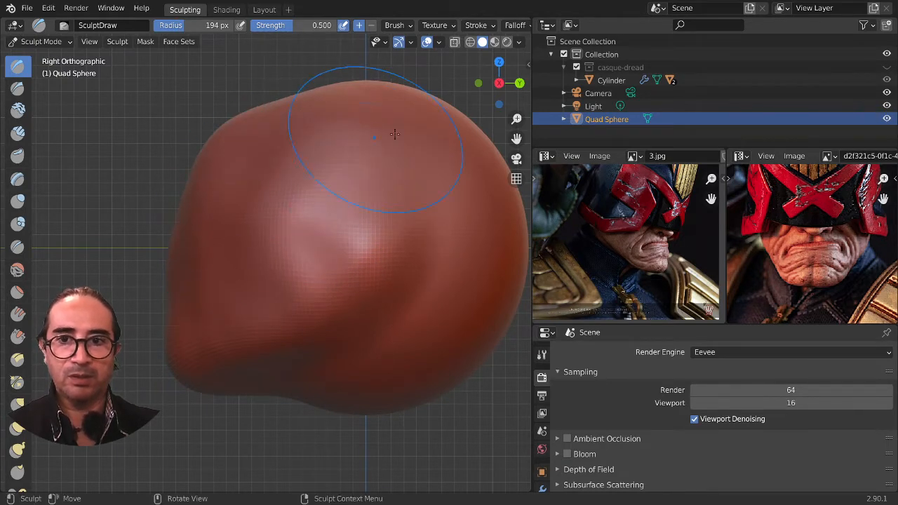
mouse_move(401, 155)
left_mouse_down()
mouse_move(414, 198)
mouse_move(370, 121)
mouse_move(337, 109)
left_mouse_up()
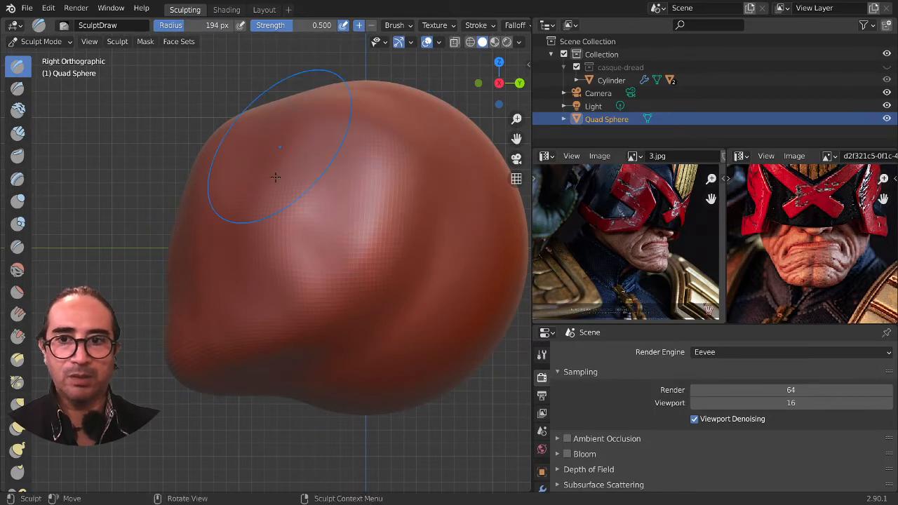
mouse_move(276, 177)
left_mouse_down()
mouse_move(261, 232)
mouse_move(230, 193)
mouse_move(184, 277)
left_mouse_up()
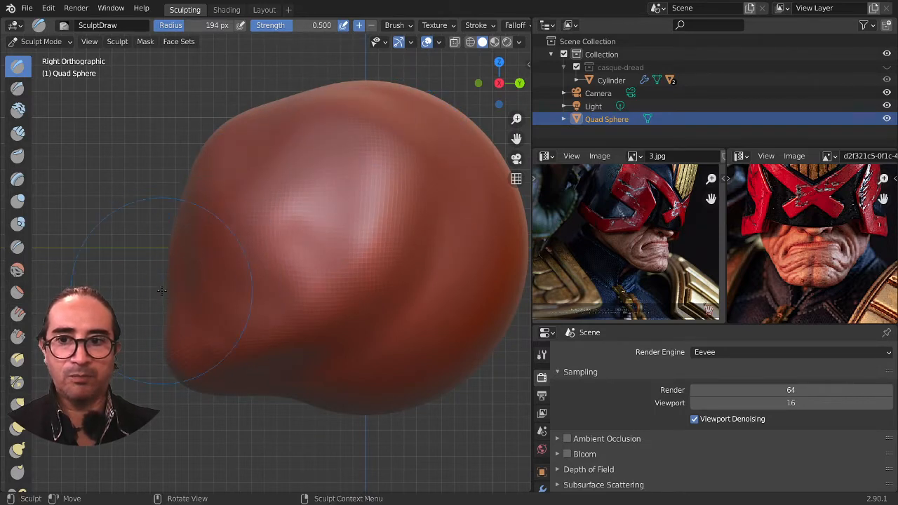
left_click_drag(257, 292, 133, 315)
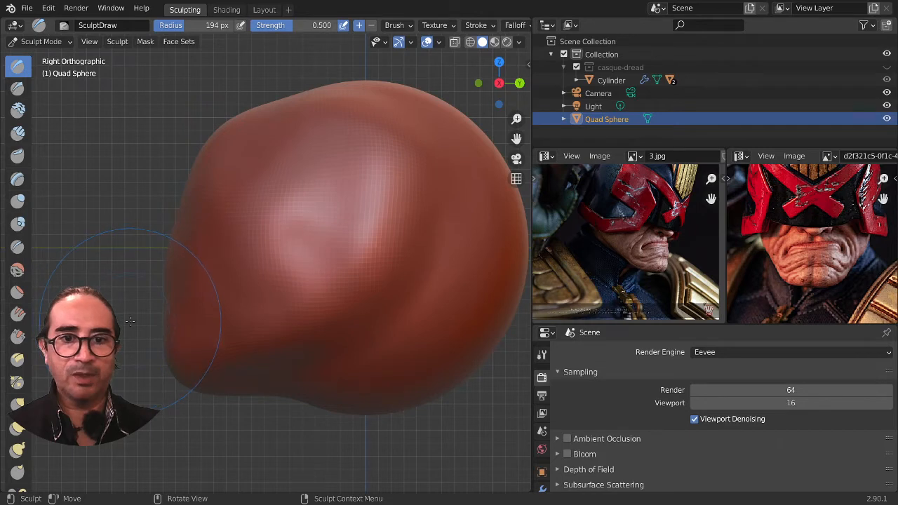
Step: Reduce the Draw brush radius to 39 px and raise a vertical nose ridge along the centre of the face in front view
key("KP_1")
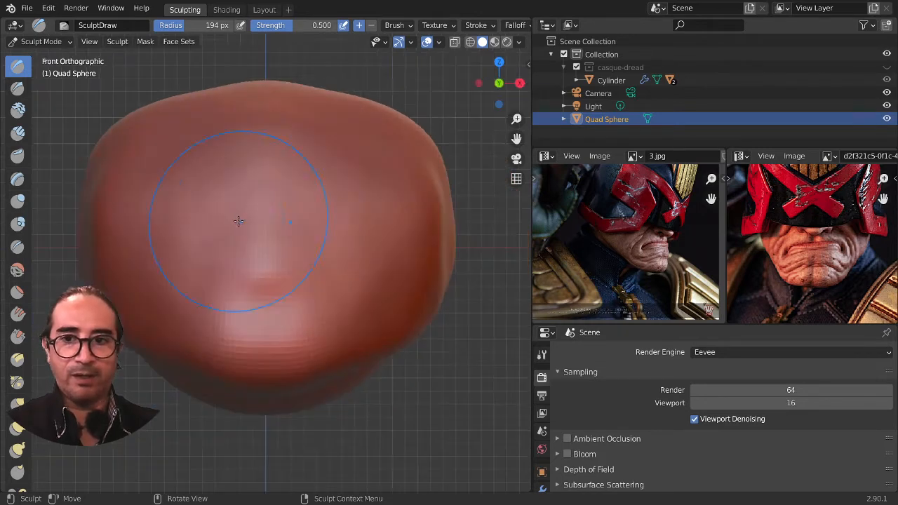
key("f")
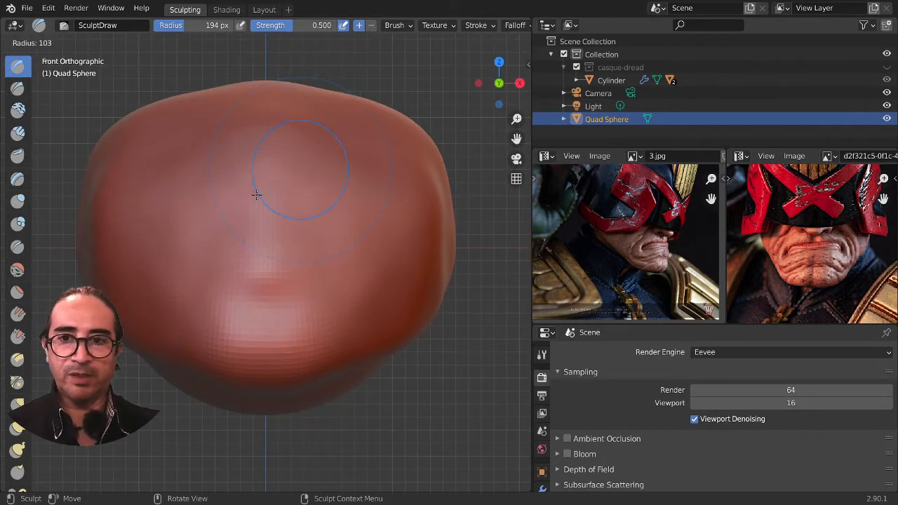
left_click(226, 228)
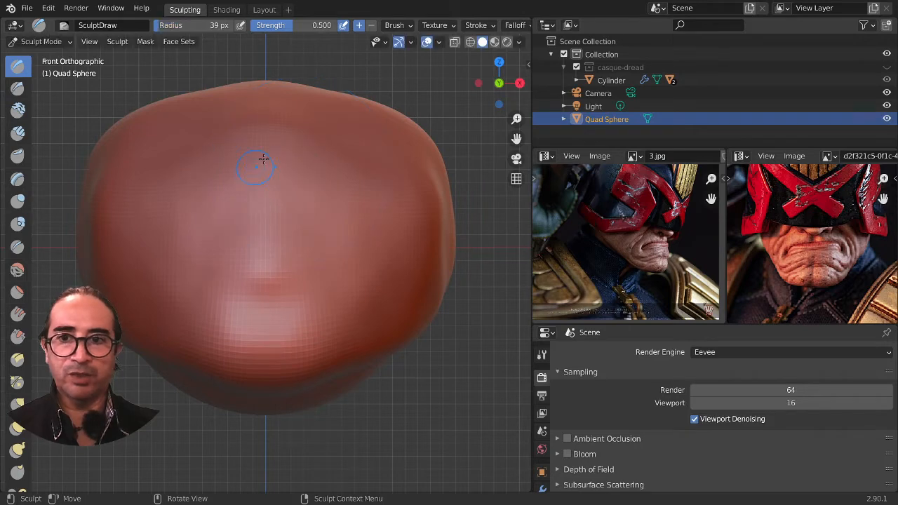
left_click_drag(265, 121, 265, 184)
left_click_drag(264, 96, 266, 210)
Step: Raise the nostril wings beside the lower end of the nose ridge with the 39 px Draw brush
middle_click_drag(265, 209, 280, 189)
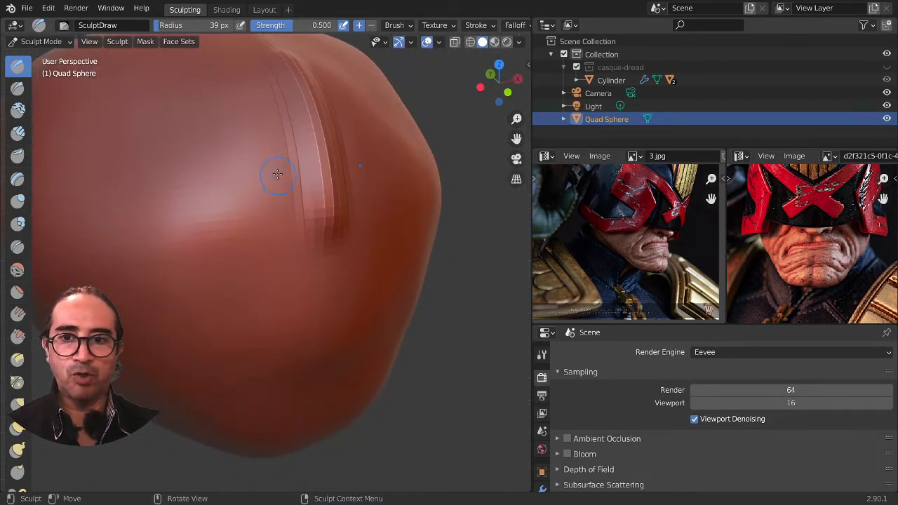
mouse_move(278, 174)
left_mouse_down()
mouse_move(284, 207)
mouse_move(259, 186)
mouse_move(294, 198)
left_mouse_up()
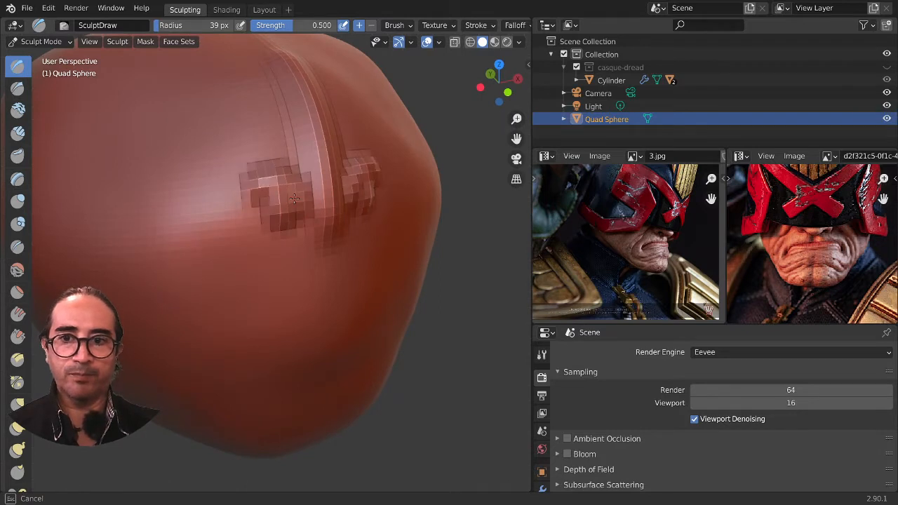
left_click_drag(297, 163, 307, 210)
Step: Set the Draw brush radius to 100 px and build up the nose tip, bridge and nostril wings
scroll(300, 203, "down", 3)
key("f")
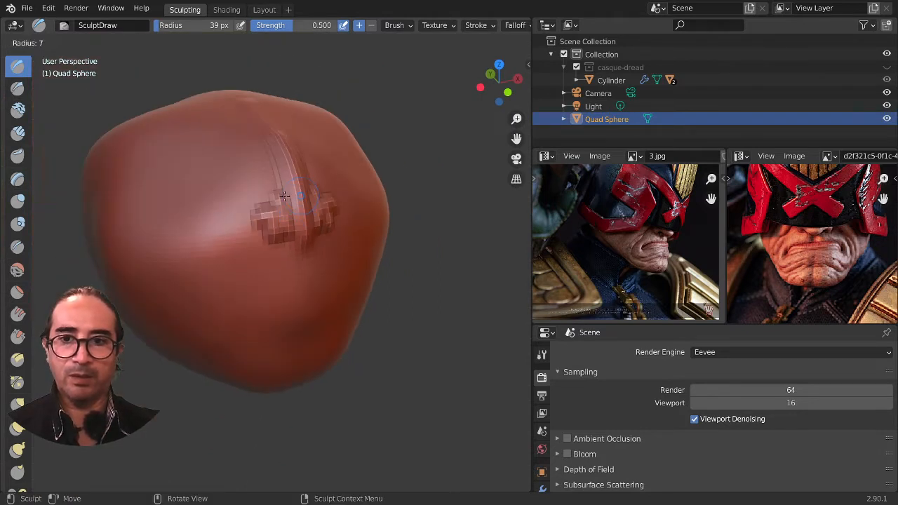
left_click(281, 196)
scroll(288, 213, "up", 2)
middle_click_drag(299, 204, 304, 168)
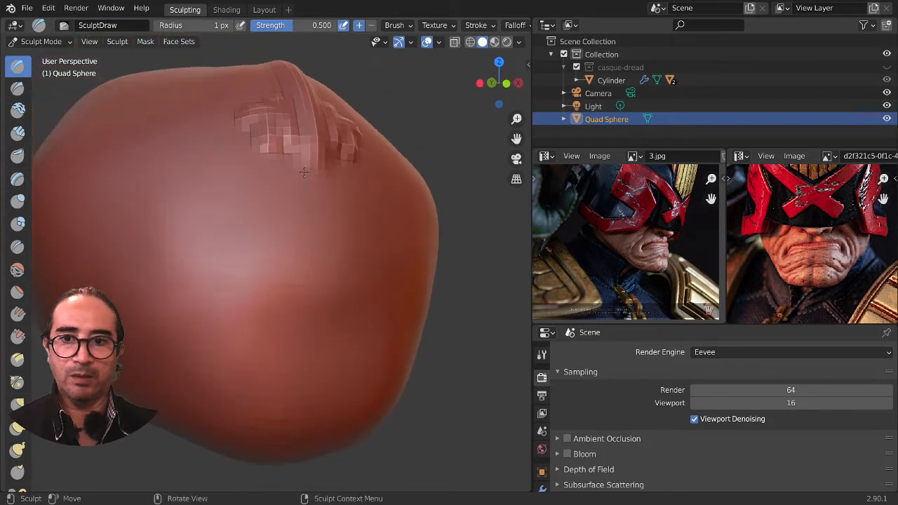
key("f")
left_click(351, 168)
mouse_move(325, 137)
left_mouse_down()
mouse_move(303, 112)
mouse_move(315, 126)
left_mouse_up()
left_click_drag(313, 125, 310, 109)
left_click_drag(303, 76, 310, 111)
middle_click_drag(309, 194, 304, 213)
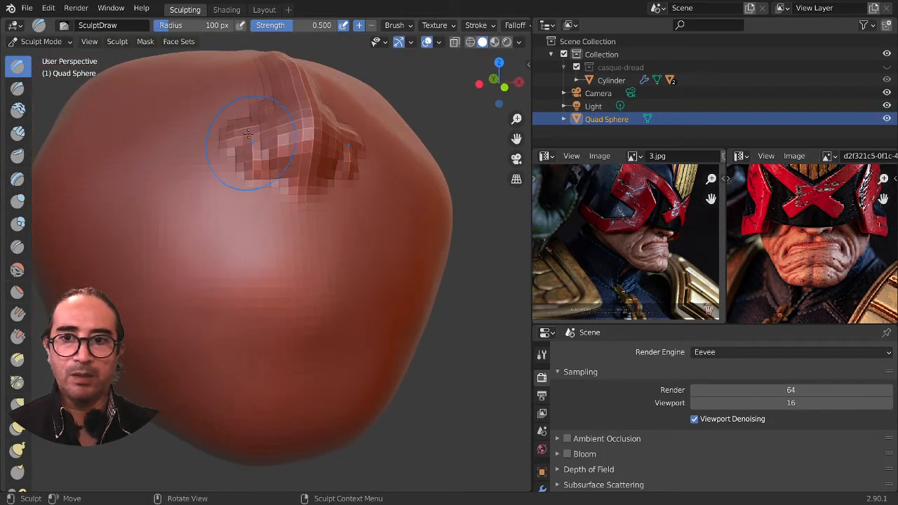
left_click_drag(251, 142, 241, 150)
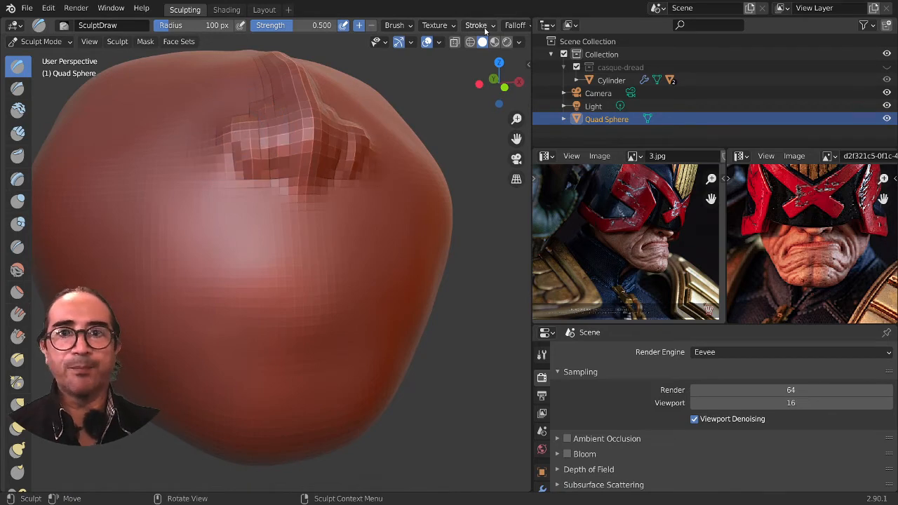
Step: Carve the underside of the nose inward with an inverted Draw brush stroke
scroll(485, 30, "right", 8)
scroll(315, 287, "down", 1)
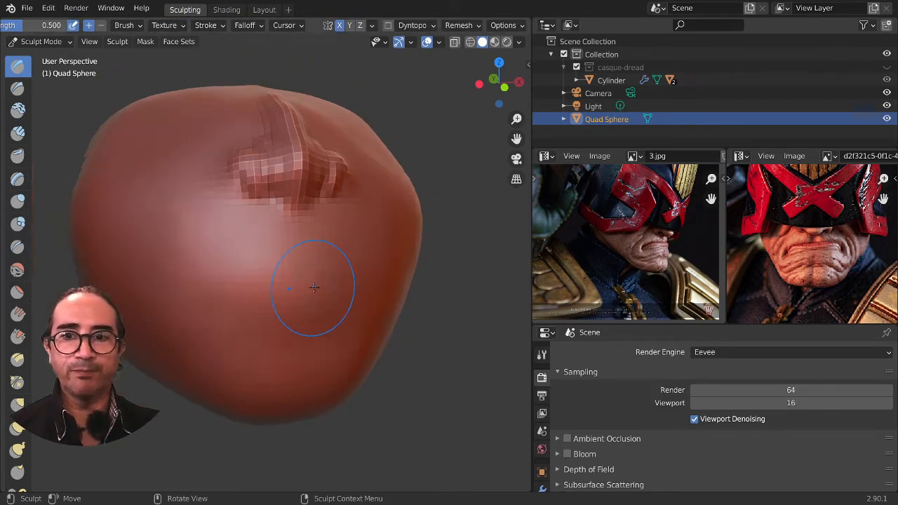
middle_click_drag(315, 287, 290, 297)
scroll(302, 267, "up", 2)
middle_click_drag(306, 232, 308, 124)
mouse_move(309, 120)
left_mouse_down("ctrl")
mouse_move(314, 106)
mouse_move(320, 119)
left_mouse_up("ctrl")
scroll(371, 273, "down", 3)
middle_click_drag(377, 285, 281, 310)
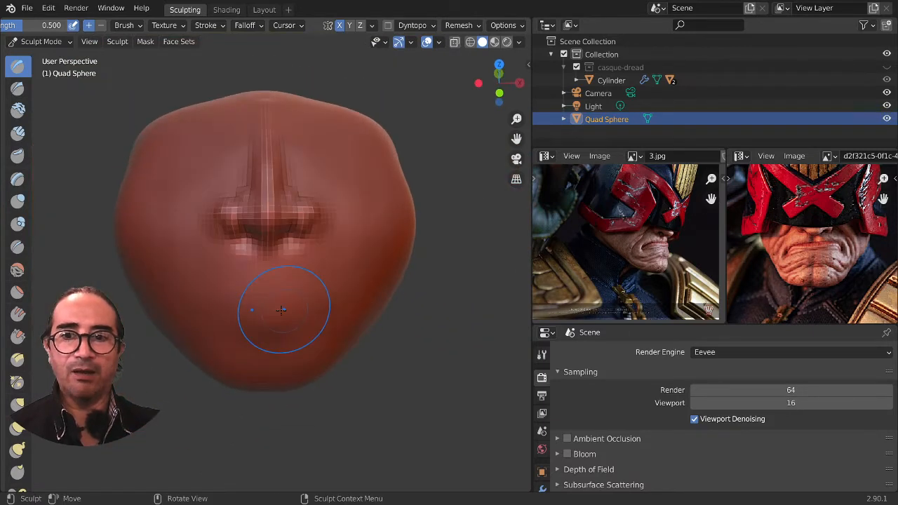
Step: Show the casque-dread helmet collection and examine how the face fits beneath it from the side and in perspective
key("KP_3")
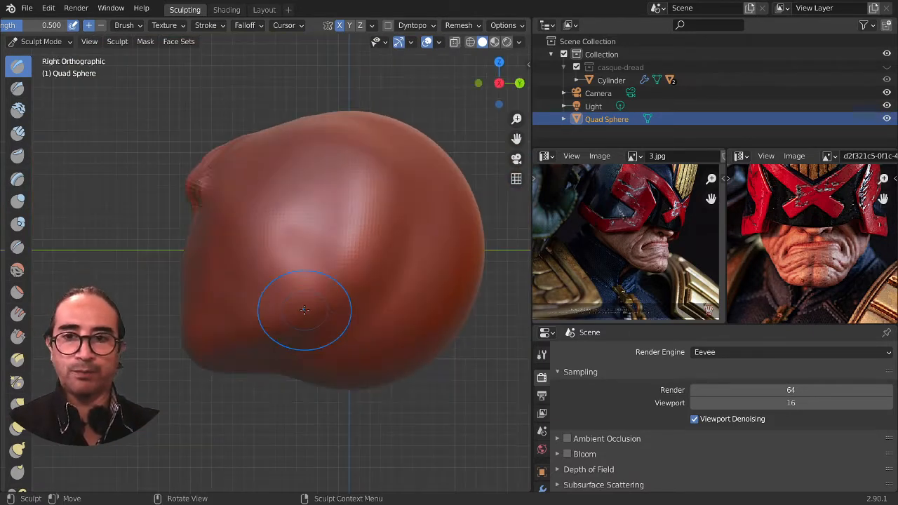
key("KP_1")
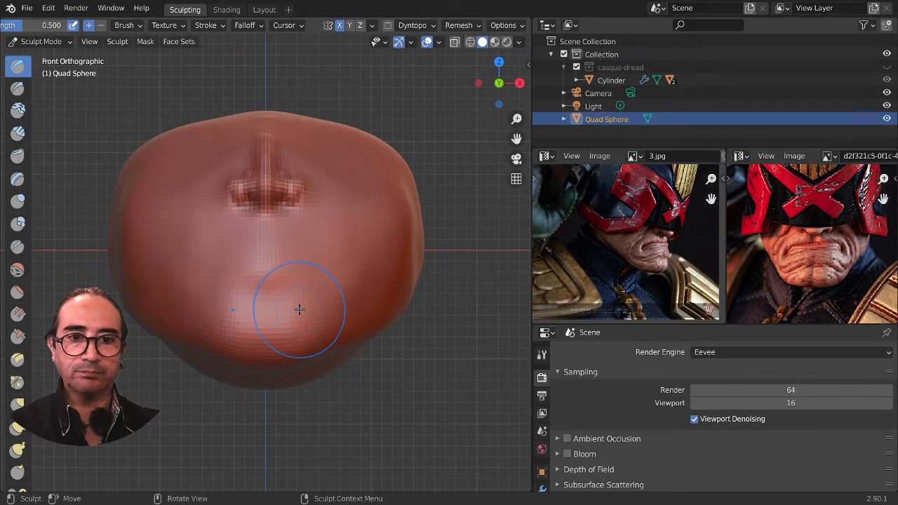
key("KP_3")
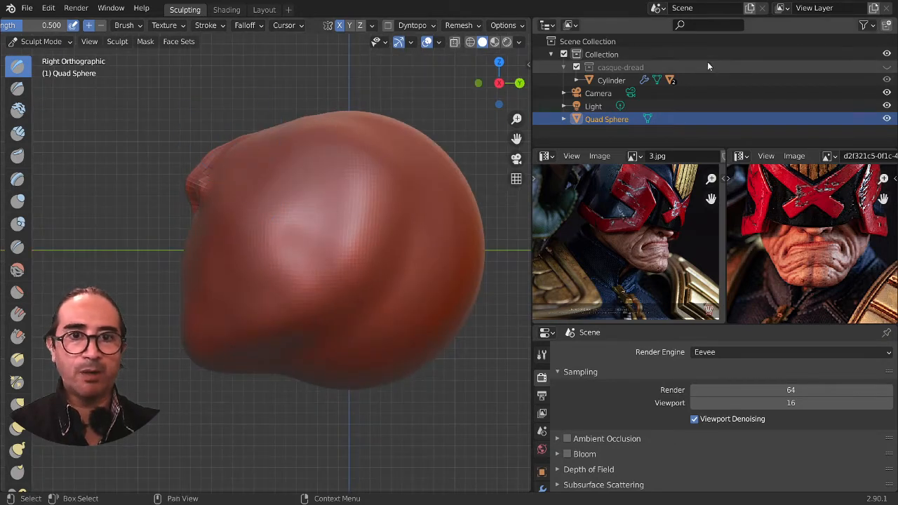
left_click(887, 66)
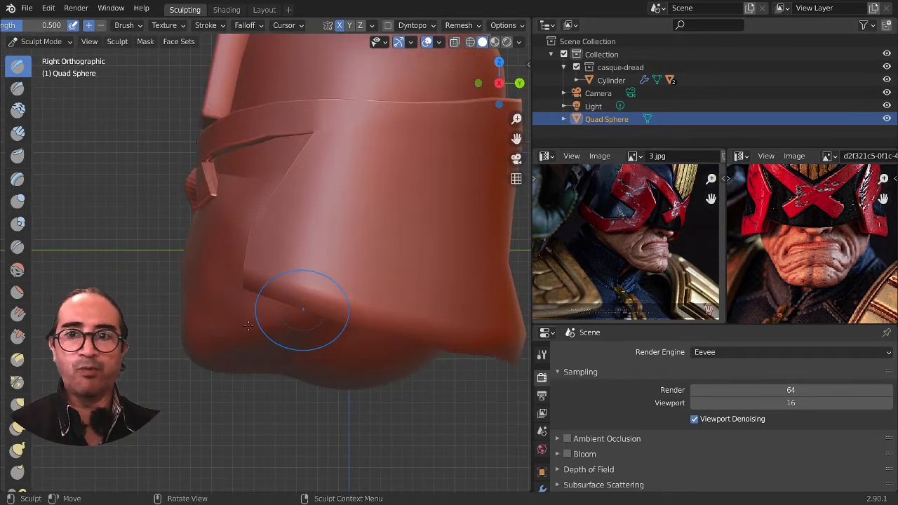
key("KP_5")
scroll(271, 332, "down", 2)
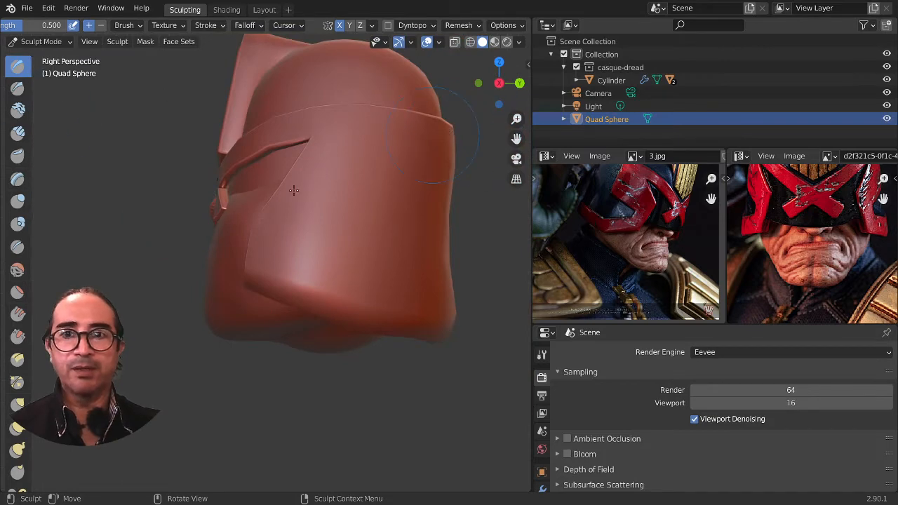
mouse_move(272, 199)
middle_mouse_down()
mouse_move(239, 182)
mouse_move(218, 154)
middle_mouse_up()
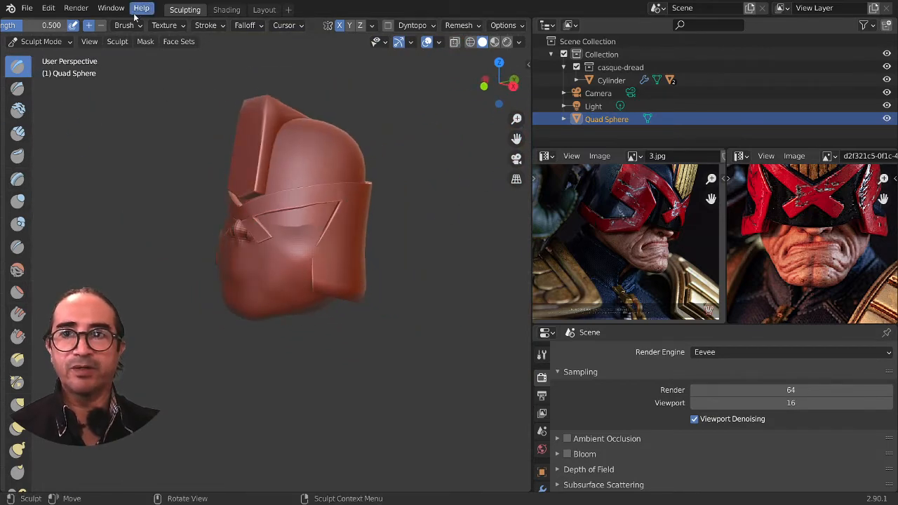
Step: Switch to the Layout workspace and hide the casque-dread helmet collection
left_click(265, 10)
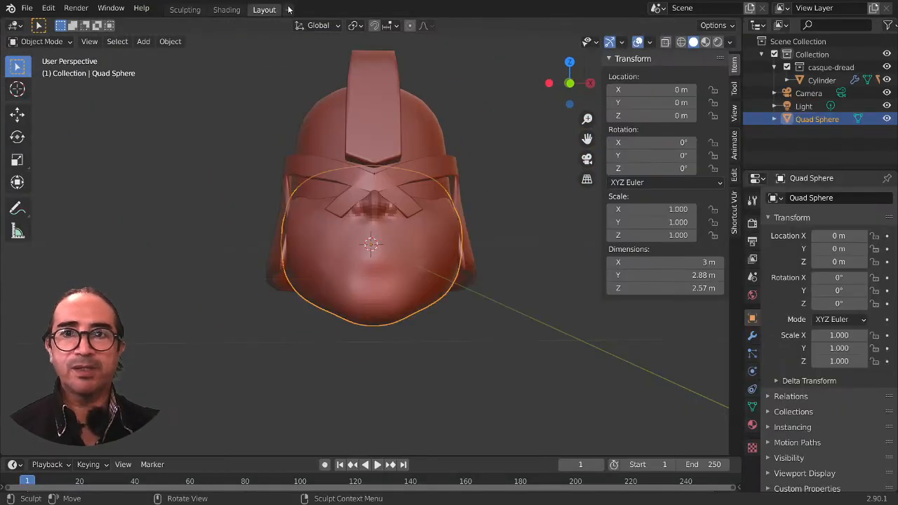
left_click(287, 10)
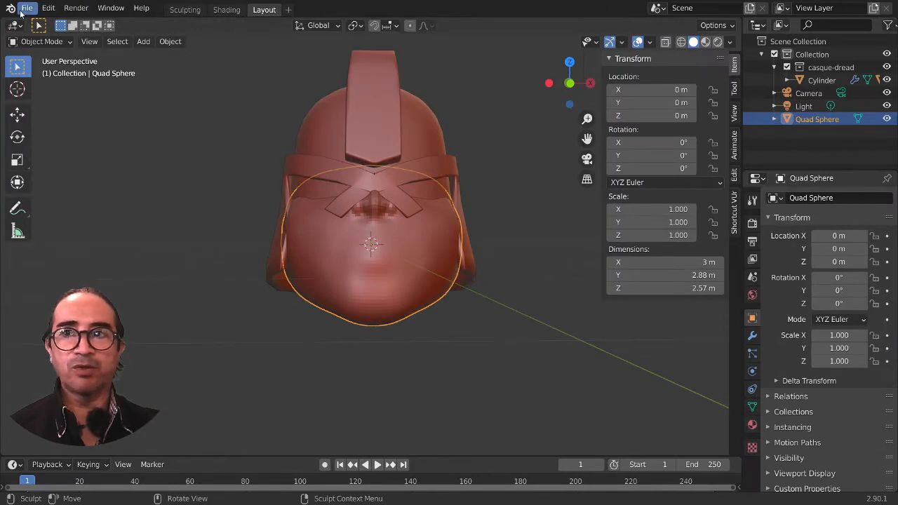
left_click(21, 10)
left_click(184, 10)
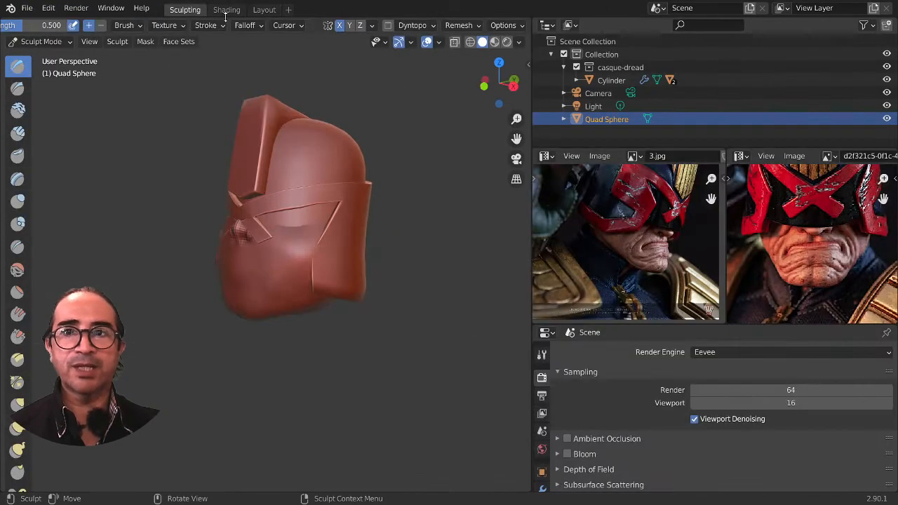
left_click(262, 10)
left_click(289, 10)
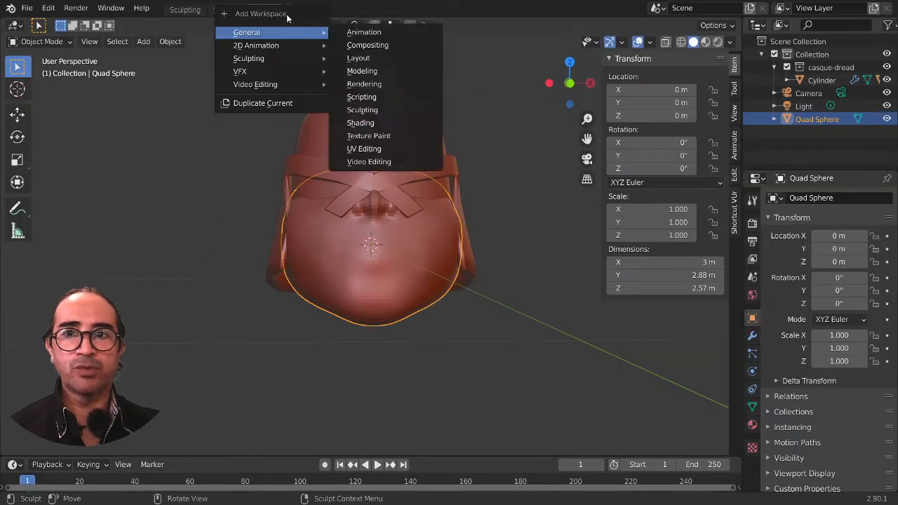
mouse_move(250, 35)
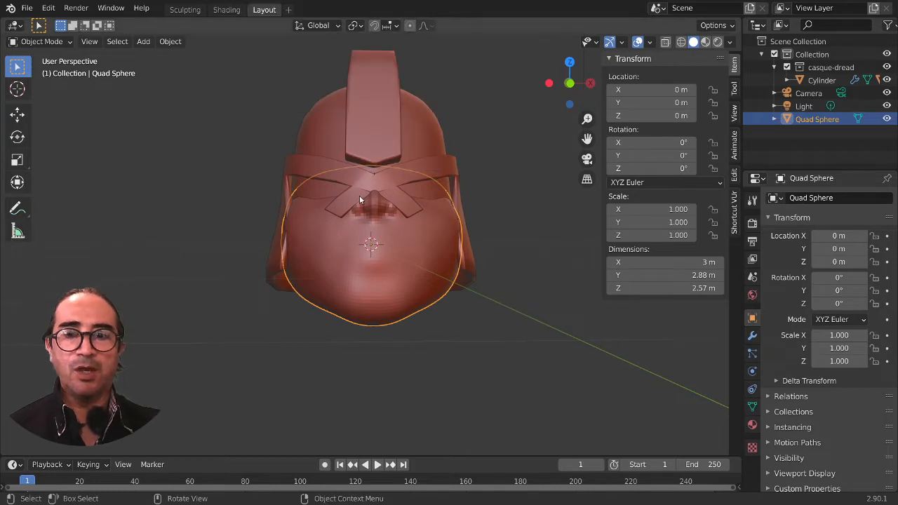
left_click(387, 141)
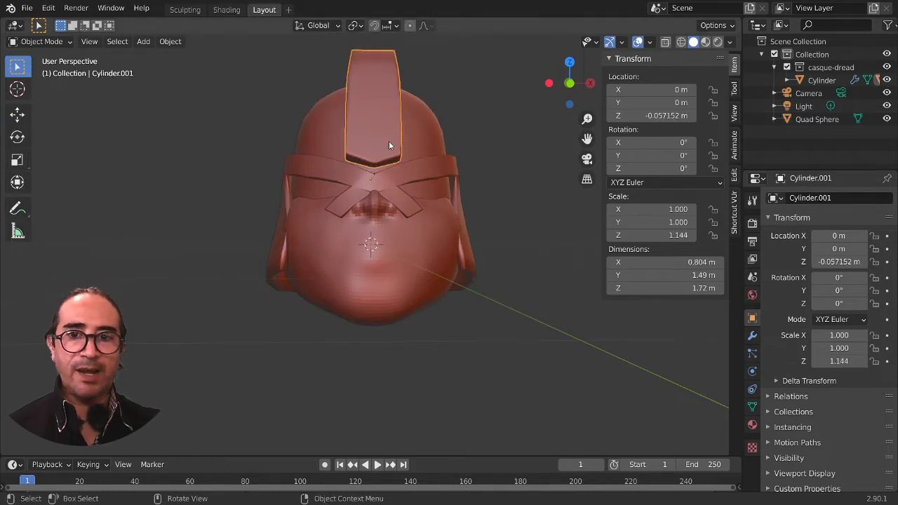
left_click(887, 67)
Step: Add a cylinder mesh with 15 vertices and a radius of 1.61 m
key("shift+a")
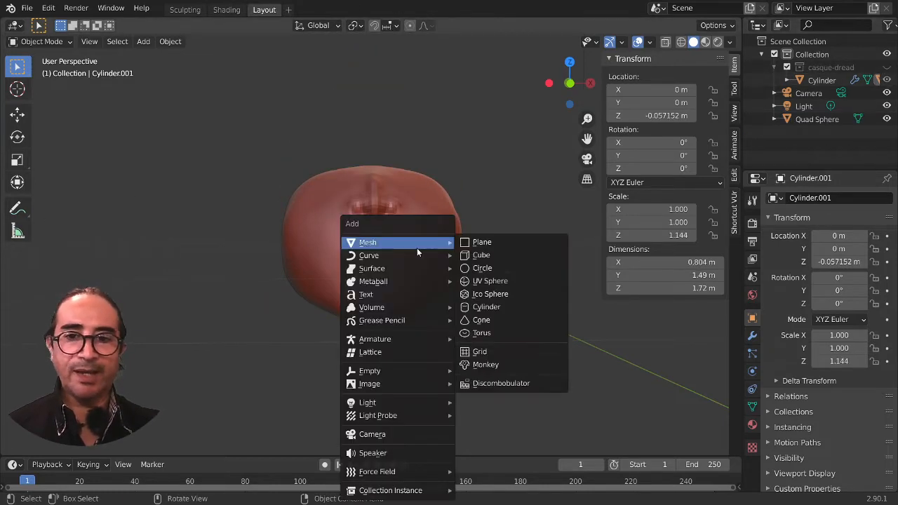
mouse_move(390, 259)
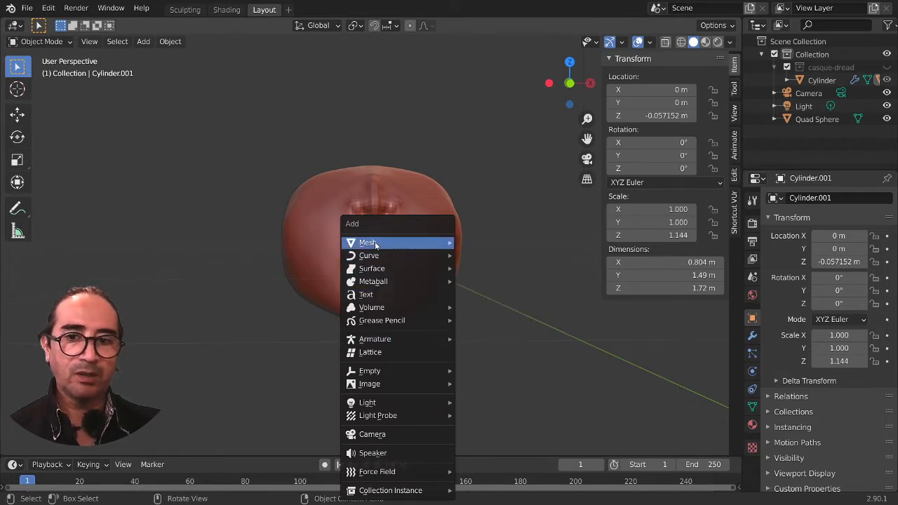
mouse_move(375, 244)
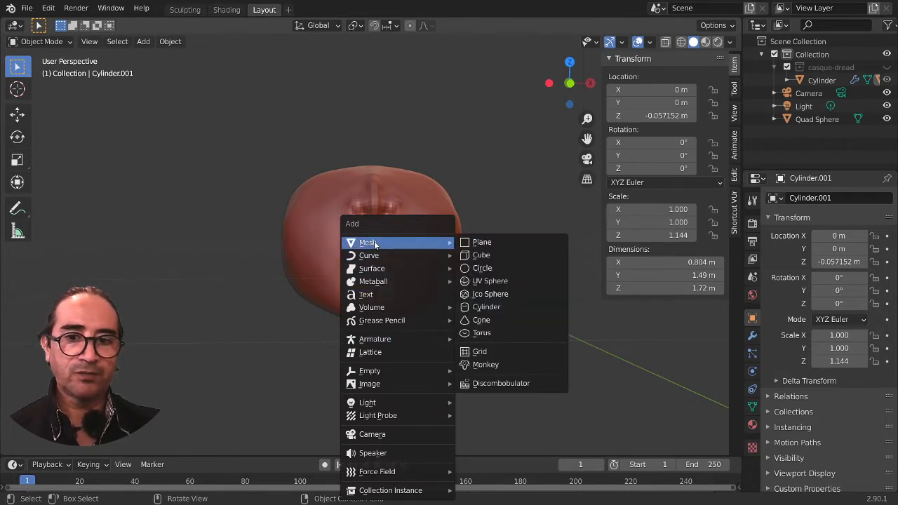
left_click(496, 307)
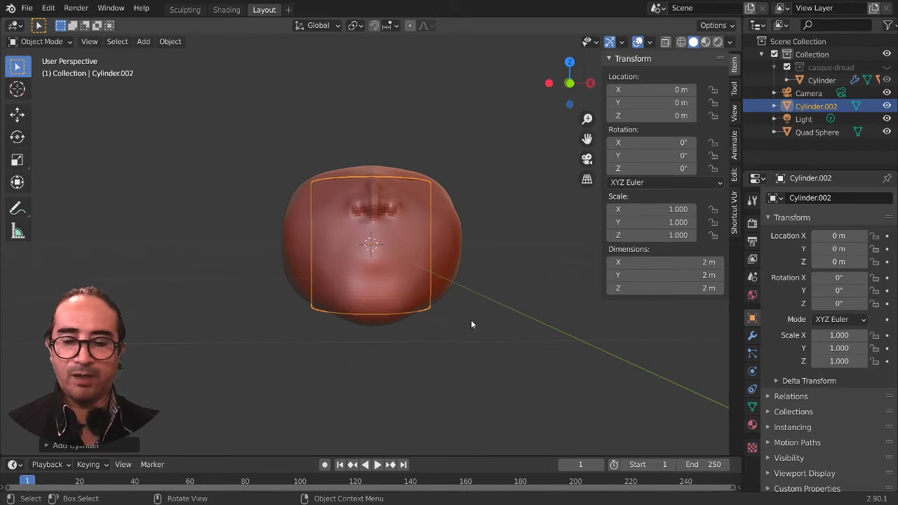
left_click(70, 446)
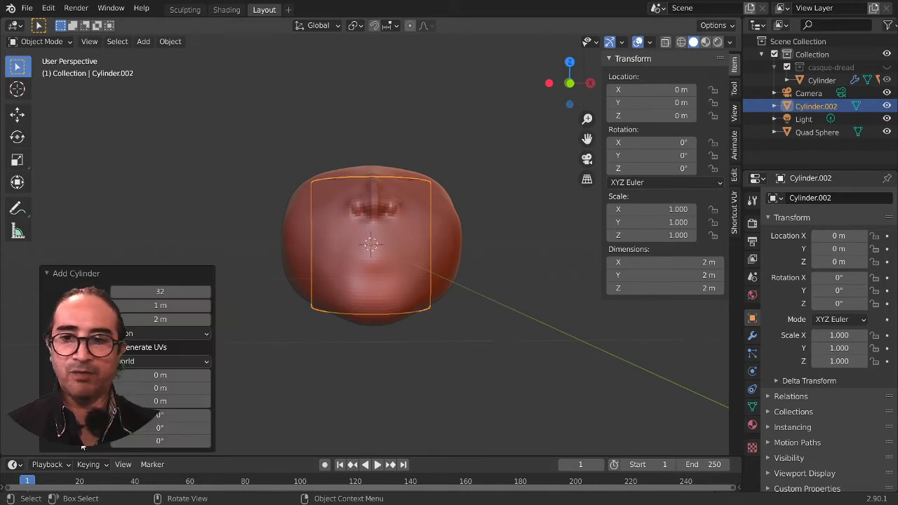
left_click(165, 291)
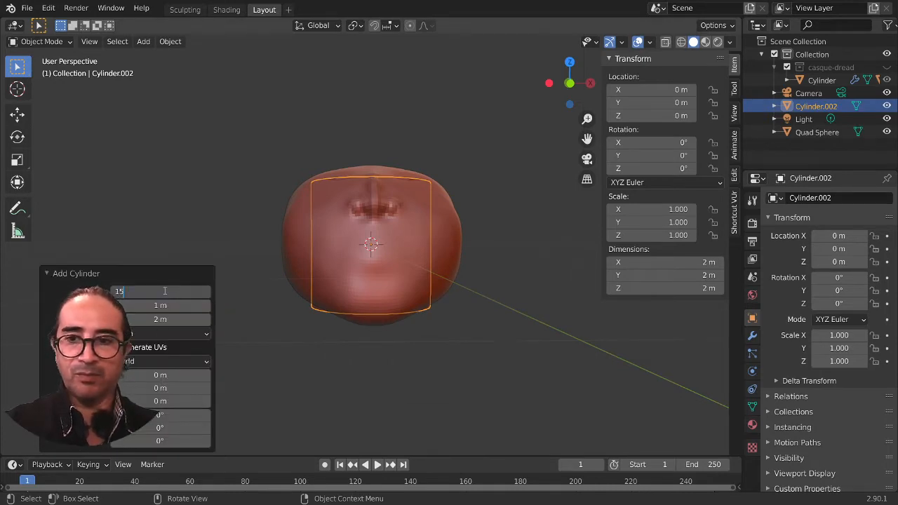
key("Return")
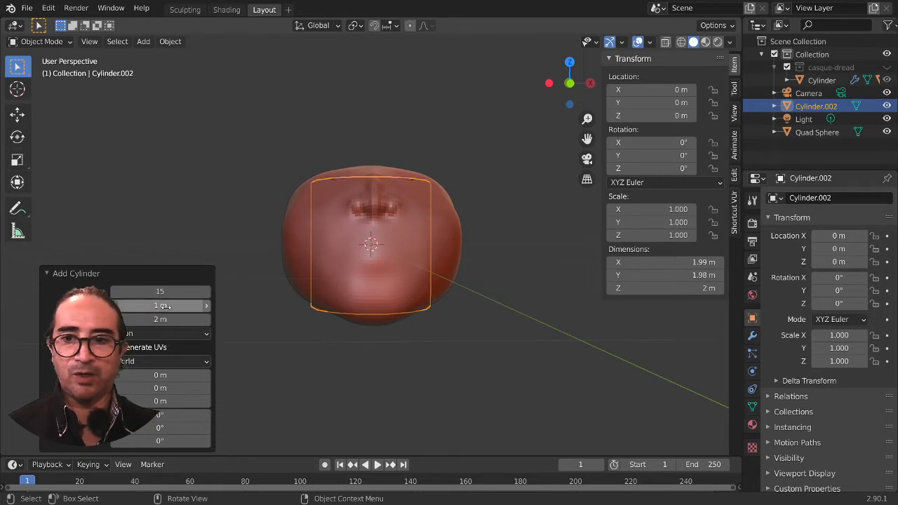
left_click_drag(165, 306, 253, 305)
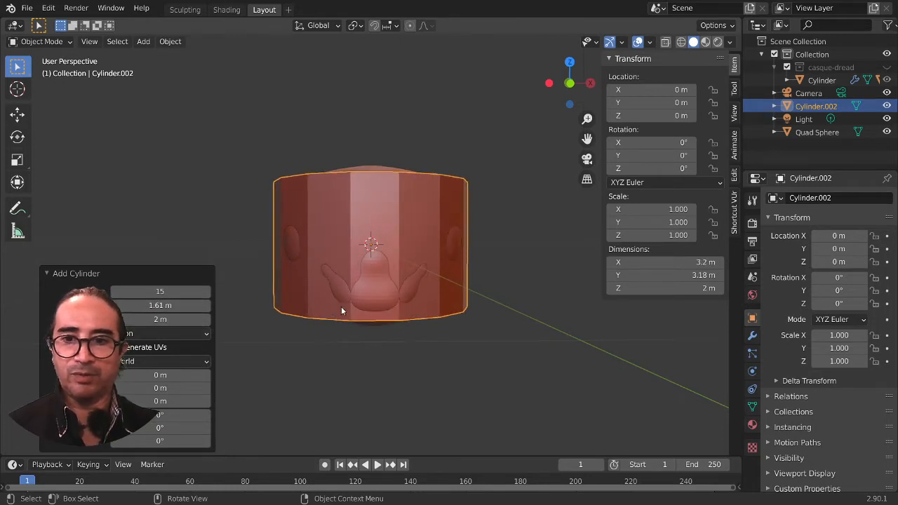
Step: Move the cylinder up over the top of the face in right side view and tilt it to about -21.6° on X
middle_click_drag(457, 311, 360, 309)
key("KP_3")
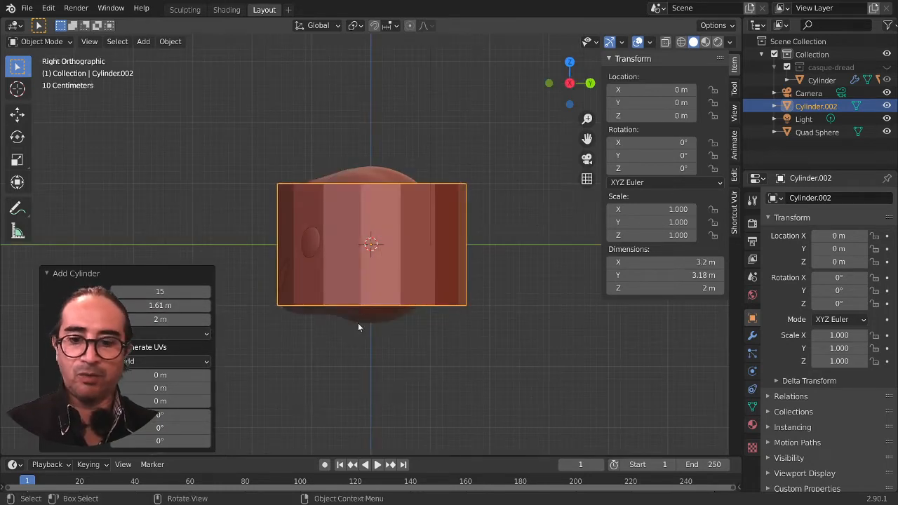
key("g")
left_click(355, 260)
key("r")
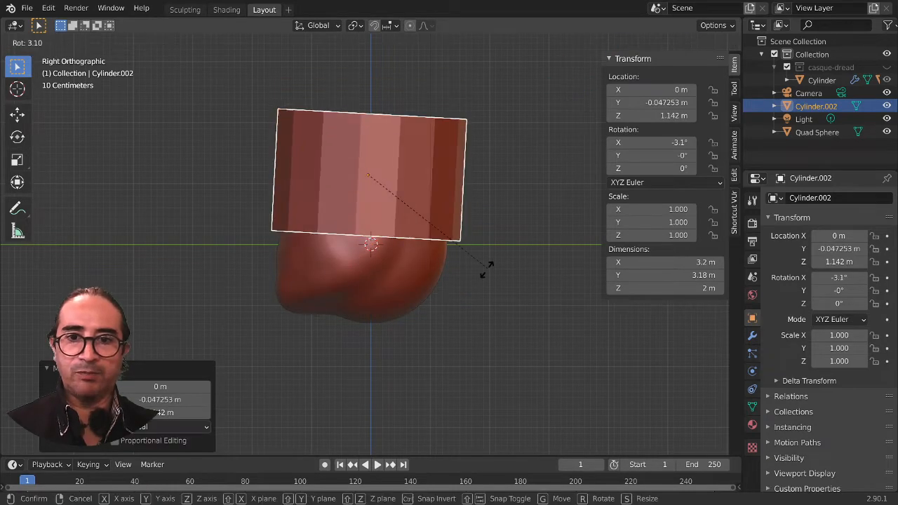
left_click(475, 313)
Step: Apply smooth shading to the tilted cylinder
middle_click_drag(389, 257, 459, 259)
right_click(396, 111)
left_click(397, 110)
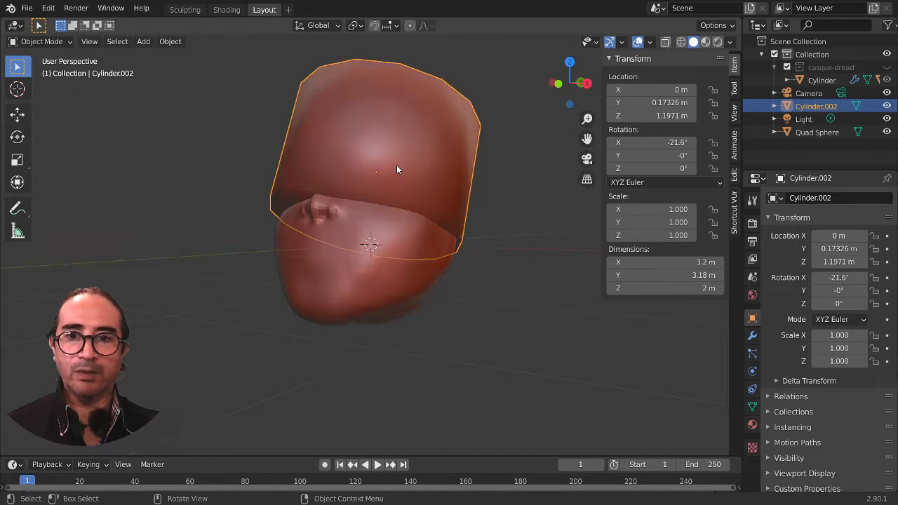
middle_click_drag(370, 224, 417, 254)
Step: Select the cylinder's top edge loop in Edit Mode and lower it along the local Z axis to shorten the cylinder
key("Tab")
middle_click_drag(402, 176, 400, 192)
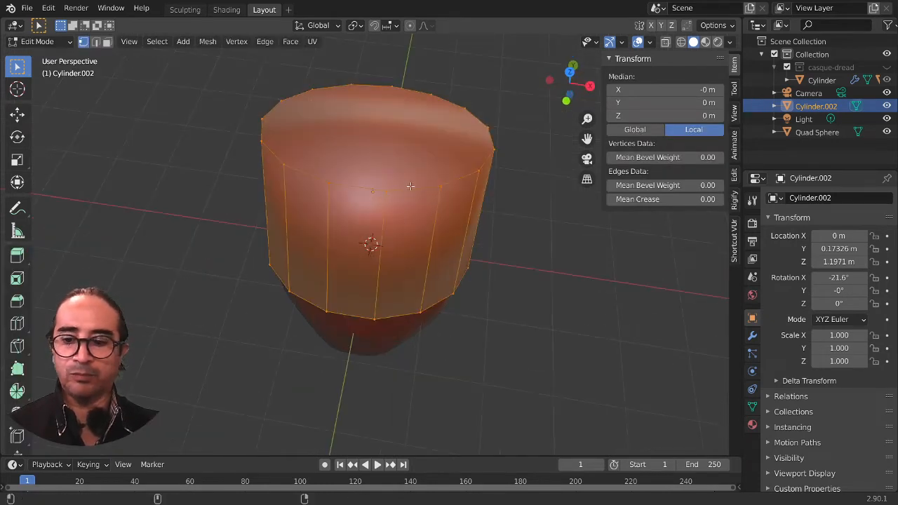
left_click(456, 178, "alt")
middle_click_drag(453, 226, 442, 202)
key("g")
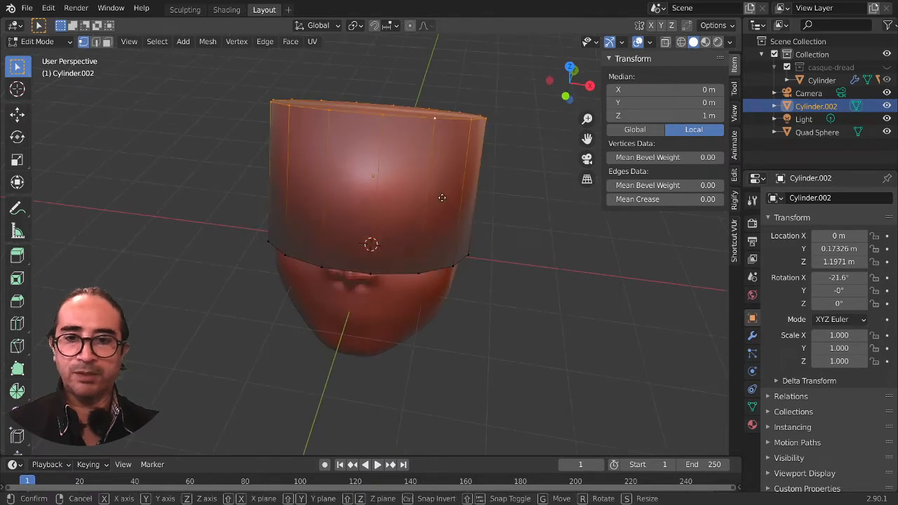
key("z")
key("z")
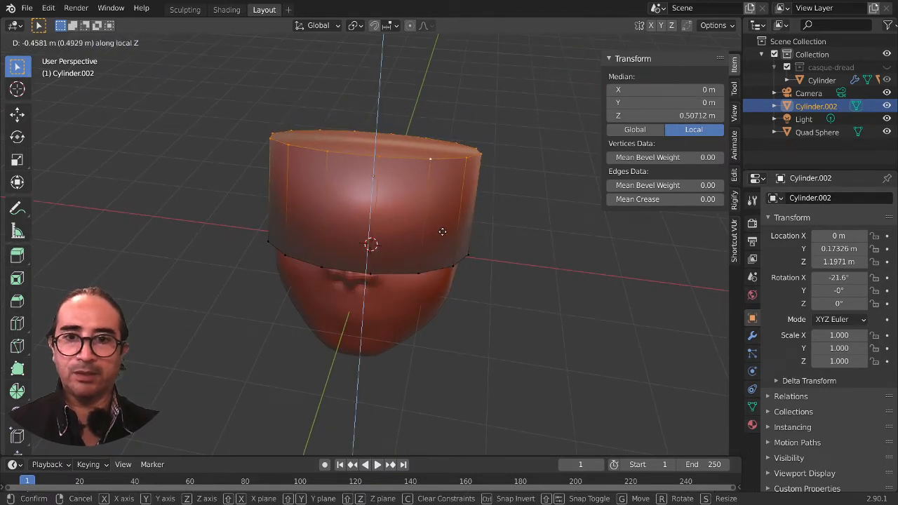
left_click(411, 266)
Step: Extrude the cylinder's top edge loop upward twice, scaling it to 0.834 the first time and 0.547 the second, to round off the crown
middle_click_drag(411, 266, 422, 225)
key("e")
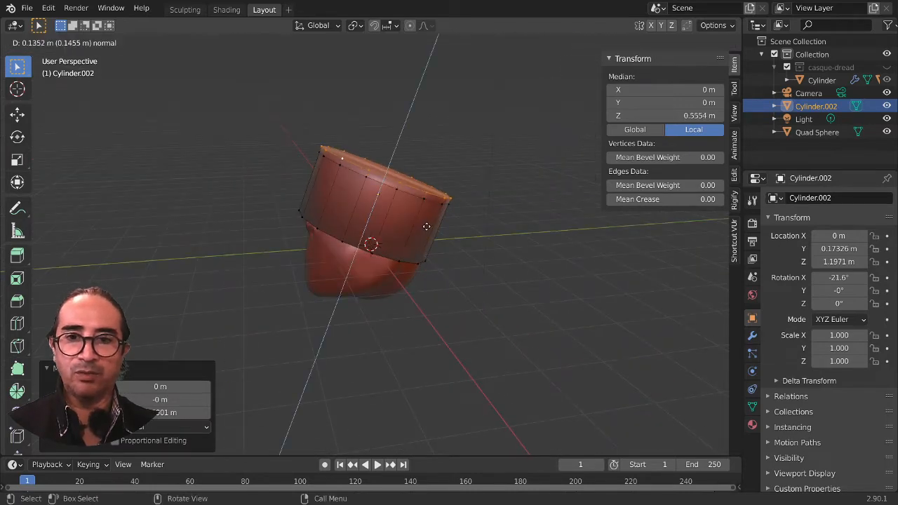
left_click(429, 223)
key("s")
left_click(469, 236)
key("e")
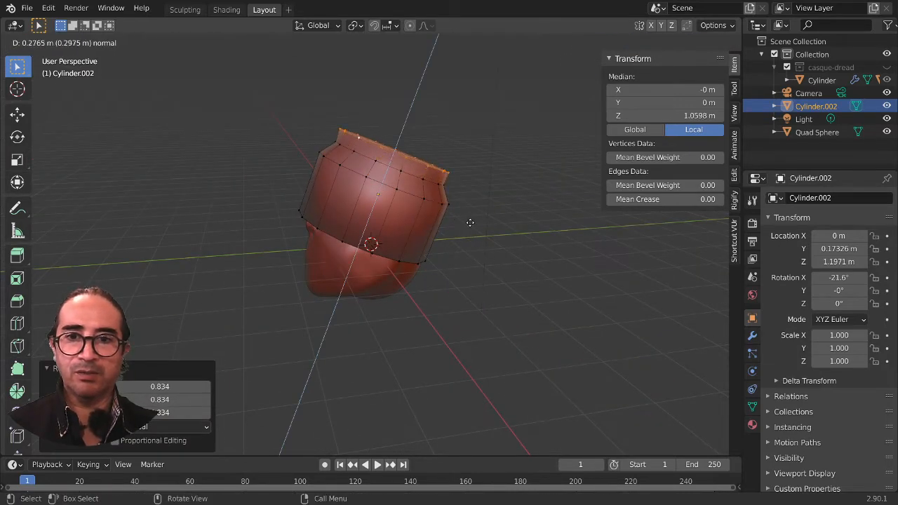
left_click(491, 235)
key("s")
left_click(447, 212)
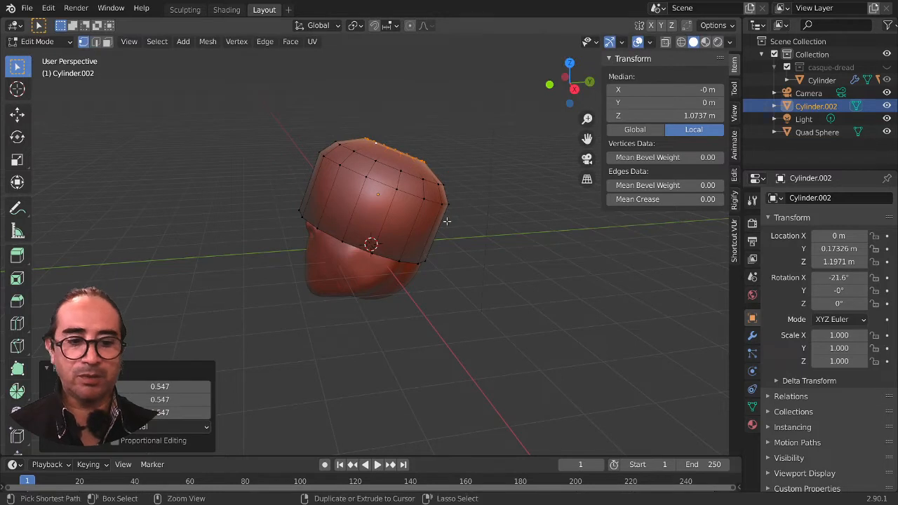
Step: Grow the selection to include the whole crown and raise it about 1.04 m along the local Z axis
left_click(442, 224, "ctrl")
key("ctrl+KP_Add")
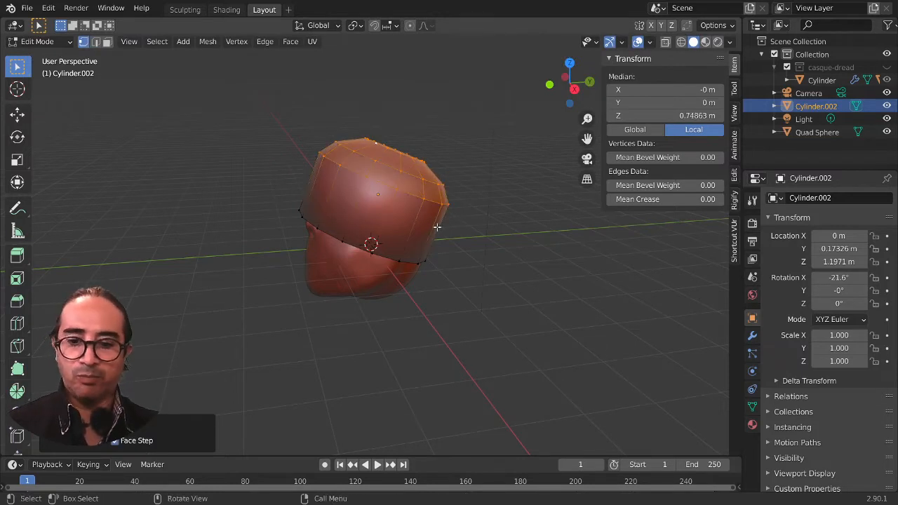
key("g")
key("z")
key("z")
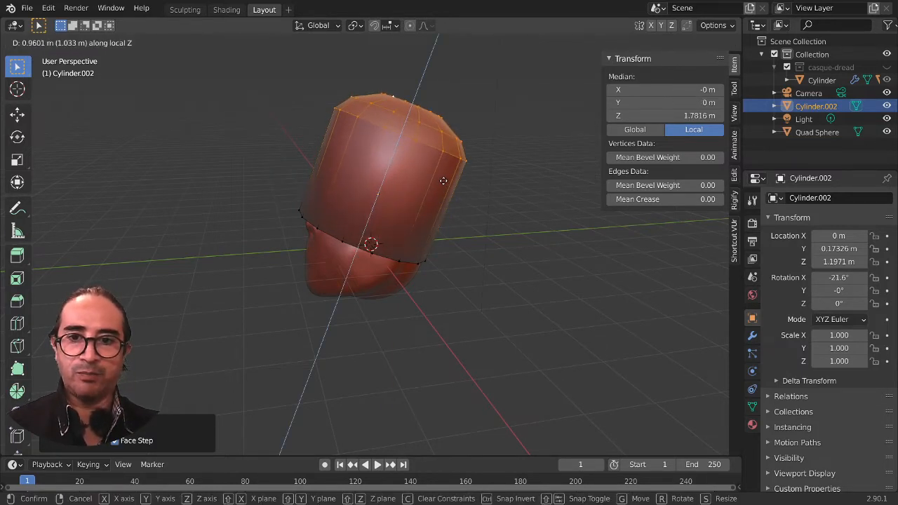
left_click(443, 180)
Step: Leave Edit Mode and scale the whole helmet cylinder uniformly to 1.125
middle_click_drag(305, 277, 410, 267)
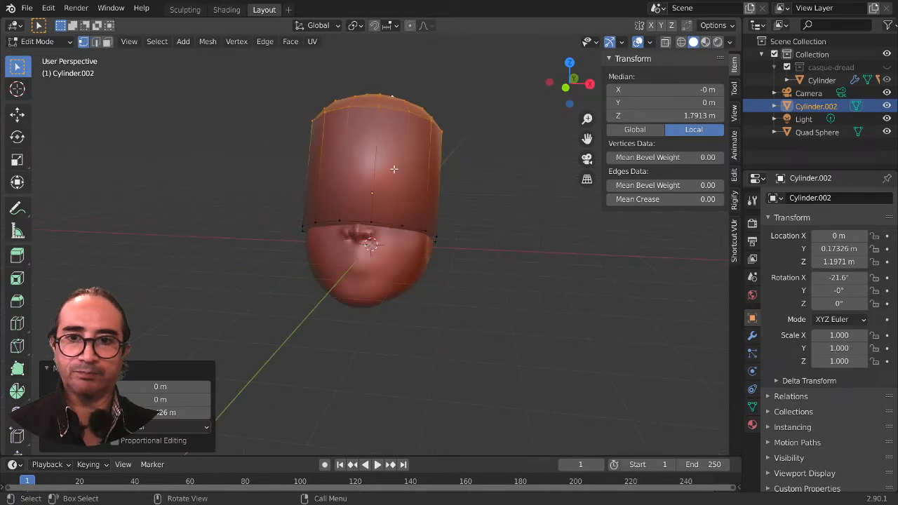
middle_click_drag(393, 168, 371, 235)
key("Tab")
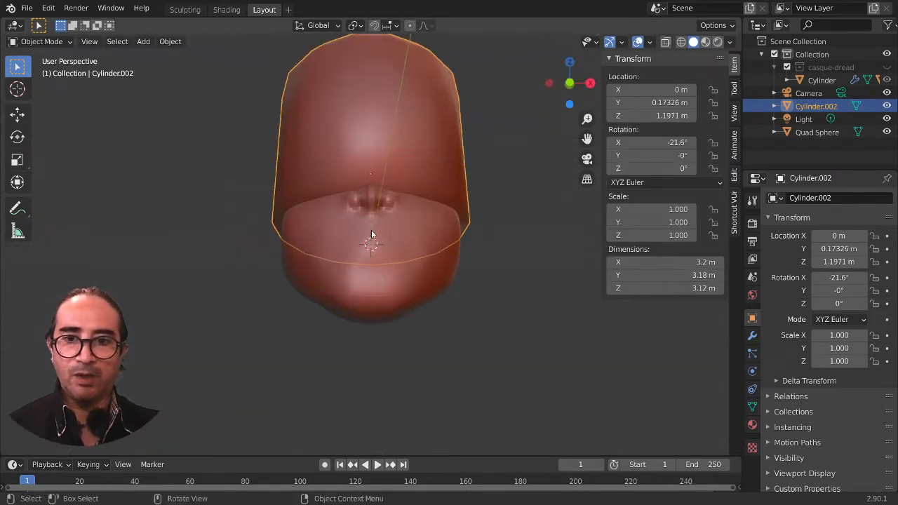
scroll(371, 235, "up", 3)
scroll(403, 231, "down", 1)
key("s")
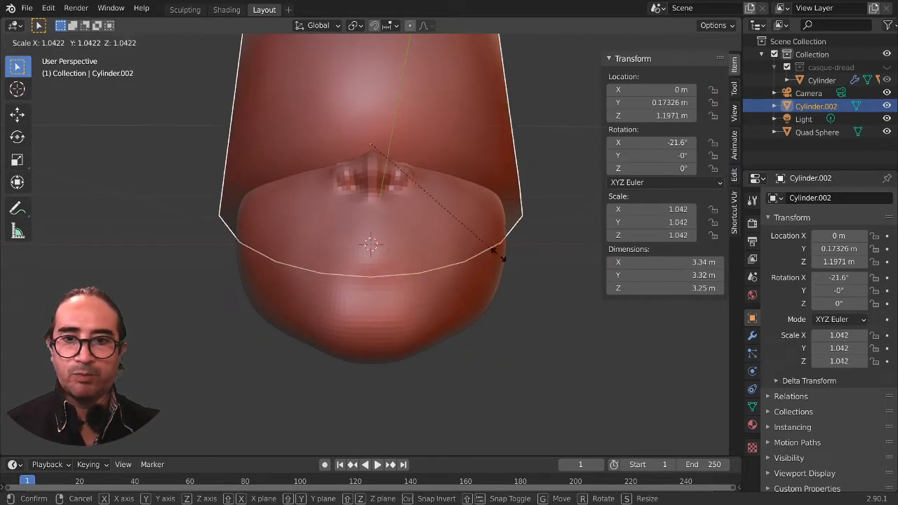
left_click(461, 274)
Step: Raise the helmet cylinder along its local Z axis, and fine-tune its position over the face in right side view
key("g")
key("z")
key("z")
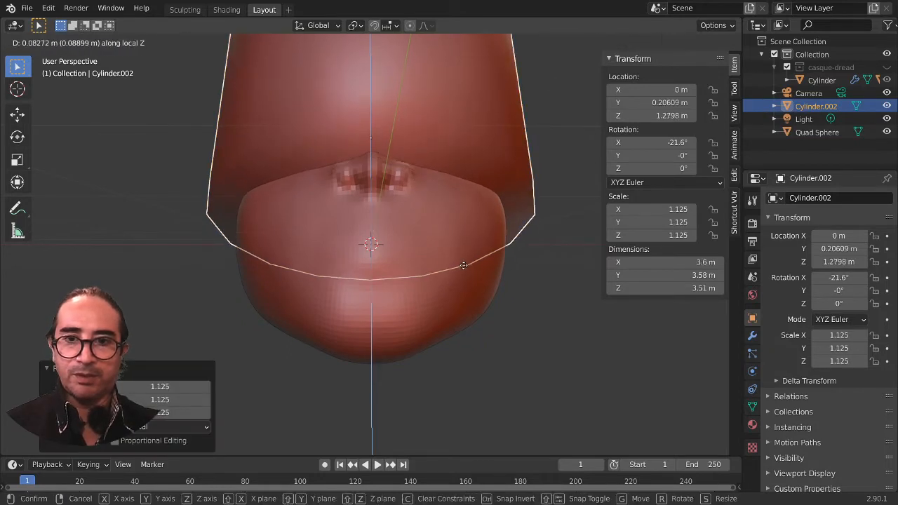
left_click(455, 274)
middle_click_drag(455, 275, 331, 303)
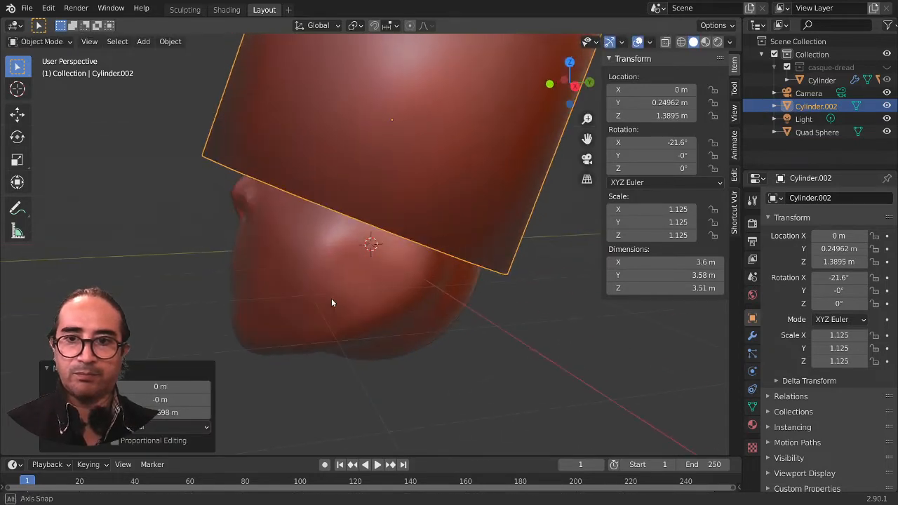
key("KP_3")
key("g")
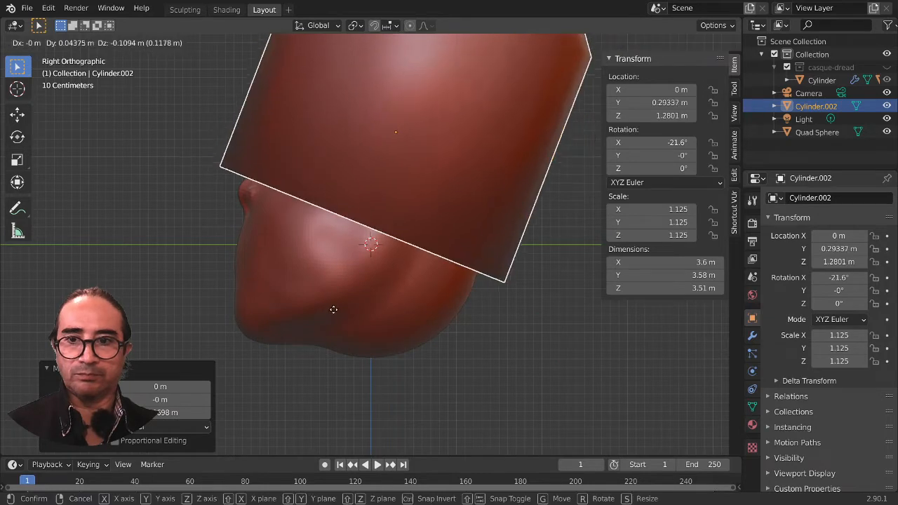
left_click(344, 314)
Step: Select the quad sphere face and switch to the Sculpting workspace
middle_click_drag(344, 315, 425, 186, "alt")
left_click(402, 289)
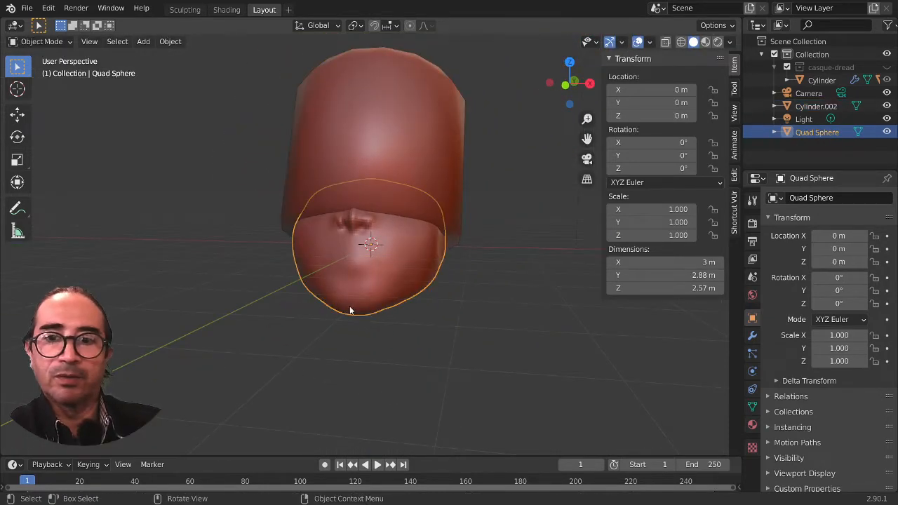
left_click(185, 9)
Step: Sculpt the sides of the jaw and the chin with symmetric Draw brush strokes, working from several angles
middle_click_drag(253, 350, 300, 351)
scroll(300, 350, "up", 2)
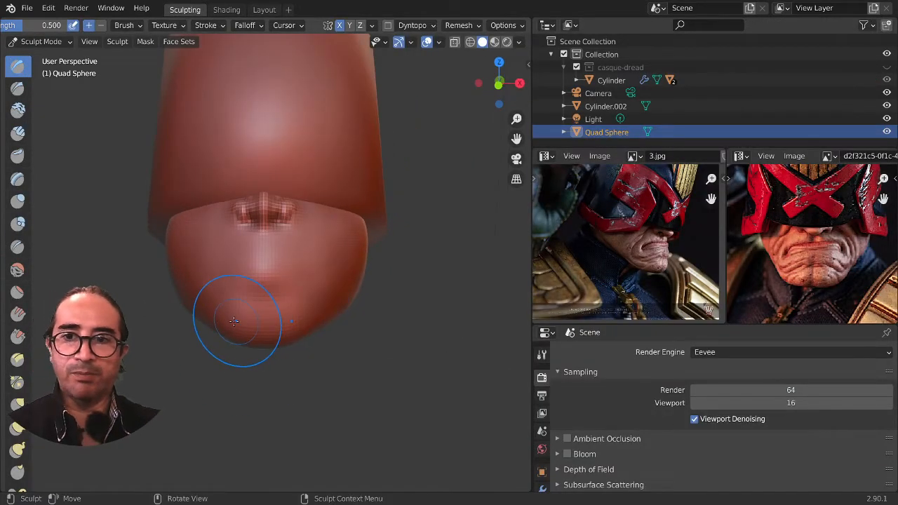
middle_click_drag(236, 321, 290, 357)
middle_click_drag(230, 322, 250, 321)
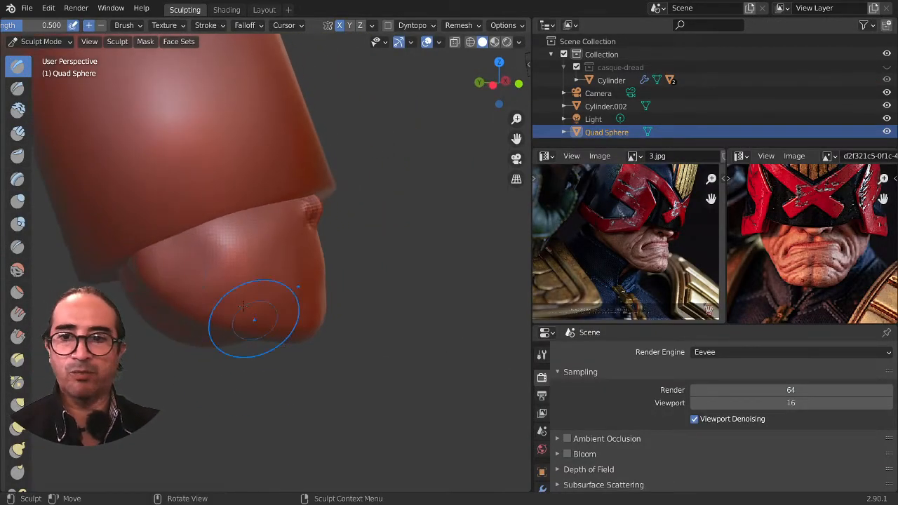
mouse_move(184, 240)
middle_mouse_down()
mouse_move(237, 325)
mouse_move(151, 308)
middle_mouse_up()
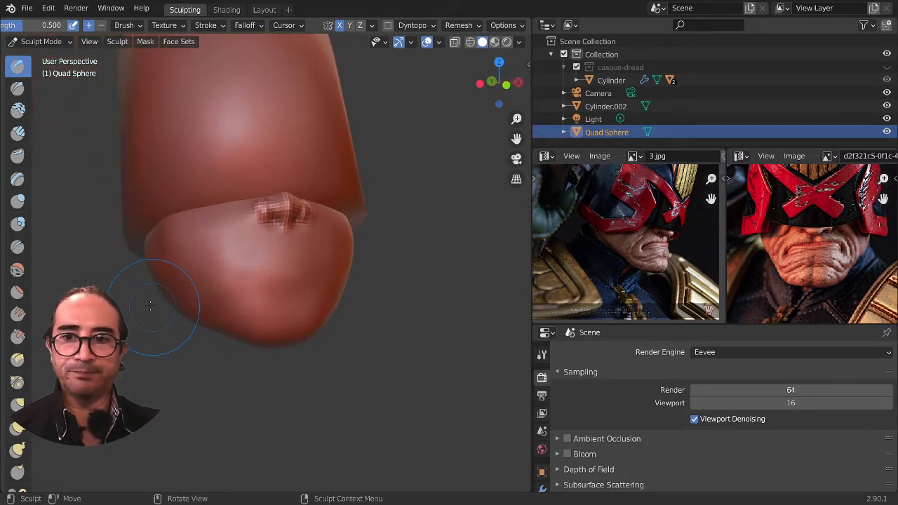
middle_click_drag(210, 328, 189, 323)
middle_click_drag(290, 320, 223, 312)
mouse_move(354, 254)
left_mouse_down()
mouse_move(365, 227)
mouse_move(360, 236)
left_mouse_up()
mouse_move(222, 335)
middle_mouse_down()
mouse_move(261, 321)
mouse_move(270, 330)
middle_mouse_up()
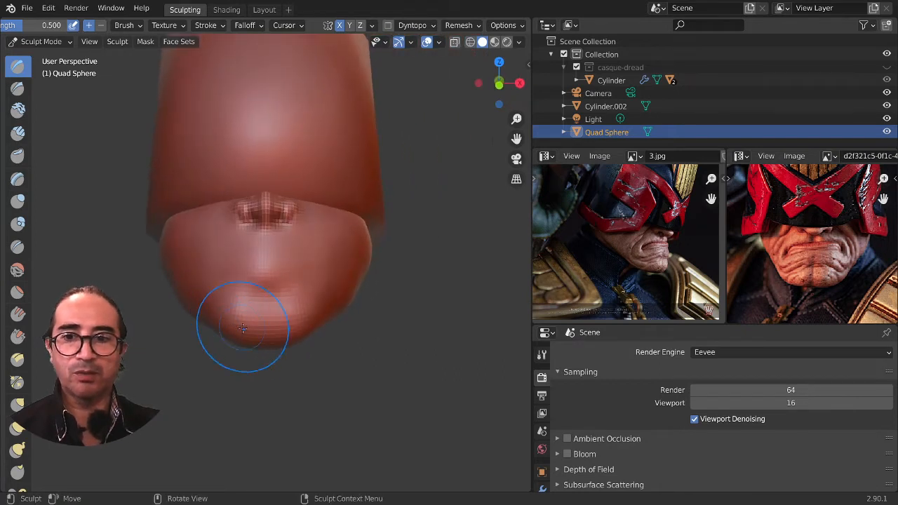
mouse_move(237, 314)
left_mouse_down()
mouse_move(238, 306)
mouse_move(244, 324)
mouse_move(250, 293)
mouse_move(248, 313)
left_mouse_up()
mouse_move(205, 300)
middle_mouse_down()
mouse_move(288, 267)
mouse_move(260, 280)
mouse_move(294, 309)
middle_mouse_up()
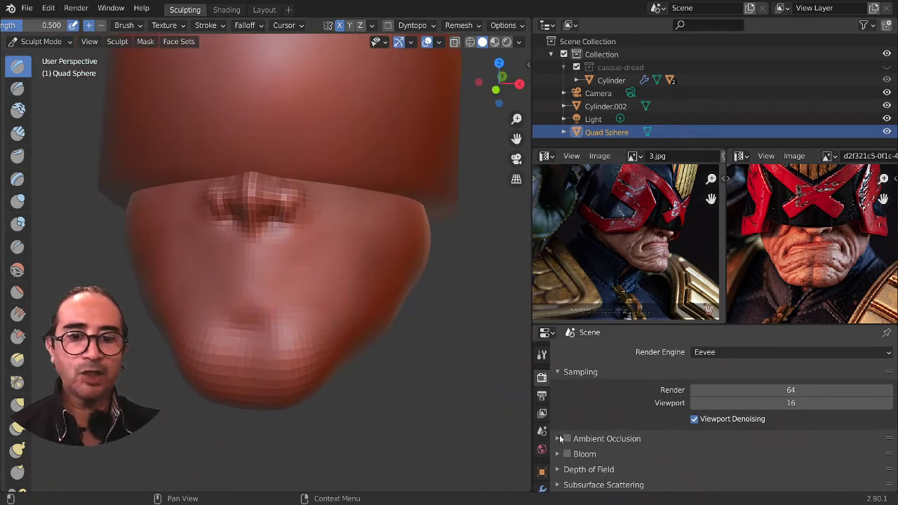
Step: Show the face's modifier properties and enlarge the Properties editor upward
scroll(540, 436, "down", 4)
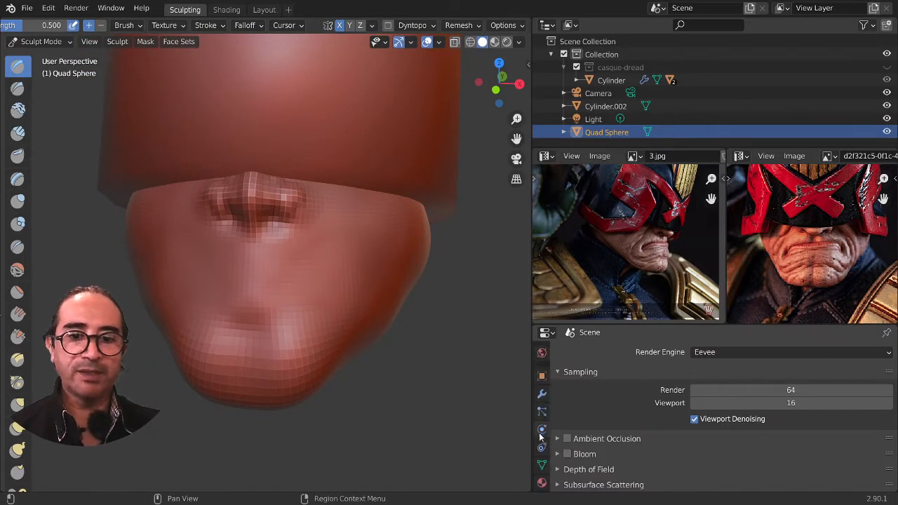
left_click(541, 394)
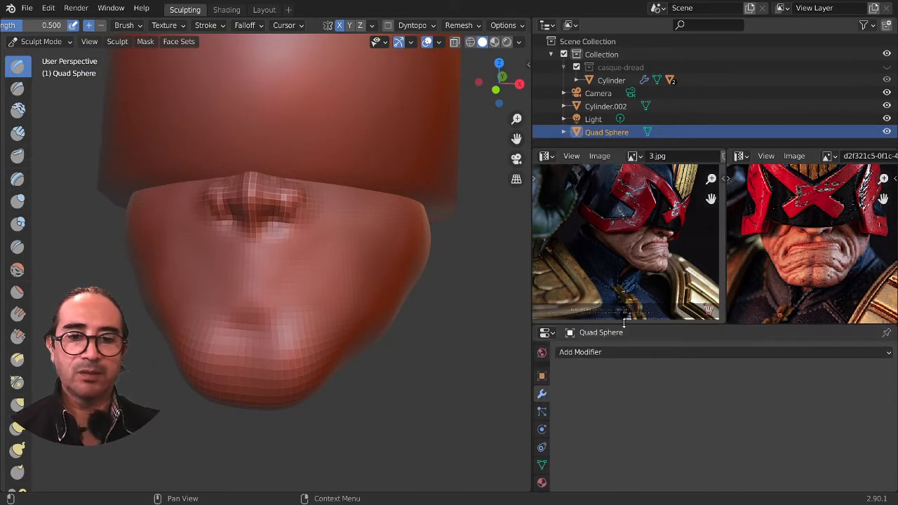
left_click_drag(621, 325, 609, 264)
left_click(597, 291)
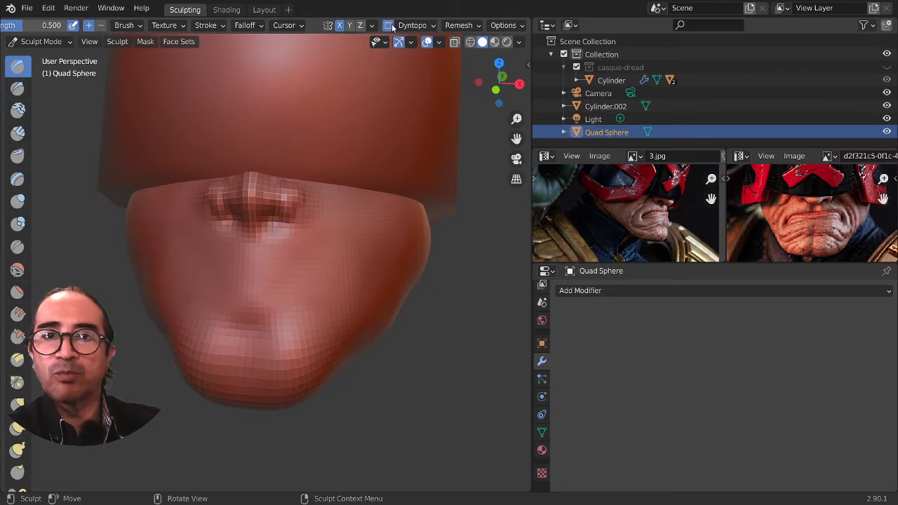
Step: Set Dyntopo on the face to Constant Detail with Smooth Shading and a resolution of 30
left_click(434, 26)
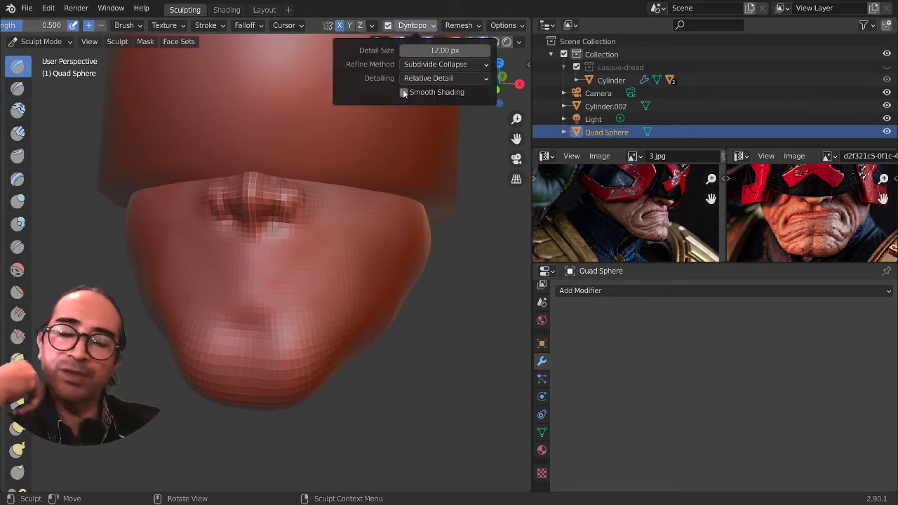
left_click(443, 78)
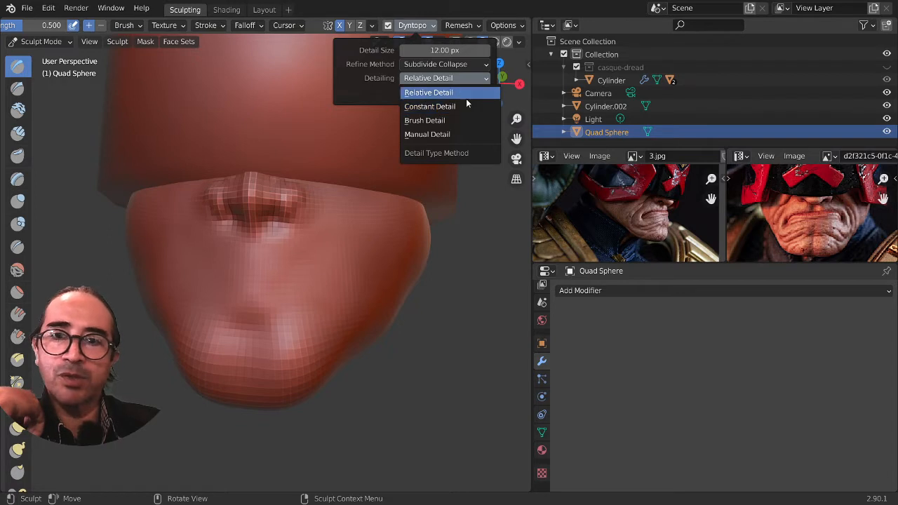
left_click(449, 107)
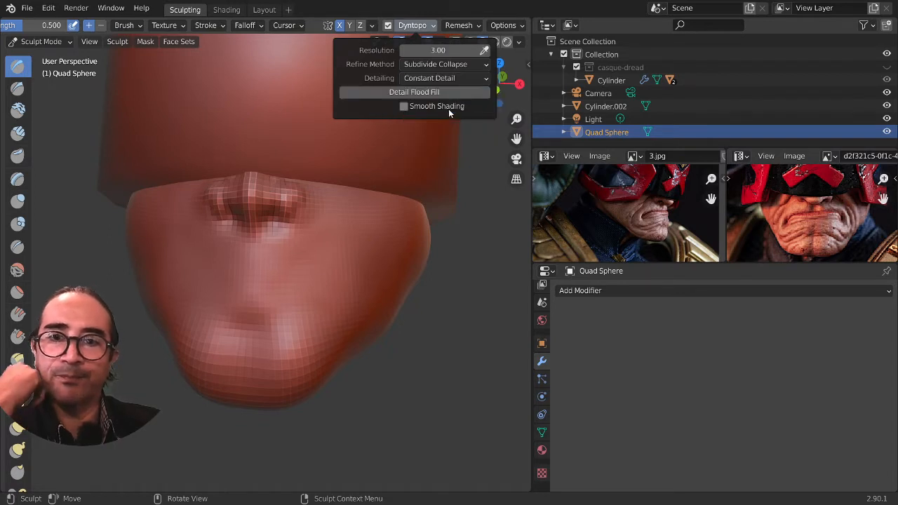
left_click(405, 107)
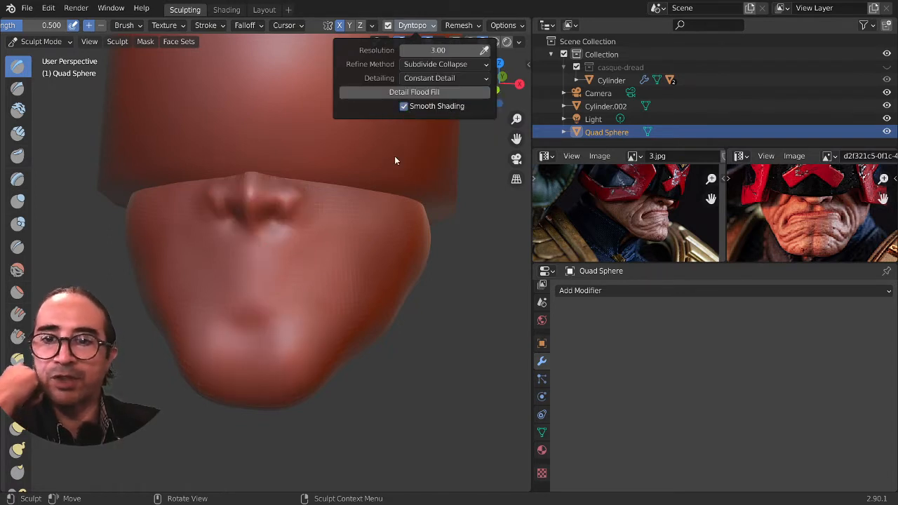
left_click(429, 26)
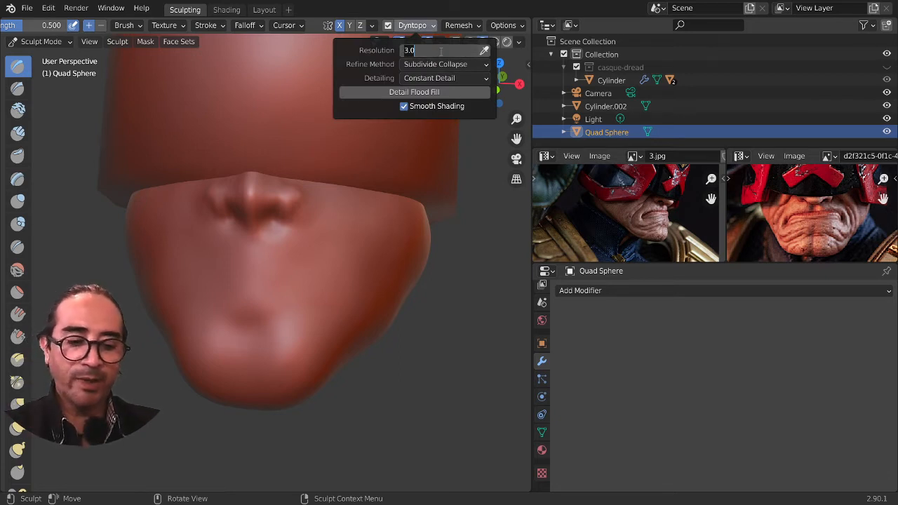
key("Return")
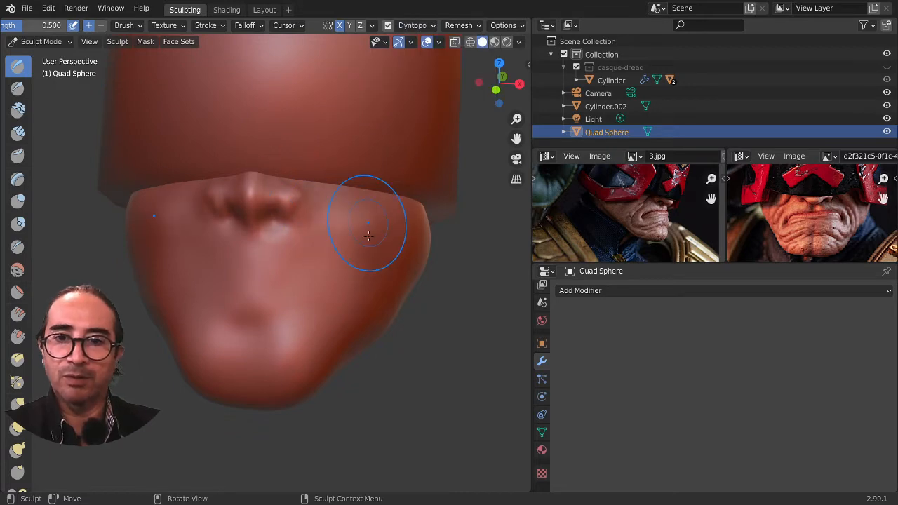
Step: Check the face's mesh density around the nose and cheek in Edit Mode, and return to Sculpt Mode
scroll(367, 237, "up", 4)
middle_click_drag(354, 253, 331, 254)
scroll(333, 254, "down", 3)
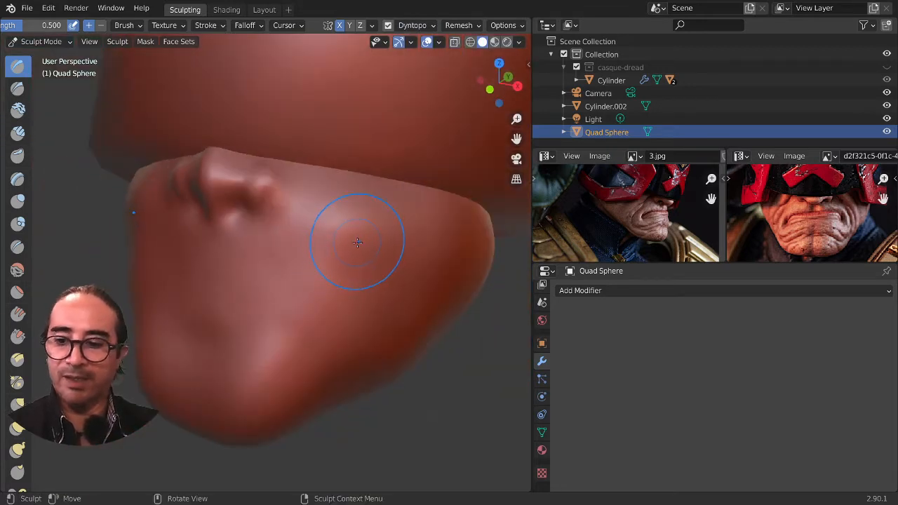
key("Tab")
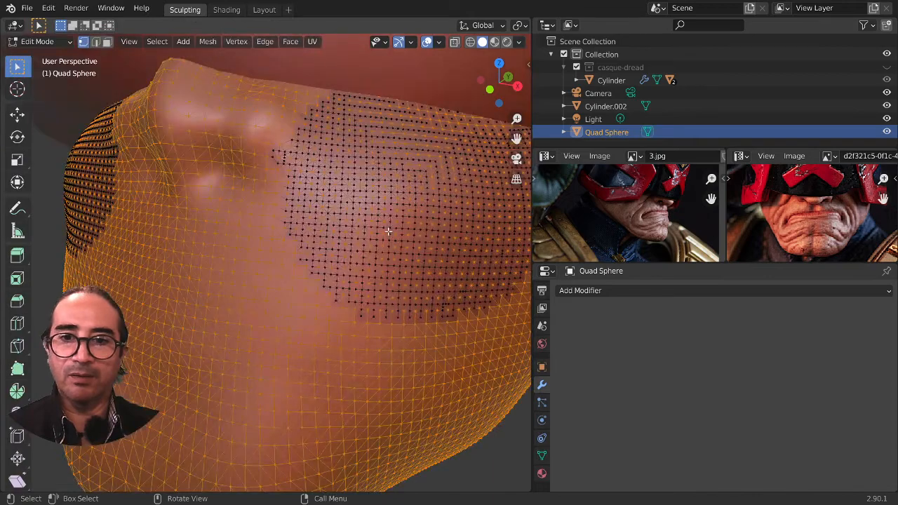
middle_click_drag(377, 245, 359, 254)
key("Tab")
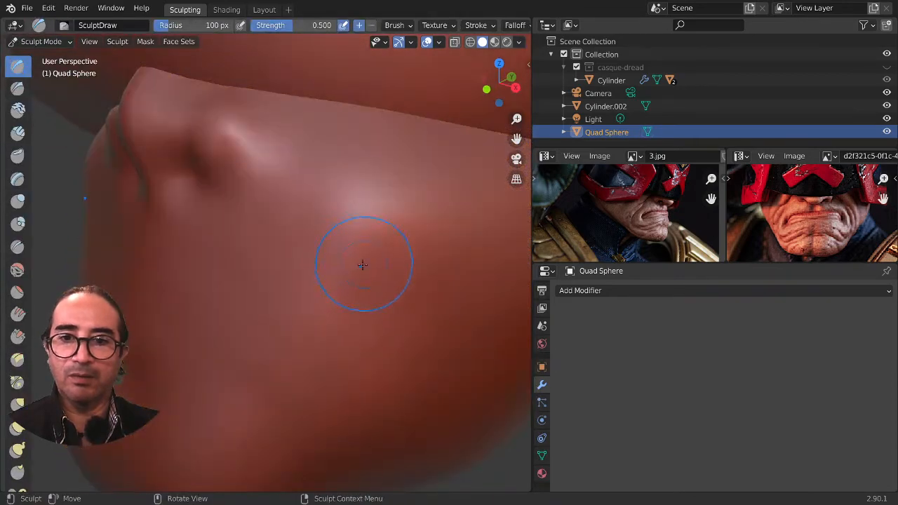
Step: Sculpt a test stroke down the cheek, compare its mesh density in Edit Mode, and undo the stroke
left_click_drag(299, 236, 270, 315)
key("Tab")
middle_click_drag(234, 337, 305, 344)
scroll(305, 344, "up", 2)
scroll(352, 299, "down", 2)
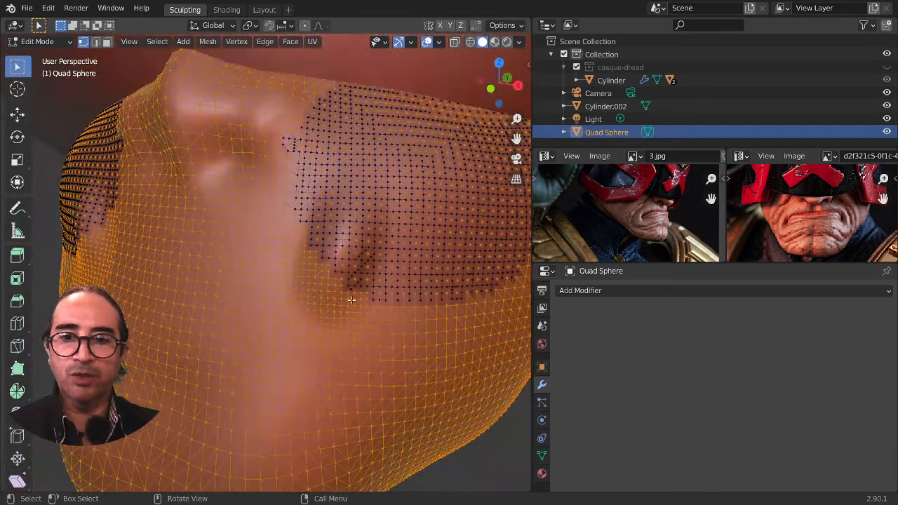
key("Tab")
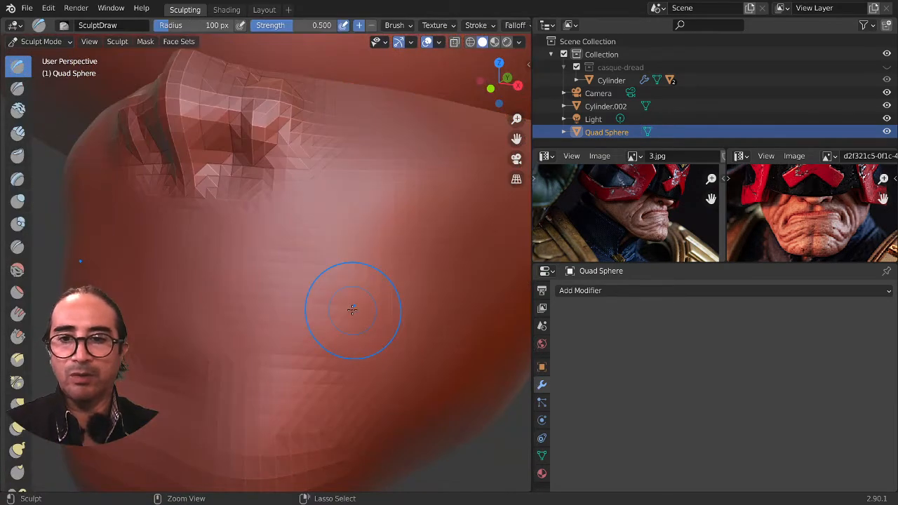
scroll(352, 310, "down", 2)
Step: Return the face to Sculpt Mode with Dyntopo enabled and open the Dyntopo settings
key("ctrl+Tab")
middle_click_drag(280, 333, 313, 330)
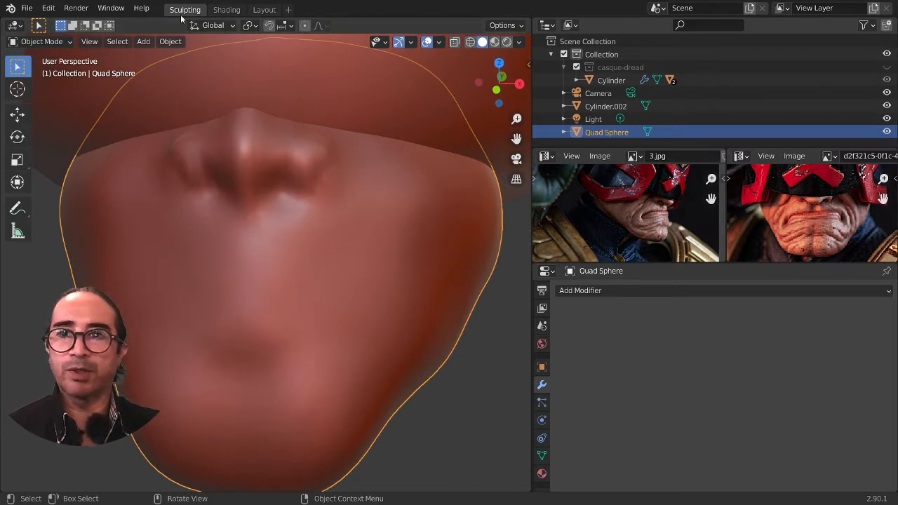
left_click(40, 41)
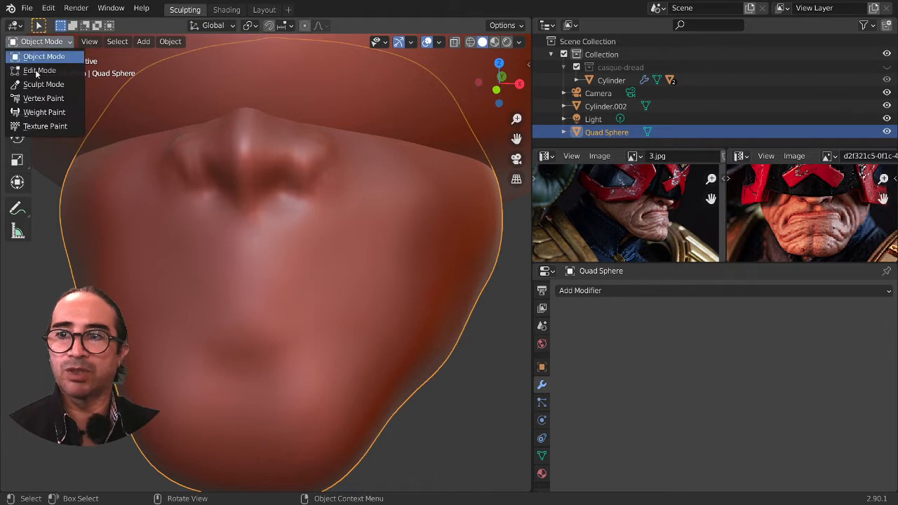
left_click(60, 87)
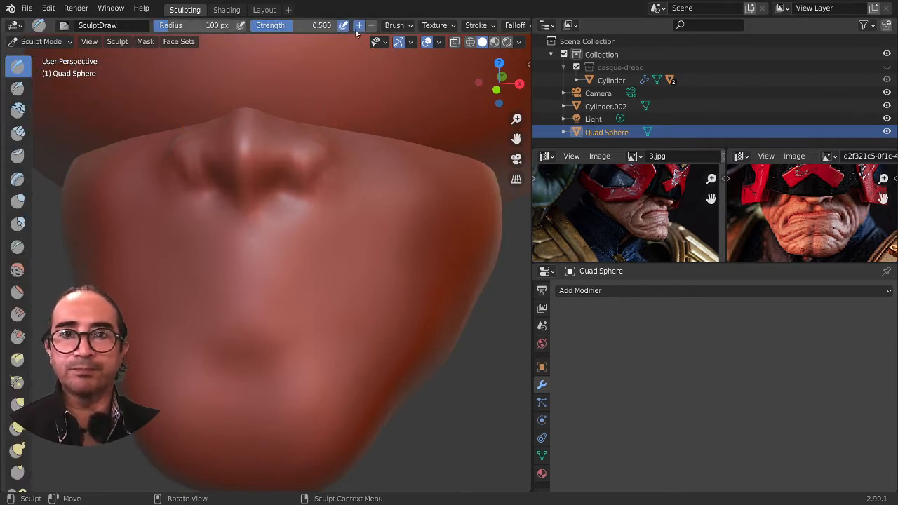
scroll(355, 31, "down", 8)
left_click(417, 26)
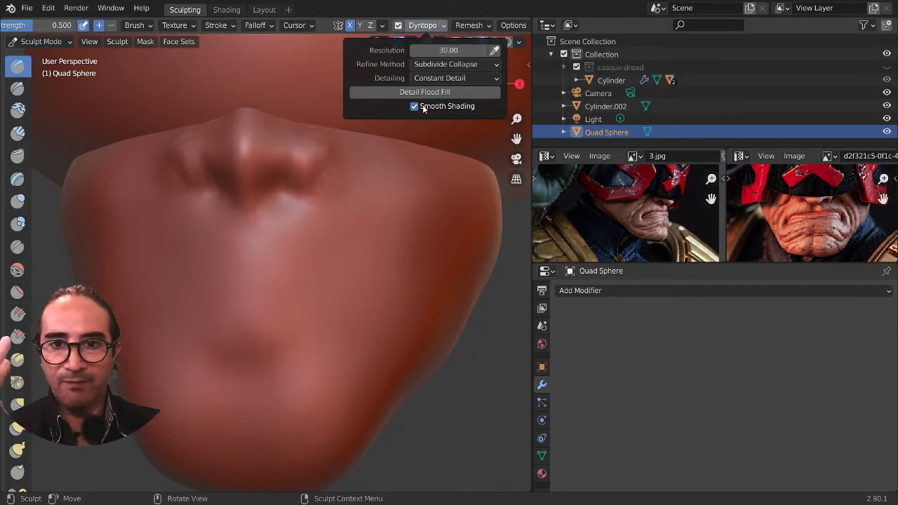
Step: Choose the Clay Strips brush for the face and set the viewport to the front orthographic view
mouse_move(367, 180)
middle_mouse_down()
mouse_move(237, 281)
mouse_move(265, 288)
mouse_move(240, 271)
mouse_move(260, 257)
mouse_move(250, 319)
mouse_move(253, 226)
middle_mouse_up()
scroll(248, 274, "up", 2)
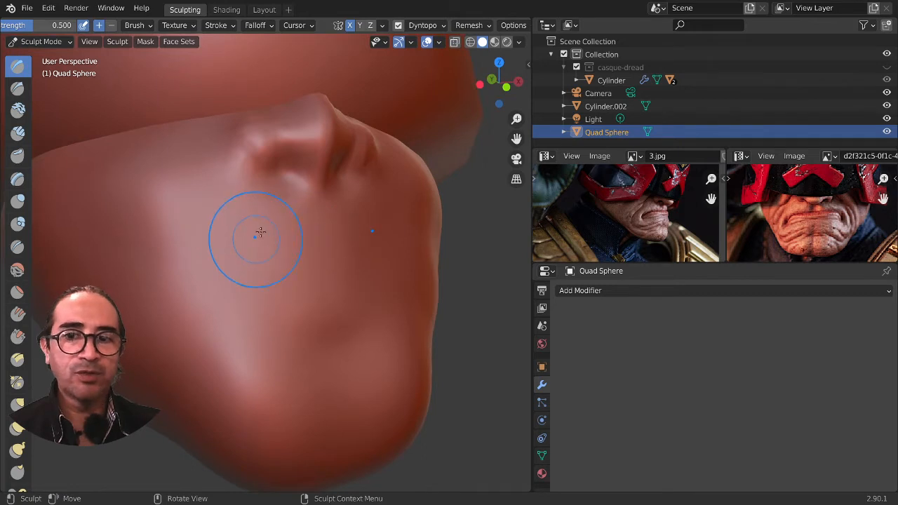
left_click(15, 181)
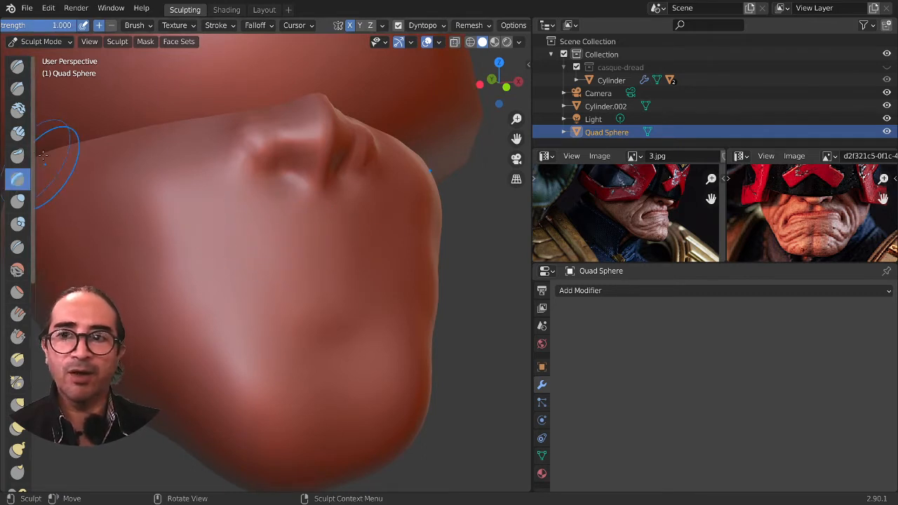
left_click(19, 135)
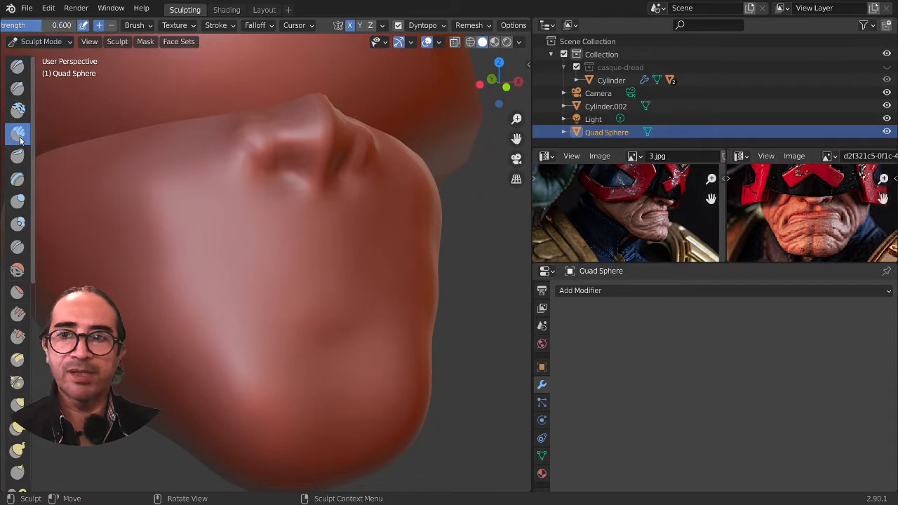
middle_click_drag(326, 300, 316, 307)
key("KP_3")
key("KP_1")
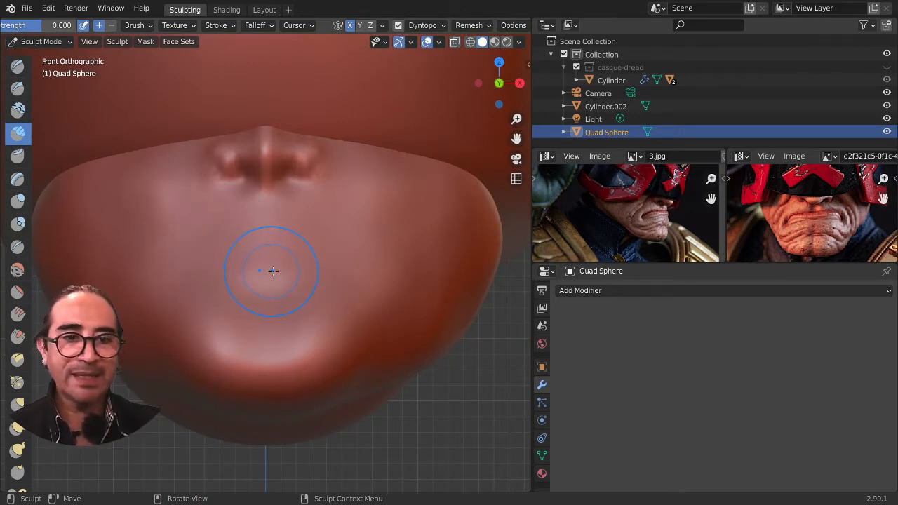
Step: Enlarge the reference image area and widen the frontal photo so its mouth and chin wrinkles are clearly readable
scroll(800, 256, "up", 2)
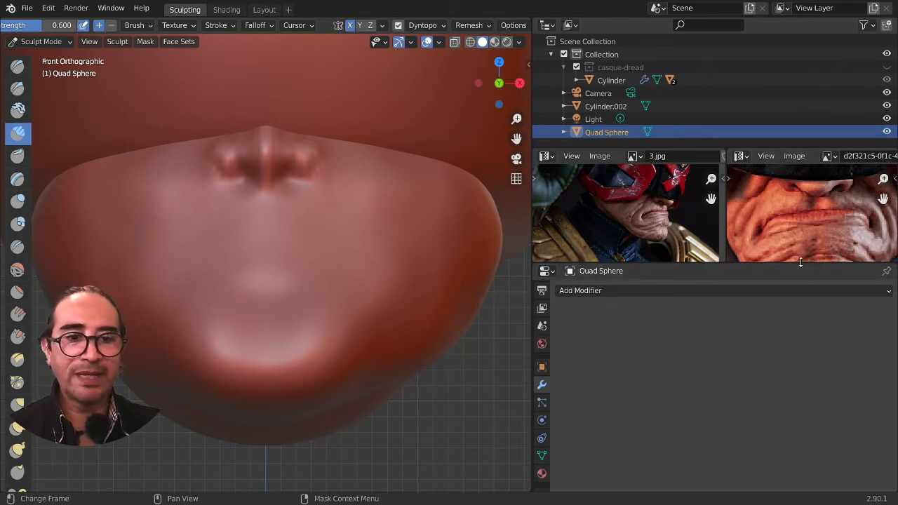
left_click_drag(799, 265, 806, 442)
left_click_drag(725, 327, 679, 328)
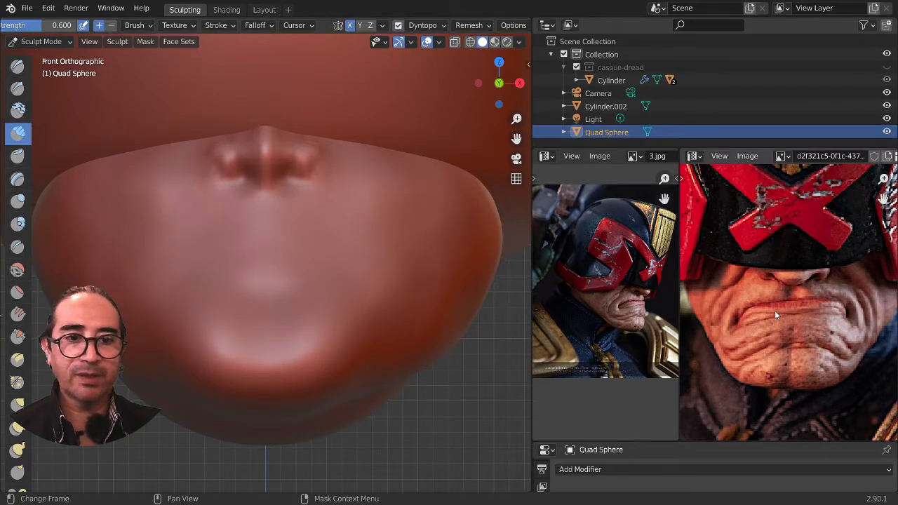
Step: Resize the brush and sculpt the downturned upper lip, the mouth line and the folds running from the nostrils around the mouth corners
key("f")
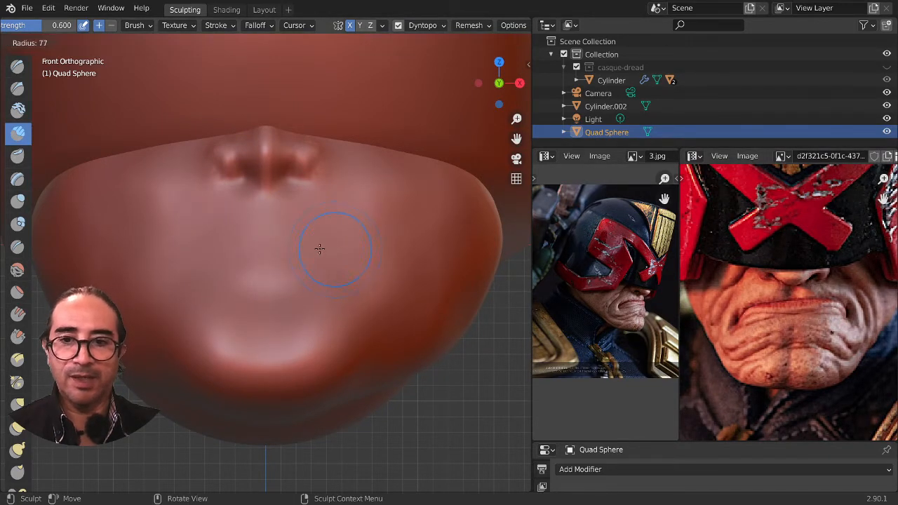
left_click(315, 250)
left_click_drag(341, 245, 271, 240)
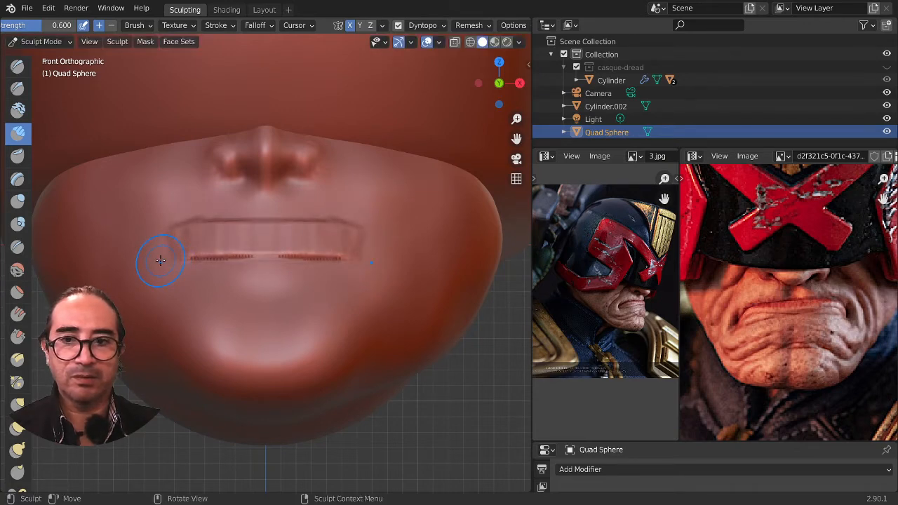
mouse_move(161, 263)
left_mouse_down()
mouse_move(231, 240)
mouse_move(328, 234)
left_mouse_up()
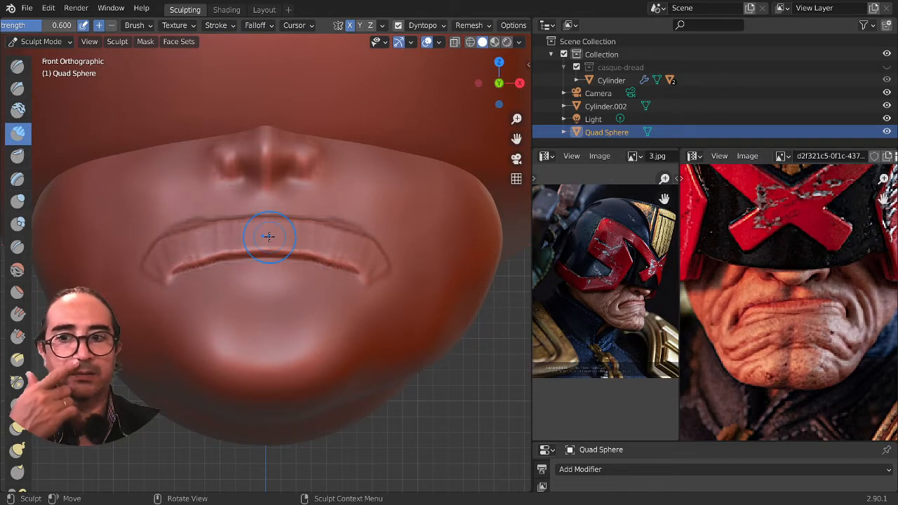
mouse_move(225, 194)
left_mouse_down()
mouse_move(160, 215)
mouse_move(154, 291)
left_mouse_up()
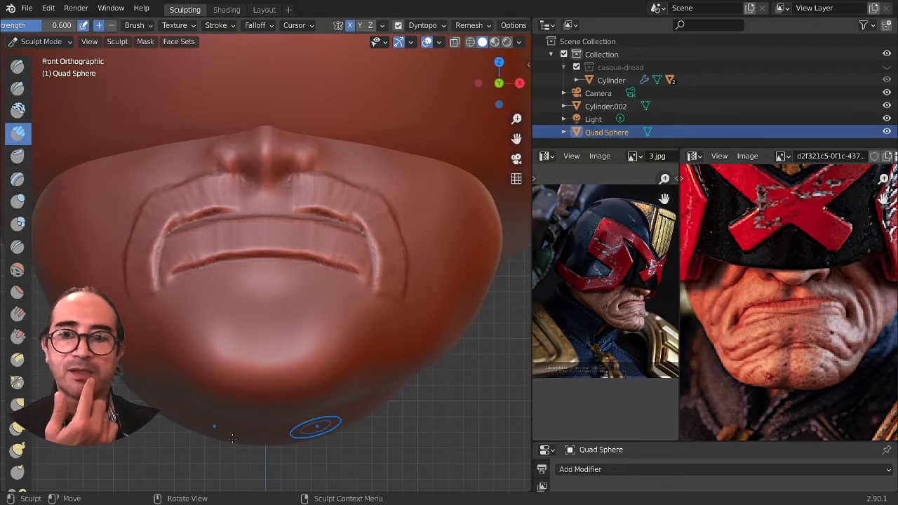
Step: Adjust the brush size and sculpt the lower lip band, the folds below the mouth corners and the creases across the chin
key("f")
left_click(175, 306)
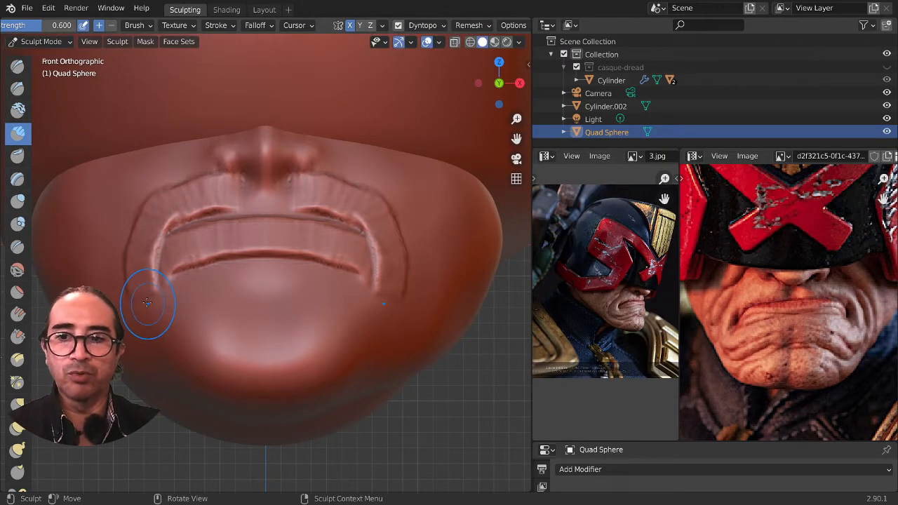
mouse_move(147, 291)
left_mouse_down()
mouse_move(152, 302)
mouse_move(312, 295)
left_mouse_up()
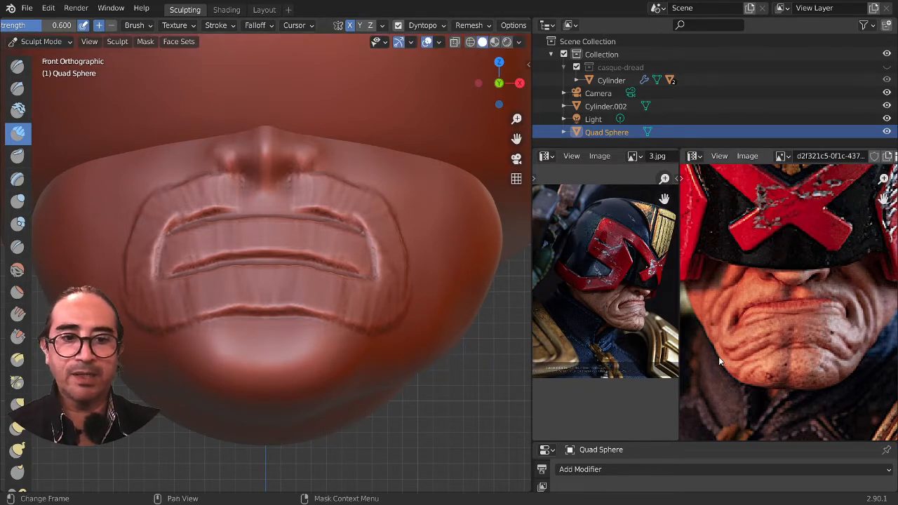
left_click_drag(136, 333, 163, 342, "shift")
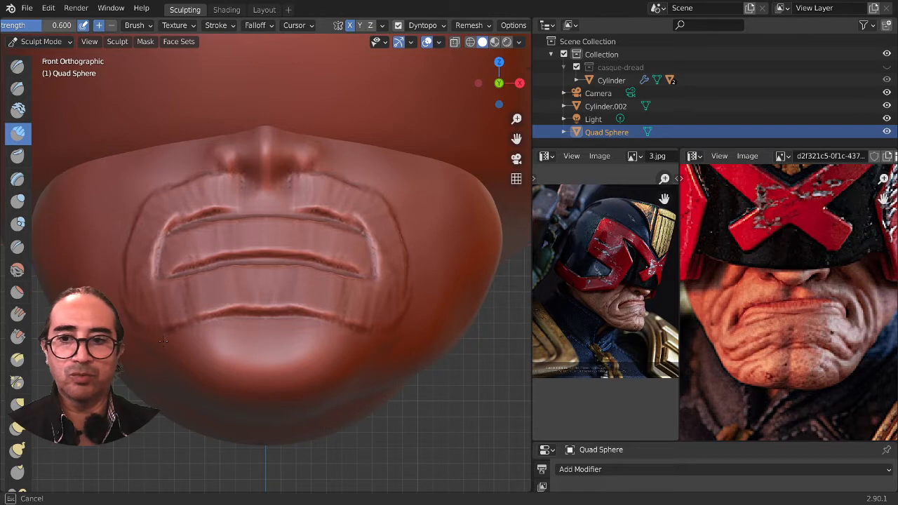
left_click_drag(222, 330, 291, 324)
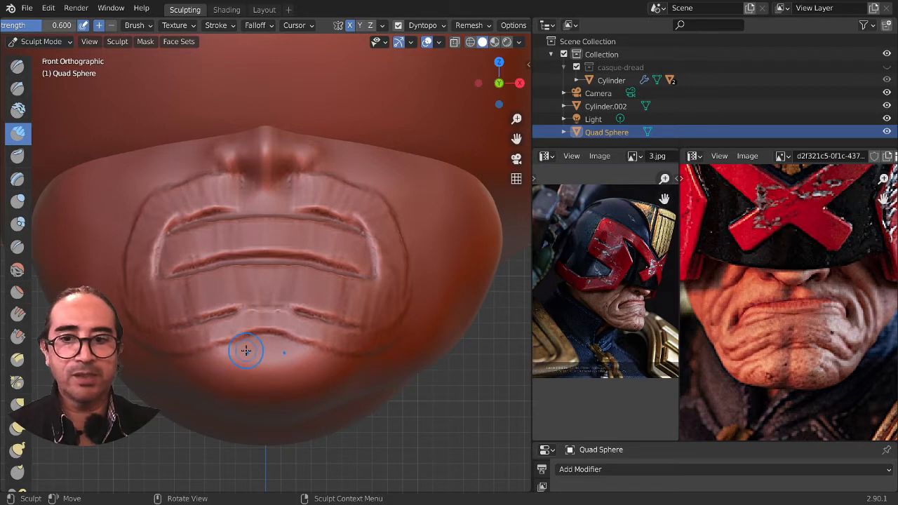
left_click_drag(246, 351, 204, 366)
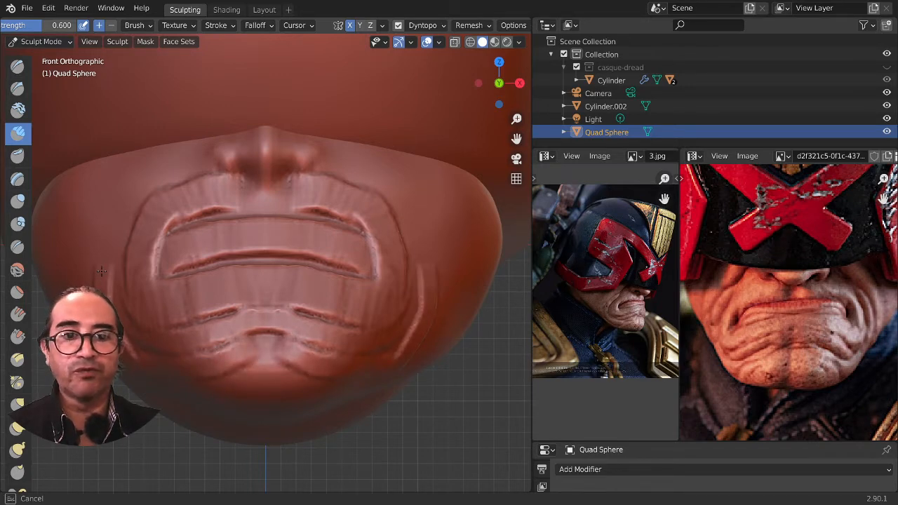
Step: Sculpt curved wrinkle folds down both cheeks, from beside the nose to the jaw, adjusting the brush size between strokes
left_click_drag(101, 268, 102, 258)
left_click_drag(132, 190, 91, 289)
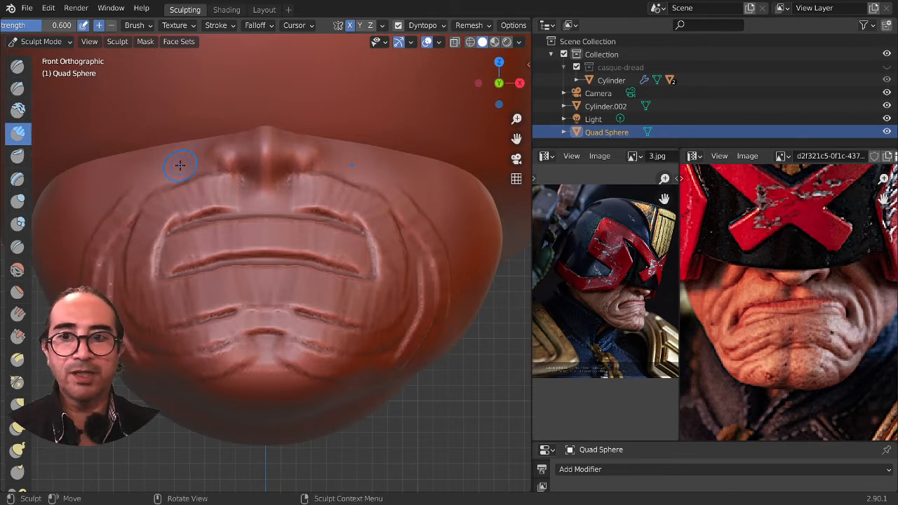
key("f")
left_click(213, 165)
mouse_move(187, 115)
left_mouse_down()
mouse_move(137, 155)
mouse_move(94, 210)
left_mouse_up()
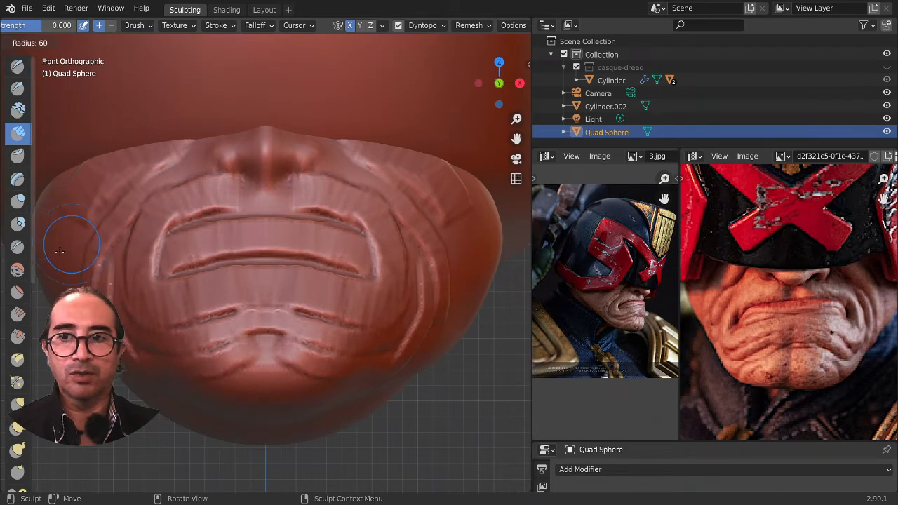
mouse_move(465, 251)
left_mouse_down()
mouse_move(368, 140)
mouse_move(409, 171)
mouse_move(453, 256)
left_mouse_up()
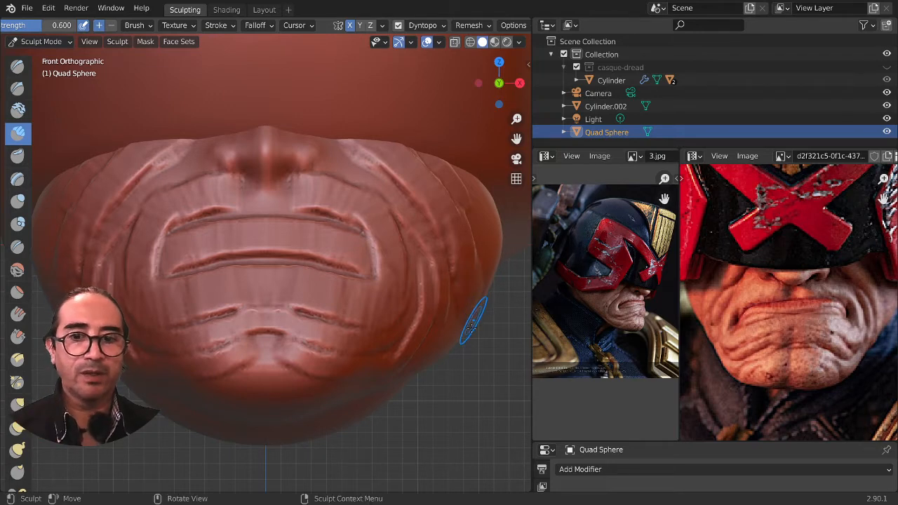
Step: Extend the cheek folds from a side view, building them up toward the helmet's lower edge
mouse_move(465, 330)
middle_mouse_down()
mouse_move(425, 350)
mouse_move(335, 291)
middle_mouse_up()
mouse_move(335, 290)
left_mouse_down()
mouse_move(339, 213)
mouse_move(329, 171)
left_mouse_up()
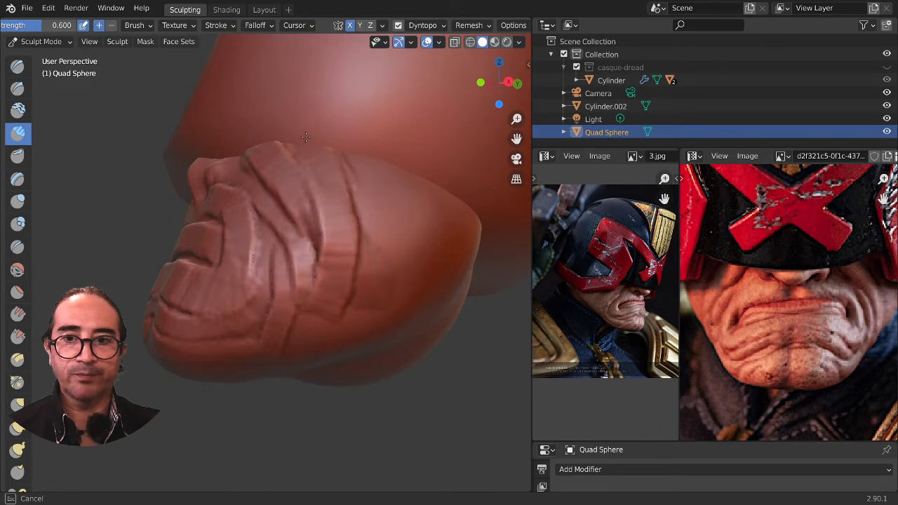
mouse_move(361, 330)
middle_mouse_down()
mouse_move(366, 336)
mouse_move(387, 303)
middle_mouse_up()
left_click_drag(355, 163, 382, 191)
Step: Switch to the Smooth brush with the whole face in view
middle_click_drag(409, 302, 443, 327)
scroll(331, 327, "down", 1)
middle_click_drag(332, 327, 361, 334)
scroll(351, 335, "up", 2)
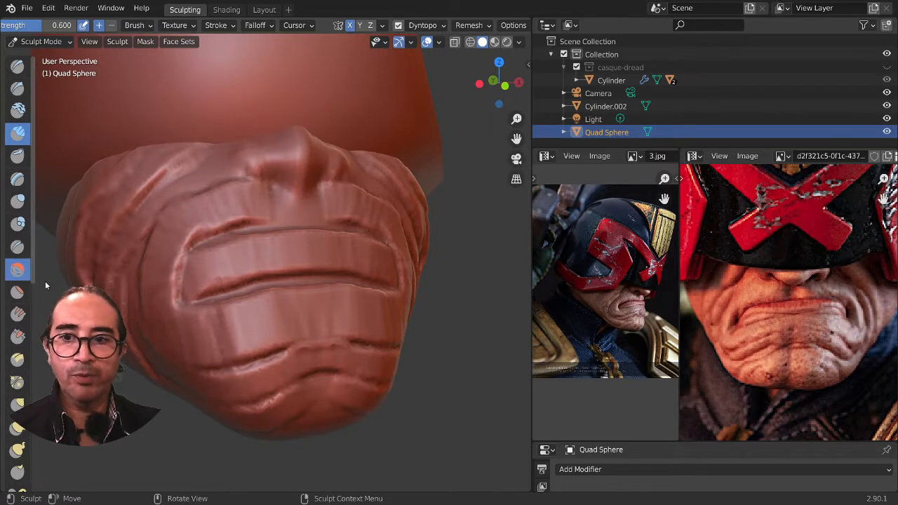
left_click(17, 270)
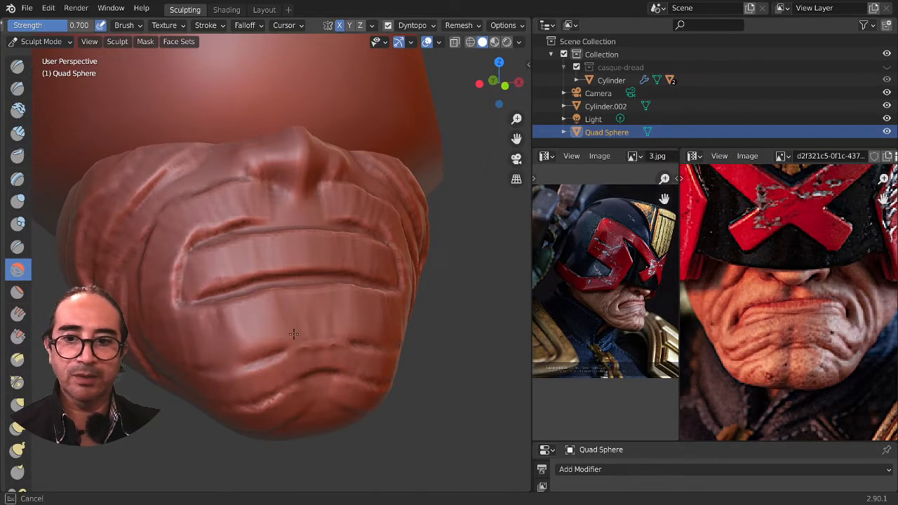
middle_click_drag(291, 330, 317, 320)
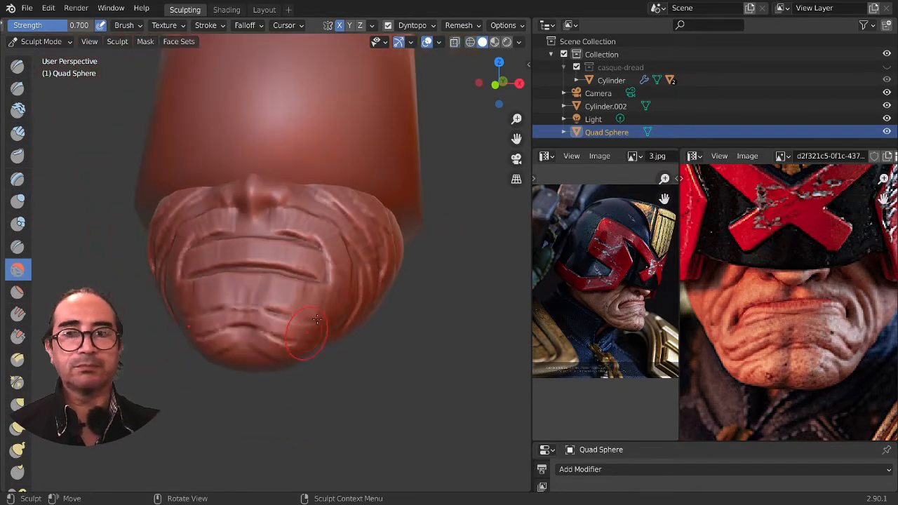
Step: Try a beige MatCap for the viewport shading and return to the red one
left_click(519, 42)
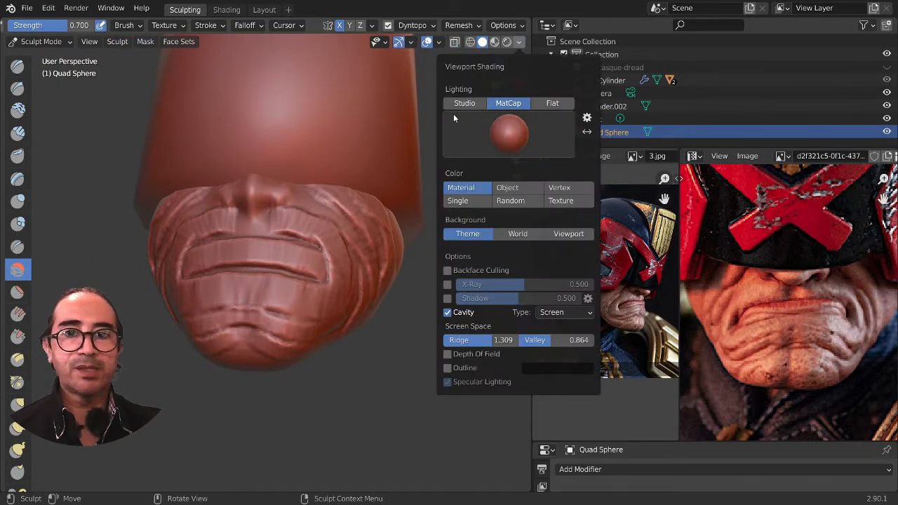
left_click(499, 138)
left_click(497, 176)
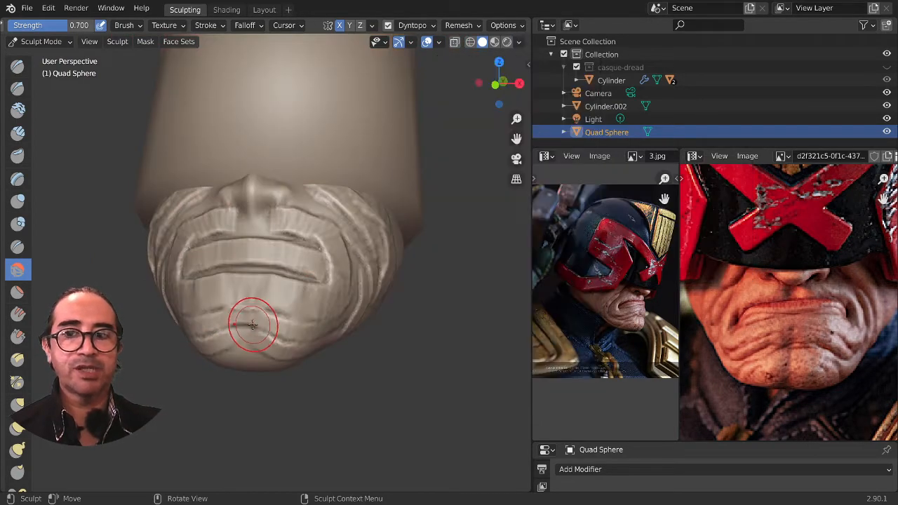
left_click(517, 42)
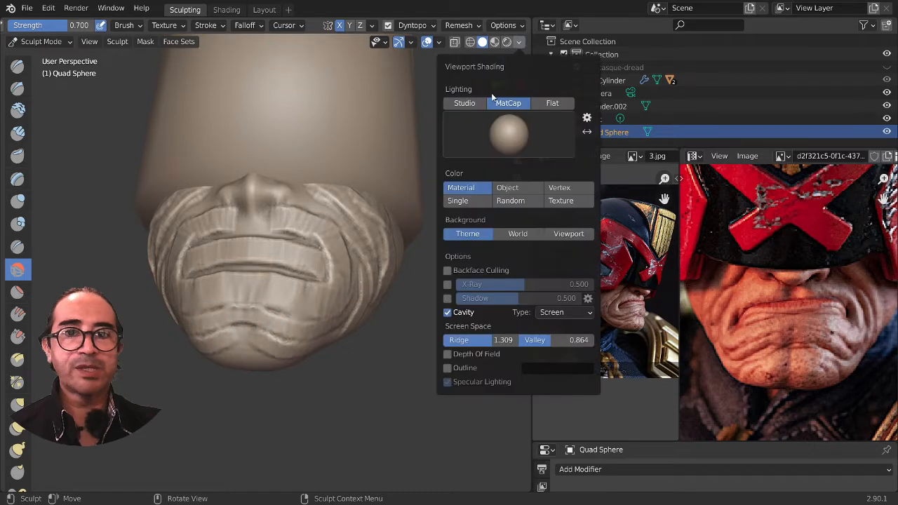
left_click(509, 130)
left_click(504, 219)
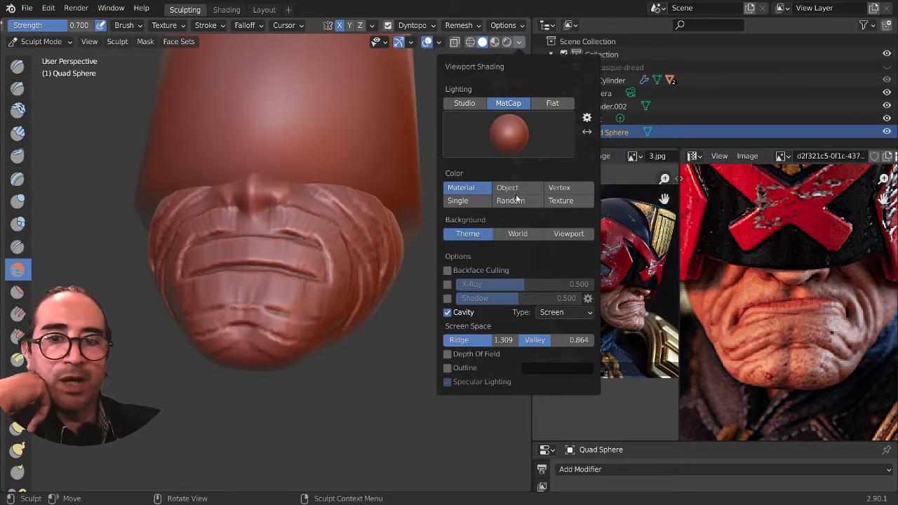
Step: Compare the sculpt without and with Cavity shading, and adjust the Cavity's Ridge strength in the viewport shading settings
left_click(447, 313)
scroll(253, 268, "up", 2)
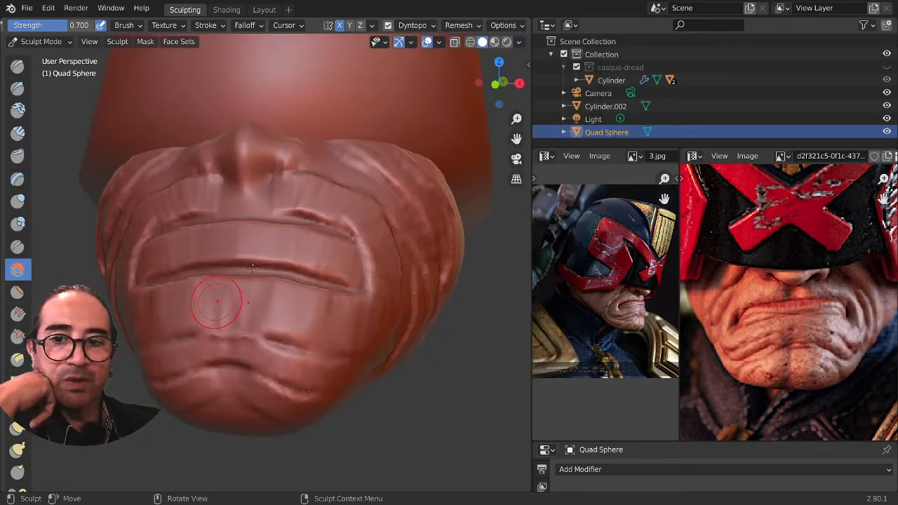
left_click(522, 41)
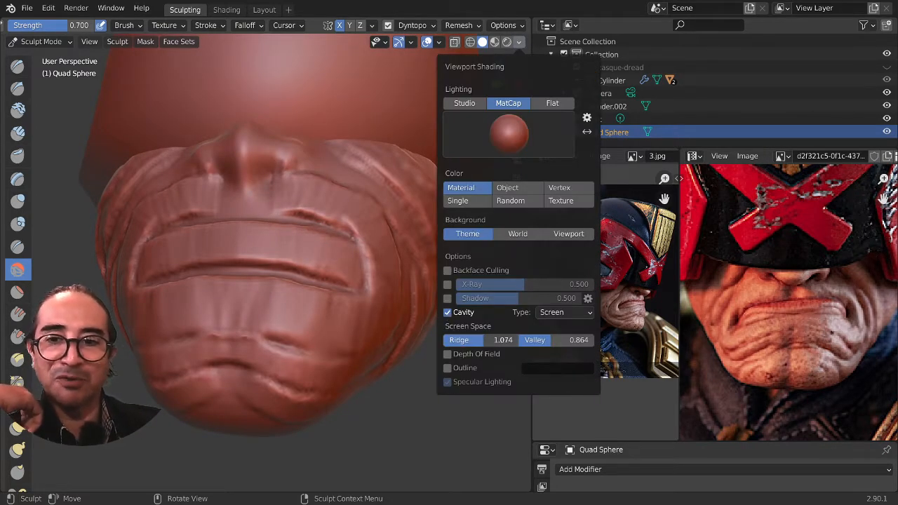
mouse_move(477, 339)
left_mouse_down()
mouse_move(582, 340)
mouse_move(518, 340)
mouse_move(552, 339)
left_mouse_up()
scroll(250, 347, "down", 2)
middle_click_drag(251, 347, 303, 349)
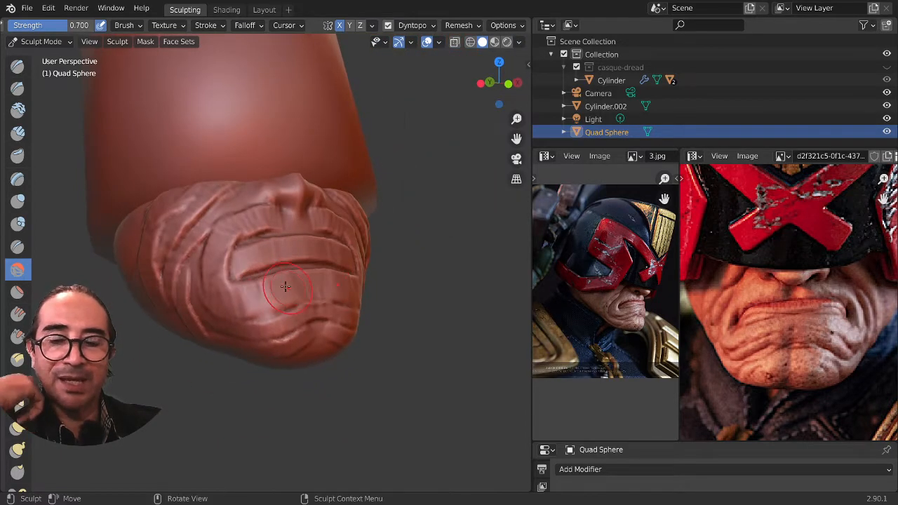
middle_click_drag(285, 285, 337, 179)
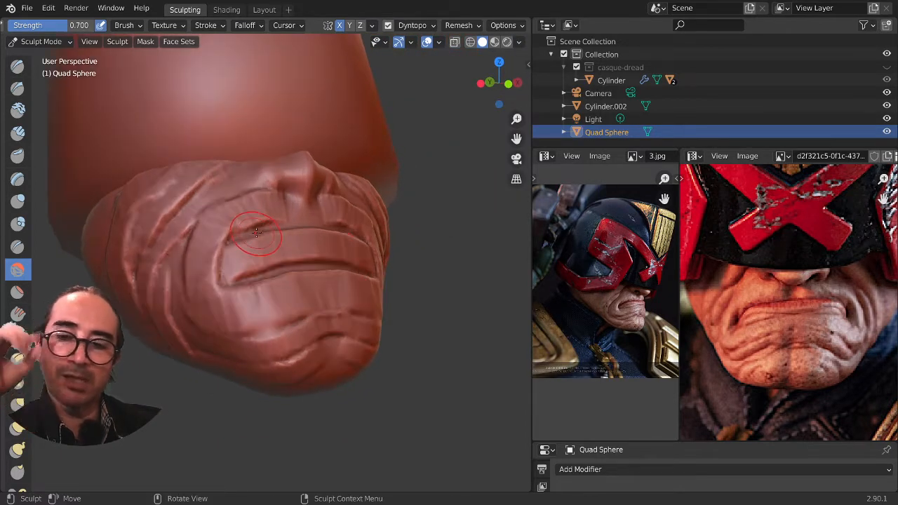
Step: Switch Cavity shading off to examine the face's creases, and enable it again
left_click(519, 44)
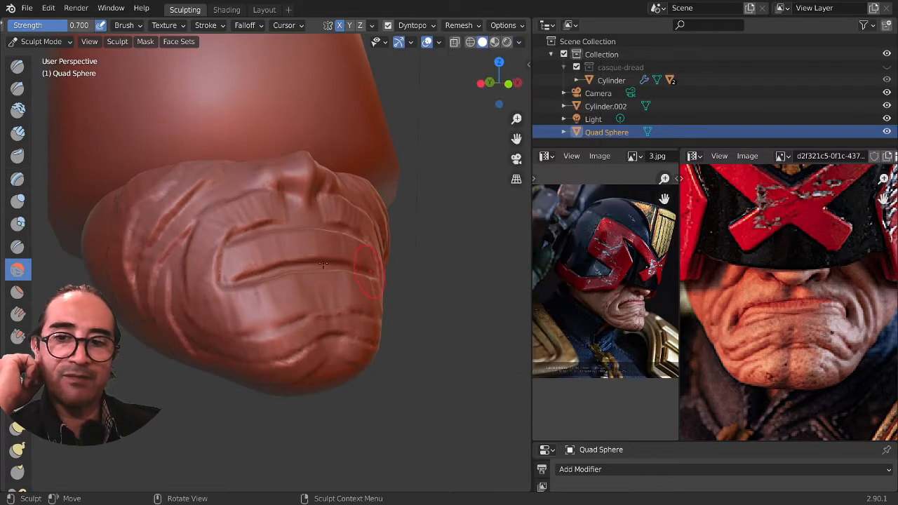
middle_click_drag(272, 286, 257, 294)
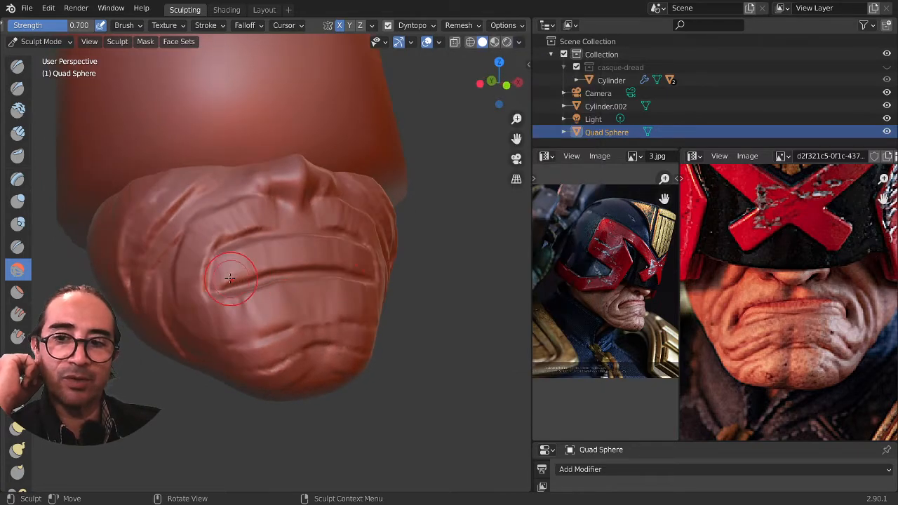
left_click(518, 42)
left_click(449, 310)
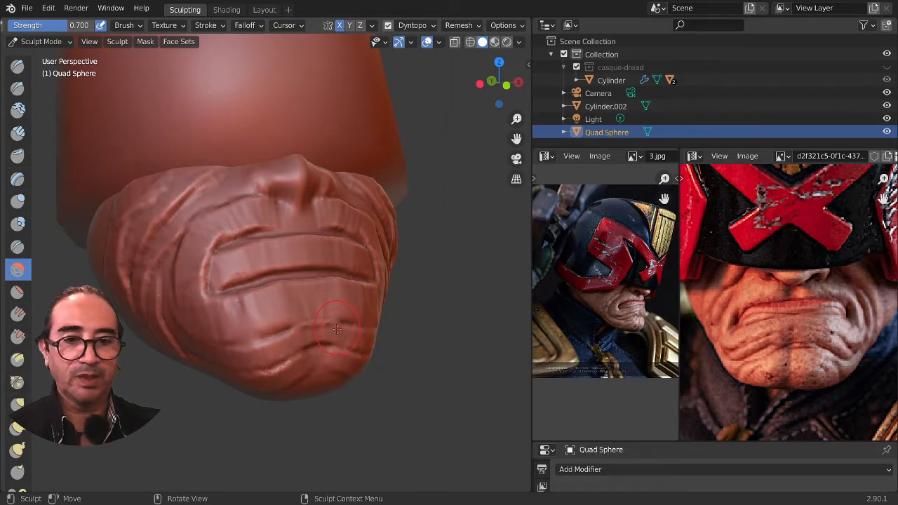
Step: Smooth the upper chin folds and soften the deep crease beneath the lower lip with the Smooth brush
middle_click_drag(242, 309, 234, 347)
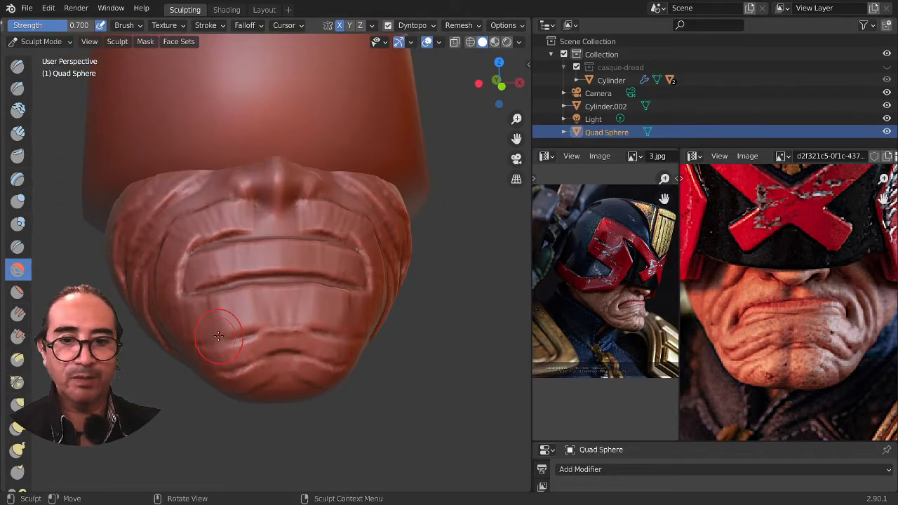
mouse_move(218, 336)
left_mouse_down()
mouse_move(261, 320)
mouse_move(251, 311)
mouse_move(211, 323)
left_mouse_up()
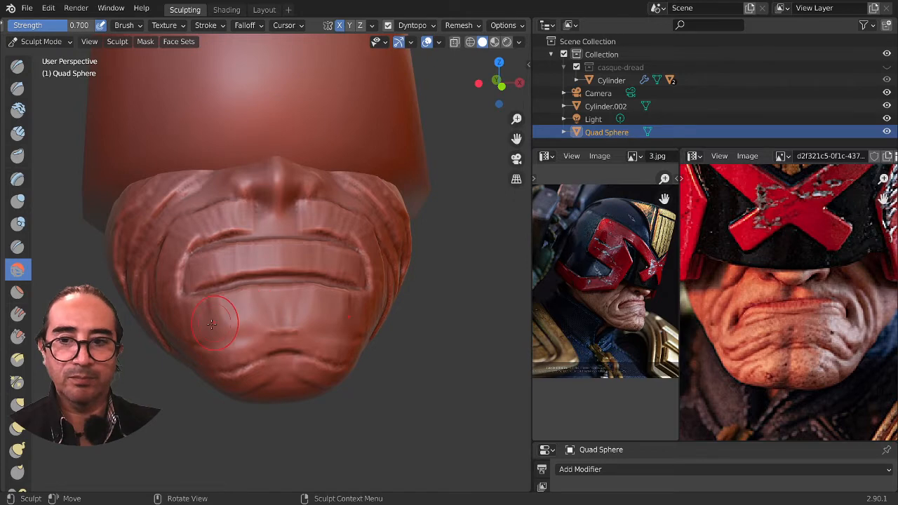
scroll(277, 305, "up", 2)
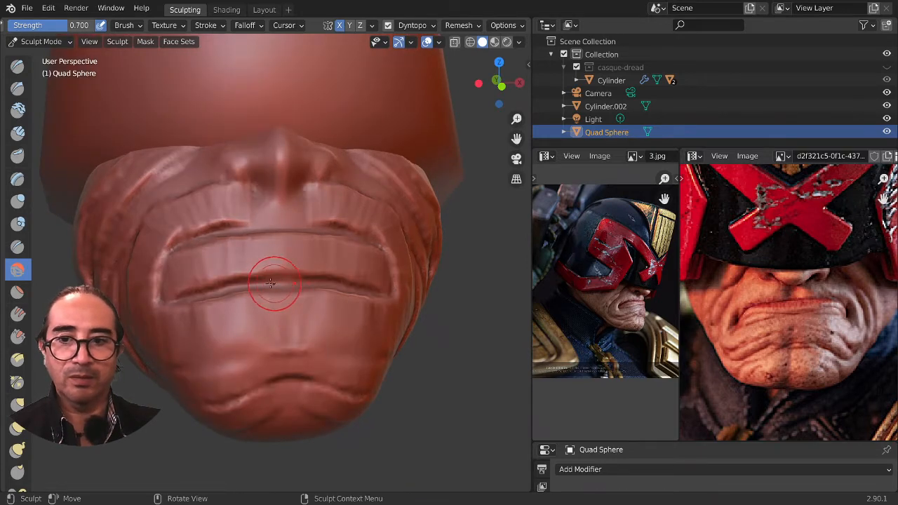
mouse_move(271, 283)
left_mouse_down()
mouse_move(209, 293)
mouse_move(240, 277)
left_mouse_up()
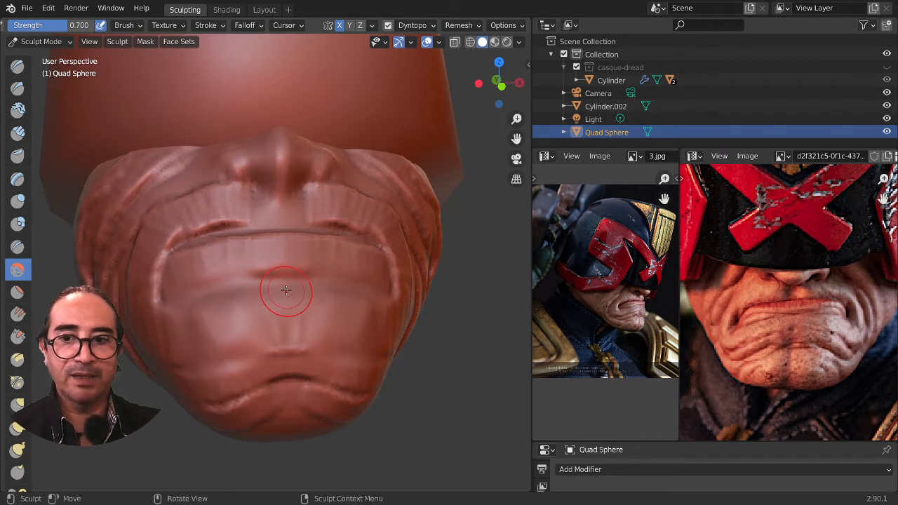
Step: Switch to the Crease brush and start carving the line between the upper and lower lips
mouse_move(298, 337)
middle_mouse_down()
mouse_move(267, 348)
mouse_move(274, 267)
middle_mouse_up()
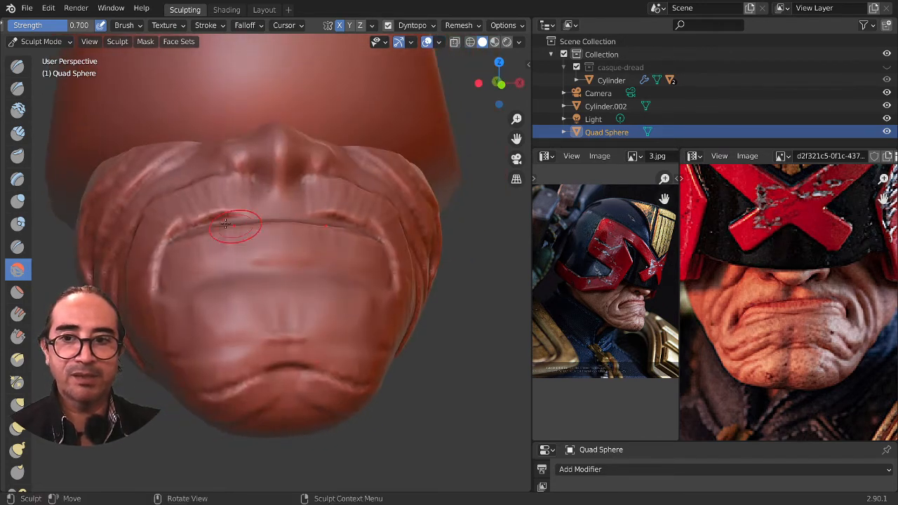
left_click(17, 247)
scroll(290, 253, "up", 2)
scroll(290, 253, "up", 3)
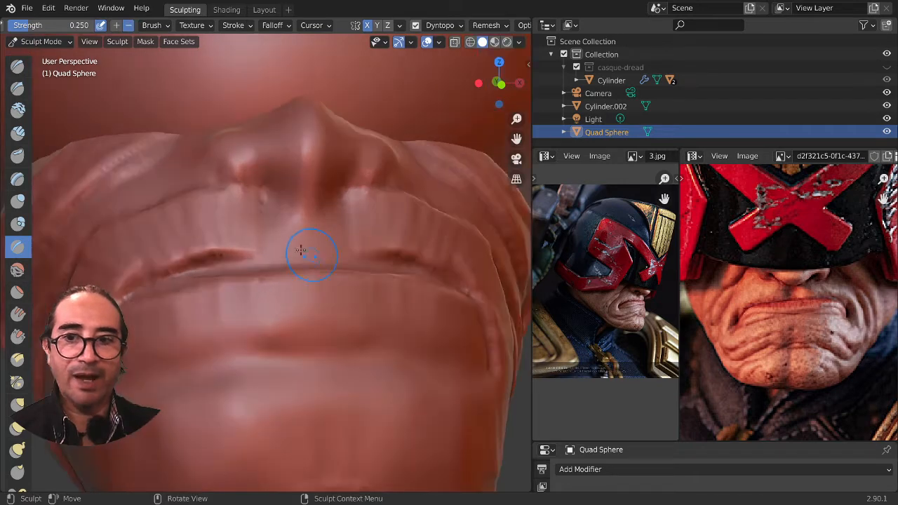
scroll(477, 26, "down", 2)
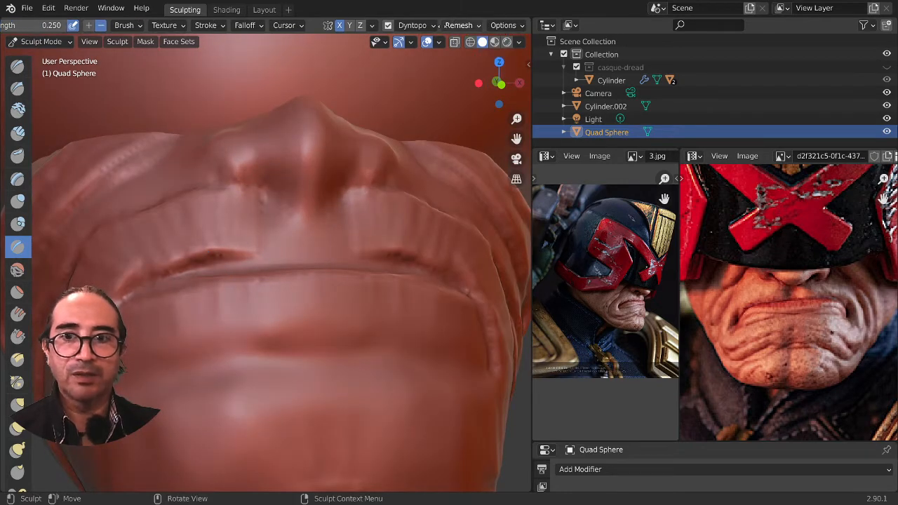
left_click_drag(272, 259, 270, 258)
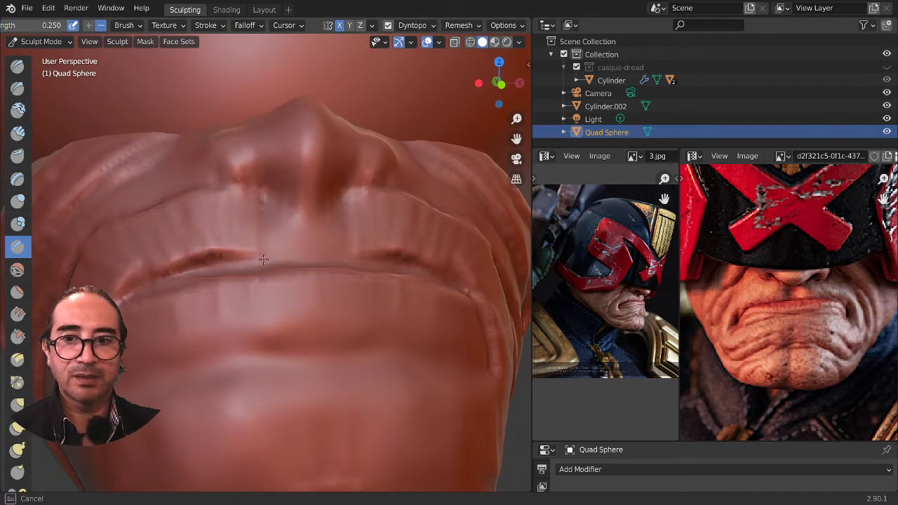
left_click_drag(141, 284, 217, 272)
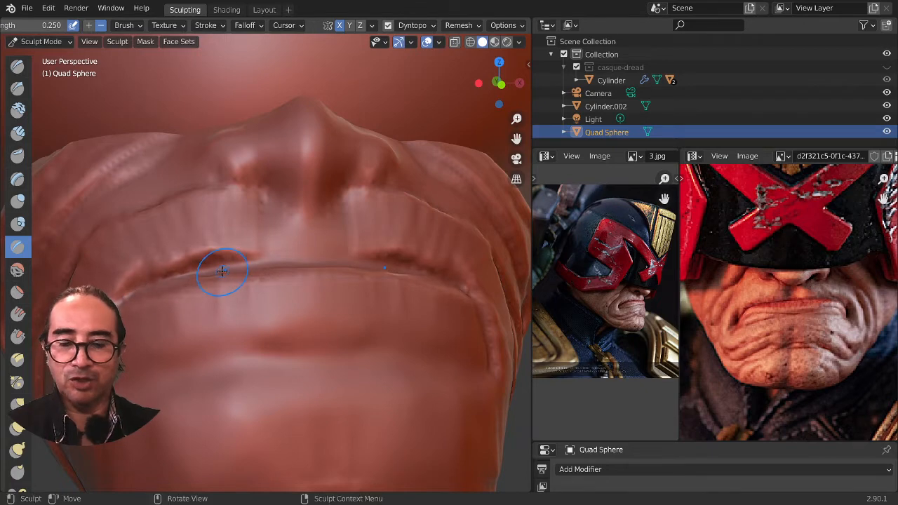
Step: Enlarge the Crease brush and deepen the mouth line from the centre out to the mouth corners
key("f")
left_click(240, 272)
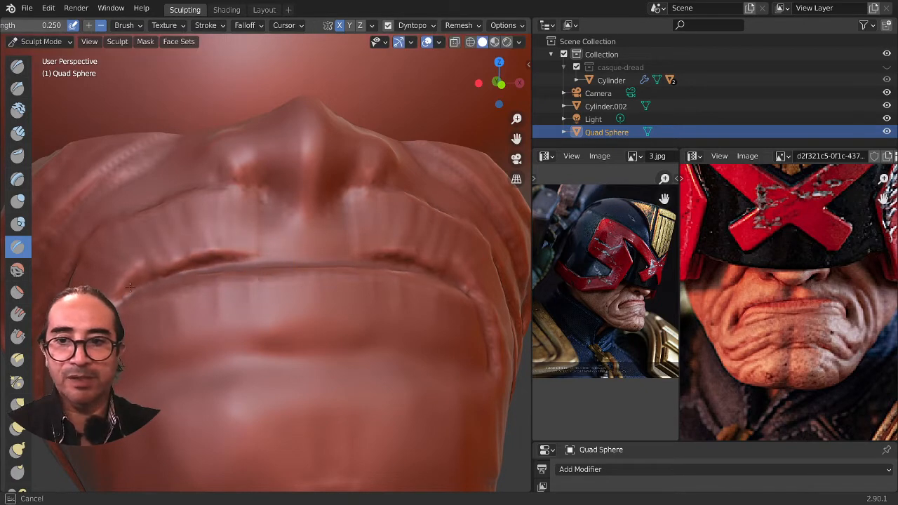
mouse_move(254, 265)
left_mouse_down()
mouse_move(137, 284)
mouse_move(107, 320)
left_mouse_up()
left_click_drag(125, 293, 110, 333)
left_click_drag(204, 254, 343, 264)
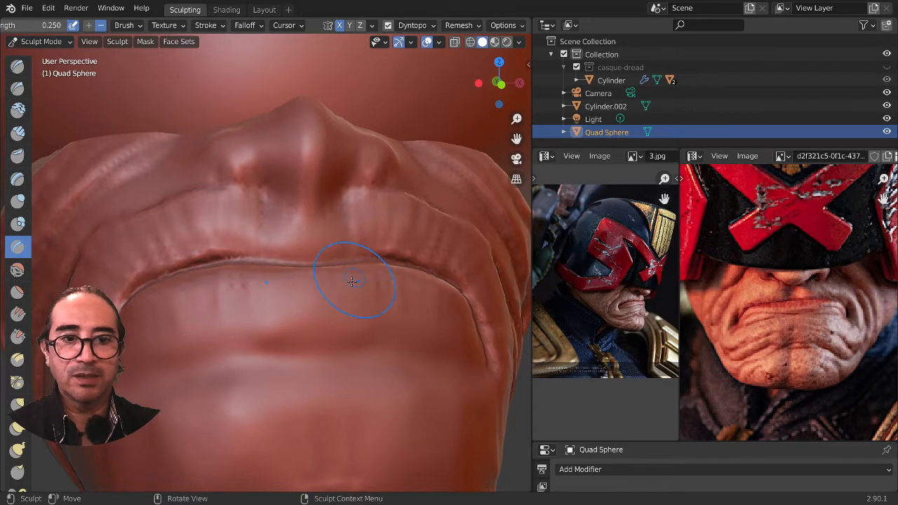
Step: Carve a soft, curved crease beneath the lower lip to shape the fold above the chin
mouse_move(352, 280)
middle_mouse_down()
mouse_move(345, 297)
mouse_move(325, 296)
mouse_move(390, 307)
middle_mouse_up()
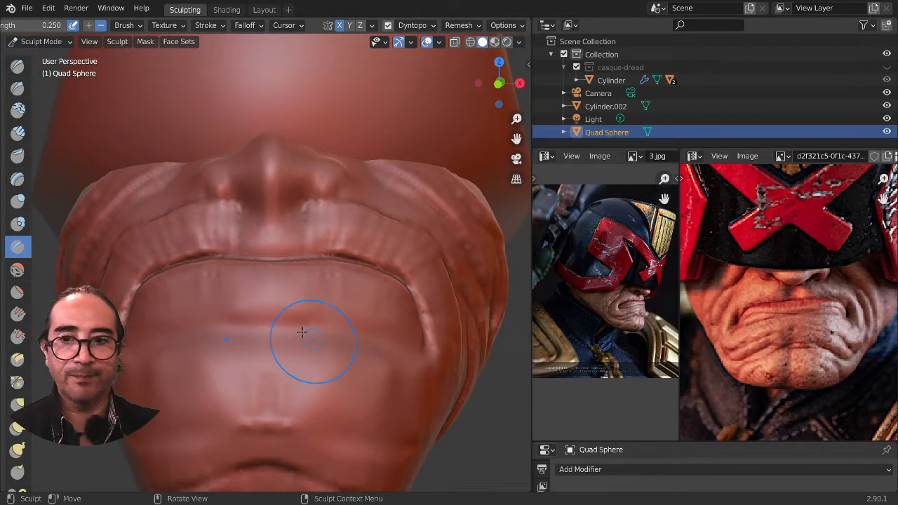
middle_click_drag(208, 336, 233, 330)
left_click_drag(183, 345, 286, 309)
middle_click_drag(277, 319, 243, 319)
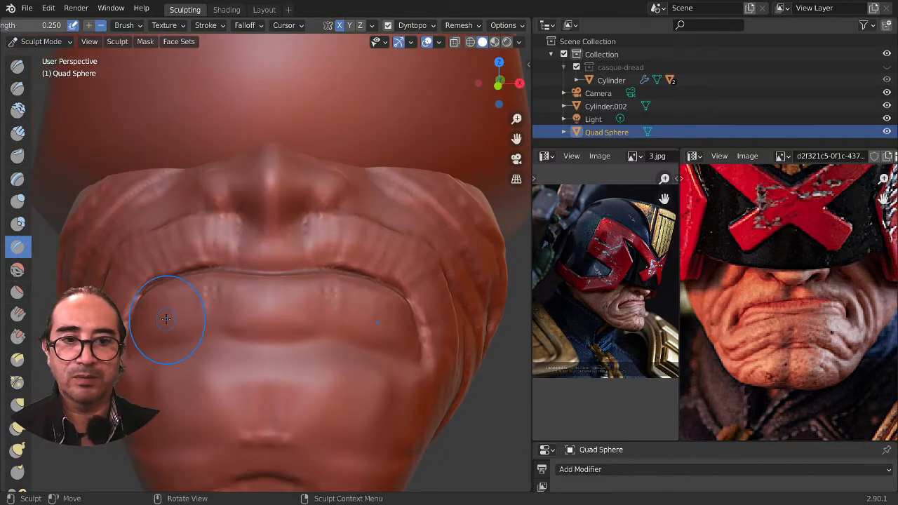
Step: Shrink the Crease brush and carve a horizontal crease along the lower edge of the lower lip
key("f")
left_click(186, 312)
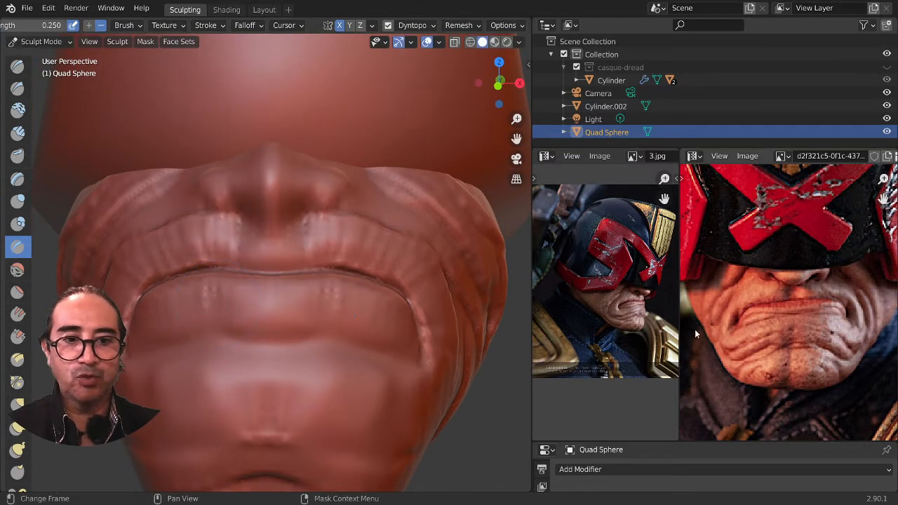
scroll(269, 302, "up", 1)
middle_click_drag(166, 321, 185, 323)
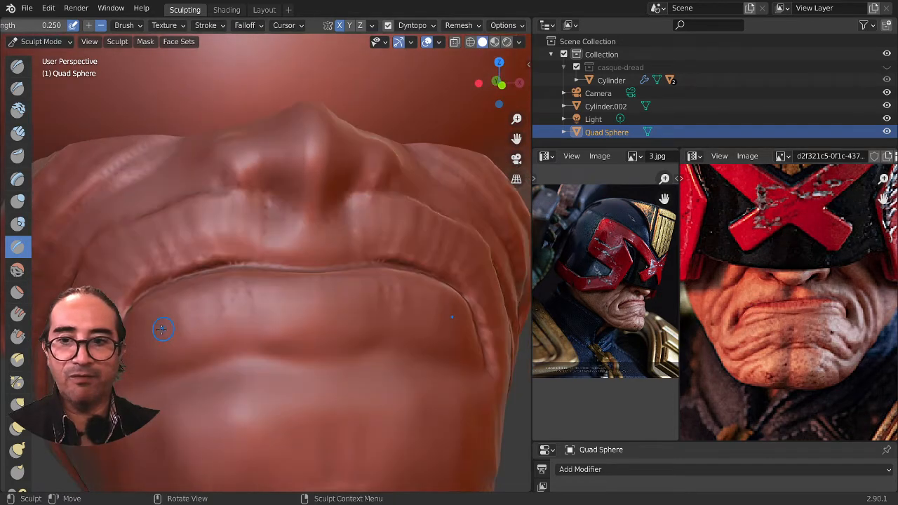
key("f")
left_click(172, 328)
left_click_drag(197, 310, 265, 313)
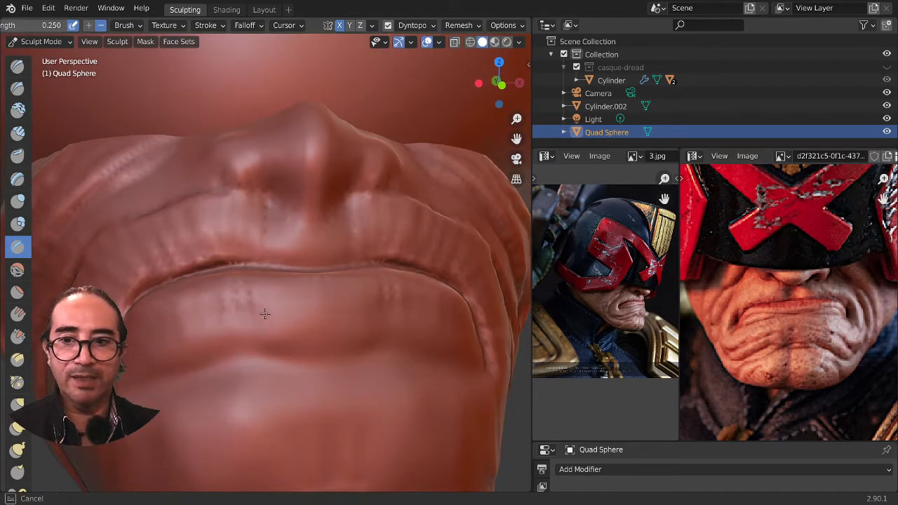
left_click_drag(167, 330, 265, 313)
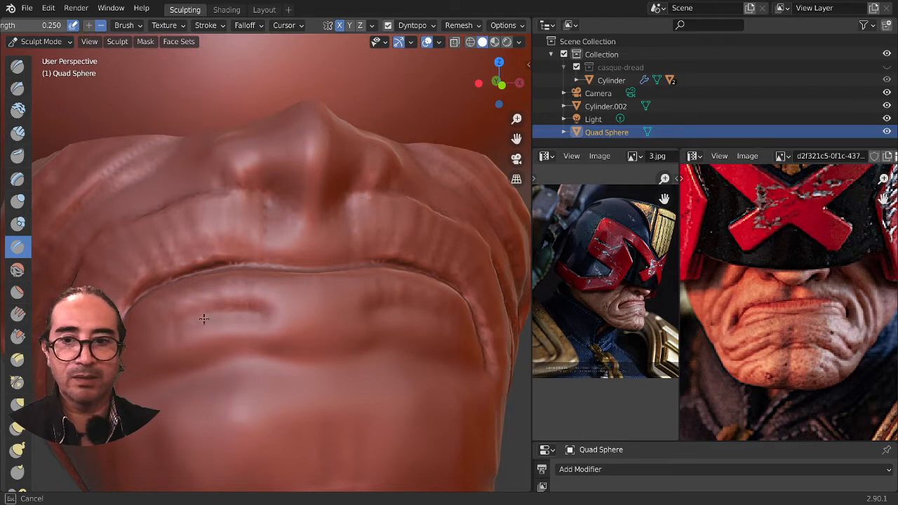
Step: Extend the lower lip's crease out toward the mouth corners and across the centre of the lip
left_click_drag(129, 347, 129, 350)
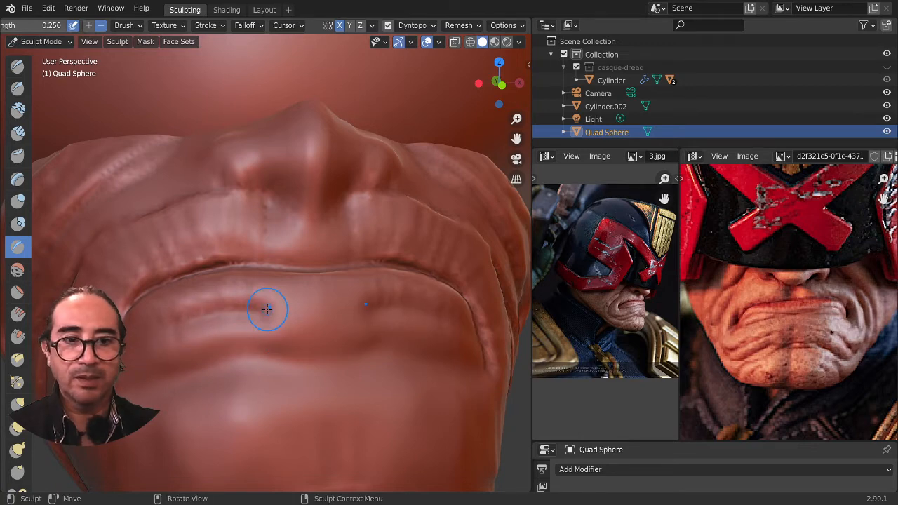
left_click_drag(267, 309, 312, 307)
mouse_move(361, 308)
middle_mouse_down()
mouse_move(328, 313)
mouse_move(315, 337)
mouse_move(337, 335)
mouse_move(321, 311)
middle_mouse_up()
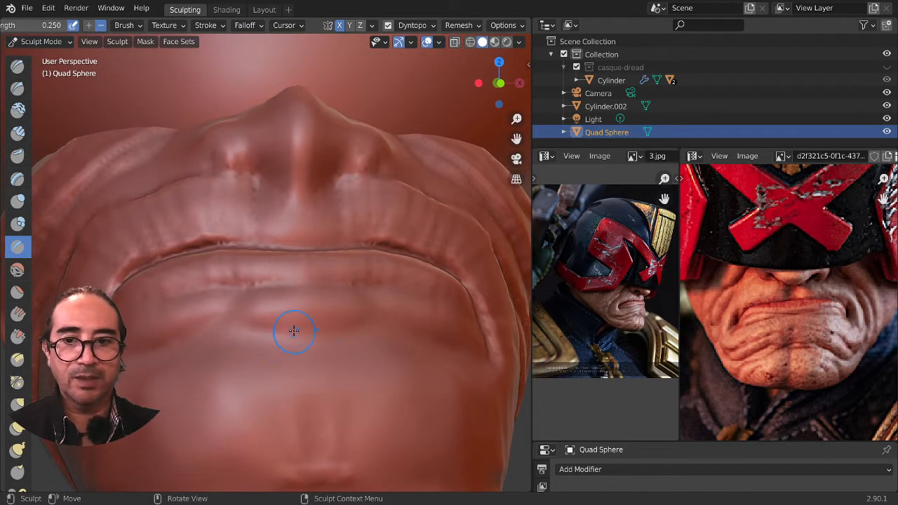
mouse_move(283, 310)
middle_mouse_down()
mouse_move(362, 343)
mouse_move(333, 351)
mouse_move(375, 345)
middle_mouse_up()
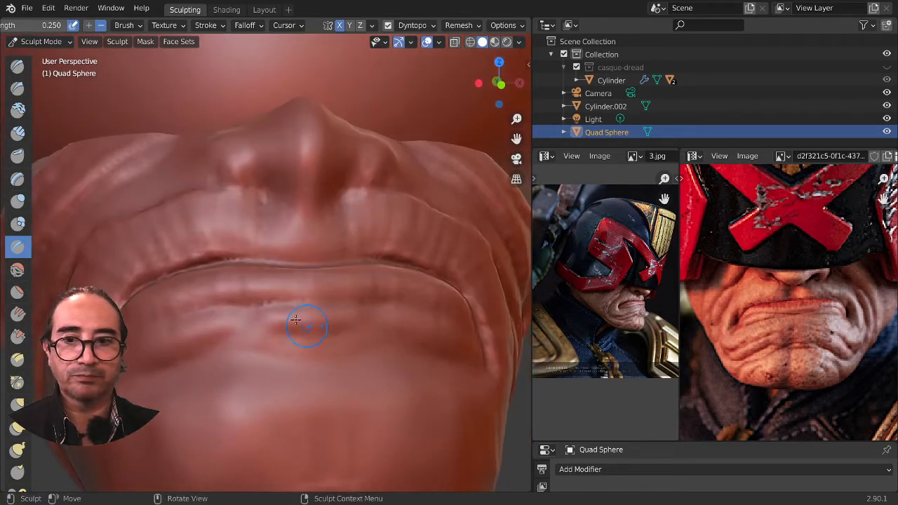
Step: Carve short vertical wrinkles across the lower lip with the Crease brush
middle_click_drag(270, 281, 280, 351)
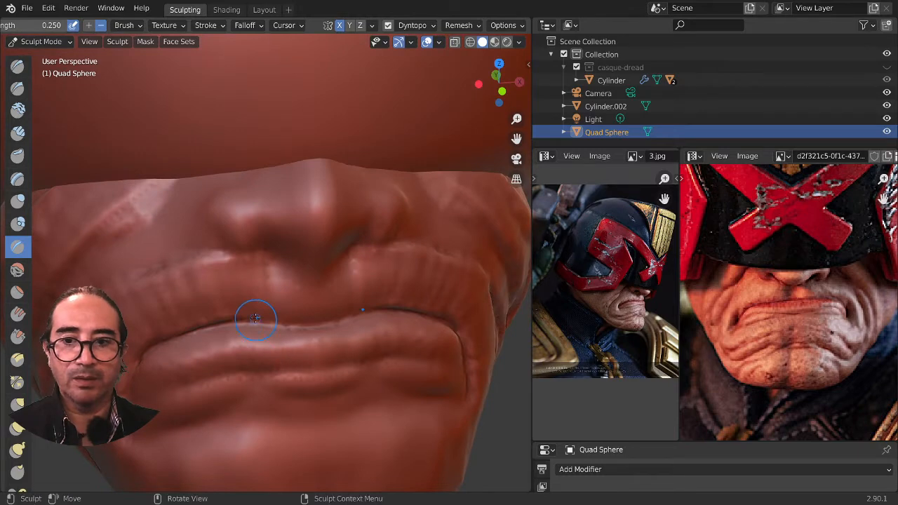
mouse_move(229, 326)
left_mouse_down()
mouse_move(185, 348)
mouse_move(253, 350)
mouse_move(238, 347)
mouse_move(294, 363)
mouse_move(291, 329)
left_mouse_up()
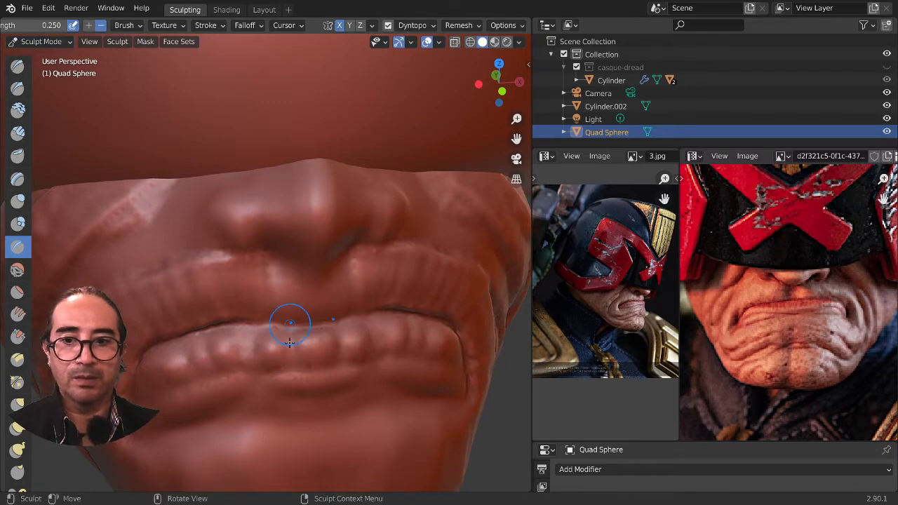
middle_click_drag(290, 329, 250, 297)
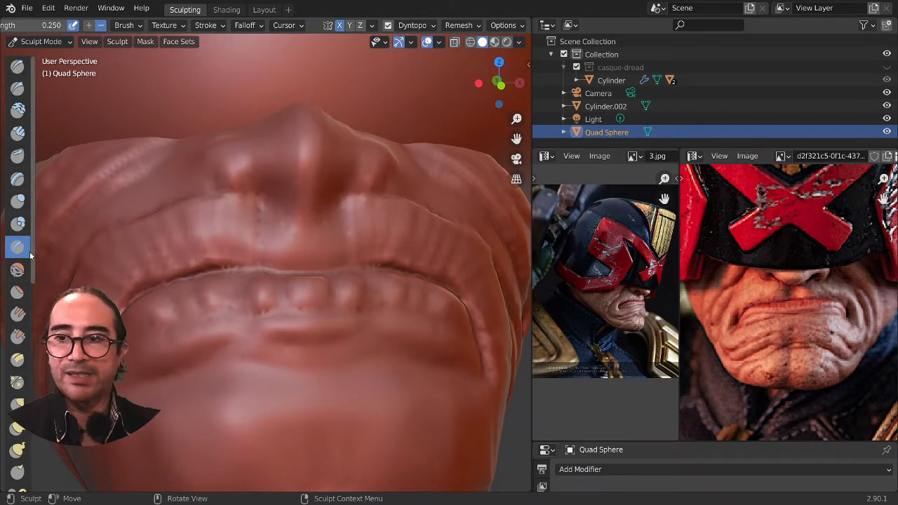
Step: Switch to the Blob brush, adjust its size, and swell the volumes between the lower lip's wrinkles
left_click(18, 270)
left_click(17, 223)
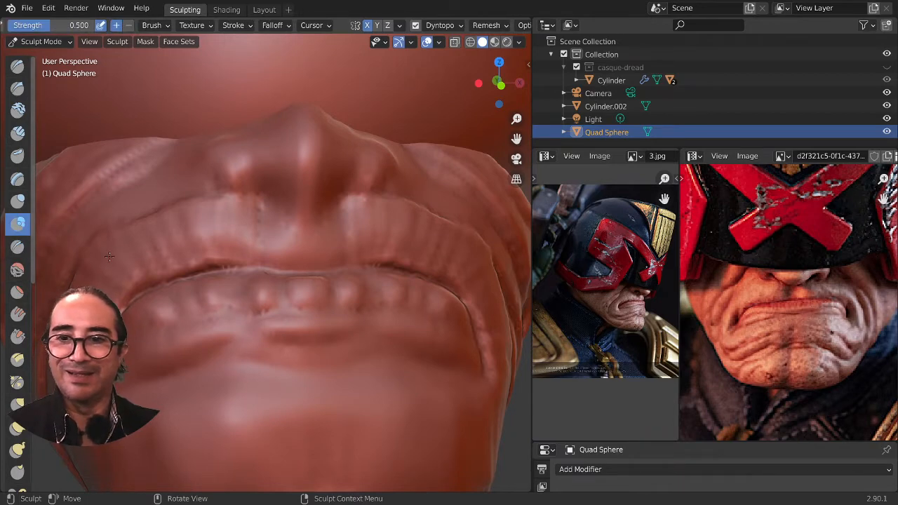
scroll(261, 294, "up", 2)
key("f")
left_click(217, 337)
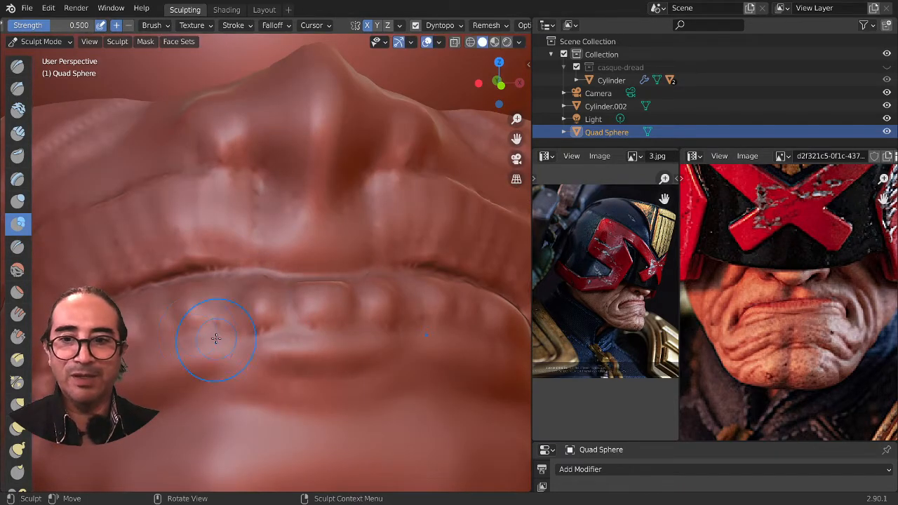
left_click_drag(216, 336, 217, 297)
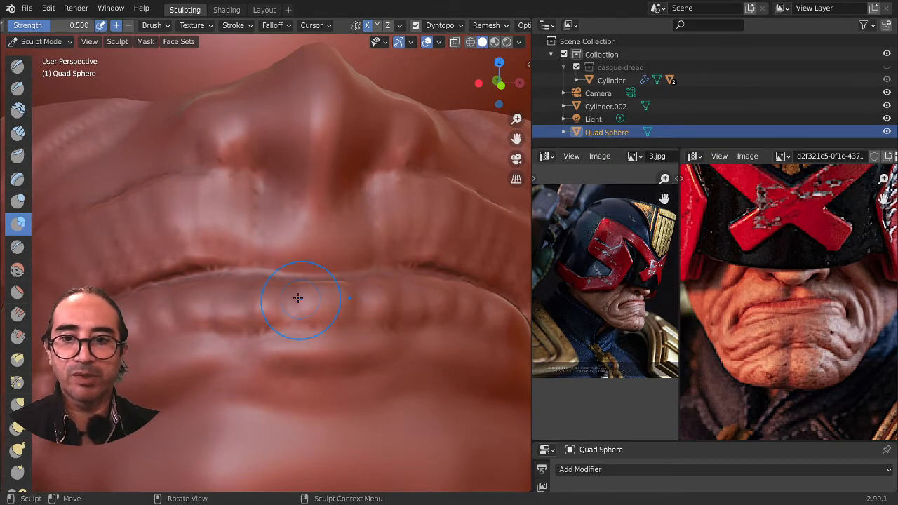
mouse_move(298, 300)
left_mouse_down()
mouse_move(158, 305)
mouse_move(259, 295)
mouse_move(401, 305)
left_mouse_up()
Step: Add Blob volume along the lower lip from its centre toward the mouth corner, working from the side
mouse_move(401, 304)
middle_mouse_down()
mouse_move(295, 290)
mouse_move(271, 330)
middle_mouse_up()
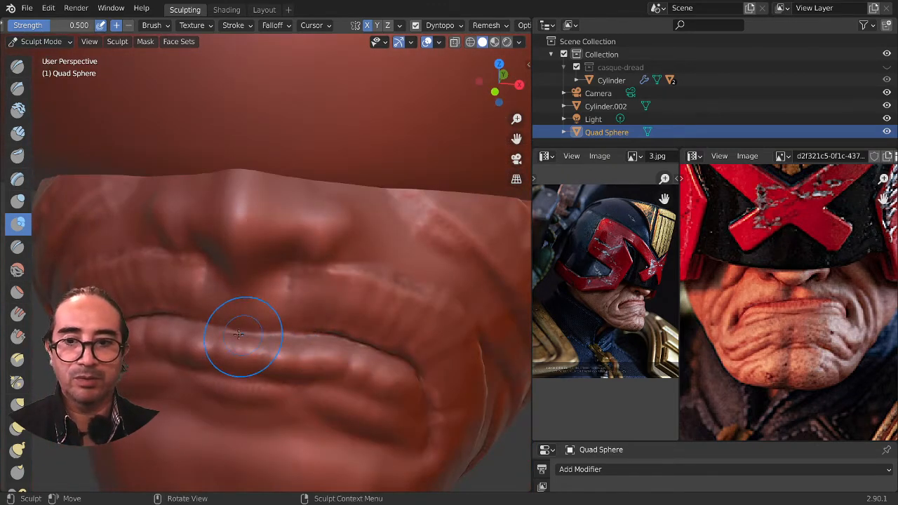
mouse_move(239, 334)
left_mouse_down()
mouse_move(211, 321)
mouse_move(250, 373)
mouse_move(320, 340)
mouse_move(362, 395)
left_mouse_up()
mouse_move(363, 395)
middle_mouse_down()
mouse_move(371, 351)
mouse_move(337, 372)
middle_mouse_up()
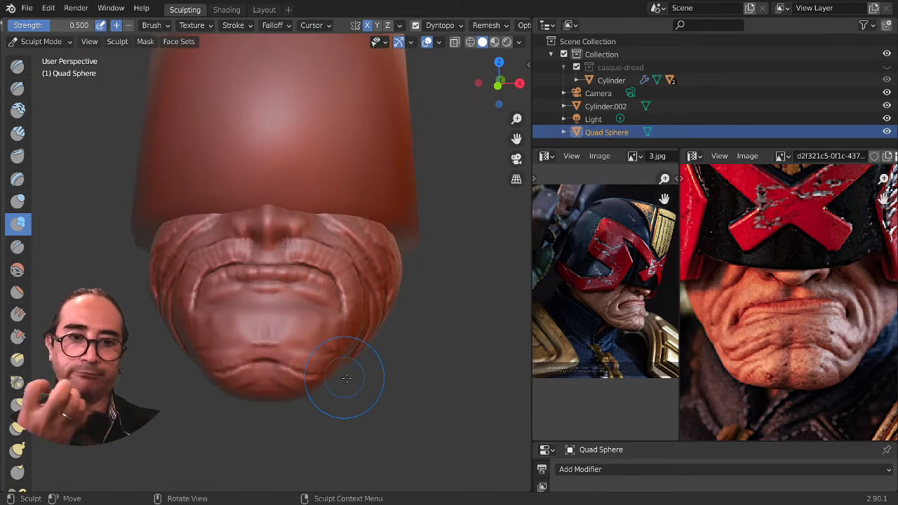
Step: Switch to the Draw brush and reduce its size for detailing the area beneath the lower lip
scroll(364, 386, "up", 1)
middle_click_drag(274, 371, 313, 367)
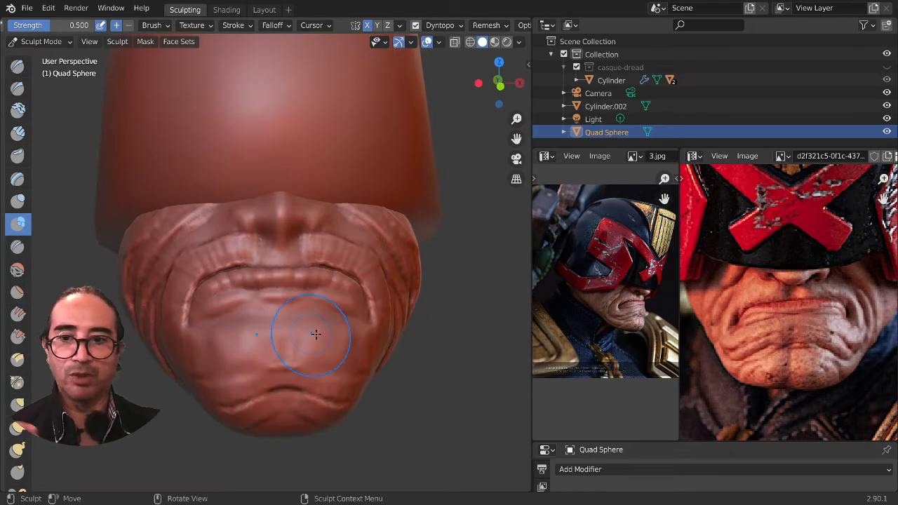
left_click(19, 66)
scroll(221, 317, "up", 4)
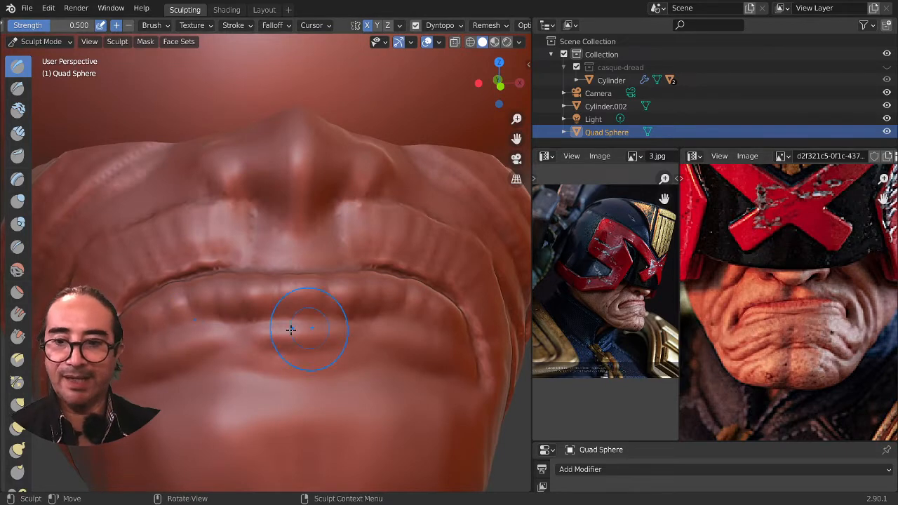
key("f")
left_click(262, 344)
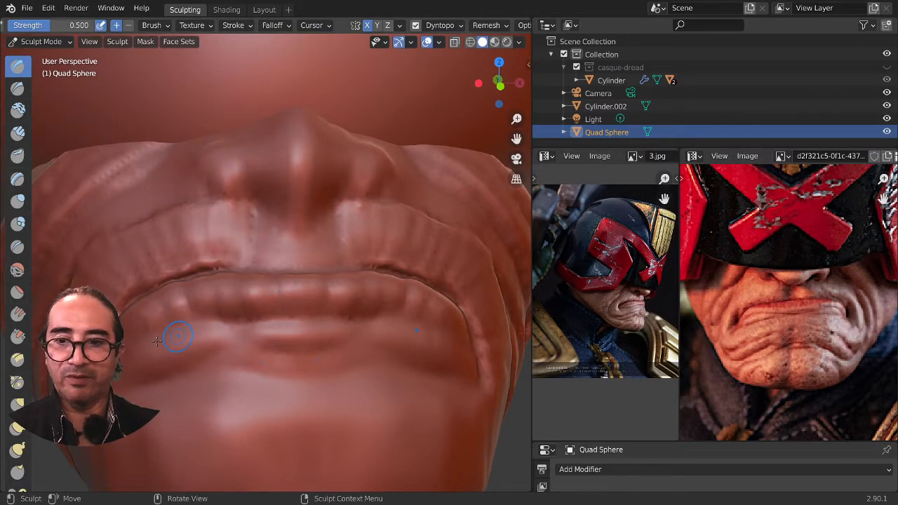
Step: Try to draw and smooth a long fold beneath the lower lip, and undo the strokes
mouse_move(127, 344)
left_mouse_down()
mouse_move(148, 325)
mouse_move(197, 316)
mouse_move(309, 315)
left_mouse_up()
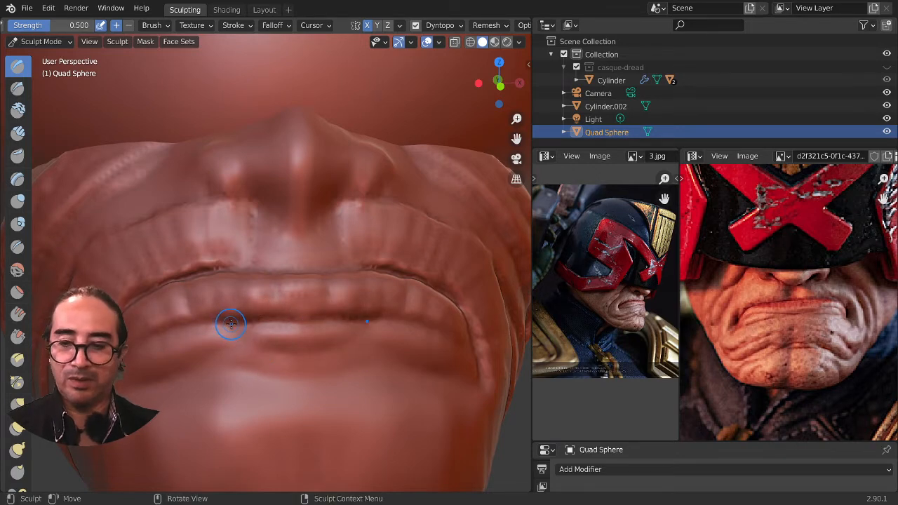
left_click_drag(230, 321, 358, 333, "shift")
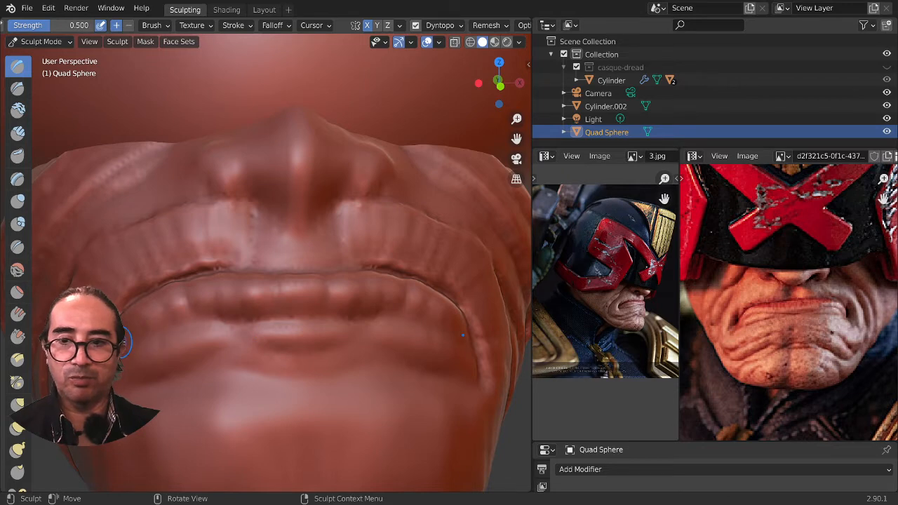
mouse_move(123, 344)
left_mouse_down()
mouse_move(206, 322)
mouse_move(298, 339)
mouse_move(357, 328)
left_mouse_up()
key("ctrl+z")
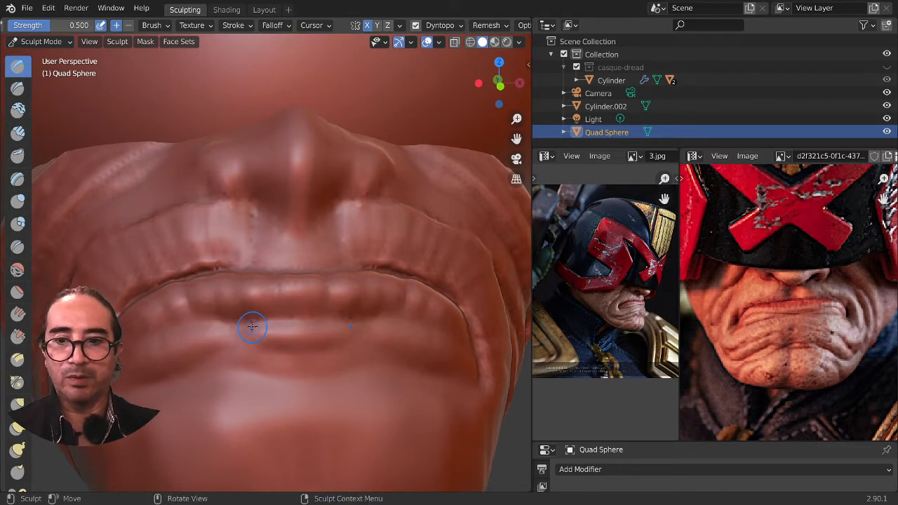
Step: Draw a raised fold beneath the centre of the lower lip and undo the last stroke
left_click_drag(253, 326, 186, 313)
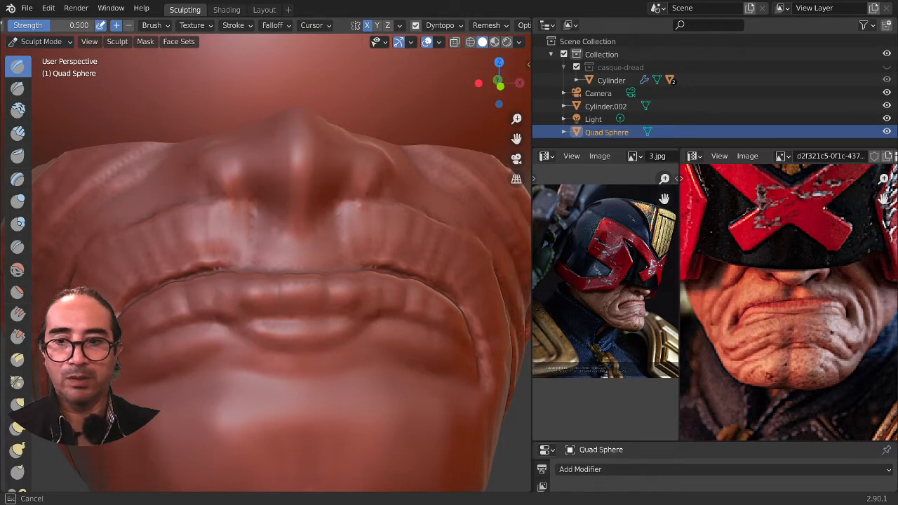
left_click_drag(186, 314, 176, 317)
middle_click_drag(116, 405, 145, 407)
key("ctrl+z")
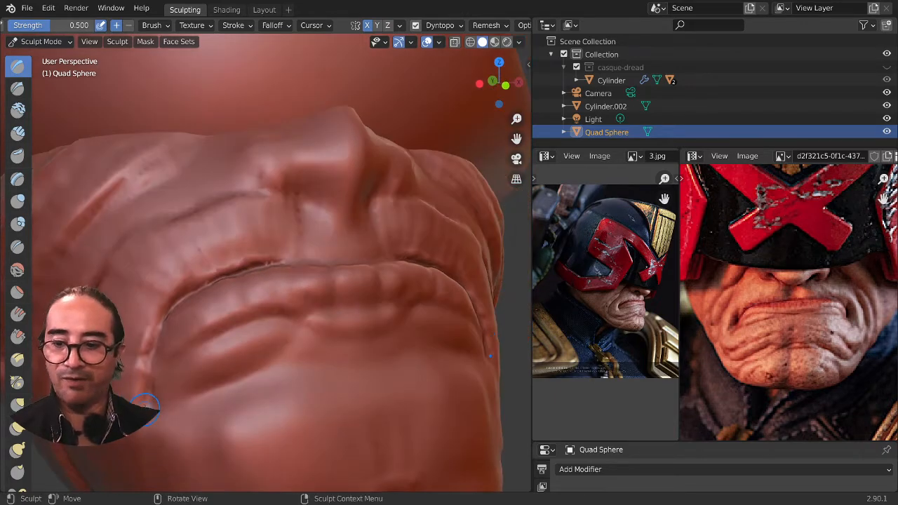
Step: Carve the crease running down from the mouth corner and build up the fold of flesh around it
left_click_drag(149, 394, 145, 361, "ctrl")
left_click_drag(146, 398, 149, 345, "ctrl")
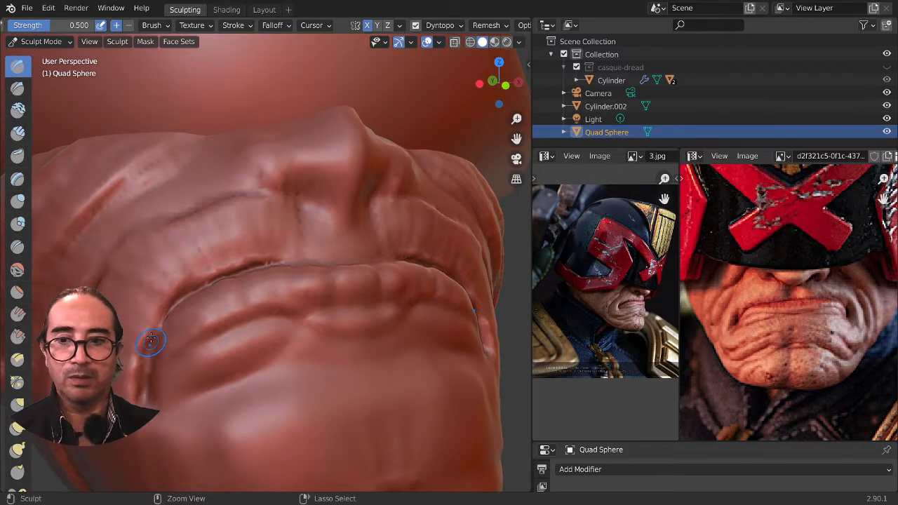
middle_click_drag(147, 365, 116, 324)
mouse_move(120, 391)
middle_mouse_down()
mouse_move(208, 398)
mouse_move(278, 387)
middle_mouse_up()
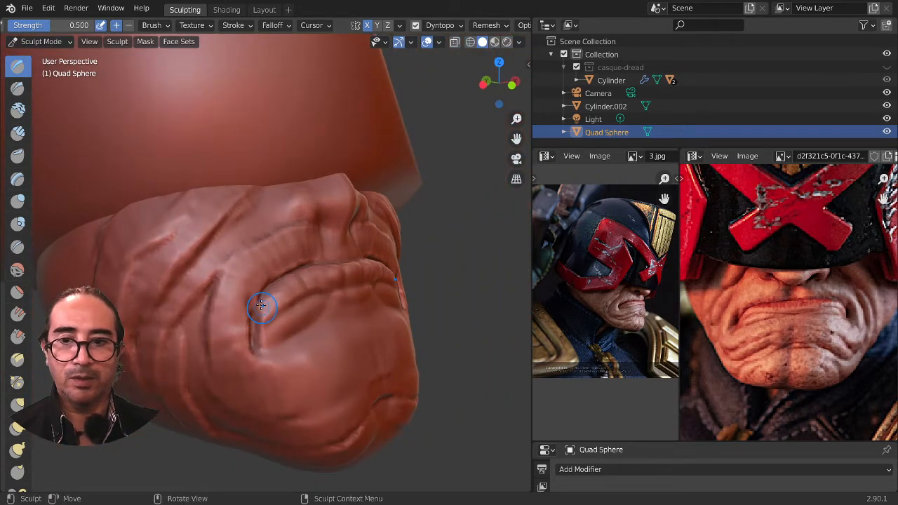
mouse_move(261, 305)
left_mouse_down()
mouse_move(257, 324)
mouse_move(272, 281)
mouse_move(247, 320)
mouse_move(255, 347)
left_mouse_up()
mouse_move(271, 279)
left_mouse_down()
mouse_move(248, 312)
mouse_move(249, 342)
left_mouse_up()
mouse_move(272, 279)
left_mouse_down()
mouse_move(251, 310)
mouse_move(246, 354)
left_mouse_up()
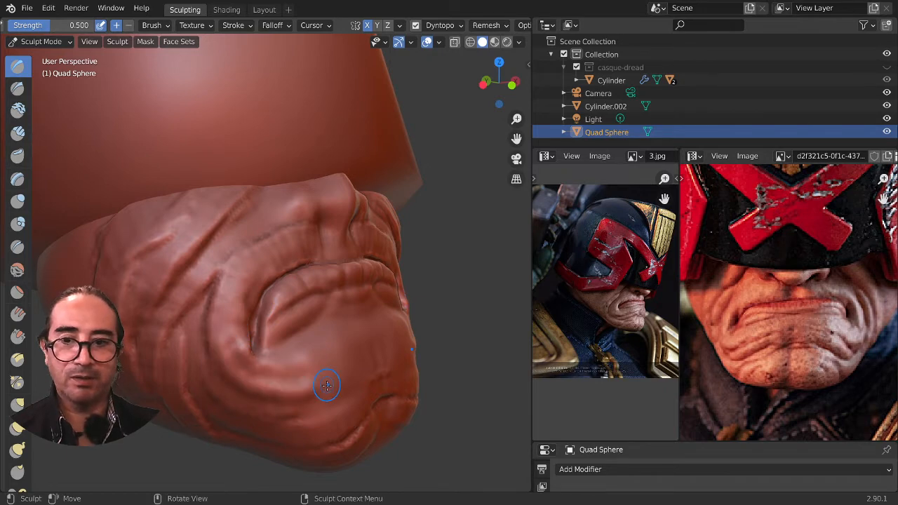
Step: Draw a horizontal fold across the upper chin, then fill the area above it using a larger brush
middle_click_drag(320, 380, 256, 382)
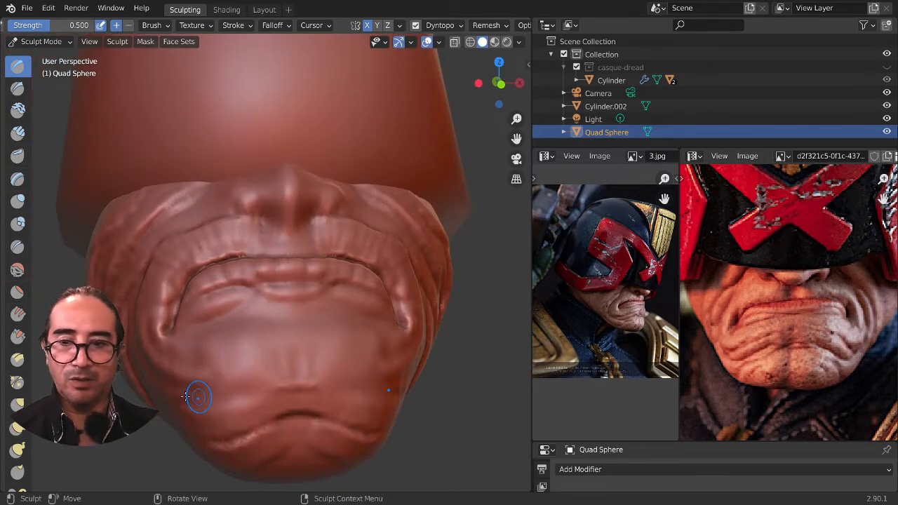
left_click_drag(196, 382, 299, 368)
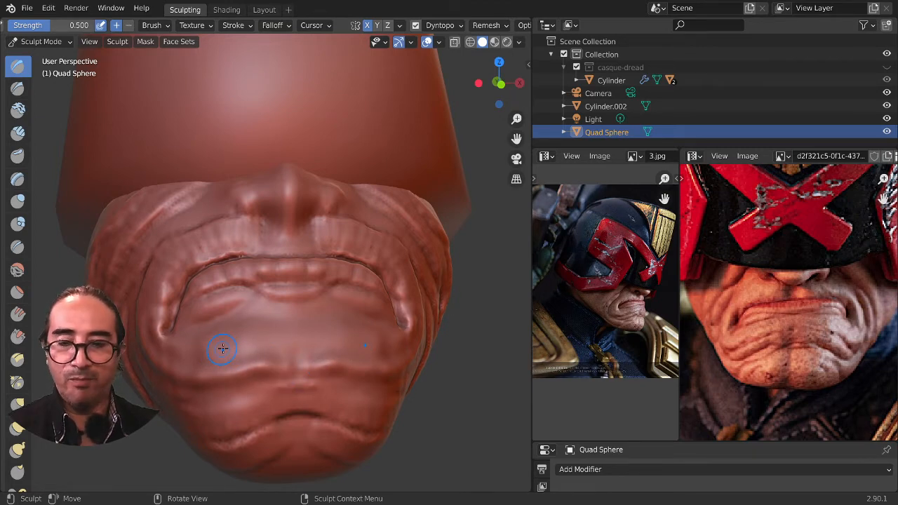
key("f")
left_click(254, 346)
left_click_drag(198, 346, 265, 335)
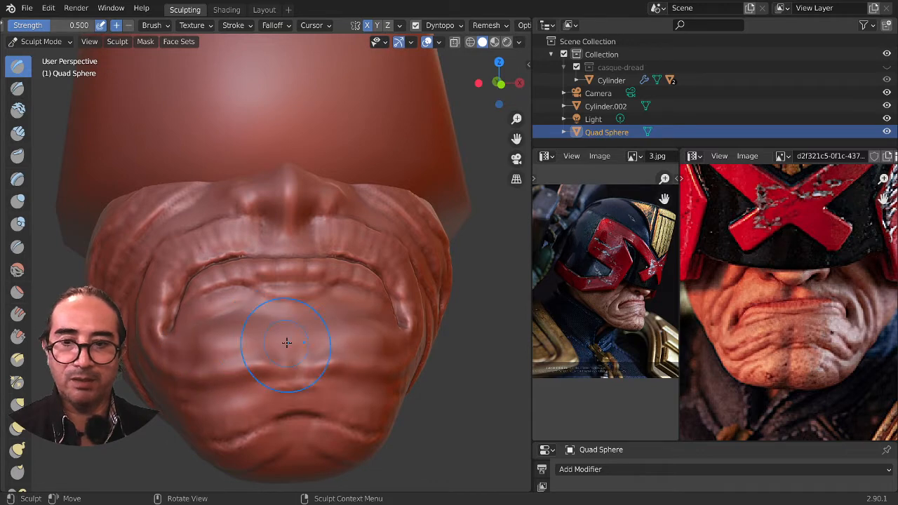
Step: Add volume along the long folds running down the cheek from the top edge toward the jaw
middle_click_drag(287, 342, 370, 289)
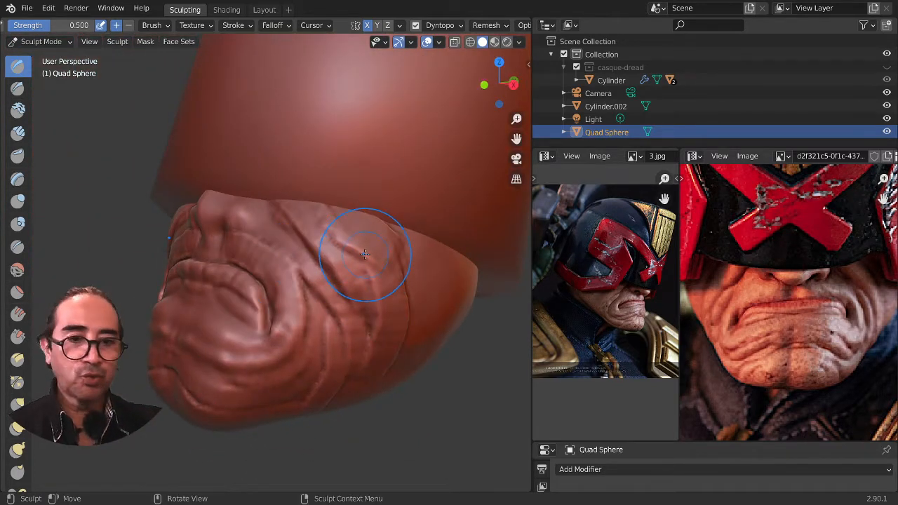
middle_click_drag(384, 299, 349, 283)
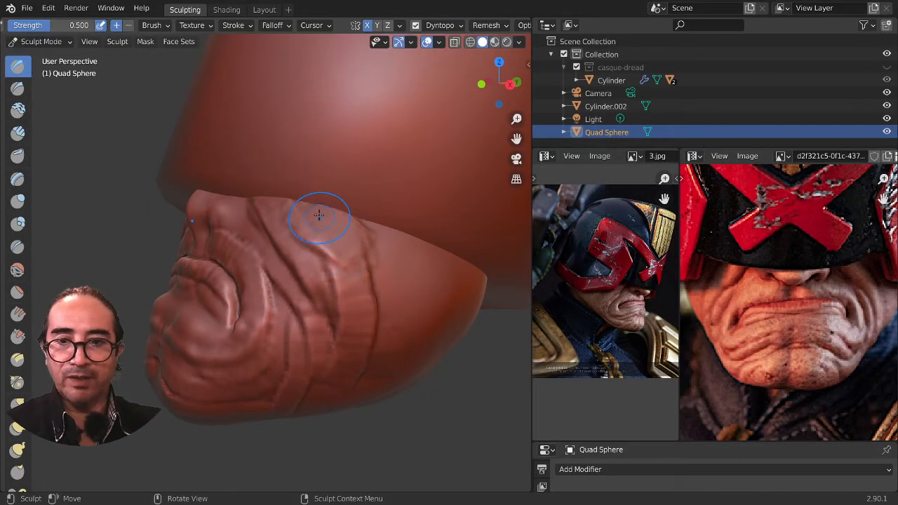
mouse_move(321, 210)
left_mouse_down()
mouse_move(345, 249)
mouse_move(350, 289)
mouse_move(352, 332)
mouse_move(337, 363)
left_mouse_up()
middle_click_drag(334, 343, 356, 347)
left_click_drag(293, 201, 350, 260)
middle_click_drag(353, 324, 381, 307)
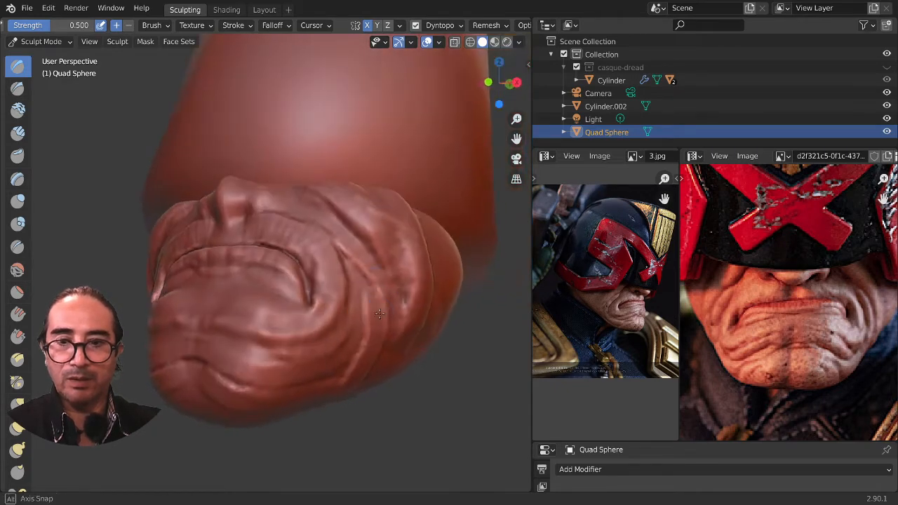
left_click_drag(342, 245, 378, 331)
Step: Build up the lower jaw folds and the underside of the chin with broad Draw strokes
middle_click_drag(377, 341, 369, 301)
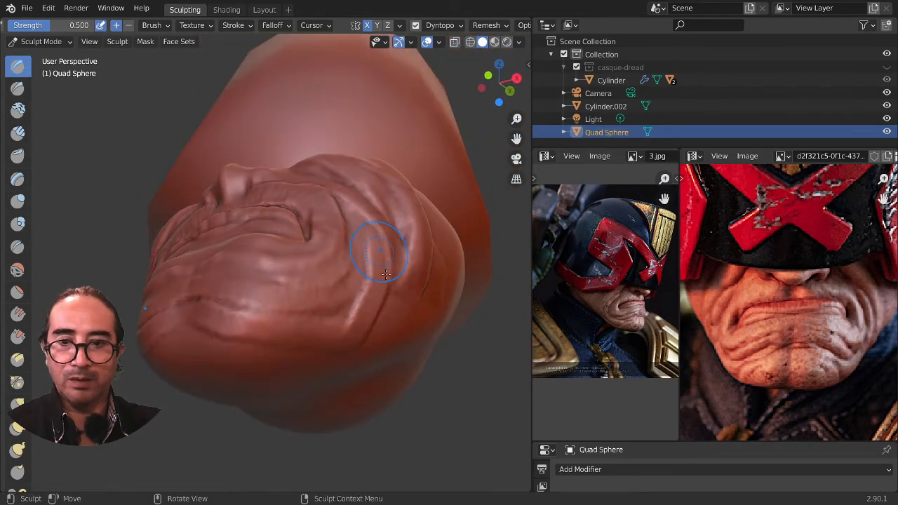
left_click_drag(387, 278, 348, 340)
left_click_drag(230, 324, 351, 341)
middle_click_drag(361, 337, 389, 348)
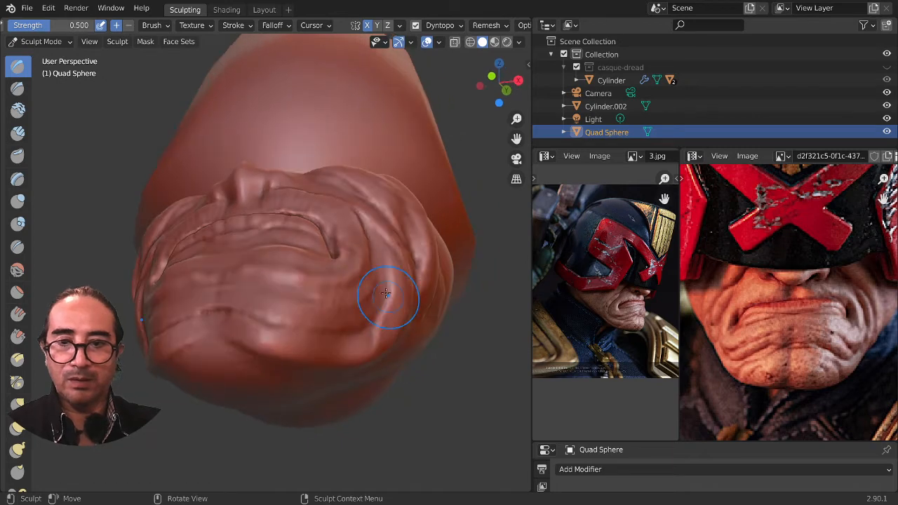
mouse_move(387, 296)
left_mouse_down()
mouse_move(379, 325)
mouse_move(242, 331)
left_mouse_up()
mouse_move(203, 334)
middle_mouse_down()
mouse_move(284, 403)
mouse_move(284, 358)
middle_mouse_up()
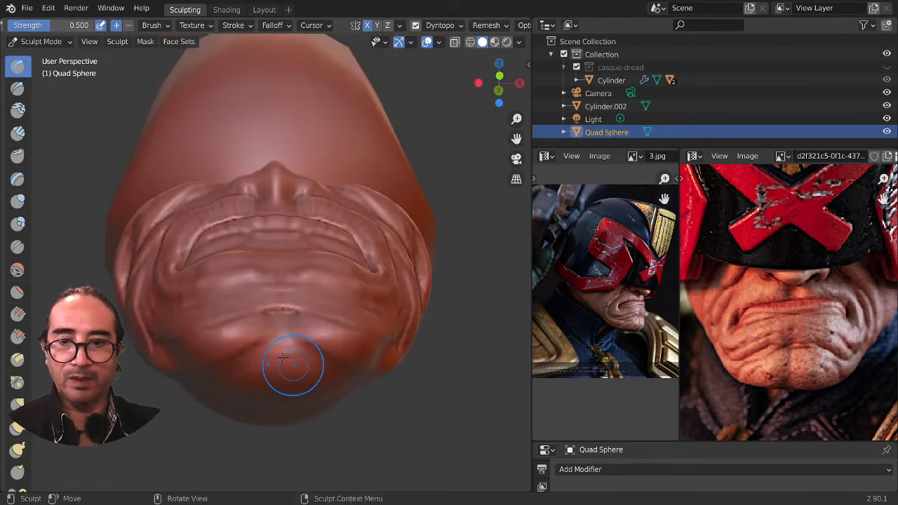
left_click_drag(279, 361, 150, 374)
Step: Switch to the Clay Strips brush for extending the wrinkles onto the side of the face
middle_click_drag(254, 391, 335, 402)
scroll(337, 405, "down", 2)
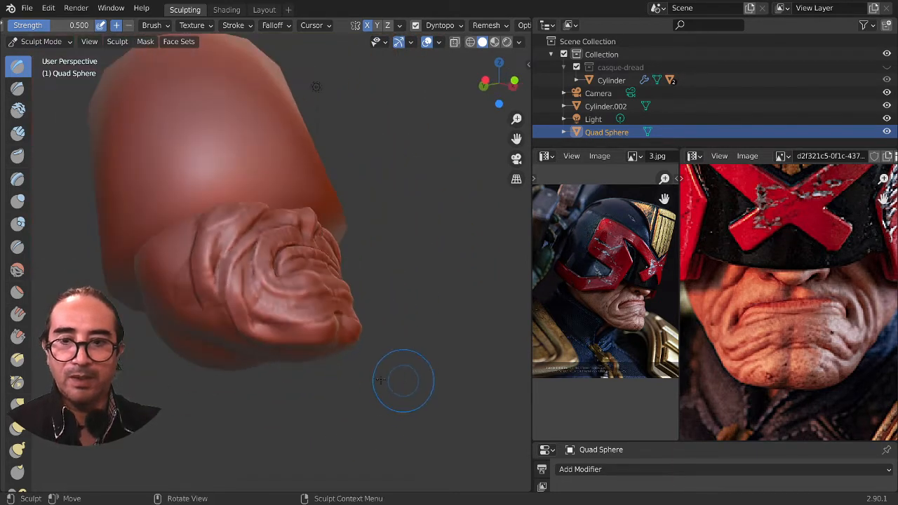
middle_click_drag(404, 380, 311, 411)
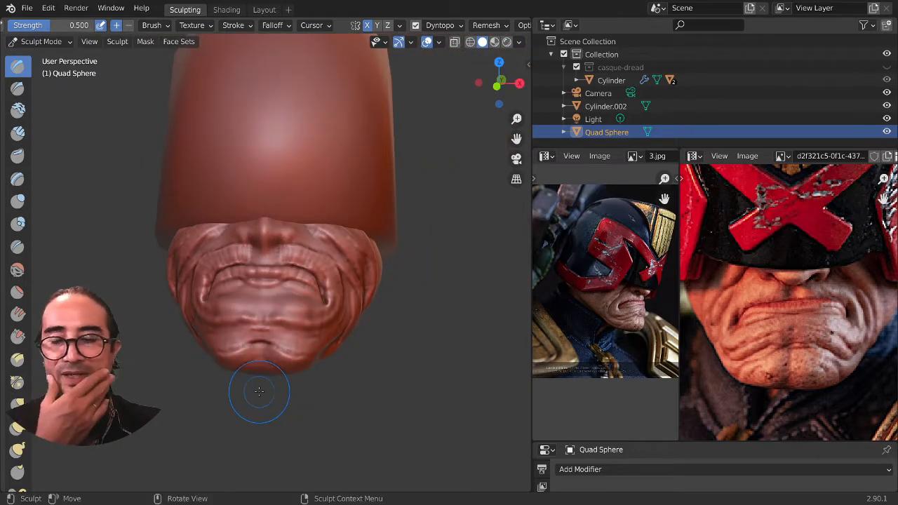
middle_click_drag(259, 391, 75, 176)
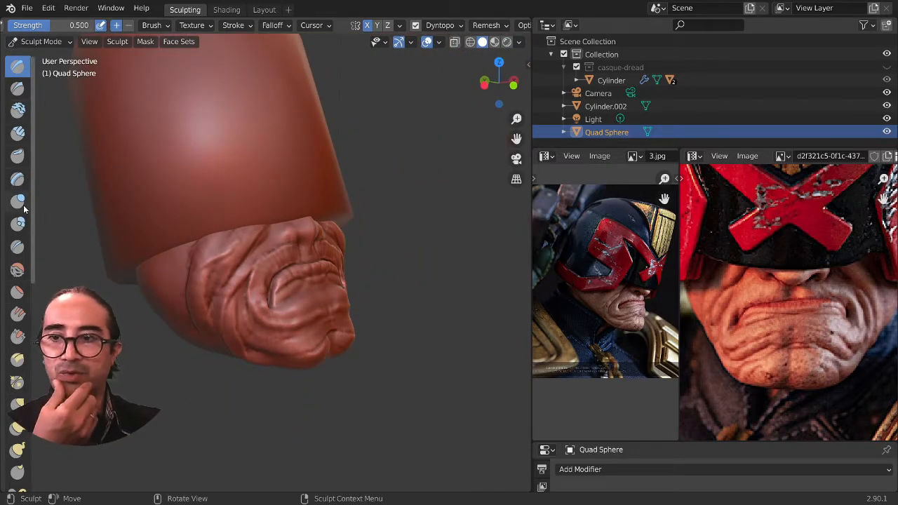
left_click(18, 180)
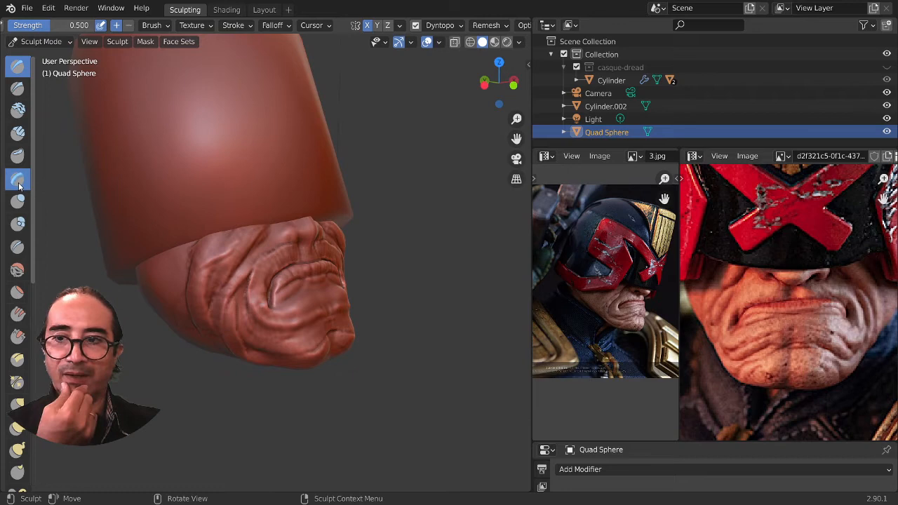
left_click(17, 134)
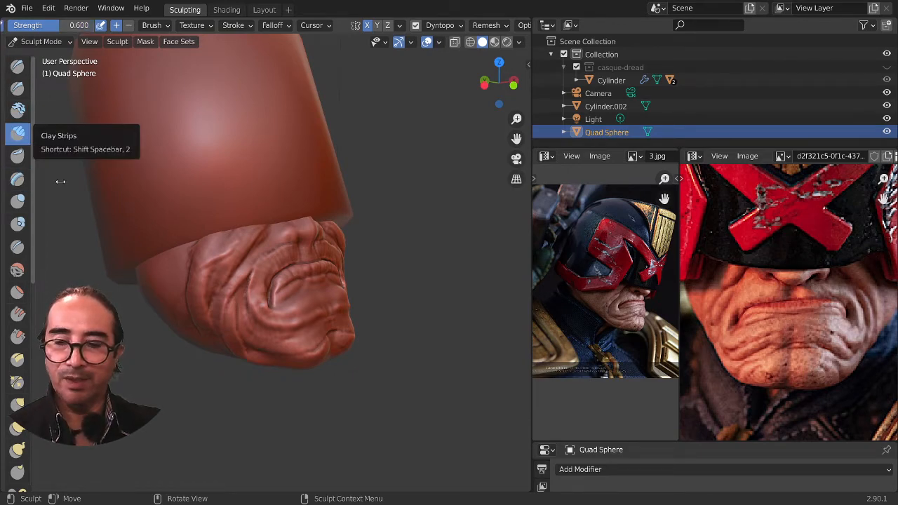
Step: Compare the cheek with side reference 3.jpg, resize the brush and lay a clay strip down behind the existing cheek folds
middle_click_drag(163, 312, 231, 302)
scroll(641, 341, "up", 3)
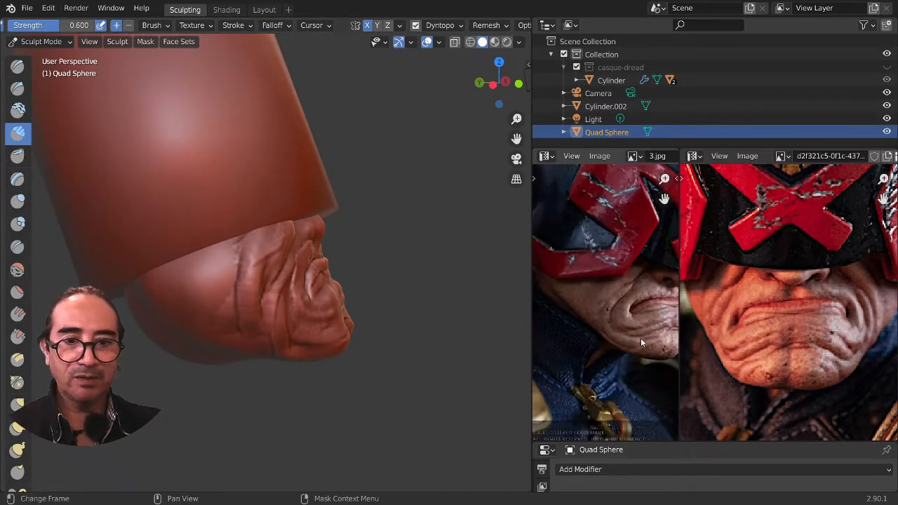
scroll(640, 341, "up", 2)
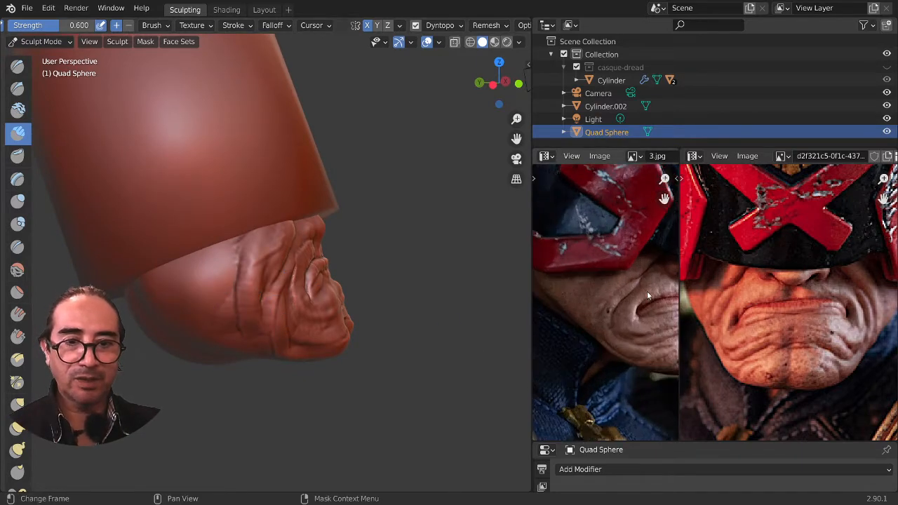
key("f")
left_click(247, 331)
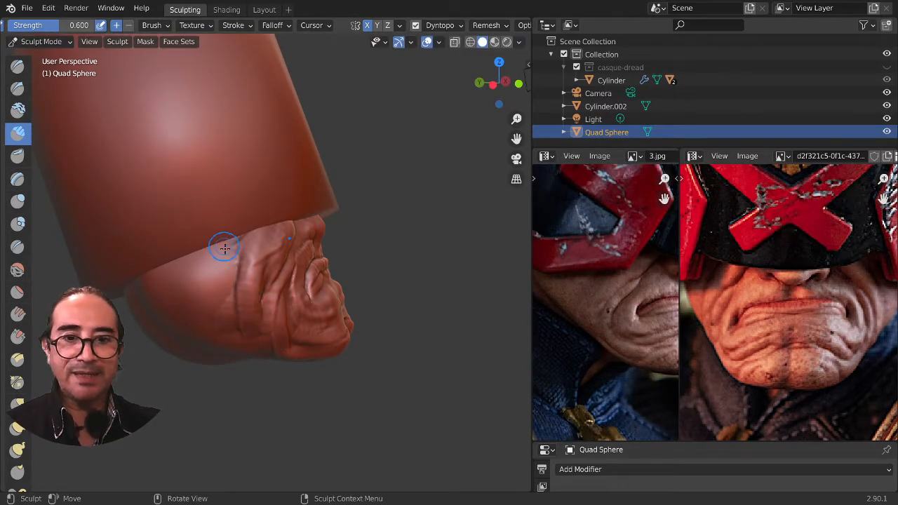
mouse_move(230, 243)
left_mouse_down()
mouse_move(213, 279)
mouse_move(221, 332)
mouse_move(234, 342)
left_mouse_up()
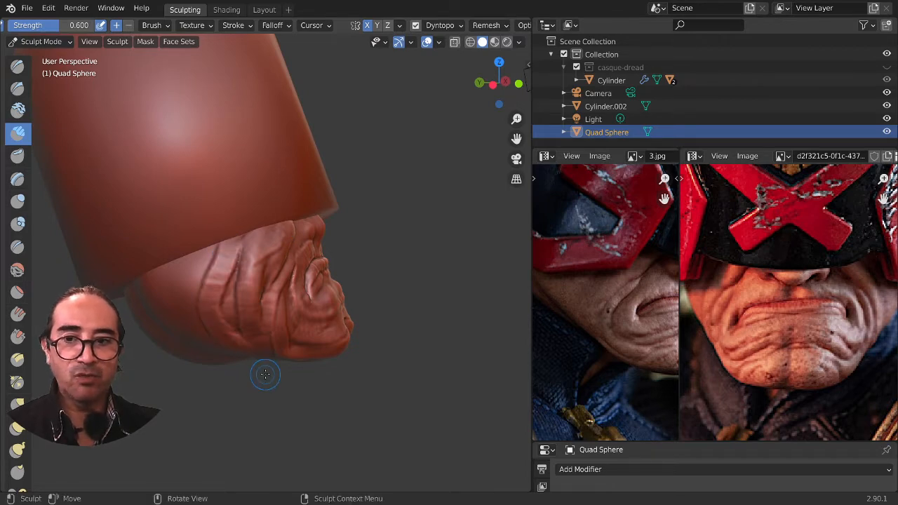
Step: Enlarge the Clay Strips brush and widen the built-up area farther back on the side of the face
mouse_move(208, 367)
middle_mouse_down()
mouse_move(225, 363)
mouse_move(216, 361)
middle_mouse_up()
middle_click_drag(172, 380, 195, 279)
key("f")
left_click(217, 283)
left_click_drag(204, 254, 210, 322)
middle_click_drag(249, 375, 261, 373)
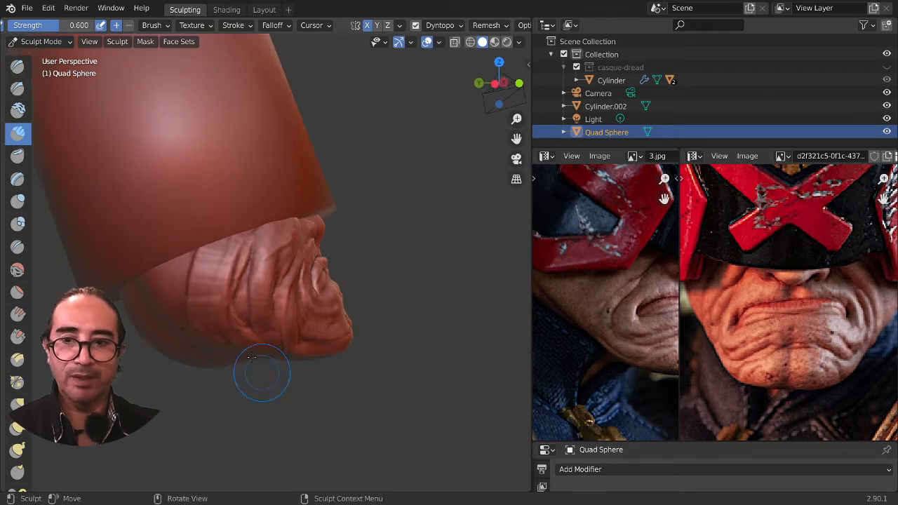
Step: Switch to the Smooth brush and blend the new clay strips into the back of the cheek
left_click(18, 271)
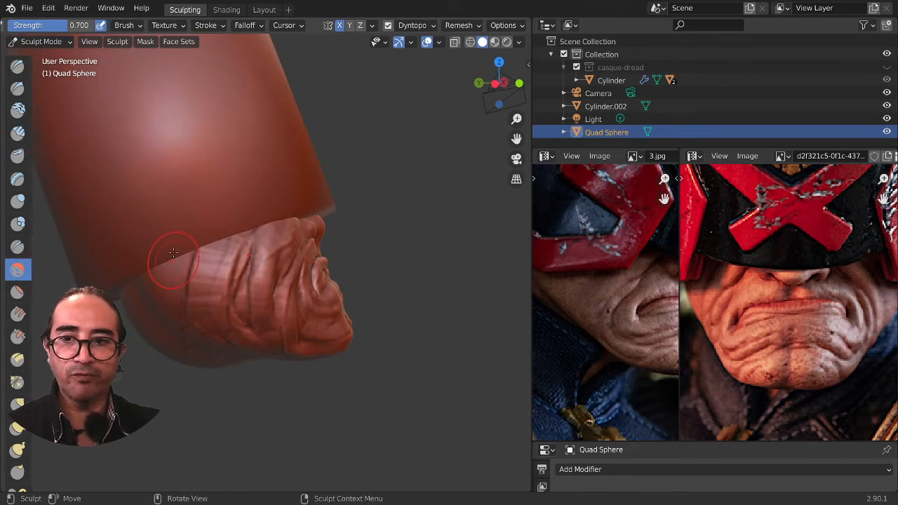
mouse_move(177, 263)
left_mouse_down()
mouse_move(191, 298)
mouse_move(191, 341)
left_mouse_up()
left_click_drag(241, 242, 258, 340)
Step: Set the Smooth brush strength to 0.288 and soften the folds on the cheek and above the upper lip
middle_click_drag(298, 394, 353, 4)
middle_click_drag(155, 33, 305, 29)
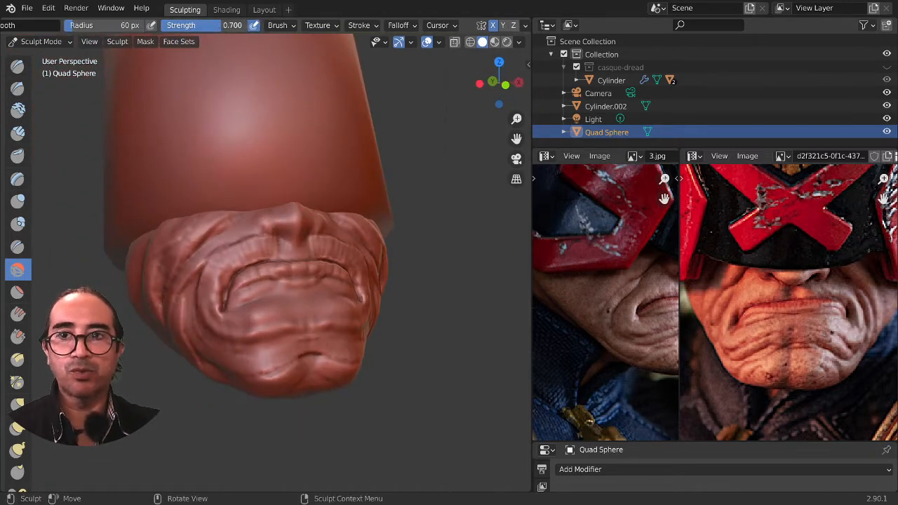
left_click_drag(215, 26, 213, 26)
middle_click_drag(178, 300, 205, 298)
mouse_move(199, 261)
left_mouse_down()
mouse_move(194, 249)
mouse_move(184, 324)
left_mouse_up()
left_click_drag(189, 281, 185, 319)
middle_click_drag(190, 306, 211, 303)
middle_click_drag(234, 266, 210, 249)
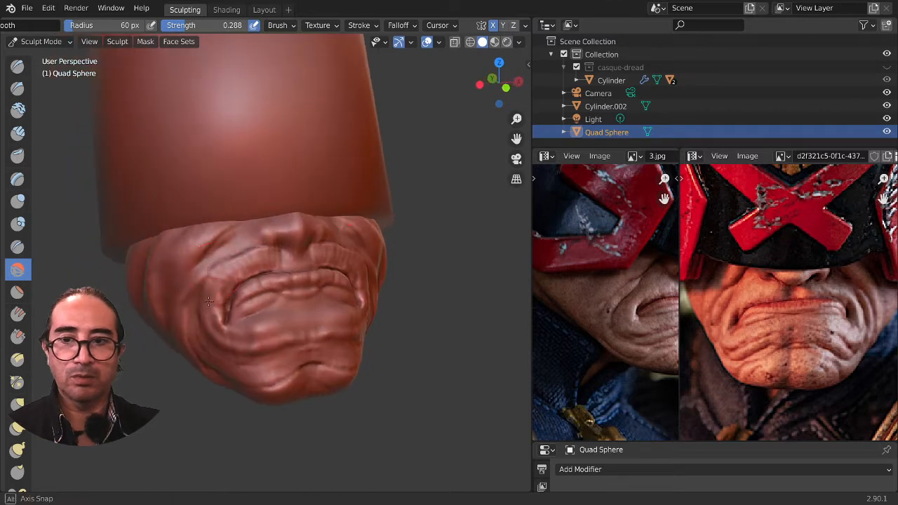
mouse_move(264, 262)
middle_mouse_down()
mouse_move(216, 274)
mouse_move(236, 263)
middle_mouse_up()
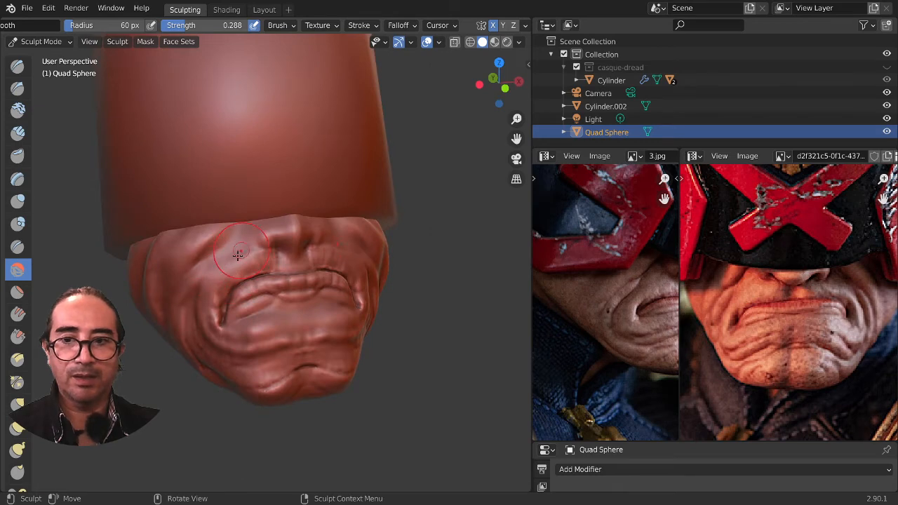
Step: Soften the wrinkles around the mouth and the horizontal fold across the upper chin
scroll(227, 318, "up", 5)
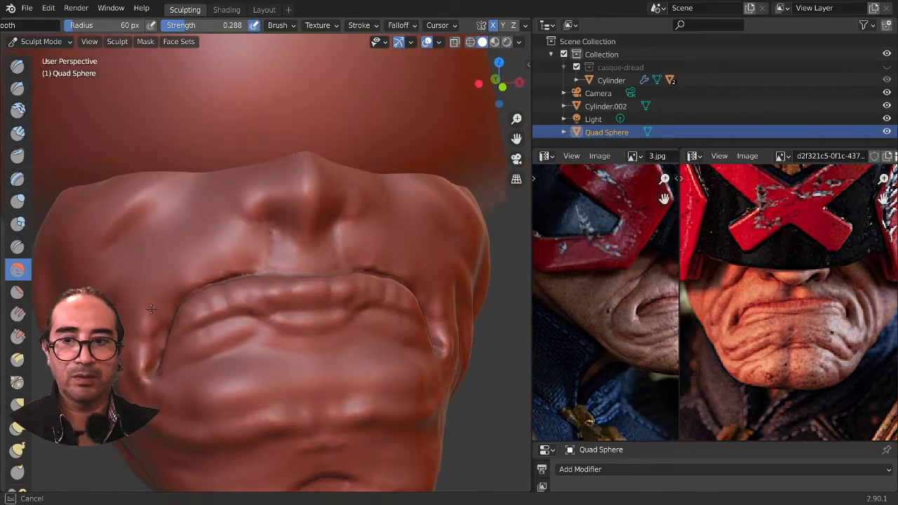
mouse_move(126, 446)
middle_mouse_down()
mouse_move(176, 352)
mouse_move(225, 349)
middle_mouse_up()
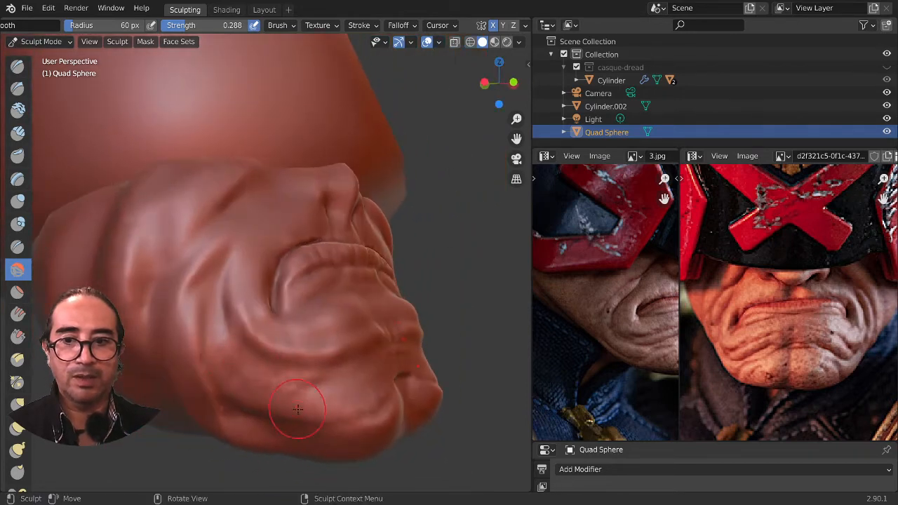
middle_click_drag(297, 409, 212, 396)
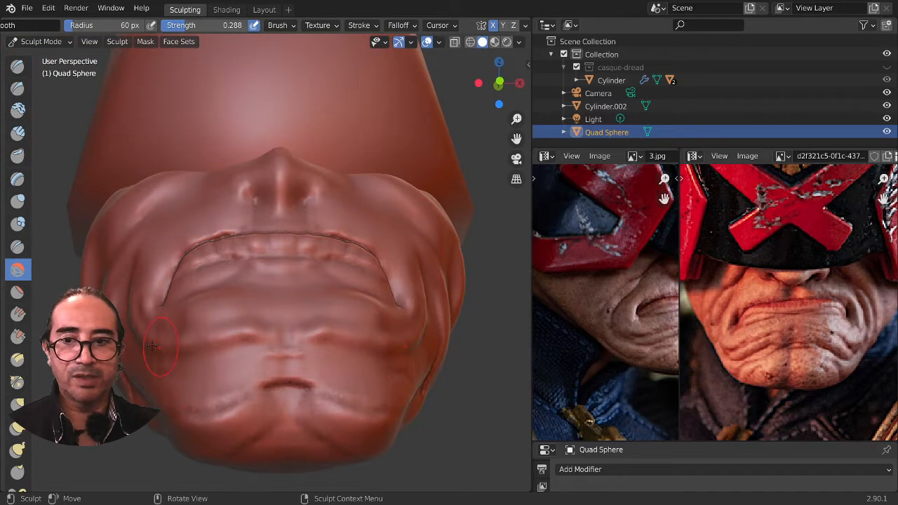
left_click_drag(217, 345, 254, 333)
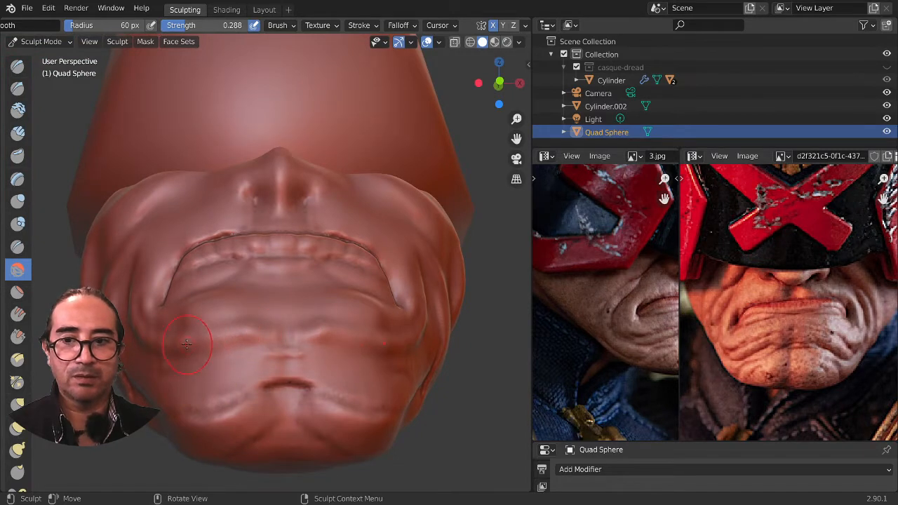
Step: Smooth the folds along the jawline where the lower cheek meets the underside of the chin
middle_click_drag(237, 437, 302, 382)
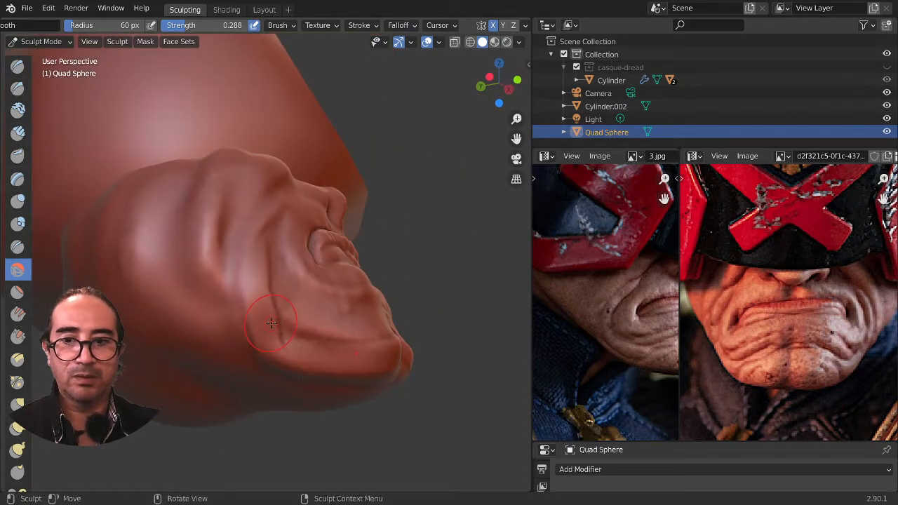
left_click_drag(270, 323, 270, 365)
middle_click_drag(310, 418, 141, 432)
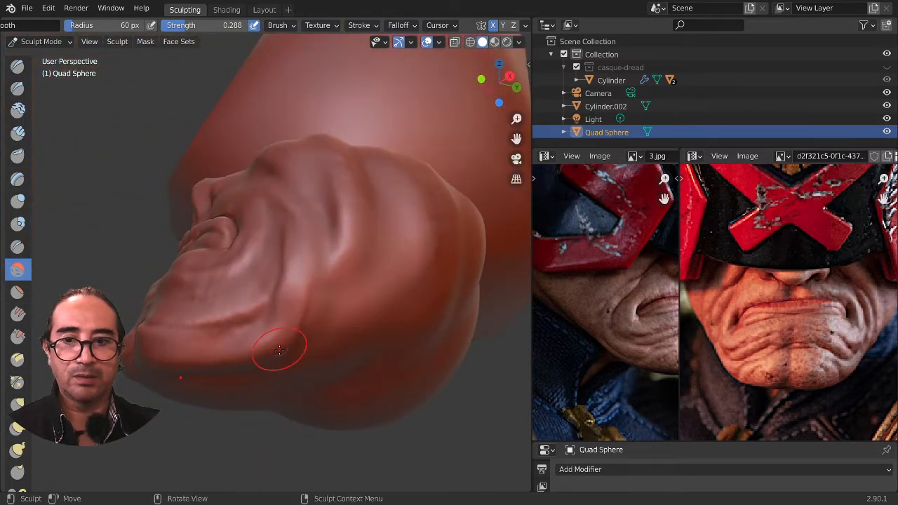
middle_click_drag(295, 329, 210, 406)
mouse_move(270, 405)
middle_mouse_down()
mouse_move(290, 411)
mouse_move(279, 423)
middle_mouse_up()
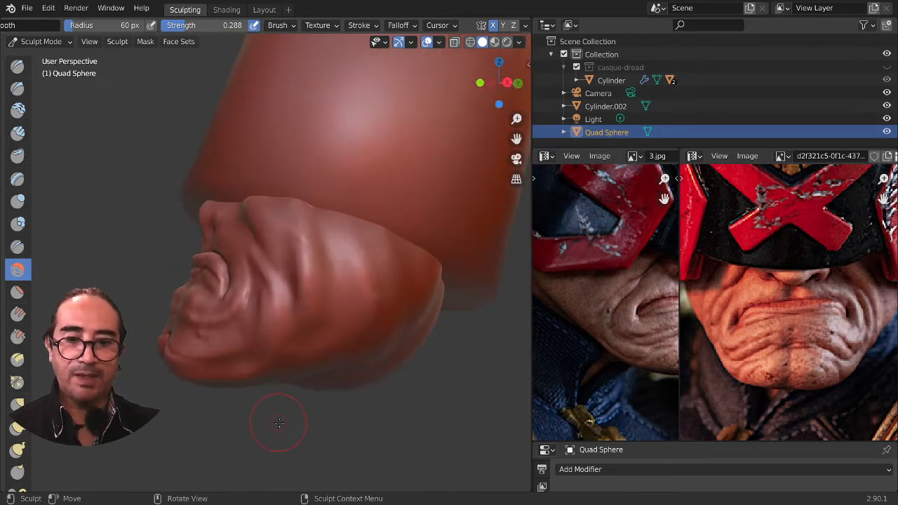
Step: Pull the chin forward in the right-side profile with the Grab brush at a 228 px radius, matching the side reference photo
key("KP_3")
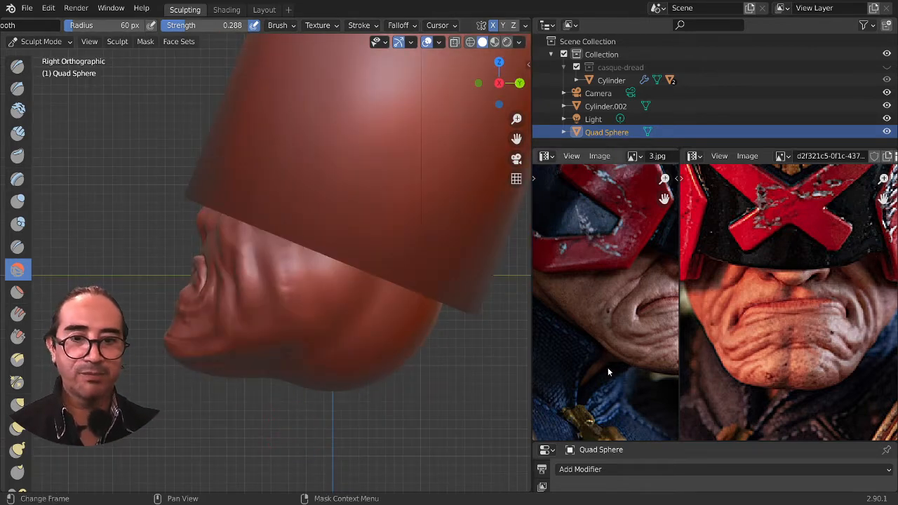
scroll(608, 367, "down", 3)
middle_click_drag(636, 331, 610, 326)
scroll(610, 326, "up", 3)
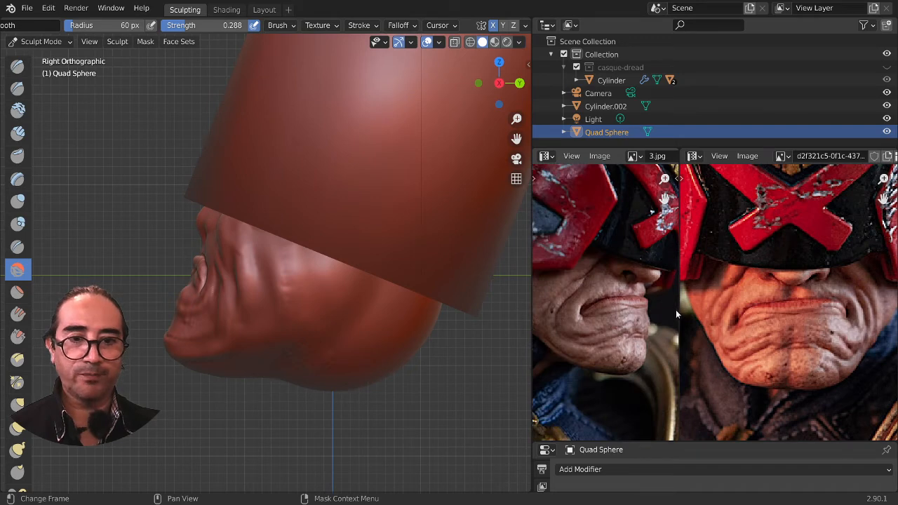
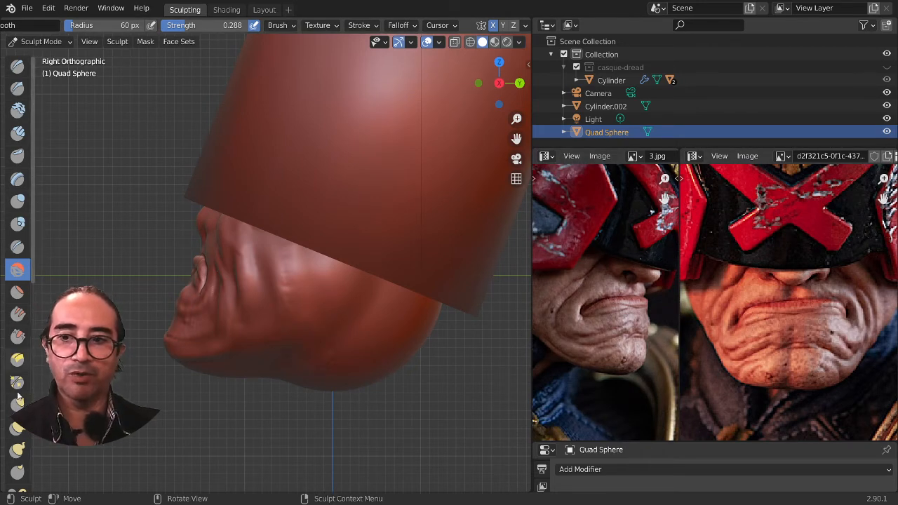
scroll(16, 433, "down", 5)
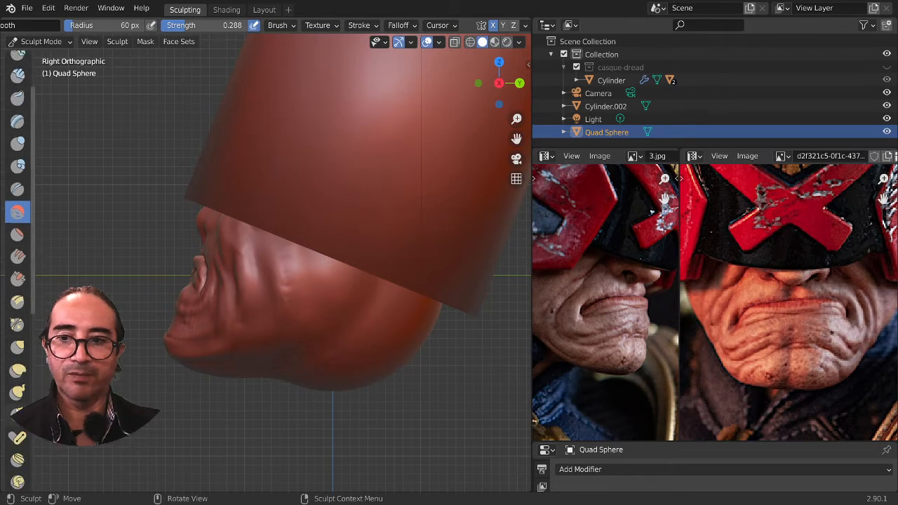
left_click(17, 314)
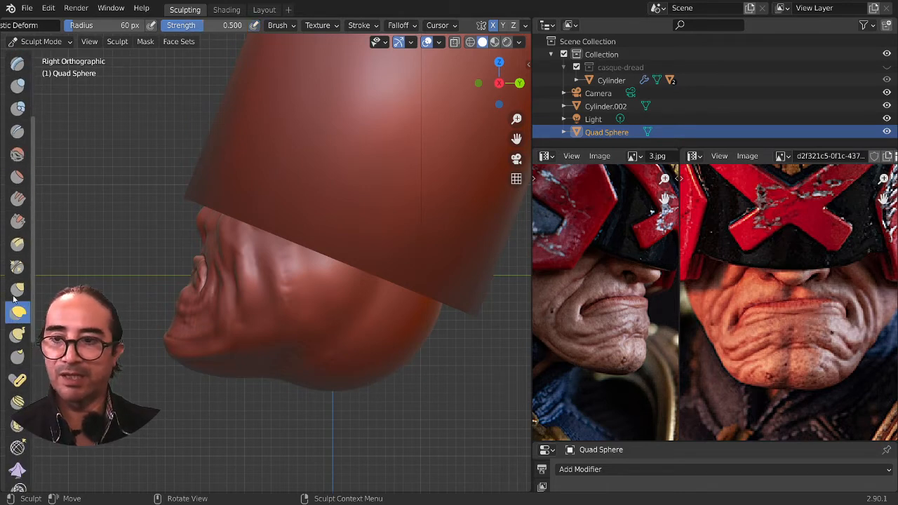
left_click(15, 290)
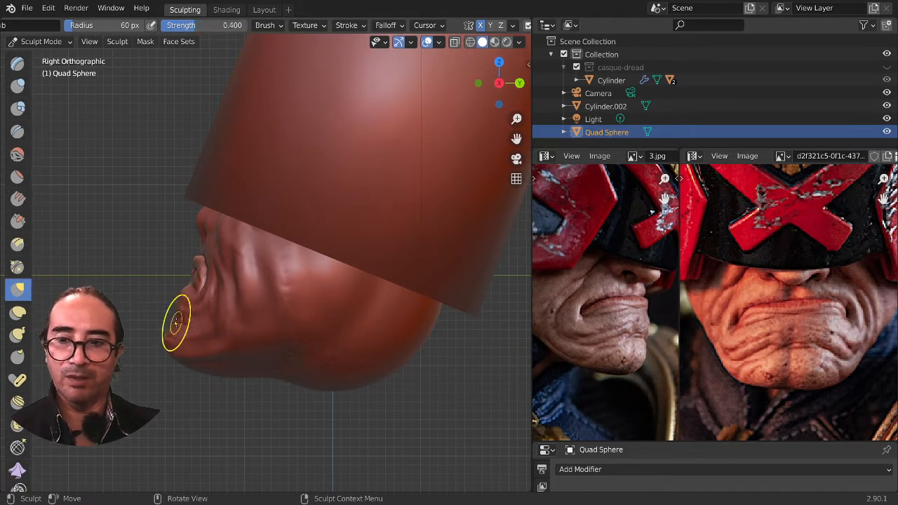
key("f")
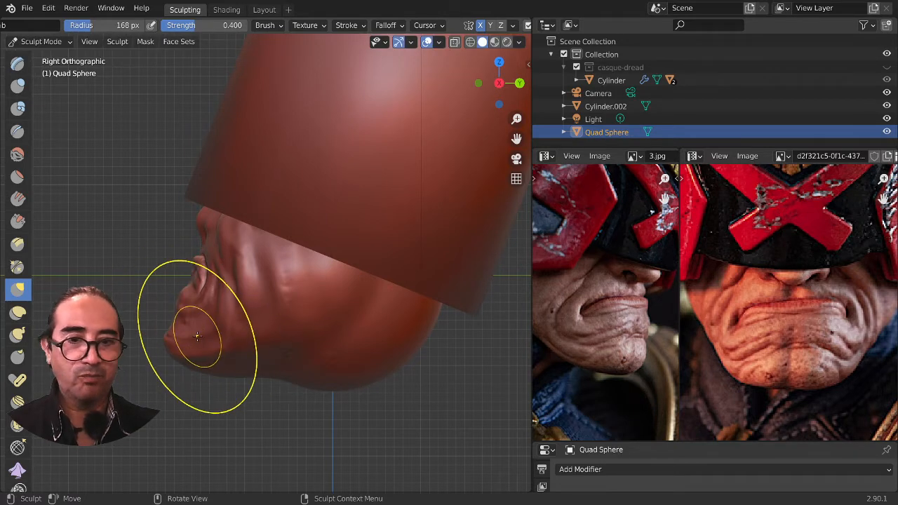
left_click(229, 341)
left_click_drag(175, 312, 170, 325)
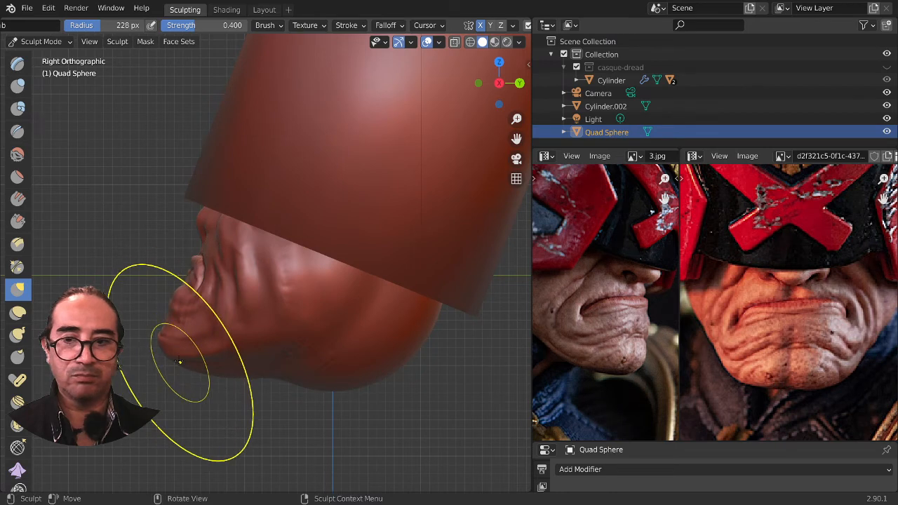
left_click_drag(179, 361, 175, 367)
left_click_drag(178, 323, 173, 302)
Step: Set the Grab brush radius to 148 px and pull the nose and lips forward in the side profile
key("f")
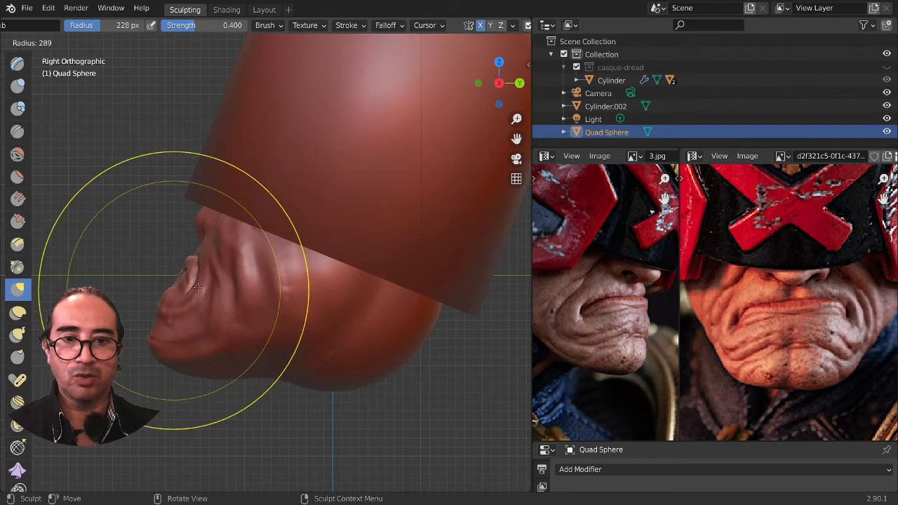
left_click(181, 261)
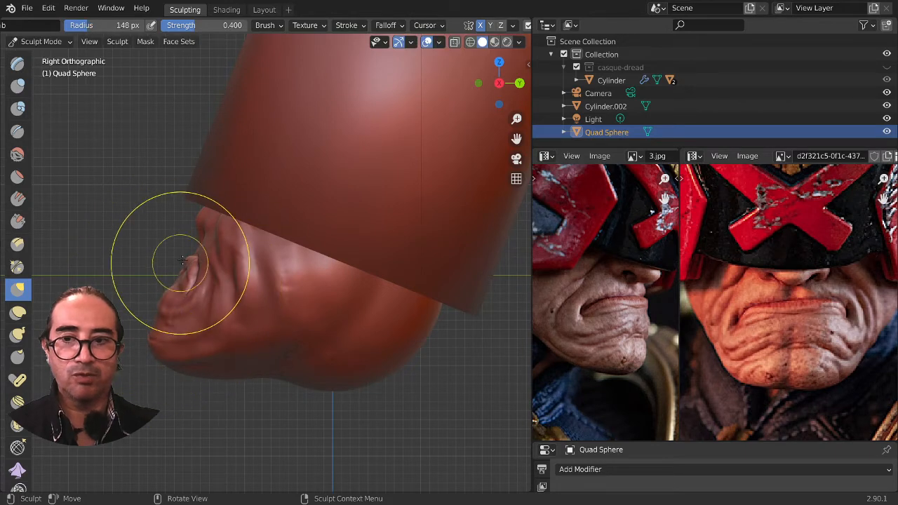
mouse_move(190, 256)
left_mouse_down()
mouse_move(173, 255)
mouse_move(189, 235)
mouse_move(179, 227)
mouse_move(184, 221)
left_mouse_up()
left_click_drag(175, 283, 167, 280)
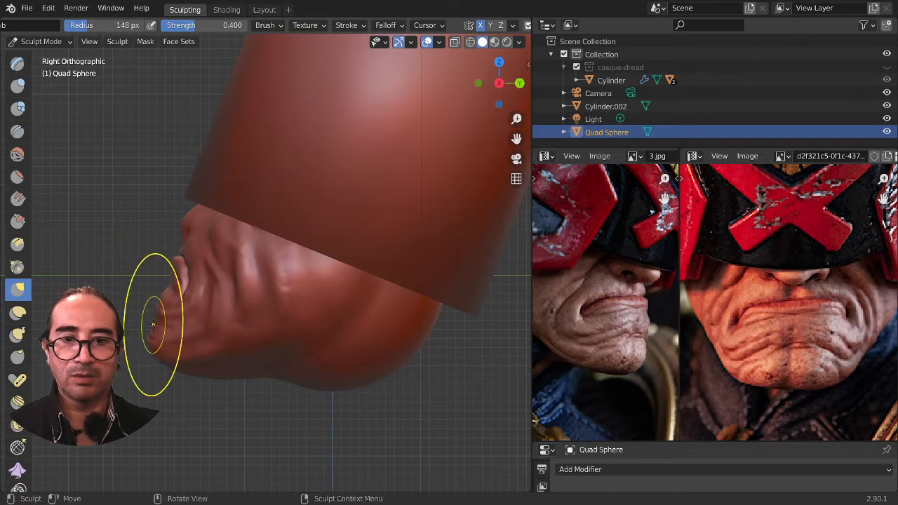
middle_click_drag(160, 310, 265, 351)
middle_click_drag(206, 256, 304, 256)
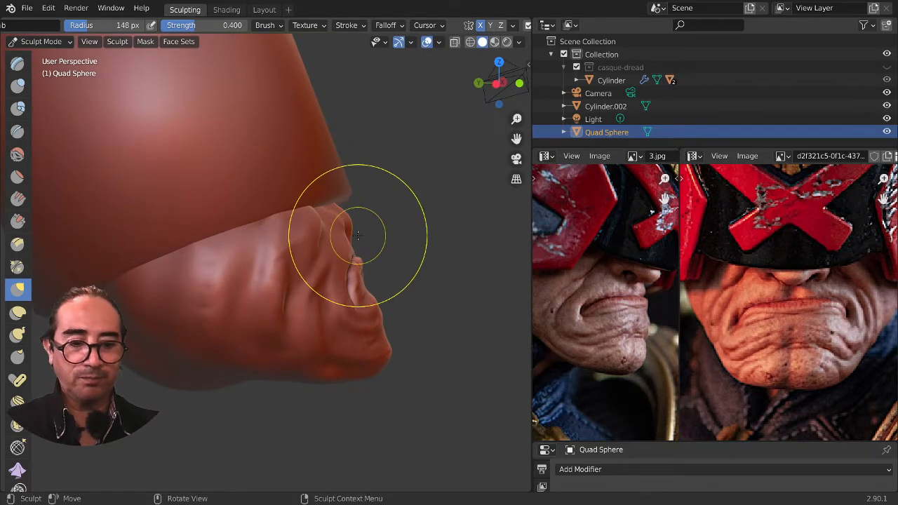
key("KP_3")
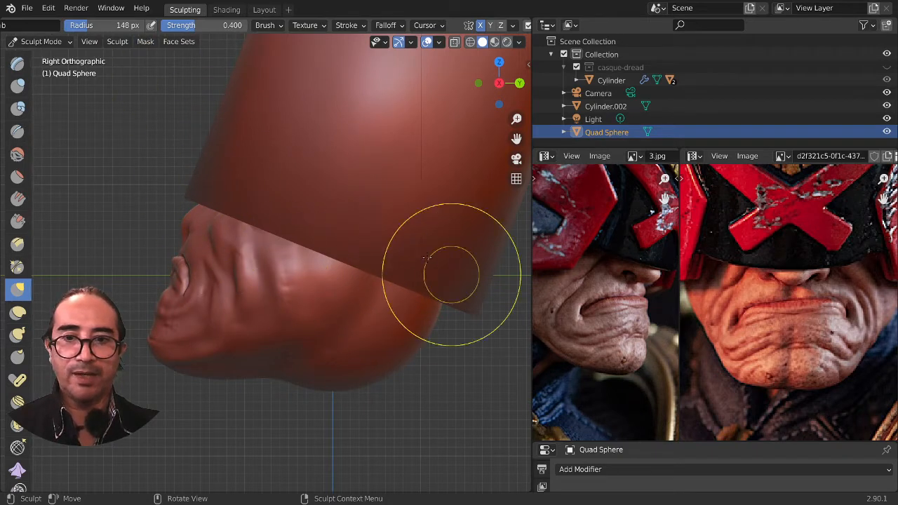
Step: Move the helmet cylinder forward over the face in the Layout workspace, to about Y 0.153 m and Z 1.313 m
left_click(264, 10)
left_click(404, 183)
key("KP_3")
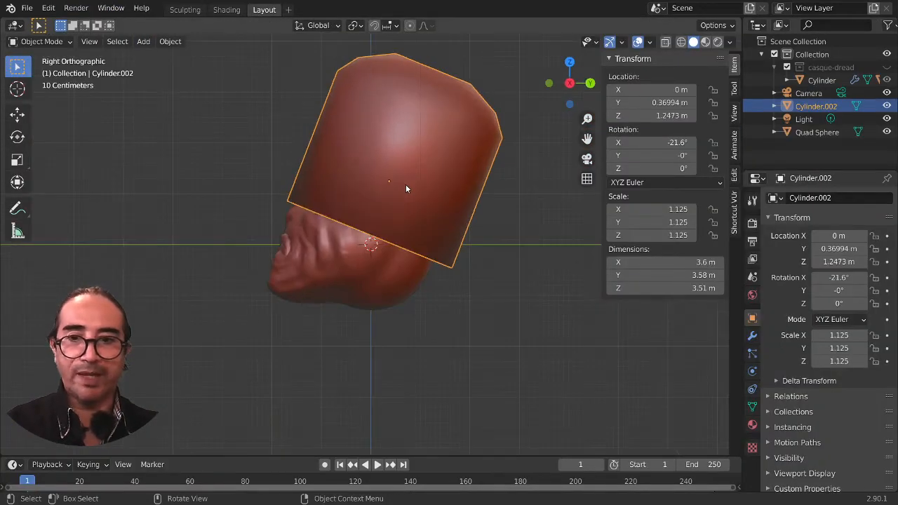
key("g")
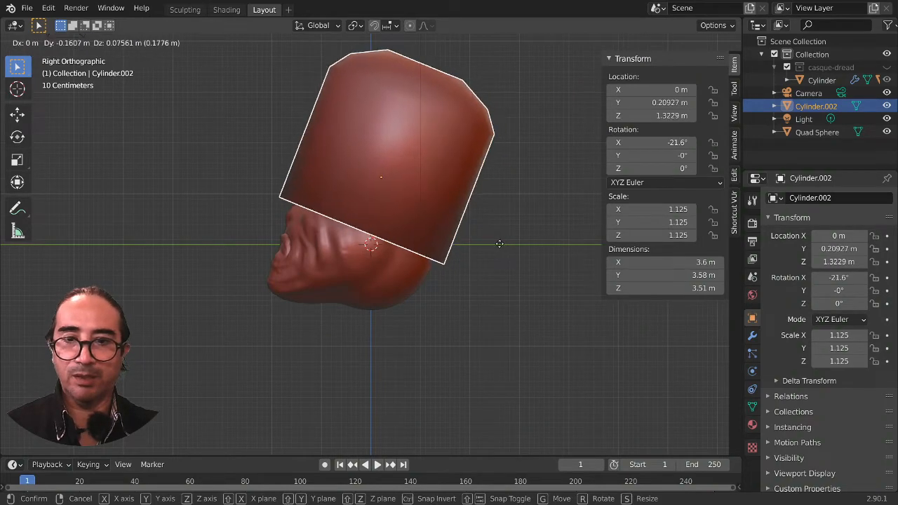
left_click(487, 241)
scroll(261, 212, "up", 3)
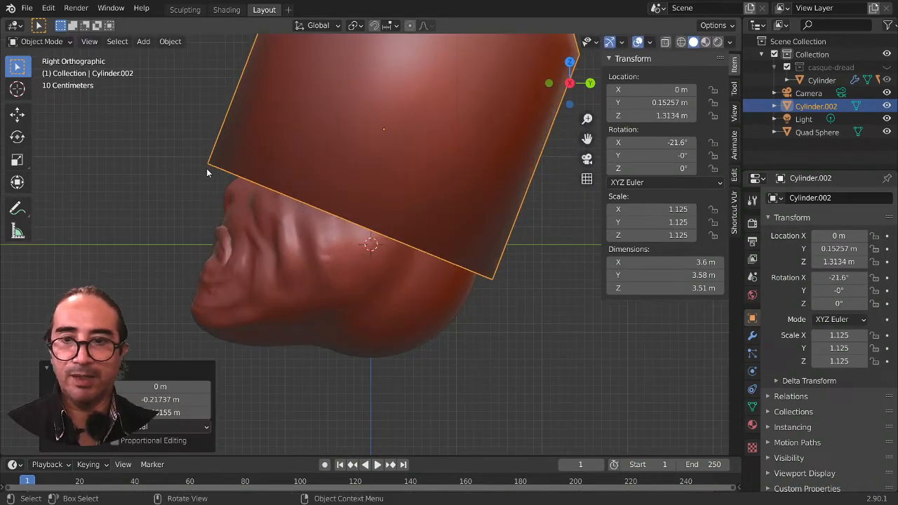
middle_click_drag(211, 176, 354, 265)
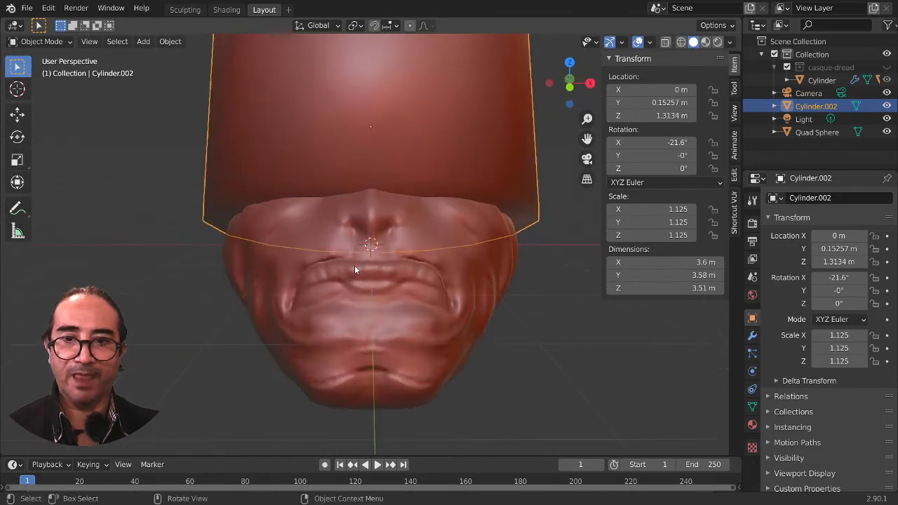
Step: Make the Quad Sphere face the active object again and return to the Sculpting workspace
left_click(186, 10)
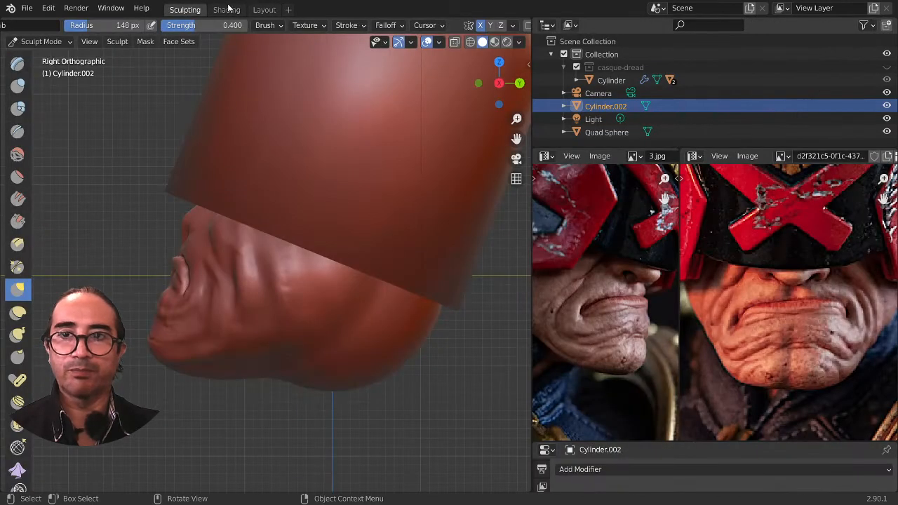
left_click(264, 10)
left_click(371, 340)
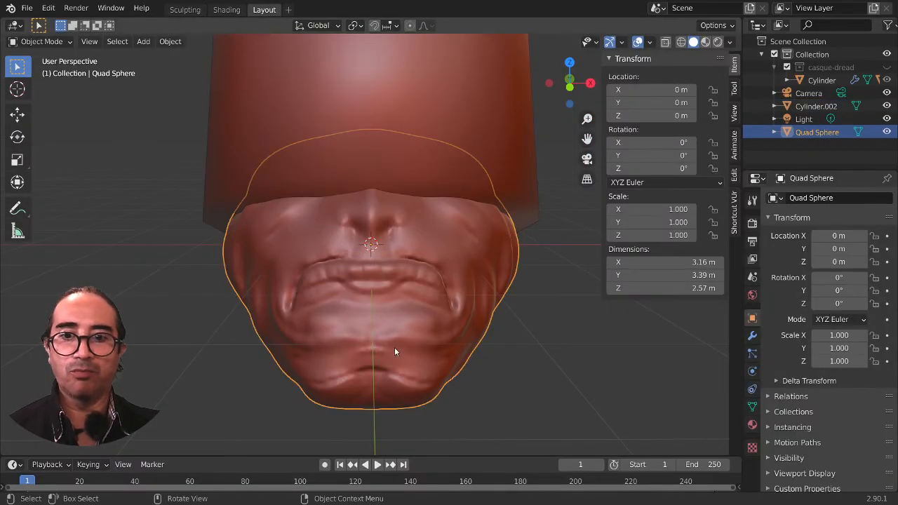
left_click(185, 10)
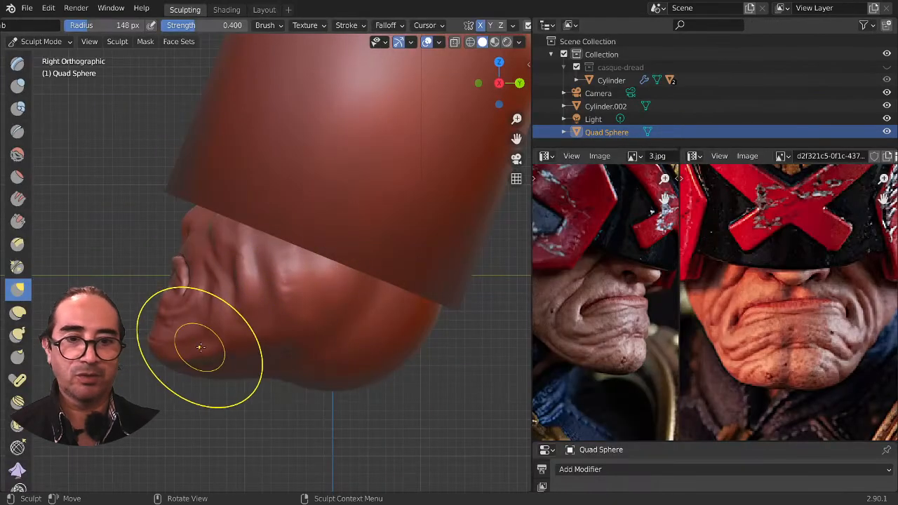
Step: Build up a protruding, rounded nose tip above the upper lip with the Layer brush at a 38 px radius
scroll(203, 362, "up", 2)
middle_click_drag(188, 364, 358, 371)
scroll(304, 365, "down", 3)
scroll(357, 372, "up", 2)
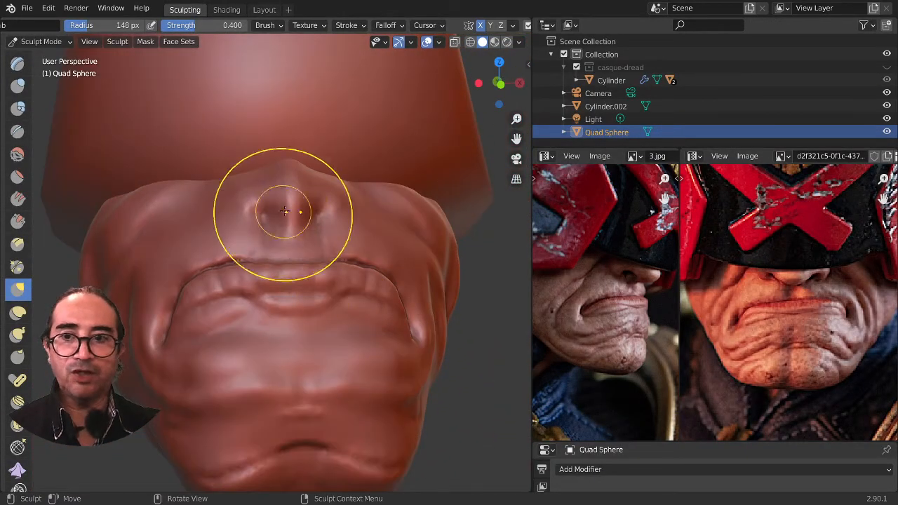
left_click(21, 63)
middle_click_drag(342, 168, 336, 223)
scroll(331, 231, "down", 2)
scroll(315, 240, "up", 2)
key("f")
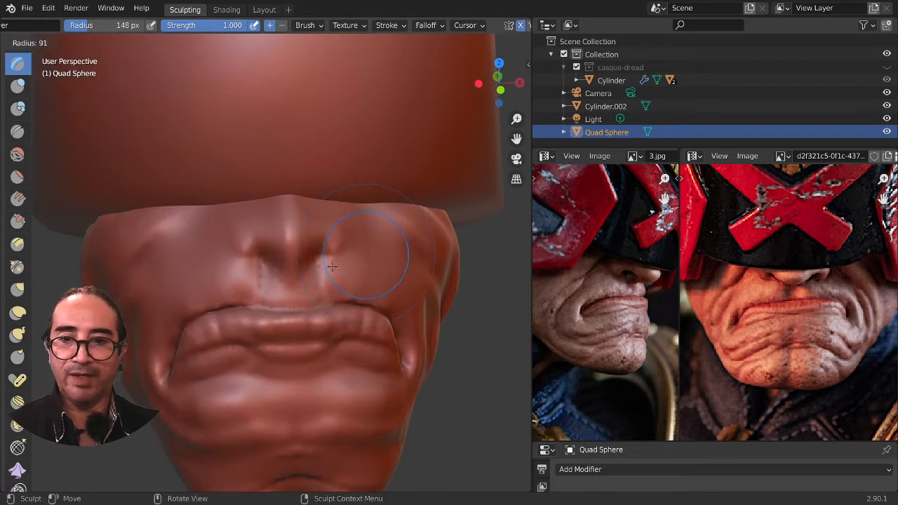
left_click(314, 278)
mouse_move(285, 259)
left_mouse_down()
mouse_move(275, 237)
mouse_move(267, 244)
left_mouse_up()
middle_click_drag(272, 225, 281, 293)
left_click_drag(280, 292, 275, 254)
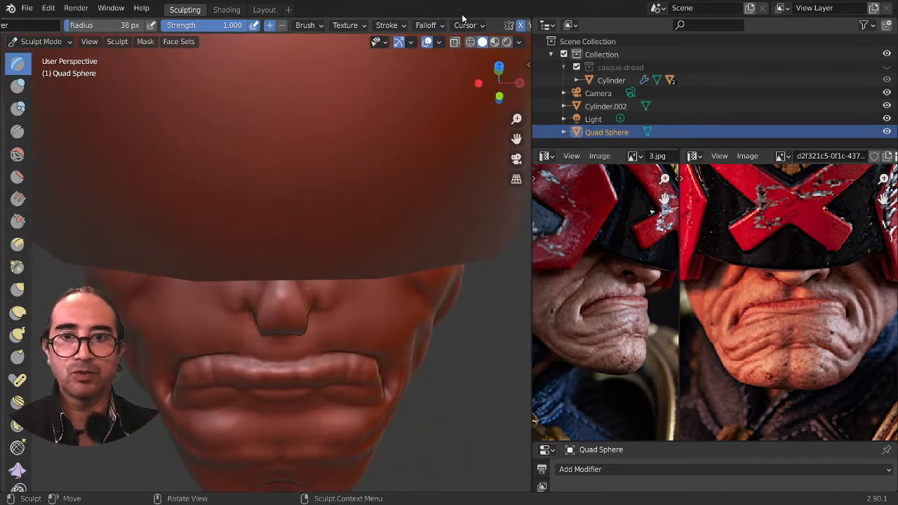
scroll(449, 25, "down", 5)
middle_click_drag(249, 362, 365, 276)
middle_click_drag(445, 272, 305, 231)
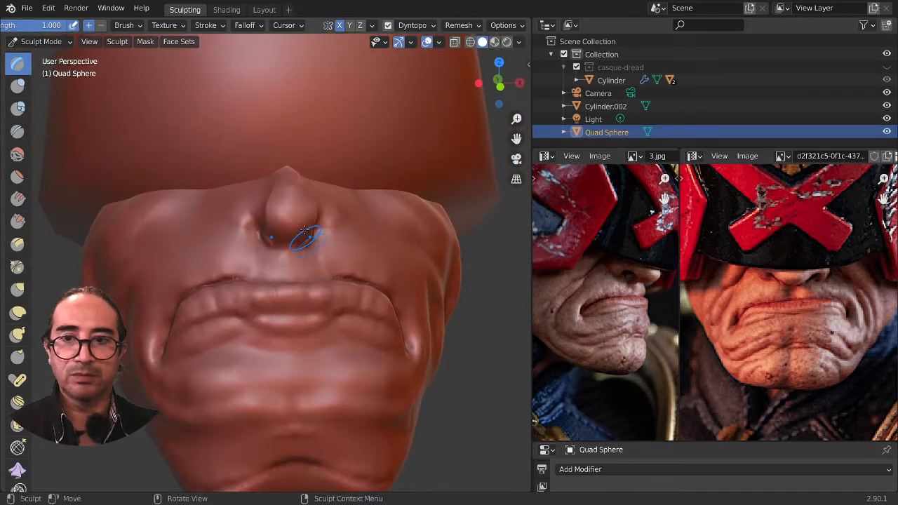
Step: Add rounded nostril wings on both sides of the nose tip with the Layer brush at strength 1.000
middle_click_drag(260, 202, 284, 263)
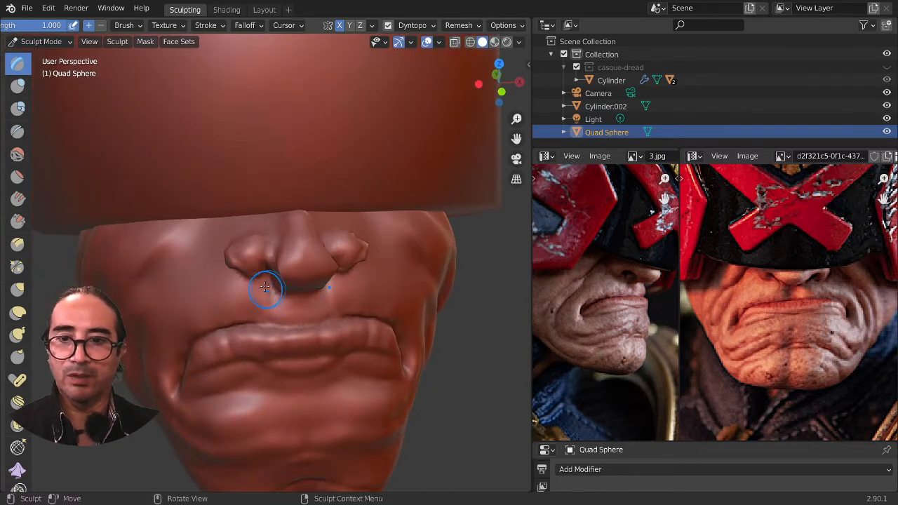
left_click_drag(249, 248, 250, 249)
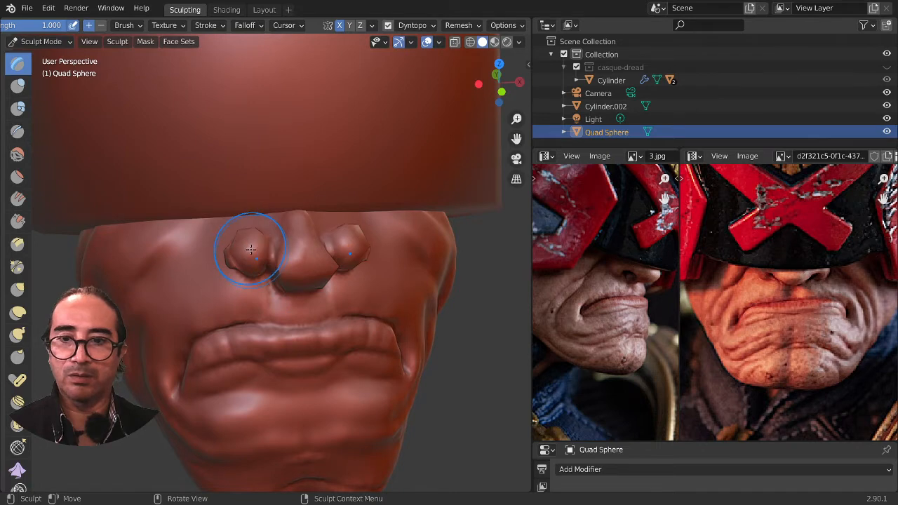
middle_click_drag(251, 248, 267, 226)
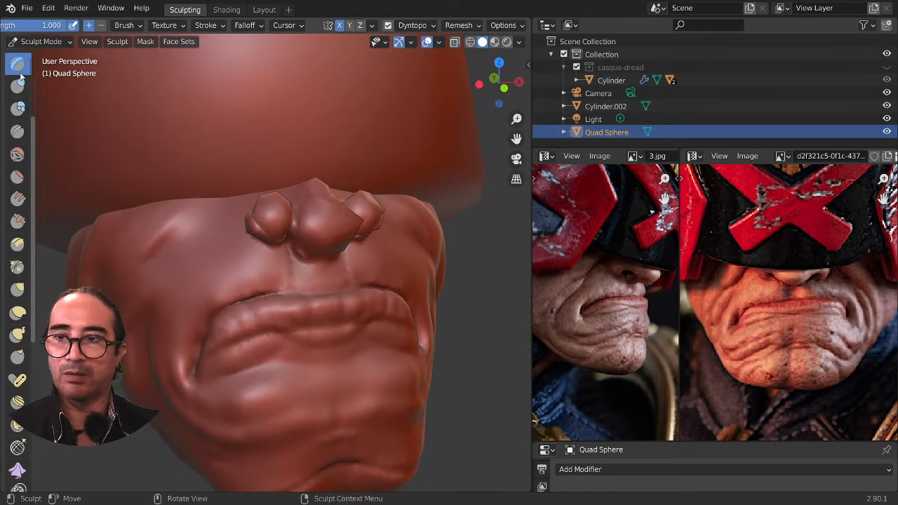
scroll(14, 227, "up", 4)
left_click(18, 179)
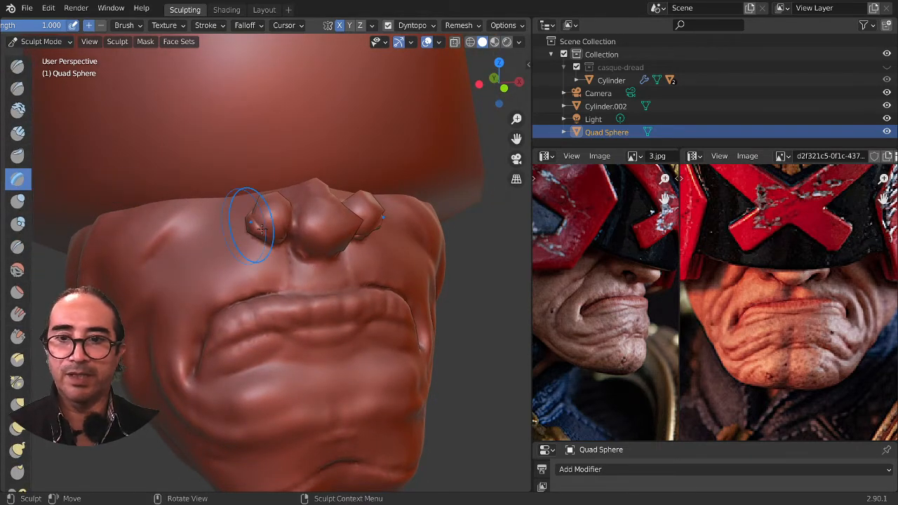
middle_click_drag(251, 201, 280, 245)
left_click_drag(295, 273, 301, 294)
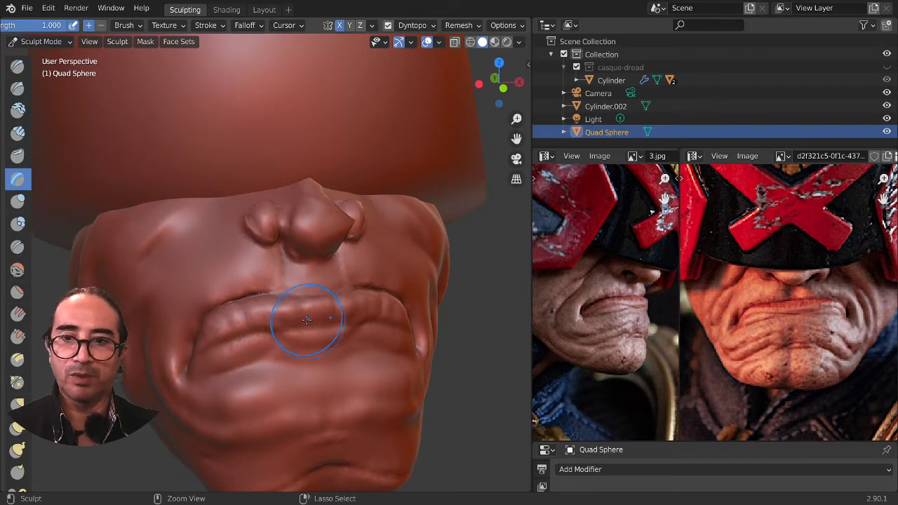
middle_click_drag(307, 320, 283, 280)
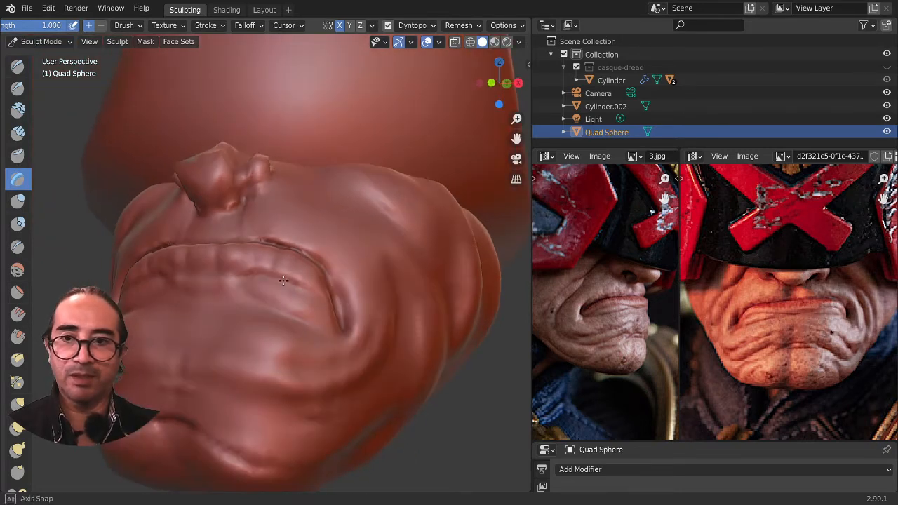
Step: Try shaping the nostrils with the Draw brush at strength 0.500, and undo the nostril strokes
left_click(17, 66)
mouse_move(105, 200)
middle_mouse_down()
mouse_move(280, 260)
mouse_move(356, 232)
middle_mouse_up()
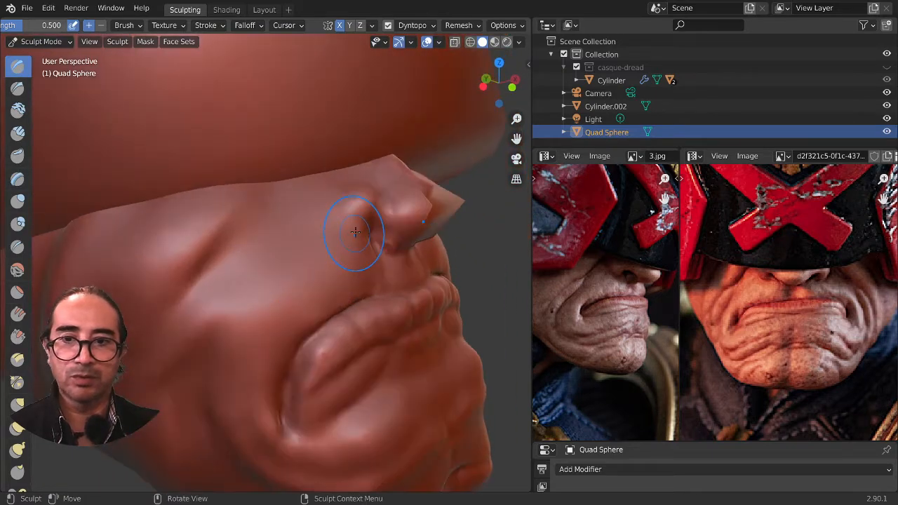
mouse_move(364, 205)
left_mouse_down()
mouse_move(351, 206)
mouse_move(360, 220)
mouse_move(342, 202)
mouse_move(343, 223)
left_mouse_up()
middle_click_drag(381, 240, 324, 226)
mouse_move(294, 211)
left_mouse_down()
mouse_move(273, 205)
mouse_move(282, 184)
left_mouse_up()
key("ctrl+z")
key("ctrl+z")
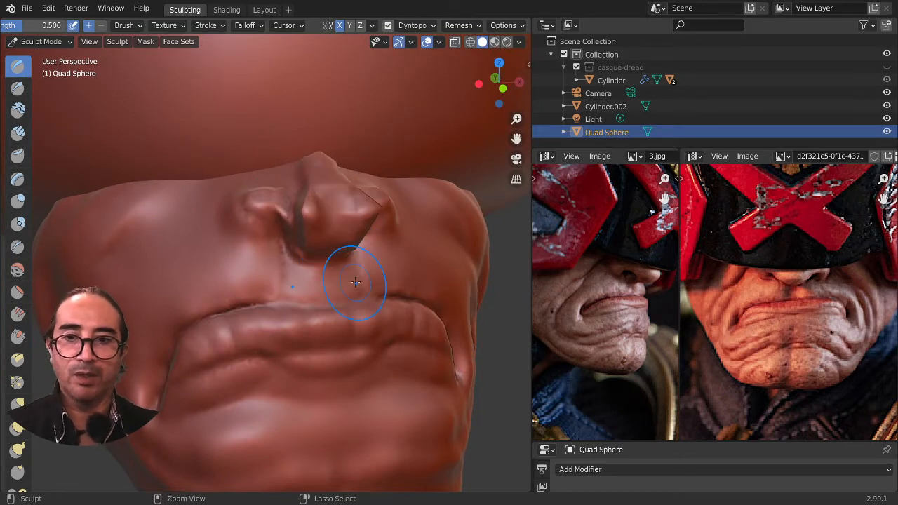
key("ctrl+z")
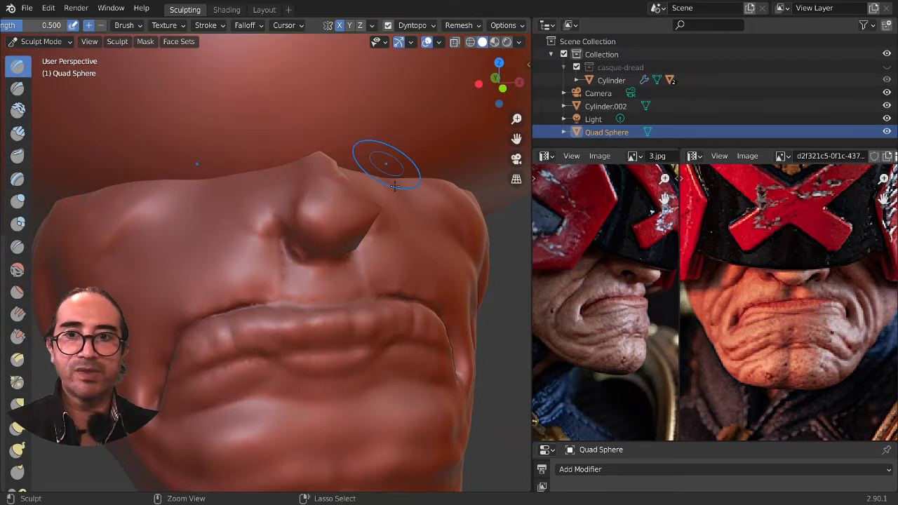
Step: Check the mesh density around the nose in Edit Mode, and smooth the nose tip with the Smooth brush at 78 px radius
left_click(433, 26)
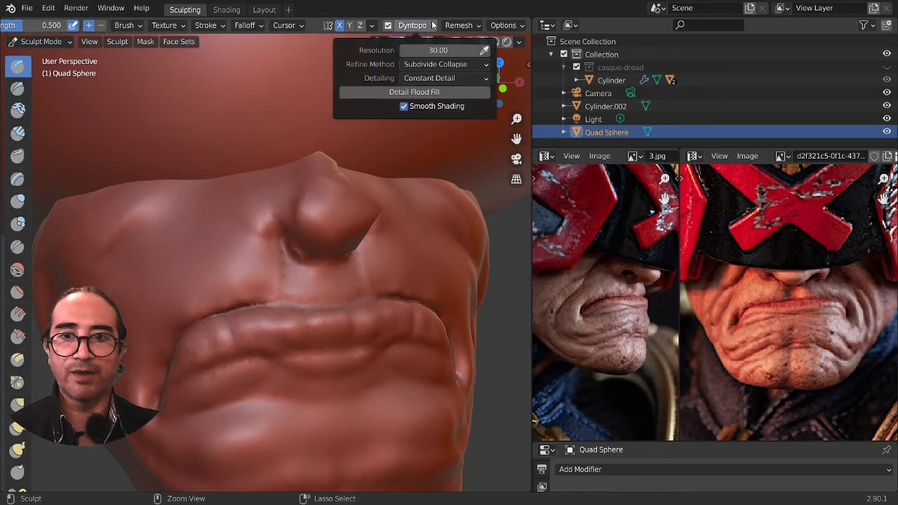
key("Tab")
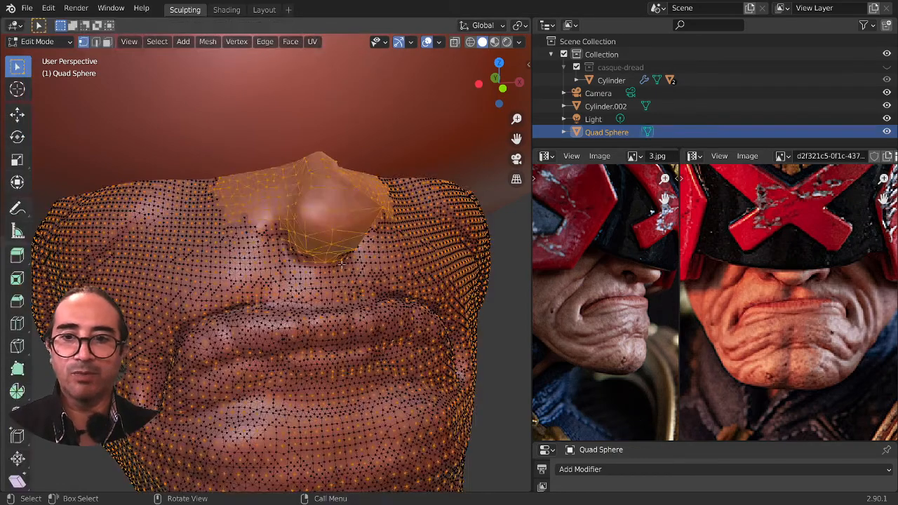
middle_click_drag(385, 280, 273, 221)
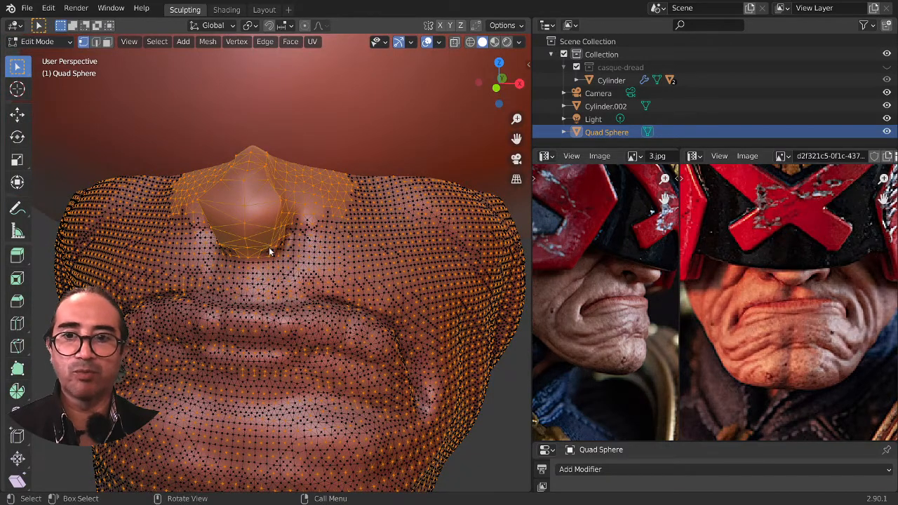
key("Tab")
middle_click_drag(246, 247, 302, 276)
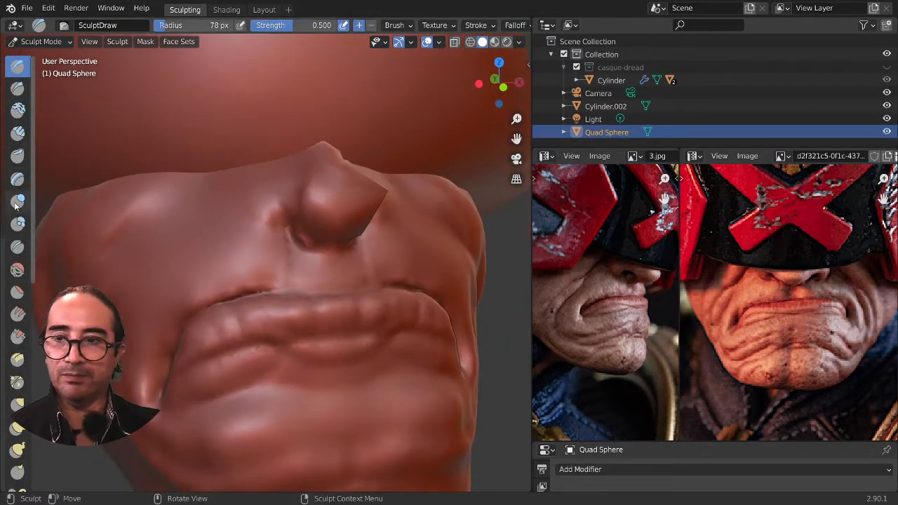
left_click(17, 273)
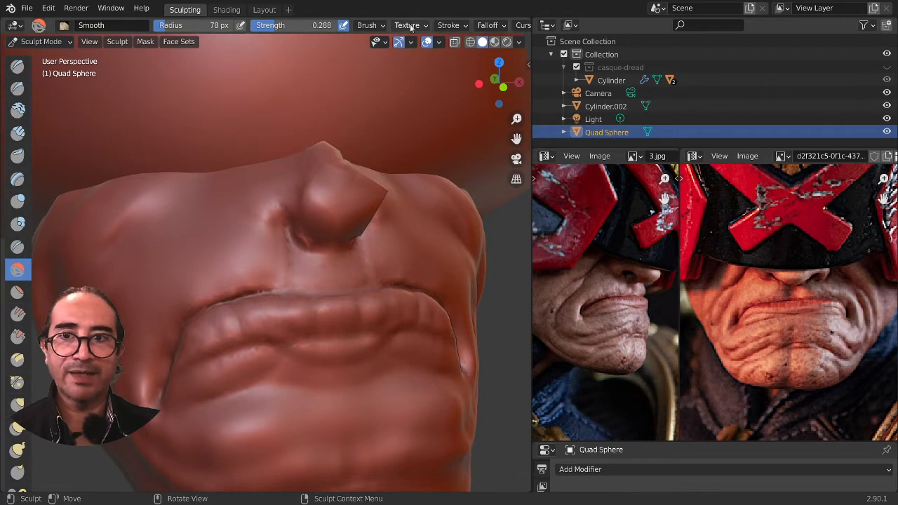
scroll(442, 28, "down", 5)
scroll(479, 27, "down", 3)
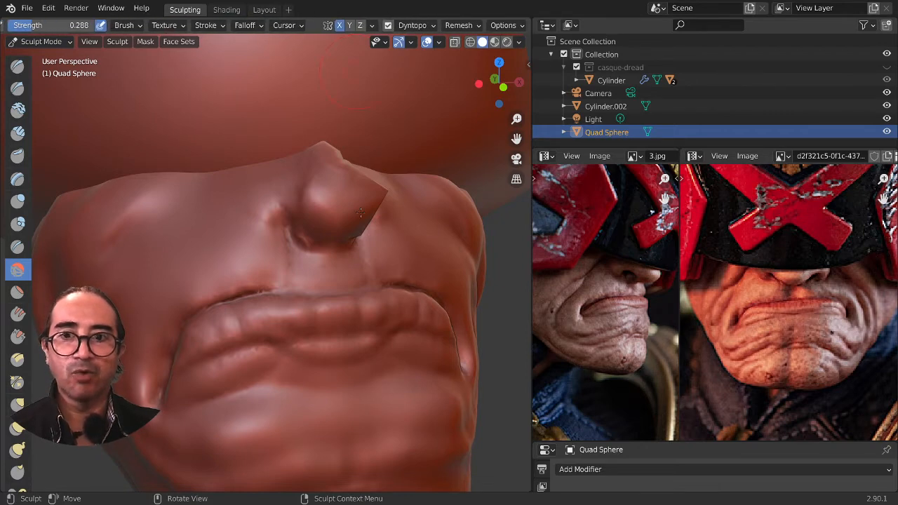
mouse_move(317, 203)
left_mouse_down()
mouse_move(312, 194)
mouse_move(335, 197)
mouse_move(344, 183)
mouse_move(350, 217)
left_mouse_up()
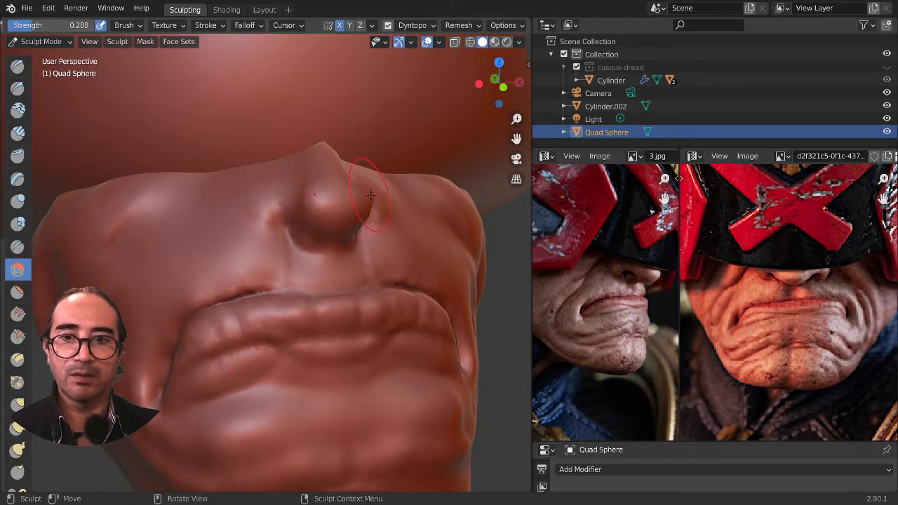
middle_click_drag(371, 194, 343, 235)
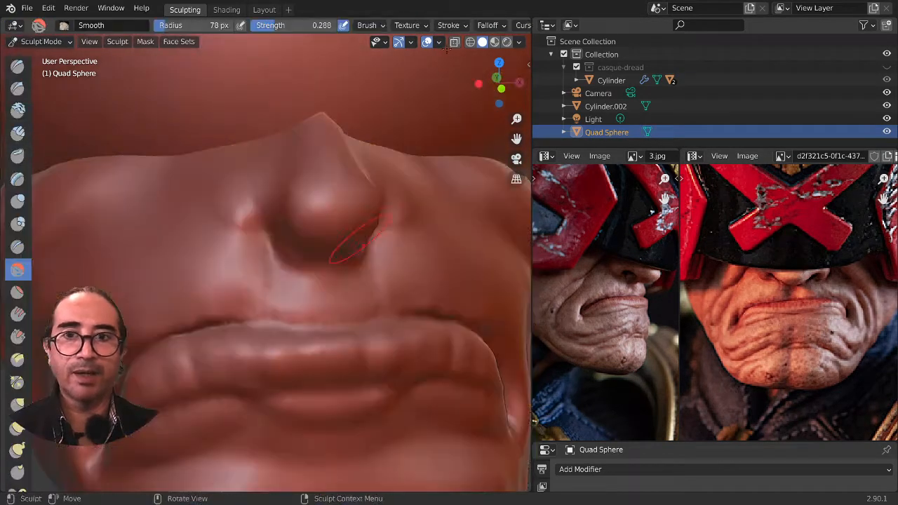
Step: Apply a Dyntopo Detail Flood Fill to the face mesh with Constant Detail at resolution 30
scroll(449, 27, "right", 5)
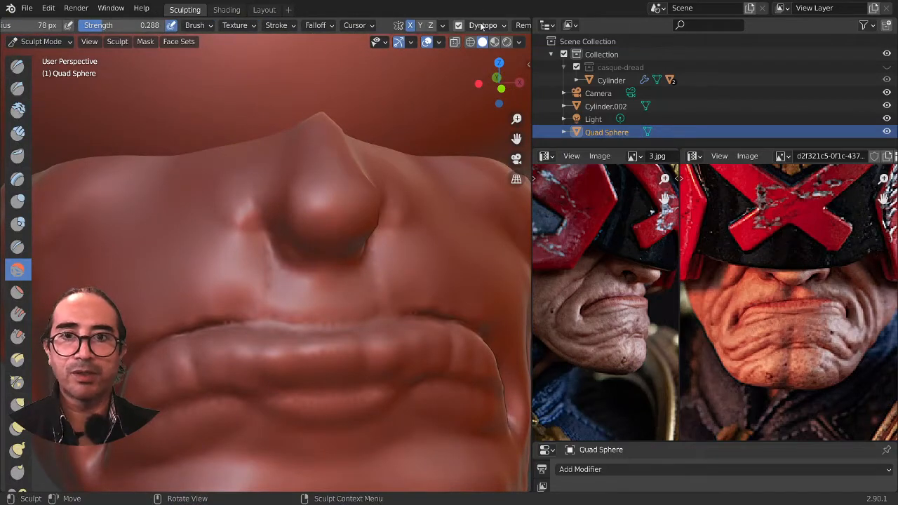
scroll(482, 25, "right", 3)
left_click(423, 26)
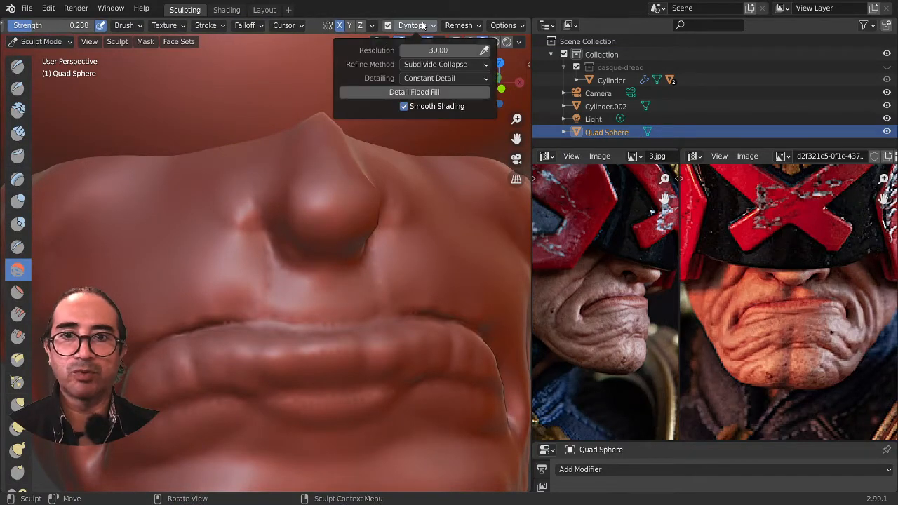
left_click(446, 96)
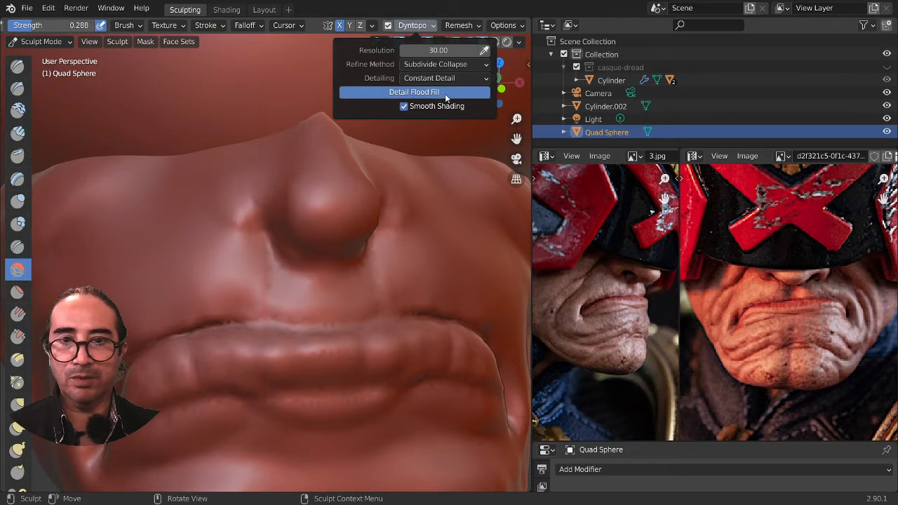
left_click(452, 78)
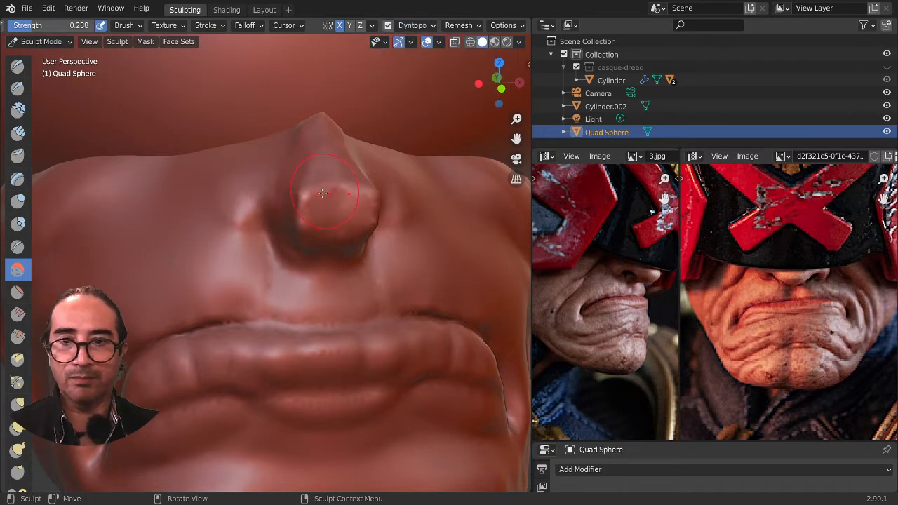
Step: Smooth the refined nose tip and its underside with the Smooth brush at strength 0.288, and check the mesh density in Edit Mode
left_click_drag(332, 195, 312, 195)
key("Tab")
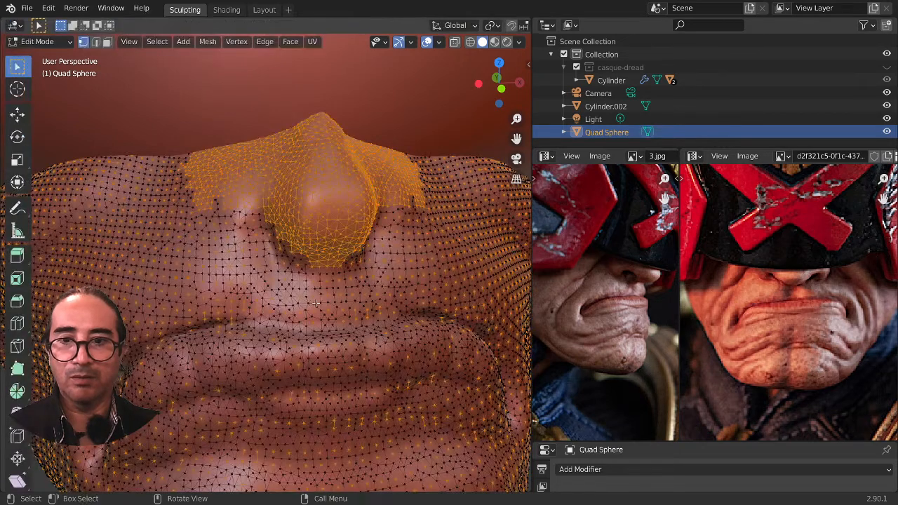
key("Tab")
middle_click_drag(319, 298, 404, 209)
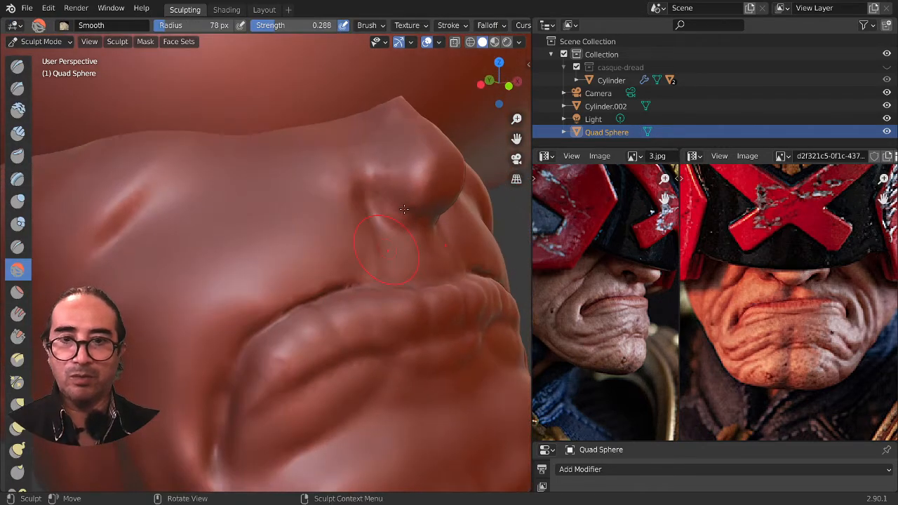
left_click_drag(415, 183, 422, 200)
scroll(423, 238, "down", 2)
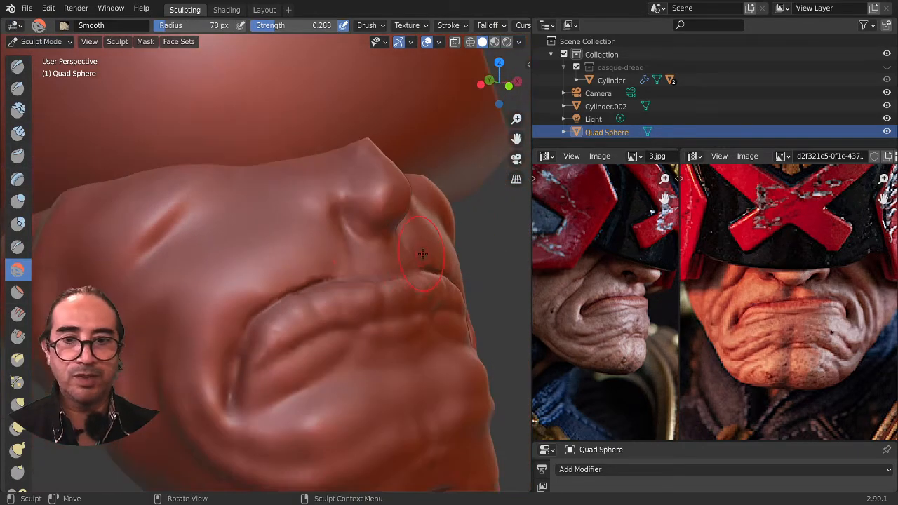
middle_click_drag(408, 221, 423, 216)
scroll(416, 188, "up", 3)
scroll(417, 187, "down", 3)
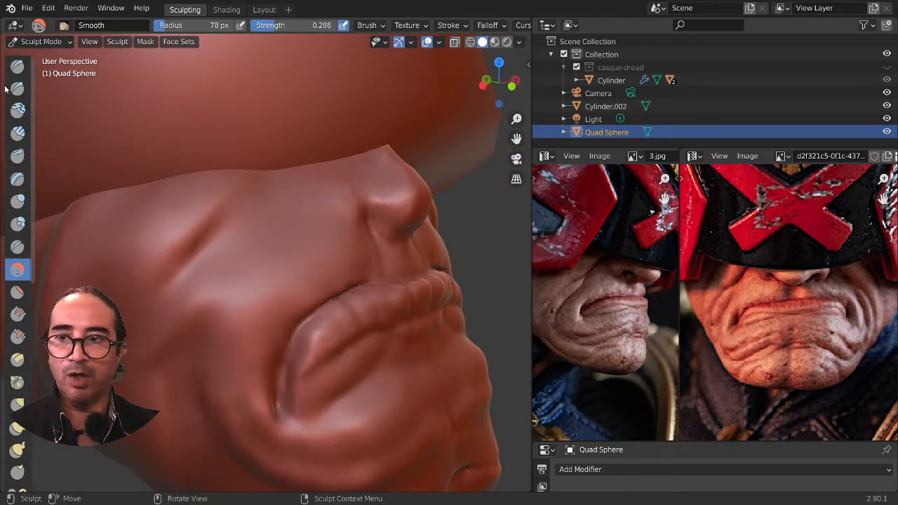
Step: Build up curved nostril wings on both sides of the nose with the Draw brush at a 52 px radius
left_click(15, 66)
key("f")
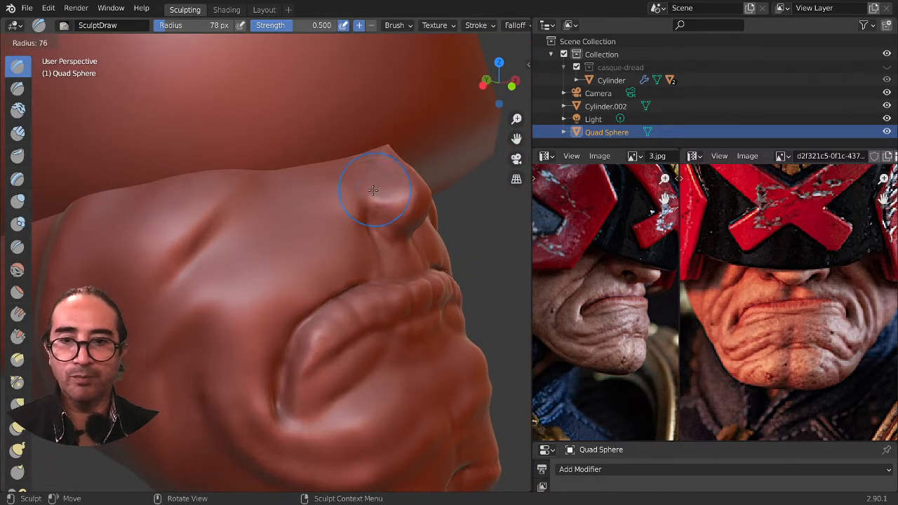
left_click(362, 199)
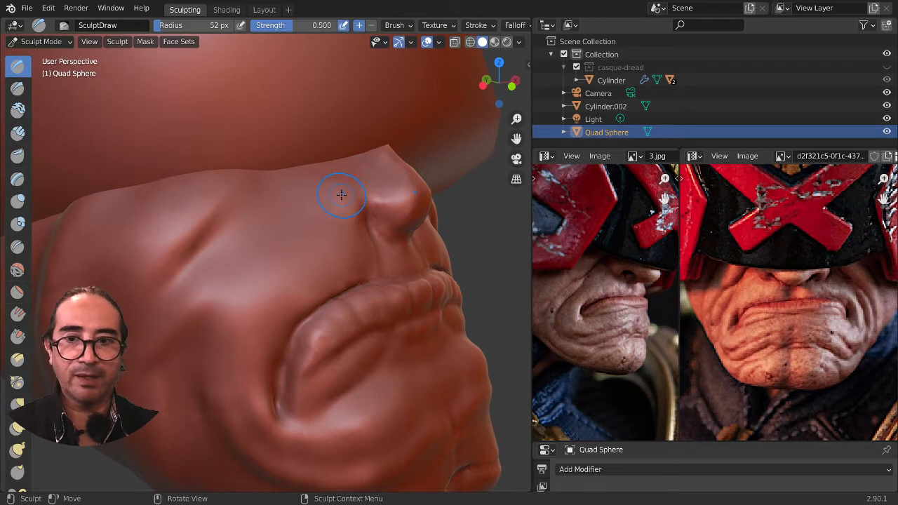
left_click_drag(341, 194, 370, 183)
middle_click_drag(367, 191, 309, 232)
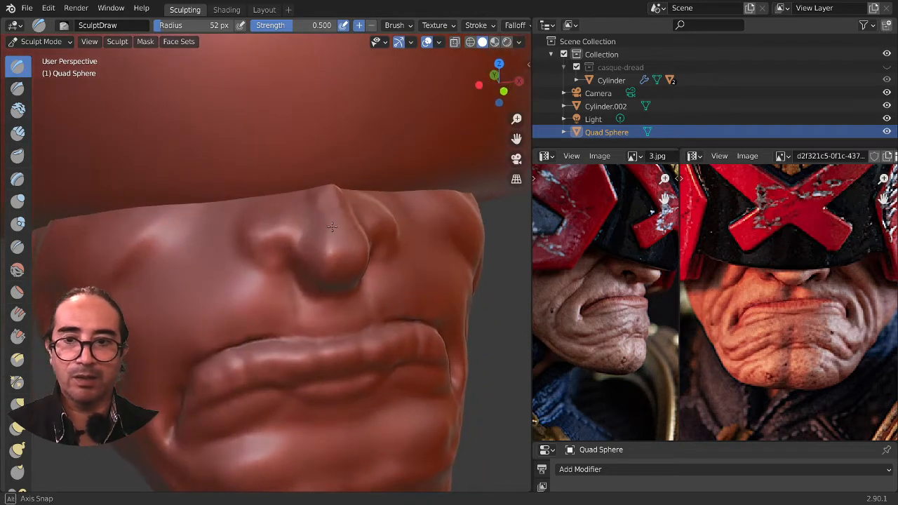
mouse_move(262, 221)
left_mouse_down()
mouse_move(303, 226)
mouse_move(308, 246)
left_mouse_up()
mouse_move(310, 263)
left_mouse_down()
mouse_move(304, 253)
mouse_move(261, 245)
left_mouse_up()
Step: Carve the nostril openings under the nose wings with the Draw brush at strength 0.500
mouse_move(276, 282)
middle_mouse_down()
mouse_move(341, 210)
mouse_move(319, 191)
middle_mouse_up()
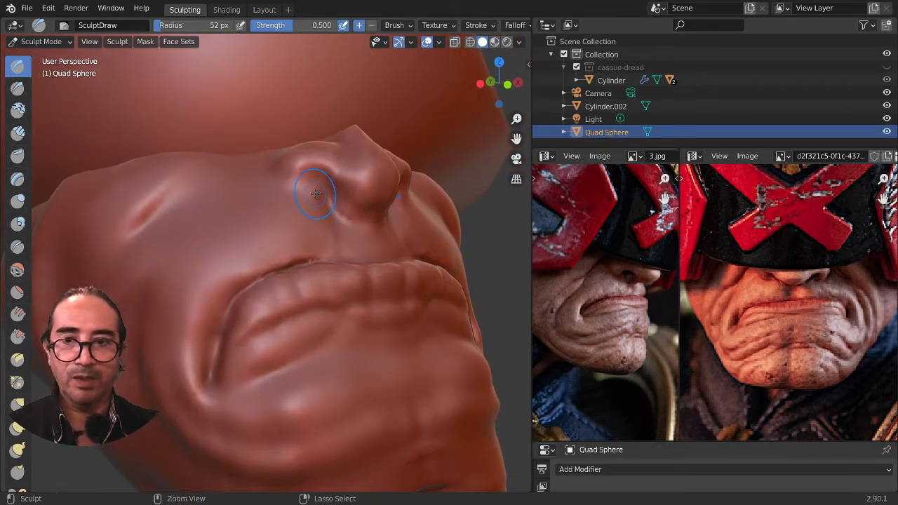
left_click_drag(316, 194, 311, 188)
middle_click_drag(312, 187, 297, 144)
left_click_drag(294, 146, 297, 147)
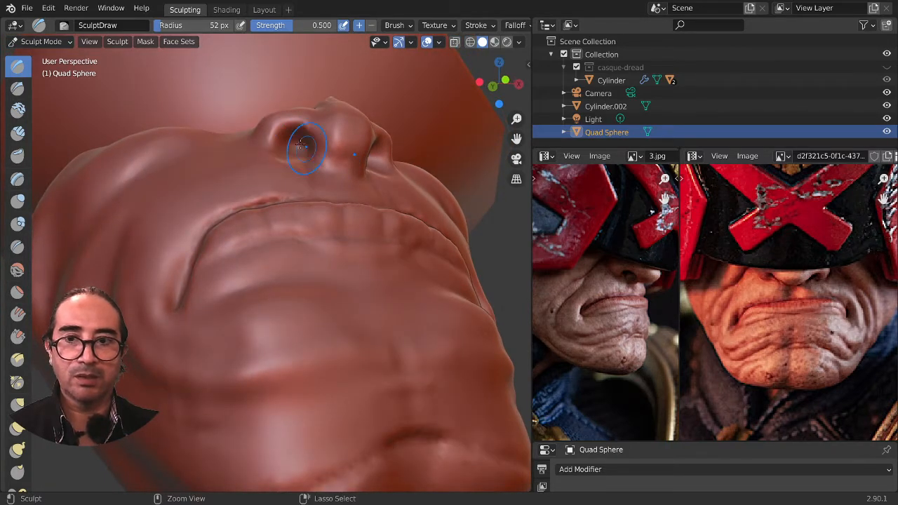
middle_click_drag(325, 170, 349, 248)
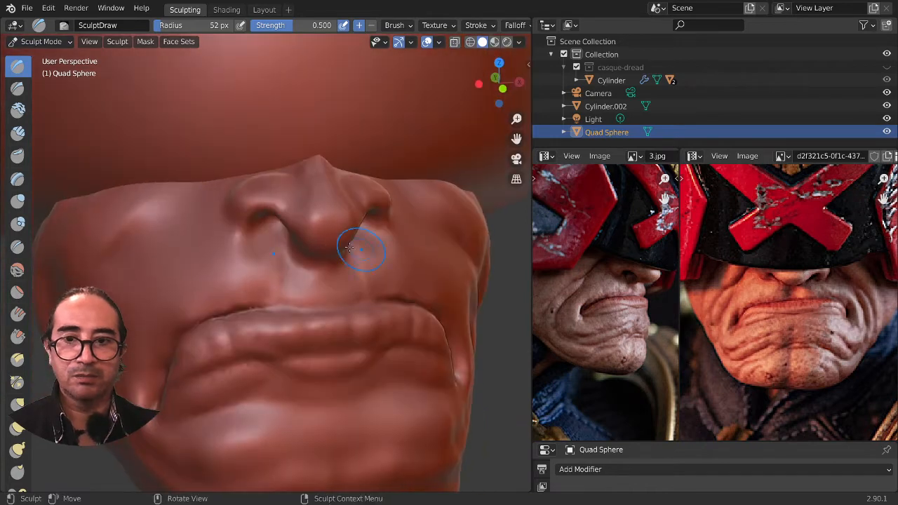
middle_click_drag(310, 282, 279, 262)
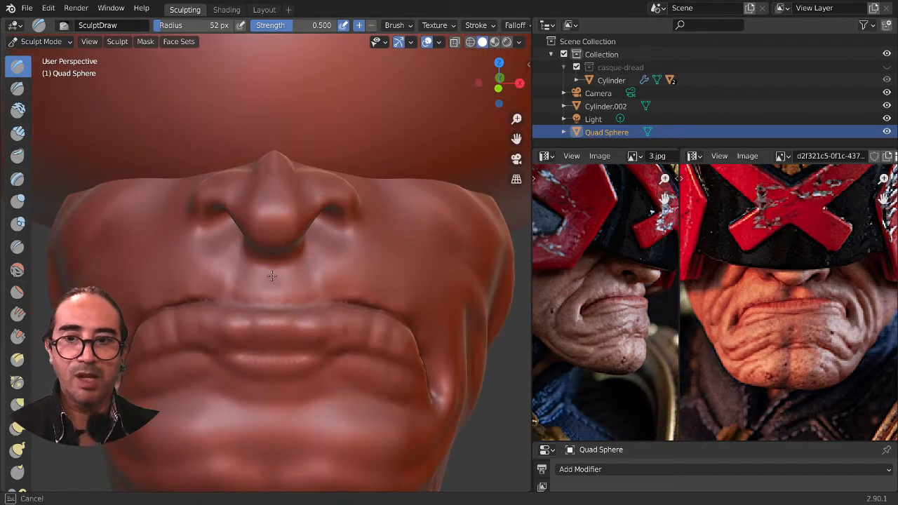
Step: Pull the nose farther forward from the face in the right side view with the Grab brush at a 169 px radius
middle_click_drag(275, 353, 183, 329)
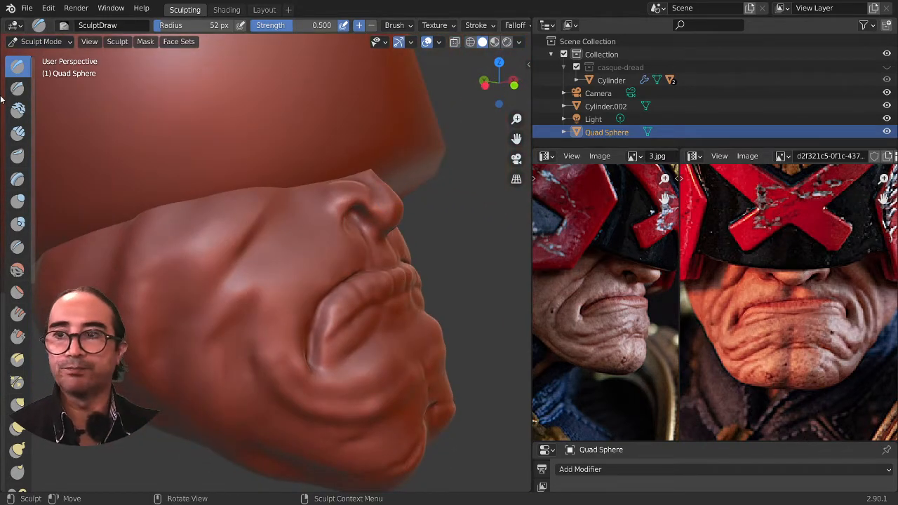
left_click(12, 408)
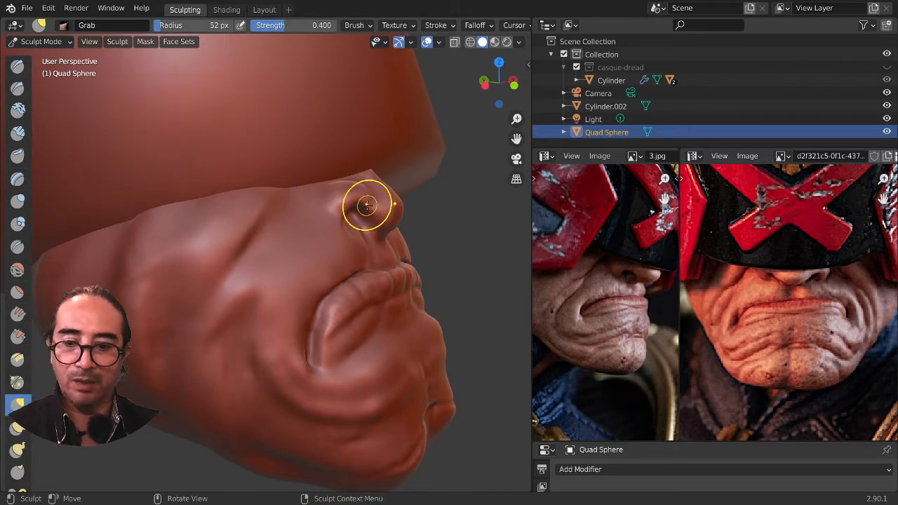
key("f")
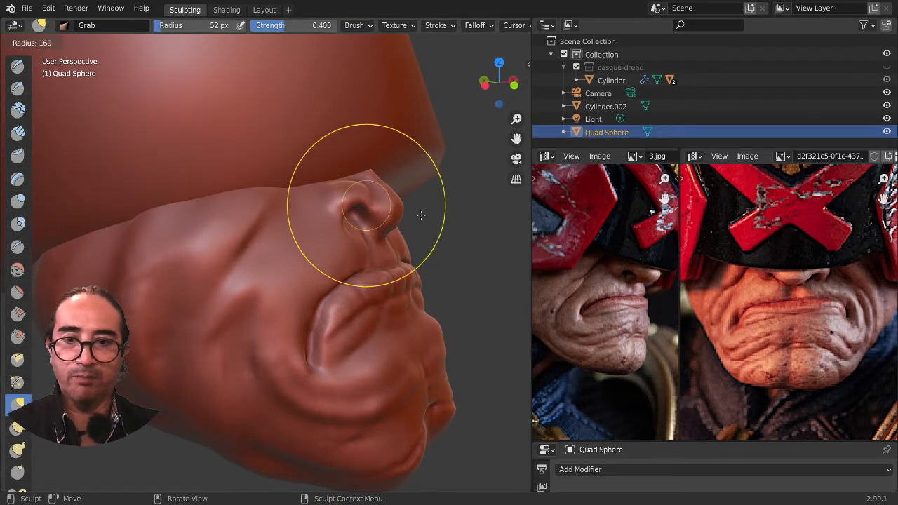
left_click(421, 217)
key("KP_3")
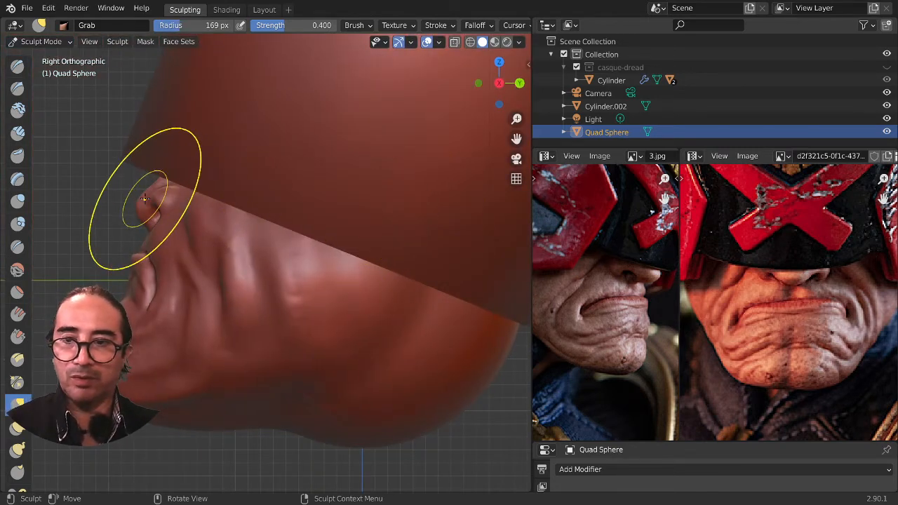
mouse_move(144, 196)
left_mouse_down()
mouse_move(146, 180)
mouse_move(156, 188)
left_mouse_up()
mouse_move(159, 195)
left_mouse_down()
mouse_move(146, 177)
mouse_move(128, 185)
left_mouse_up()
mouse_move(139, 193)
left_mouse_down()
mouse_move(128, 210)
mouse_move(151, 202)
mouse_move(129, 178)
mouse_move(137, 163)
mouse_move(130, 185)
left_mouse_up()
mouse_move(118, 210)
middle_mouse_down()
mouse_move(239, 223)
mouse_move(236, 235)
middle_mouse_up()
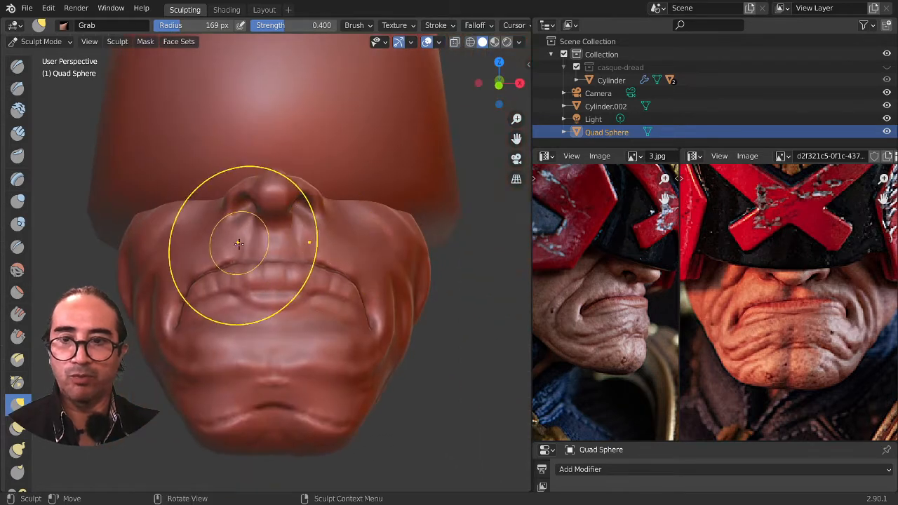
Step: Carve the philtrum groove between the nose and upper lip with the Draw brush at a 90 px radius
scroll(304, 254, "up", 3)
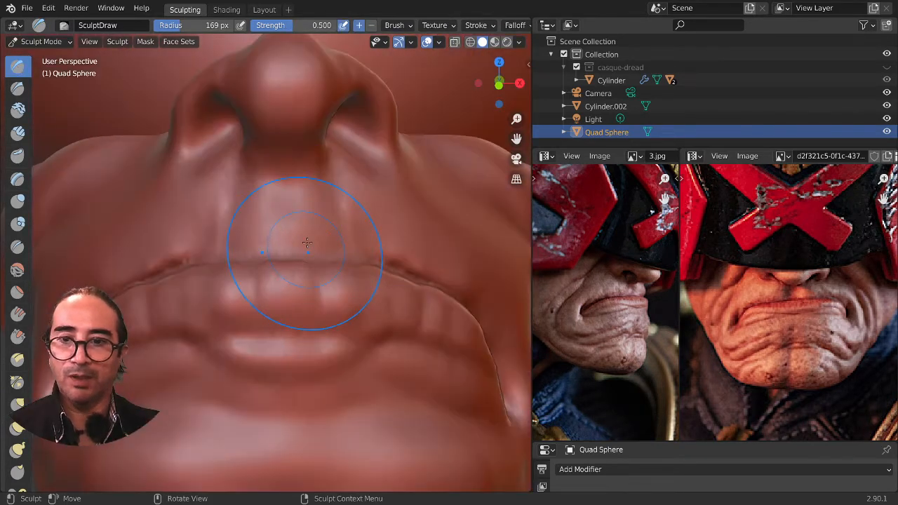
key("f")
left_click(286, 263)
middle_click_drag(286, 263, 309, 242)
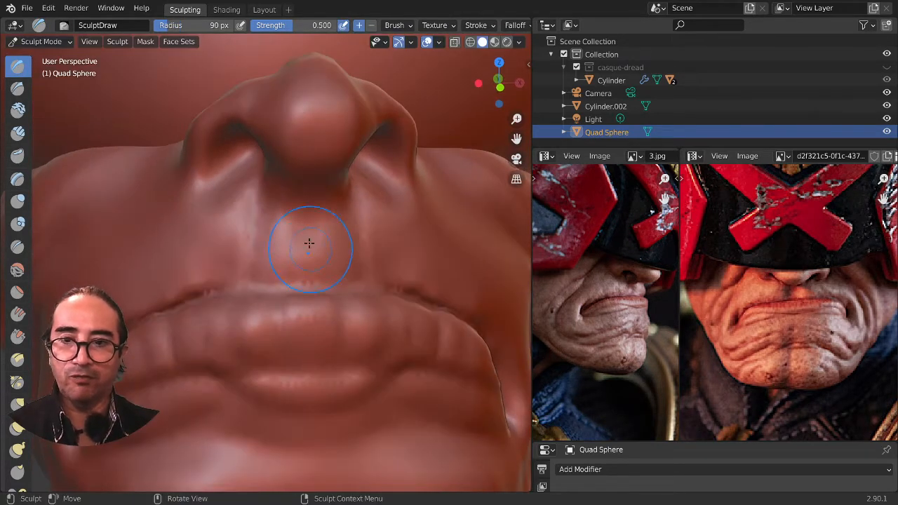
left_click_drag(308, 223, 307, 276)
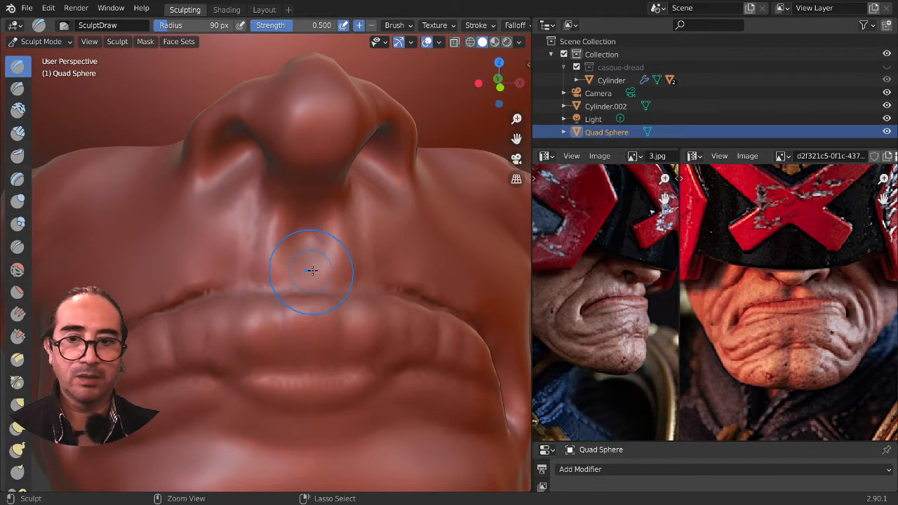
left_click_drag(310, 271, 296, 261, "ctrl")
Step: Sculpt the skin beside the philtrum and below the nostril wings with the Draw brush at strength 0.500
scroll(256, 287, "up", 2)
middle_click_drag(255, 290, 273, 275)
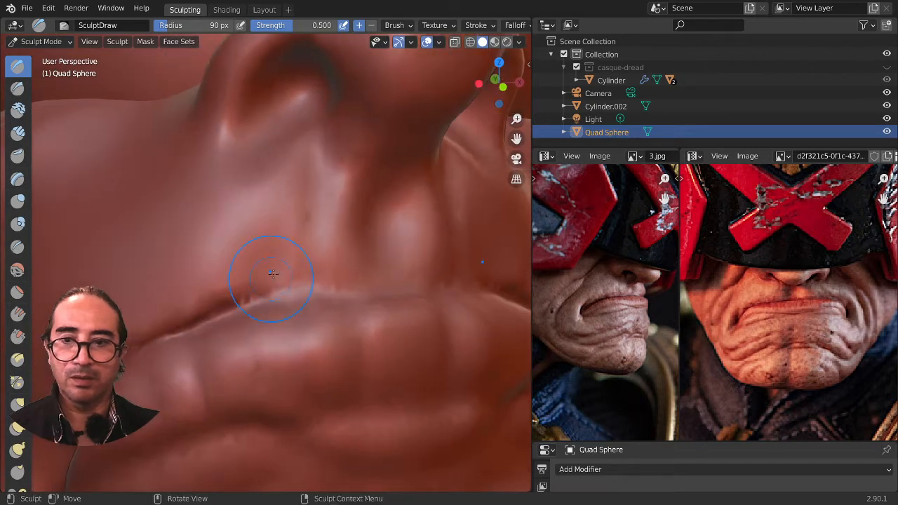
scroll(310, 257, "down", 2)
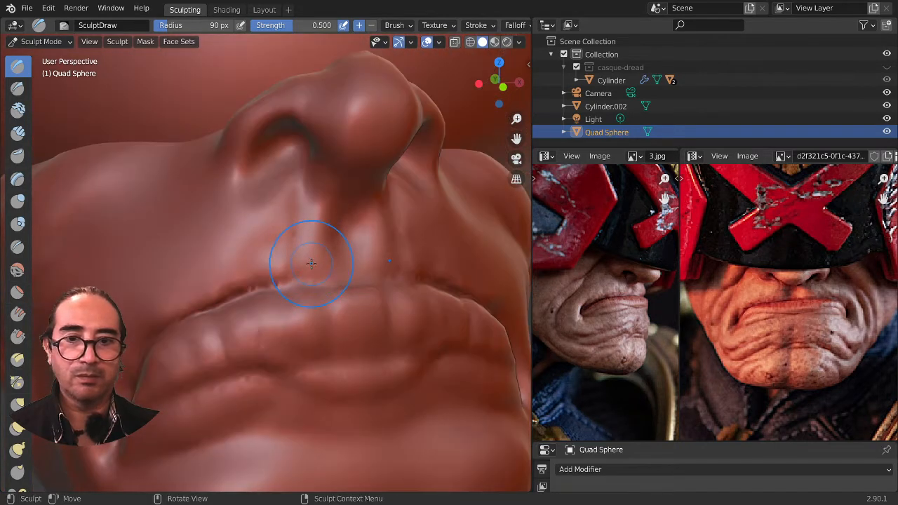
left_click_drag(282, 224, 282, 251, "ctrl")
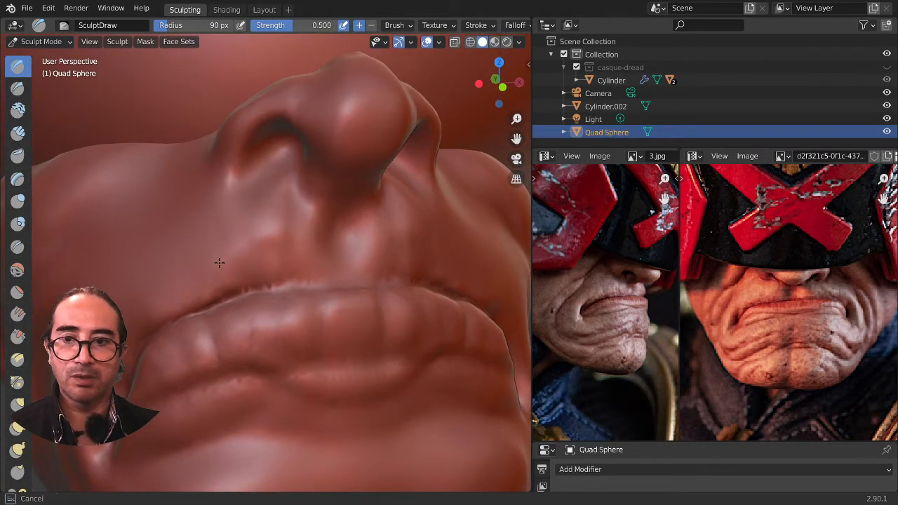
mouse_move(165, 266)
left_mouse_down()
mouse_move(197, 252)
mouse_move(178, 190)
left_mouse_up()
left_click_drag(214, 225, 211, 238)
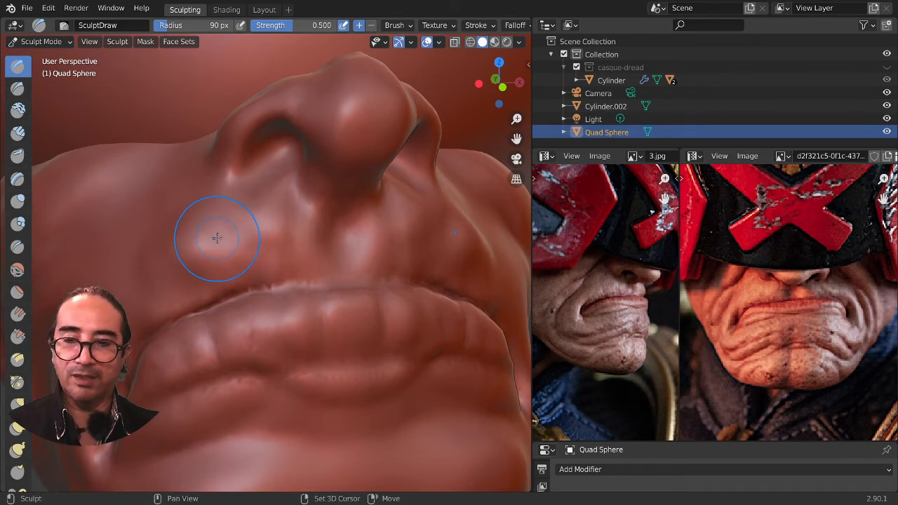
Step: Smooth the skin between the nostril wing and the mouth corner with the Smooth brush at a 135 px radius and strength 0.288
key("shift+s")
scroll(263, 265, "down", 4)
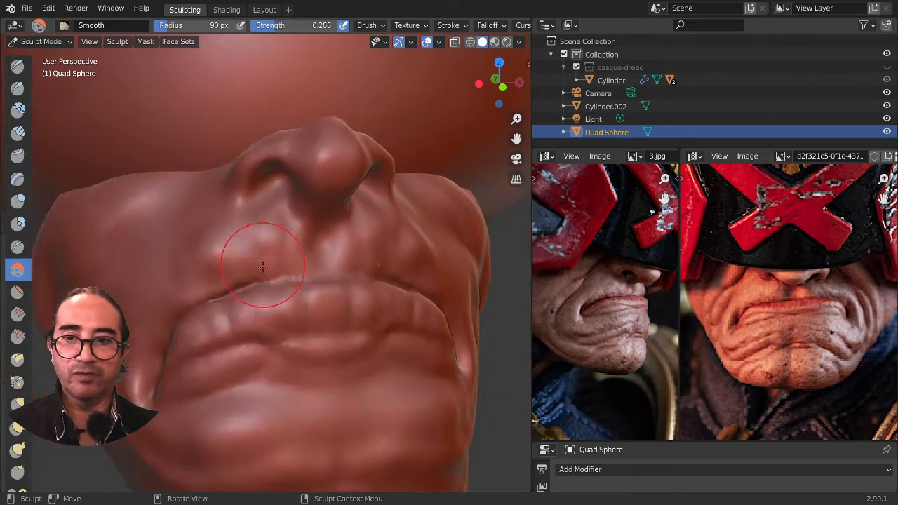
key("f")
left_click(261, 258)
mouse_move(236, 252)
left_mouse_down()
mouse_move(244, 281)
mouse_move(222, 257)
mouse_move(187, 318)
left_mouse_up()
mouse_move(188, 318)
middle_mouse_down()
mouse_move(263, 310)
mouse_move(259, 319)
middle_mouse_up()
middle_click_drag(298, 278, 37, 96)
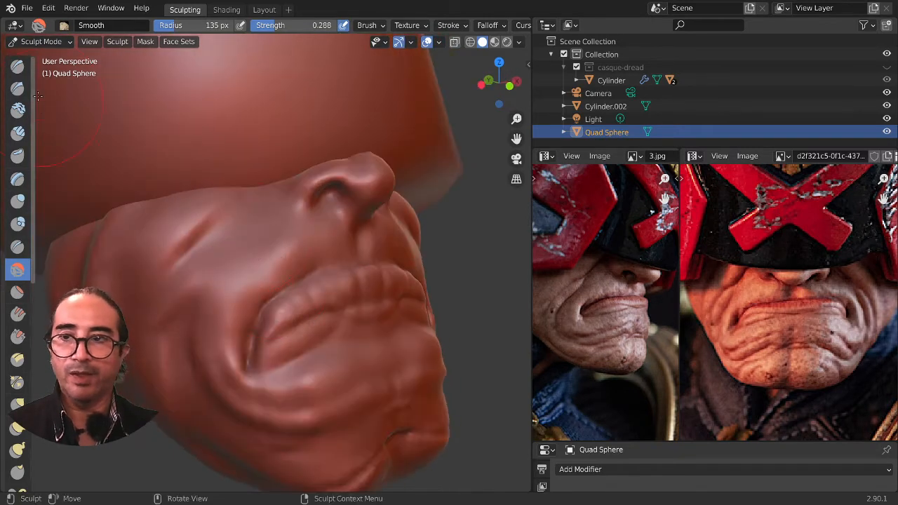
Step: Sculpt the upper cheek beside the nostril wing with the Draw brush at an 80 px radius and strength 0.500
left_click(26, 68)
key("f")
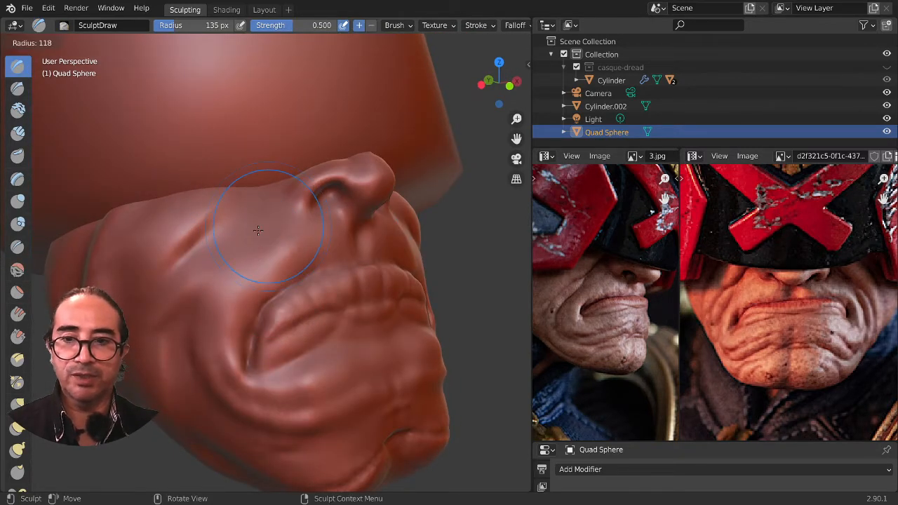
left_click(251, 240)
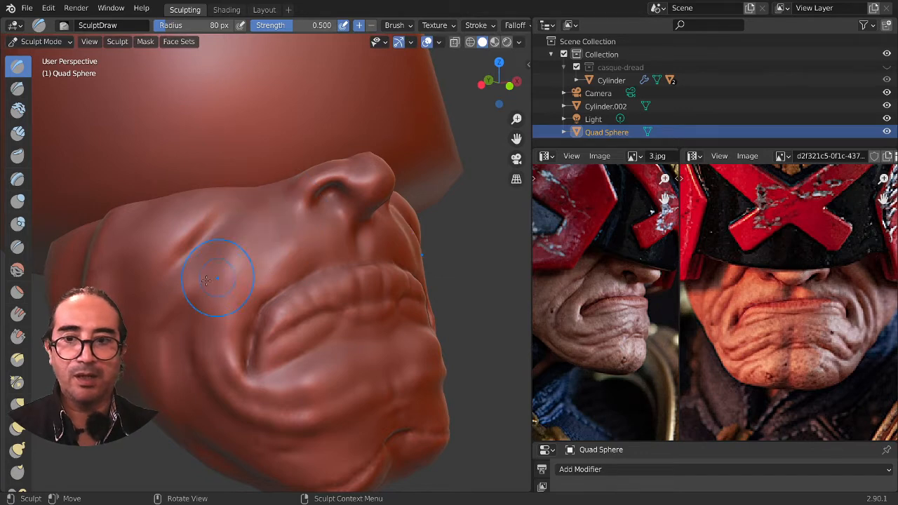
mouse_move(221, 311)
middle_mouse_down()
mouse_move(229, 271)
mouse_move(212, 275)
middle_mouse_up()
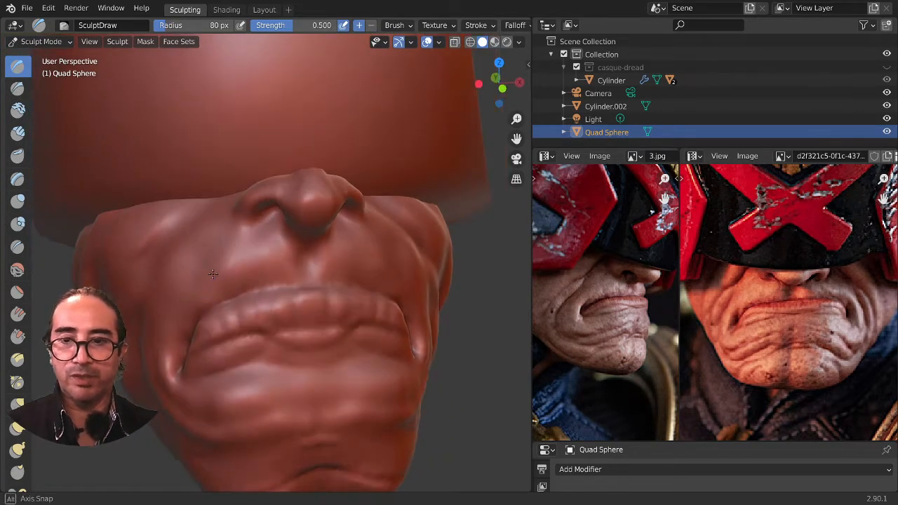
mouse_move(212, 219)
left_mouse_down()
mouse_move(197, 257)
mouse_move(208, 232)
left_mouse_up()
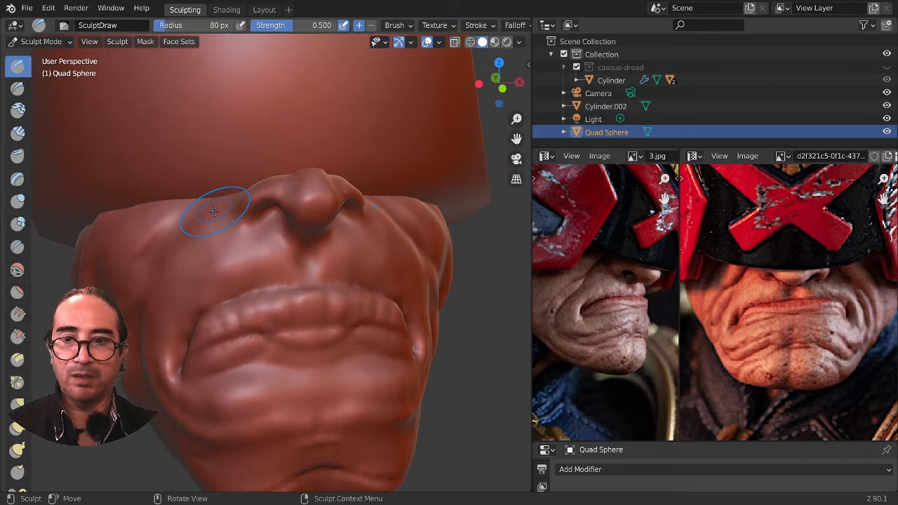
middle_click_drag(212, 237, 224, 224)
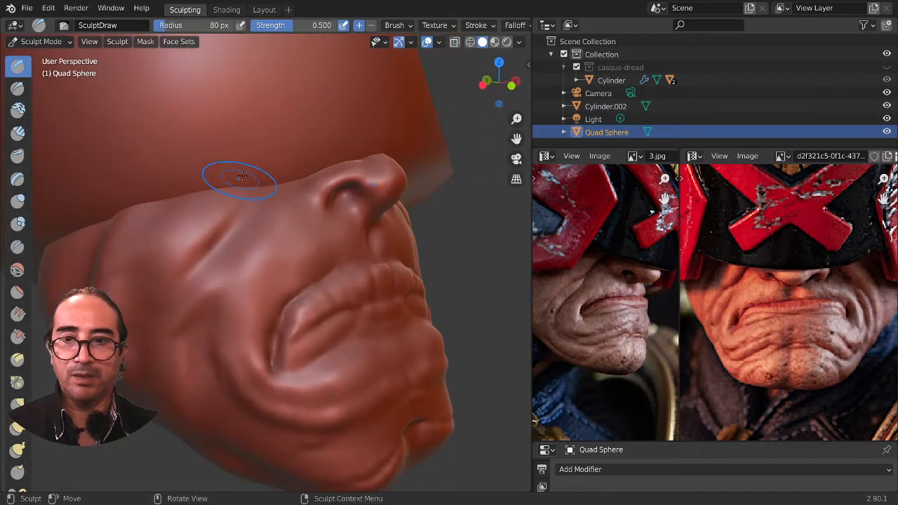
Step: Undo the last stroke on the cheek and carve the cheek fold below the helmet with the Crease brush at 80 px
middle_click_drag(190, 290, 215, 304)
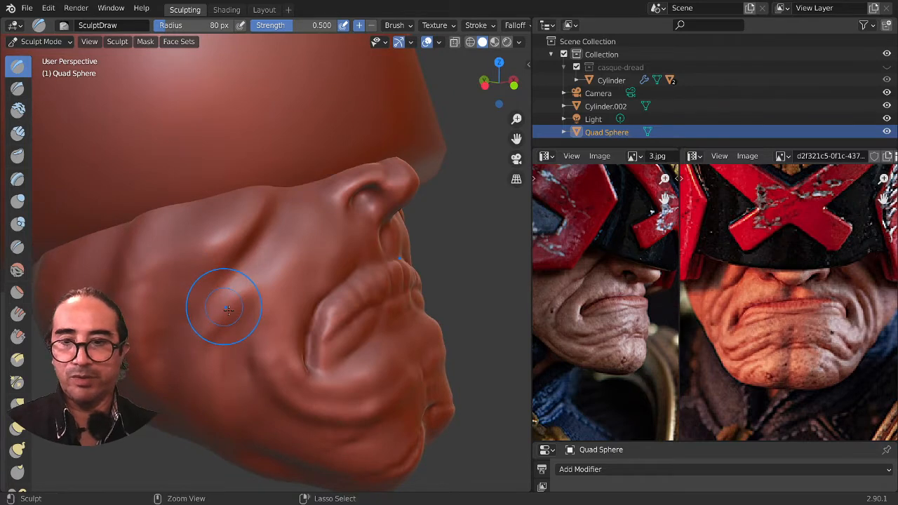
key("ctrl+z")
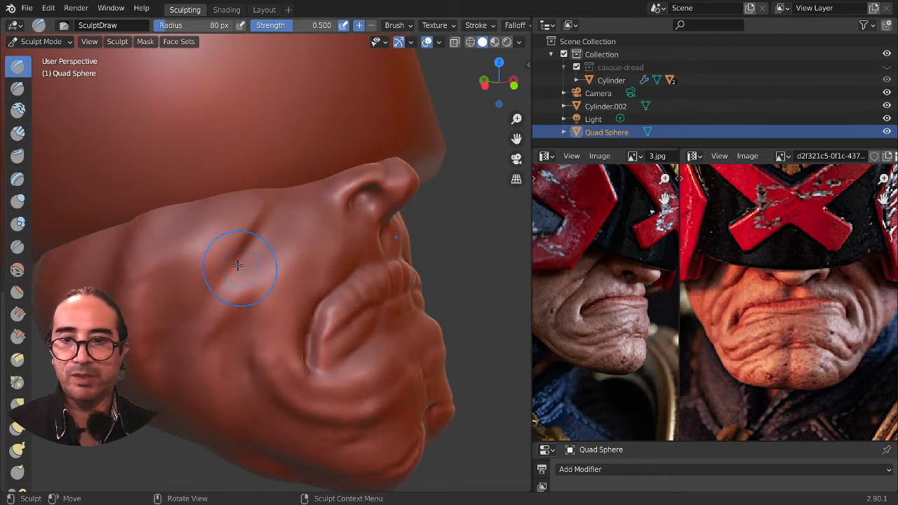
left_click(17, 247)
mouse_move(211, 239)
middle_mouse_down()
mouse_move(240, 229)
mouse_move(203, 230)
middle_mouse_up()
left_click_drag(182, 251, 209, 204)
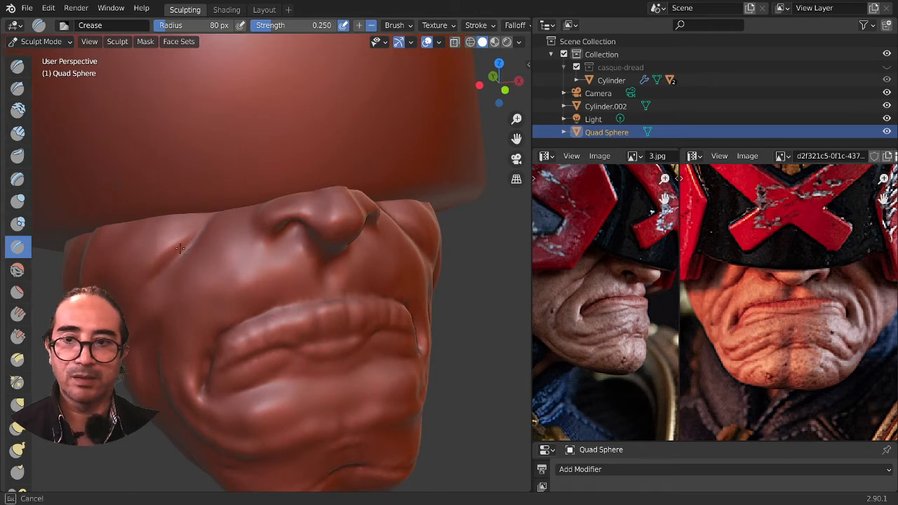
middle_click_drag(137, 283, 217, 229)
mouse_move(219, 229)
left_mouse_down()
mouse_move(149, 306)
mouse_move(208, 295)
mouse_move(212, 286)
left_mouse_up()
left_click_drag(220, 253, 225, 251)
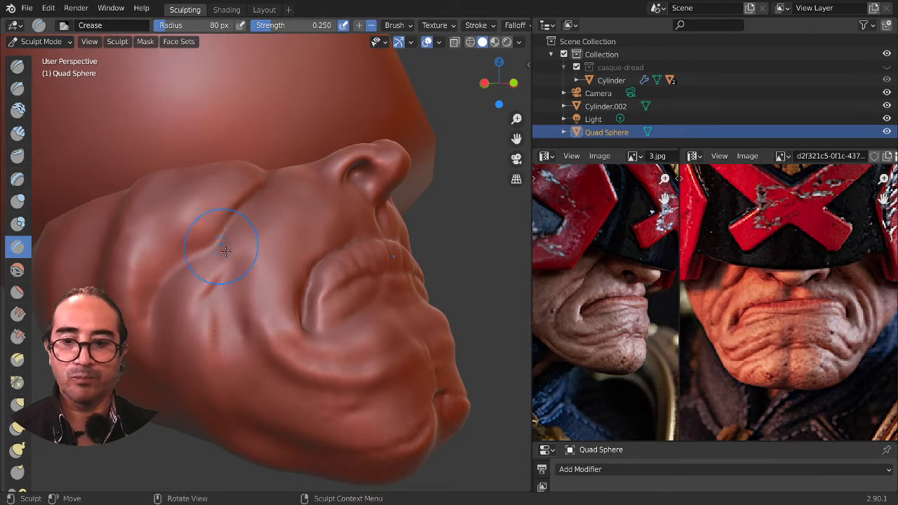
Step: Set the Crease brush radius to 31 px and carve finer wrinkles down the cheek beside the main fold
key("f")
left_click(223, 261)
left_click_drag(210, 282, 223, 274)
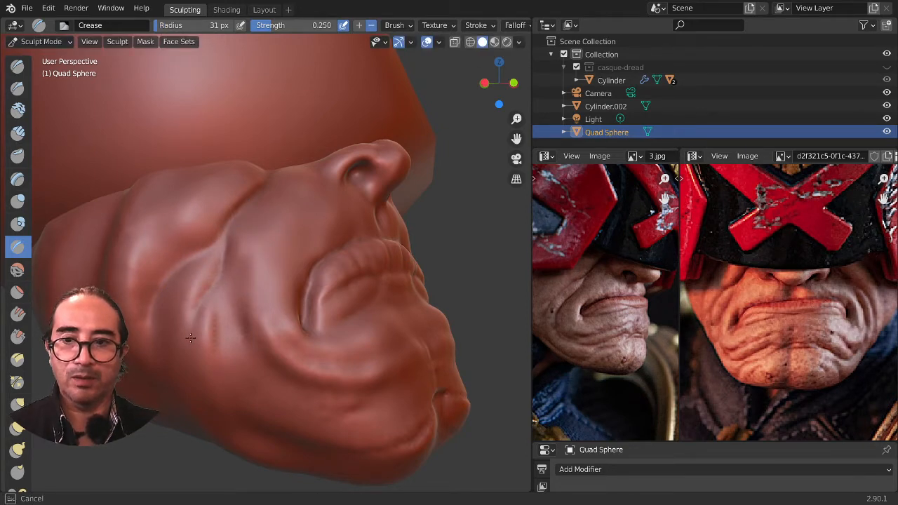
left_click_drag(211, 383, 216, 387)
mouse_move(225, 395)
middle_mouse_down()
mouse_move(184, 398)
mouse_move(249, 372)
middle_mouse_up()
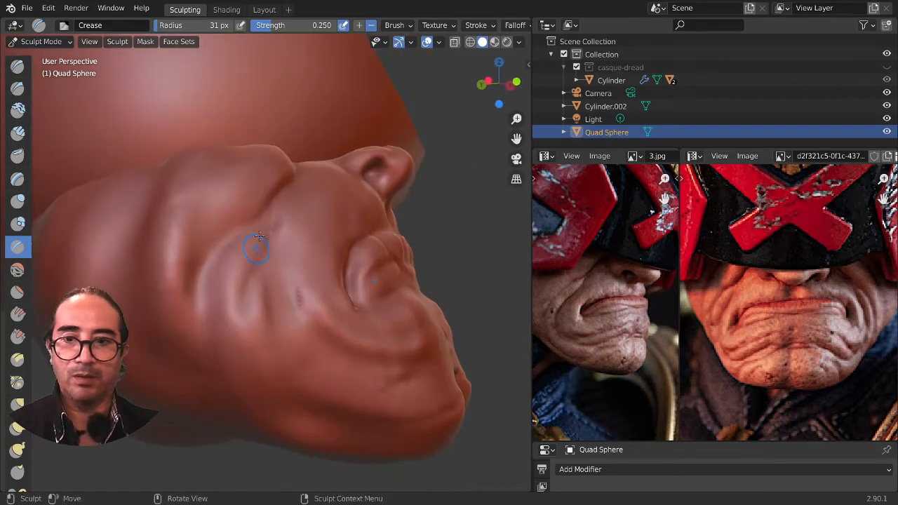
left_click_drag(270, 204, 244, 226)
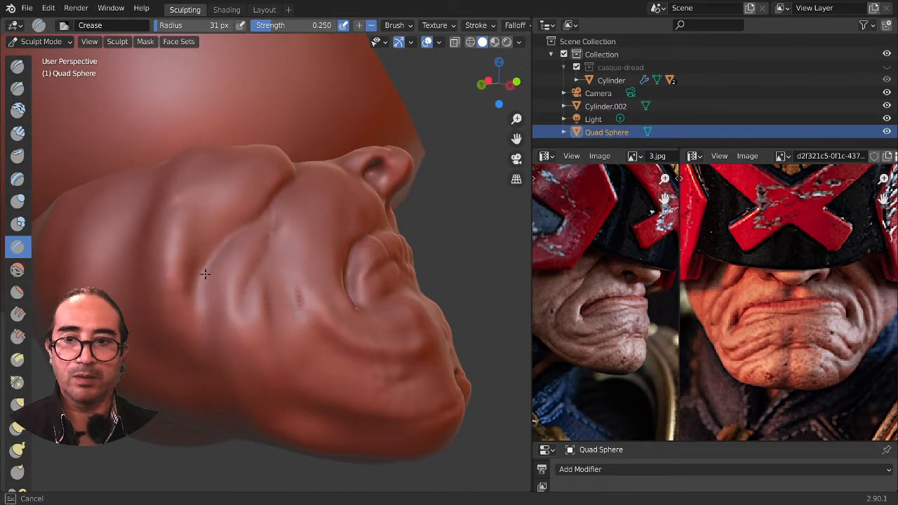
left_click_drag(205, 273, 214, 297)
Step: Sharpen the cheek wrinkles from the opposite side of the face with the 31 px Crease brush
mouse_move(214, 297)
middle_mouse_down()
mouse_move(201, 328)
mouse_move(216, 289)
mouse_move(301, 305)
mouse_move(311, 315)
mouse_move(296, 296)
middle_mouse_up()
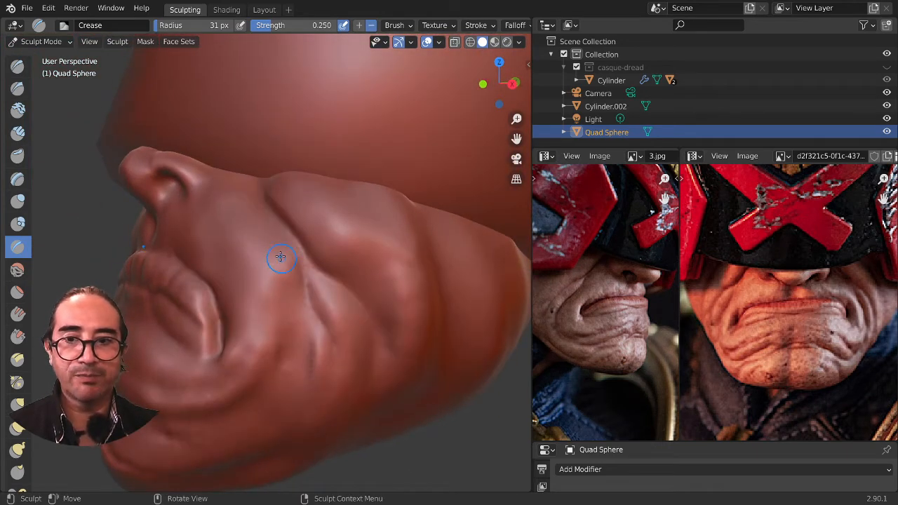
mouse_move(278, 256)
left_mouse_down()
mouse_move(326, 323)
mouse_move(321, 393)
left_mouse_up()
left_click_drag(331, 337, 332, 397)
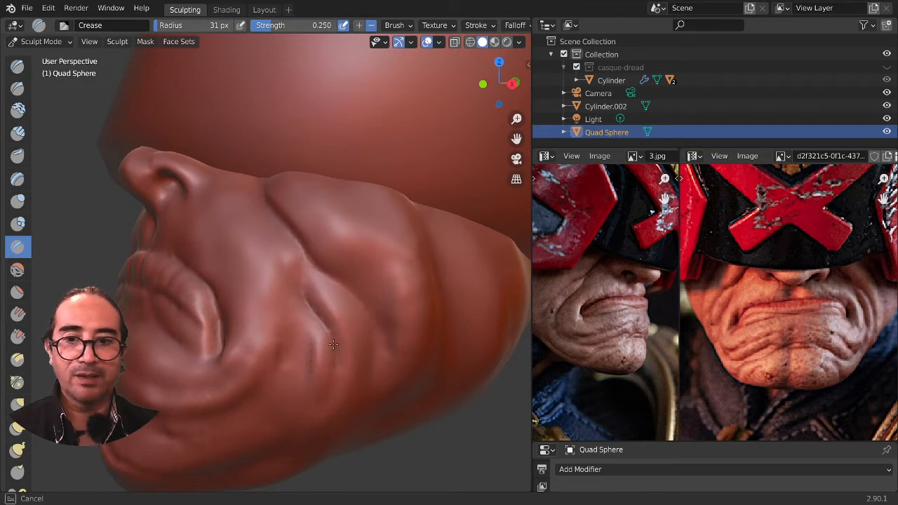
left_click_drag(333, 344, 329, 375)
middle_click_drag(321, 397, 322, 358)
left_click_drag(321, 282, 282, 363)
Step: Crease the lower cheek between the mouth corner and the jaw, extending the wrinkles up beside the mouth
middle_click_drag(239, 410, 245, 350)
left_click_drag(327, 310, 300, 344)
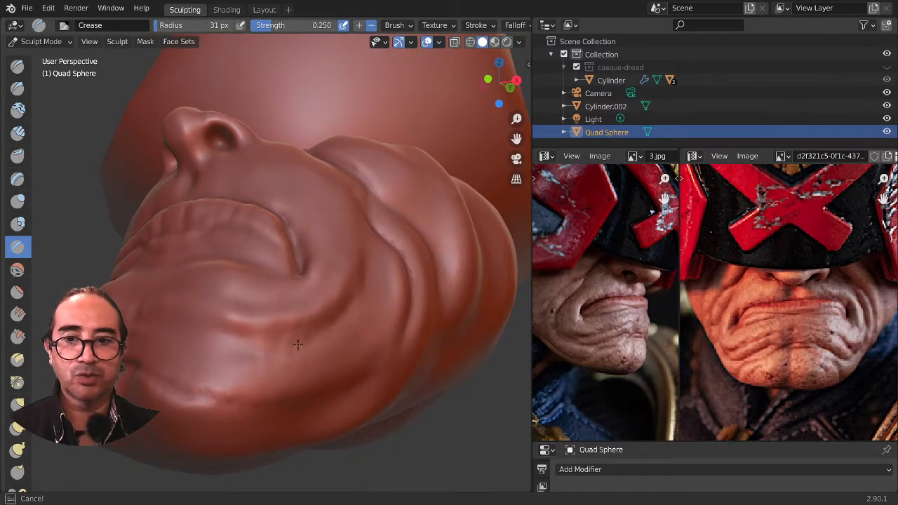
mouse_move(275, 354)
middle_mouse_down()
mouse_move(204, 362)
mouse_move(246, 363)
middle_mouse_up()
left_click_drag(256, 352, 265, 317)
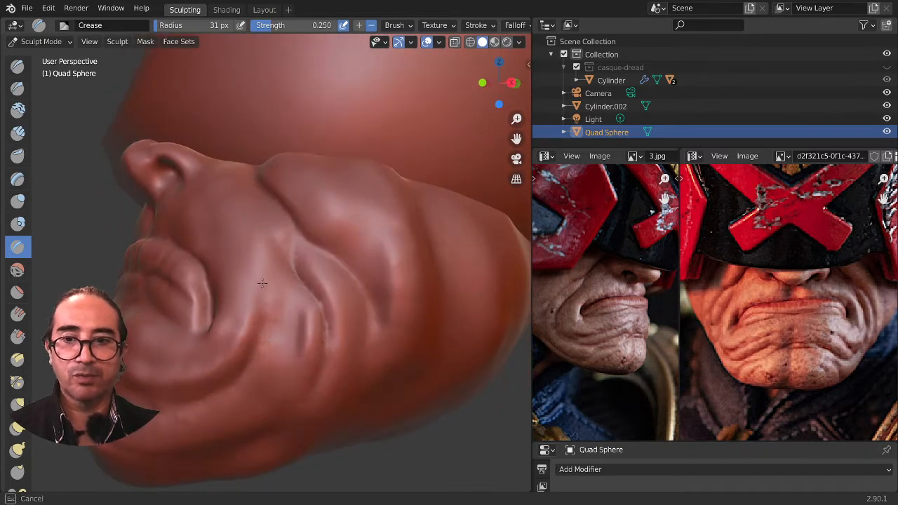
left_click_drag(261, 282, 260, 298)
Step: Crease the upper edge of the upper lip beneath the nose with the 31 px brush
mouse_move(261, 298)
middle_mouse_down()
mouse_move(257, 373)
mouse_move(321, 363)
mouse_move(283, 340)
mouse_move(289, 350)
middle_mouse_up()
scroll(240, 320, "up", 3)
middle_click_drag(267, 311, 277, 381)
scroll(273, 330, "up", 3)
left_click_drag(238, 353, 289, 356)
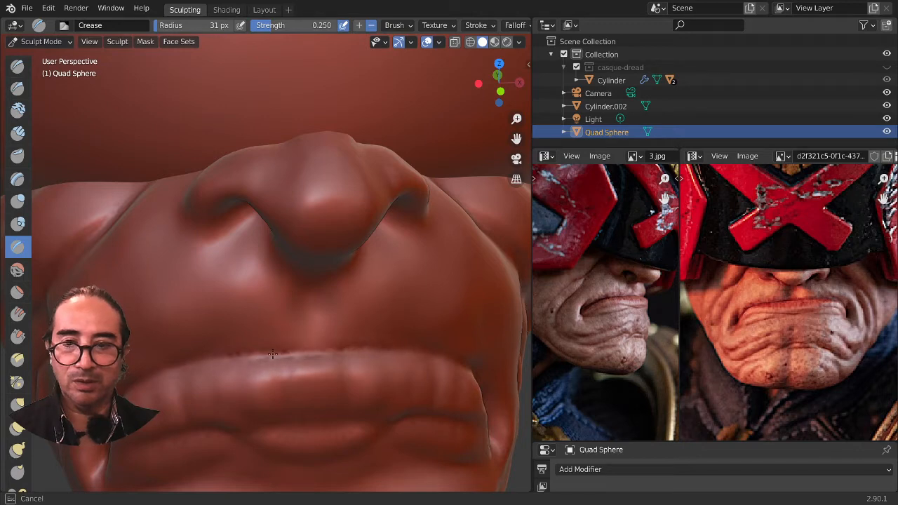
Step: Set the Crease brush radius to 84 px and deepen the line along the upper lip's whole upper edge
key("f")
mouse_move(272, 354)
left_mouse_down()
mouse_move(286, 354)
mouse_move(215, 358)
left_mouse_up()
left_click(312, 353)
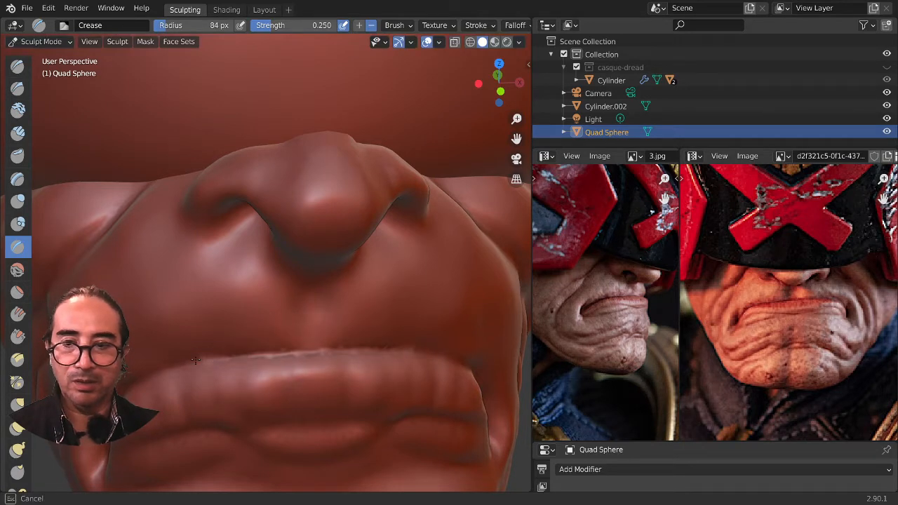
left_click_drag(343, 344, 263, 357)
middle_click_drag(261, 361, 259, 393)
middle_click_drag(306, 436, 314, 415)
left_click_drag(328, 398, 254, 395)
left_click_drag(310, 395, 167, 410)
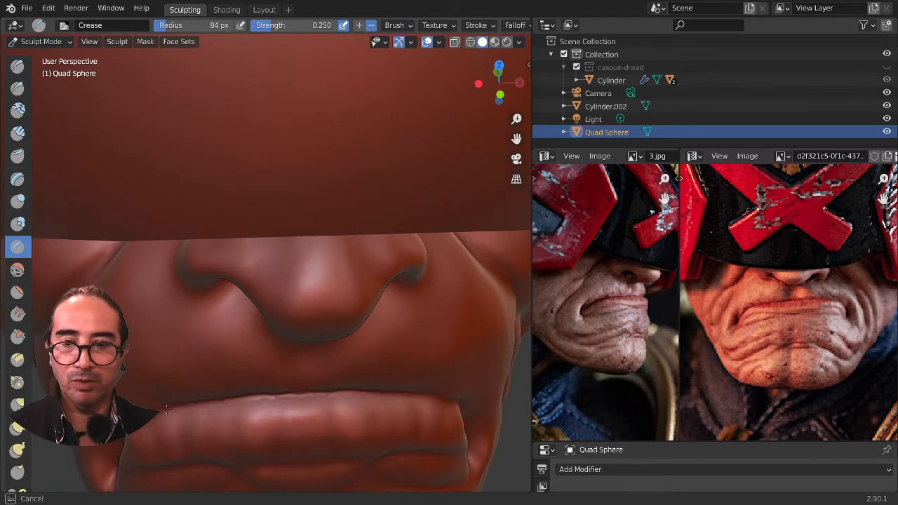
Step: Examine the creased lip contour, mouth and chin from close up and from several angles
mouse_move(151, 420)
middle_mouse_down()
mouse_move(337, 360)
mouse_move(379, 363)
mouse_move(321, 367)
mouse_move(345, 337)
mouse_move(310, 341)
mouse_move(231, 311)
mouse_move(199, 245)
middle_mouse_up()
scroll(294, 374, "up", 3)
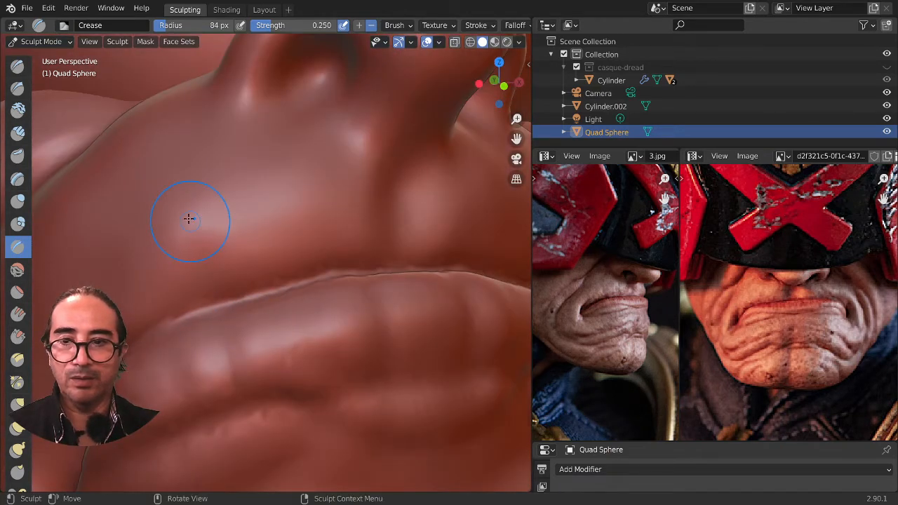
middle_click_drag(206, 304, 289, 333)
scroll(289, 334, "down", 5)
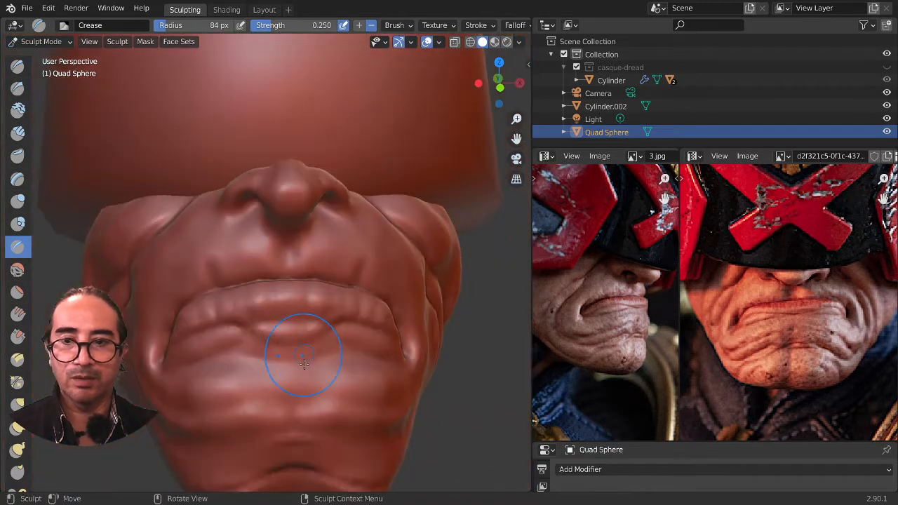
scroll(301, 371, "up", 2)
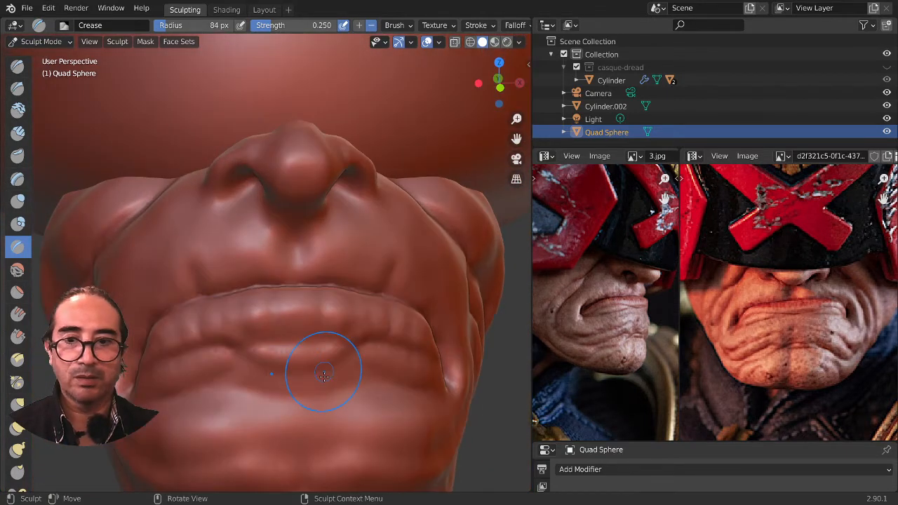
middle_click_drag(316, 371, 316, 325)
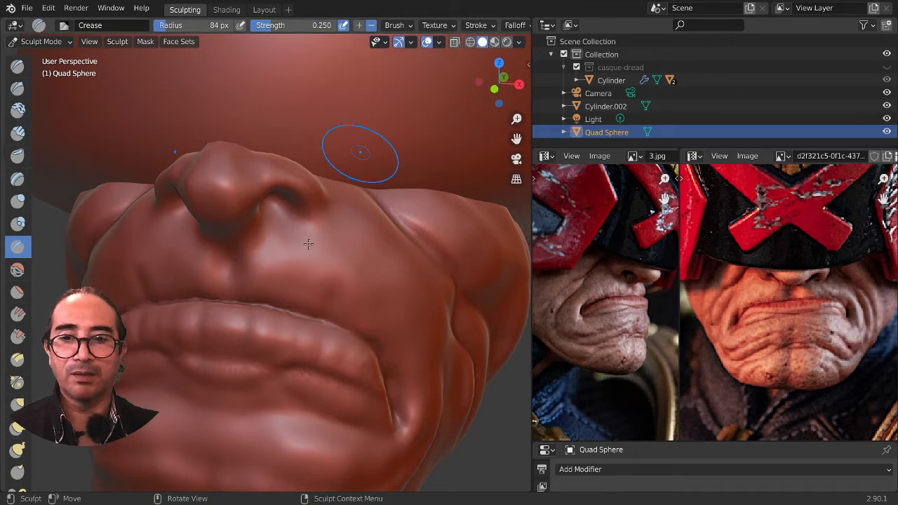
scroll(291, 349, "down", 5)
mouse_move(298, 353)
middle_mouse_down()
mouse_move(327, 337)
mouse_move(307, 344)
middle_mouse_up()
scroll(300, 366, "up", 2)
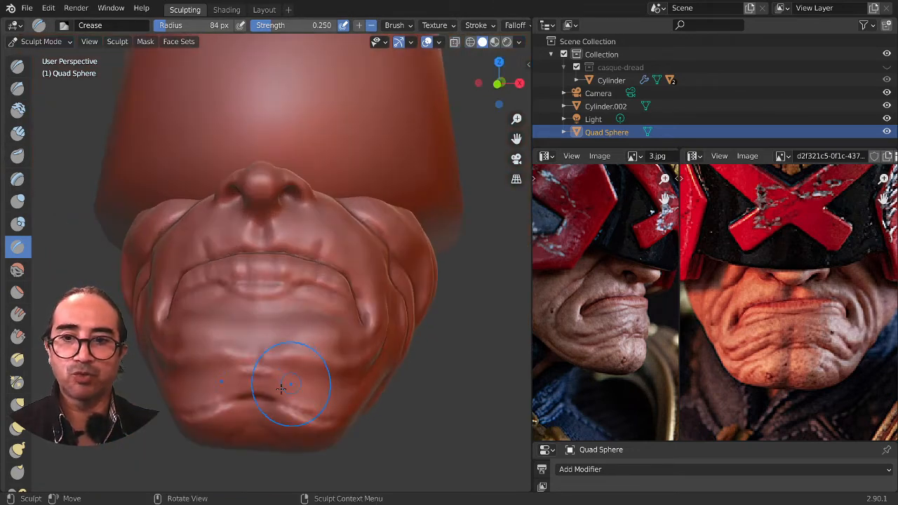
Step: Build up the chin on both sides of its center with the Draw brush at 84 px, filling the curved groove
left_click(17, 65)
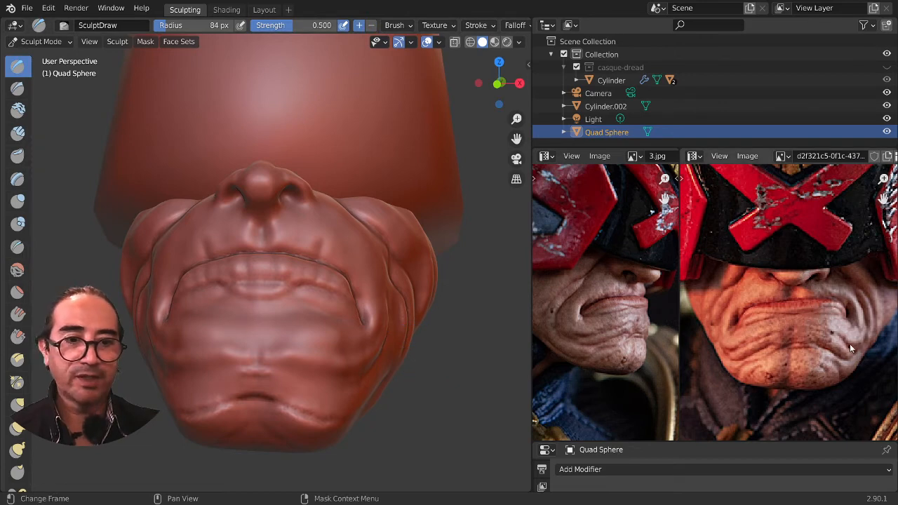
middle_click_drag(311, 442, 324, 372, "shift")
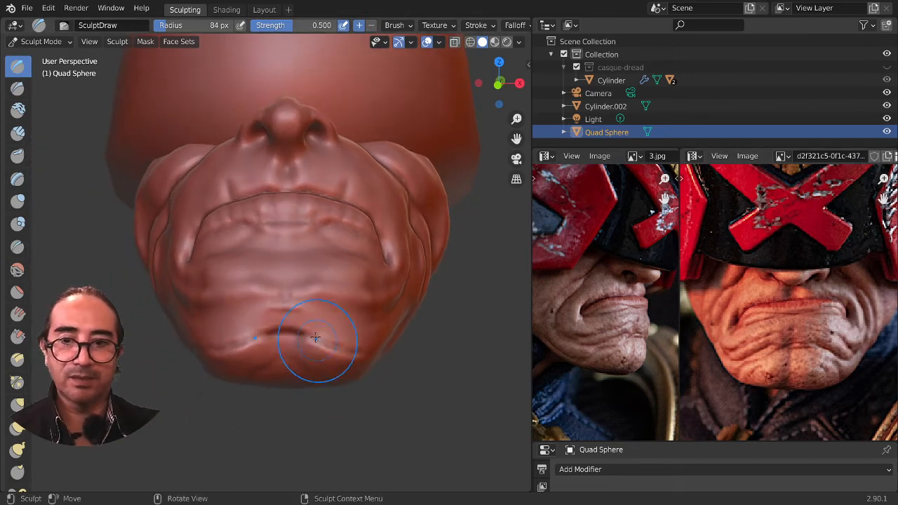
mouse_move(317, 337)
left_mouse_down()
mouse_move(341, 352)
mouse_move(321, 316)
mouse_move(347, 326)
left_mouse_up()
left_click_drag(346, 326, 369, 333)
left_click_drag(369, 333, 342, 346)
Step: Soften the built-up chin with the Smooth brush at strength 0.288
key("shift+s")
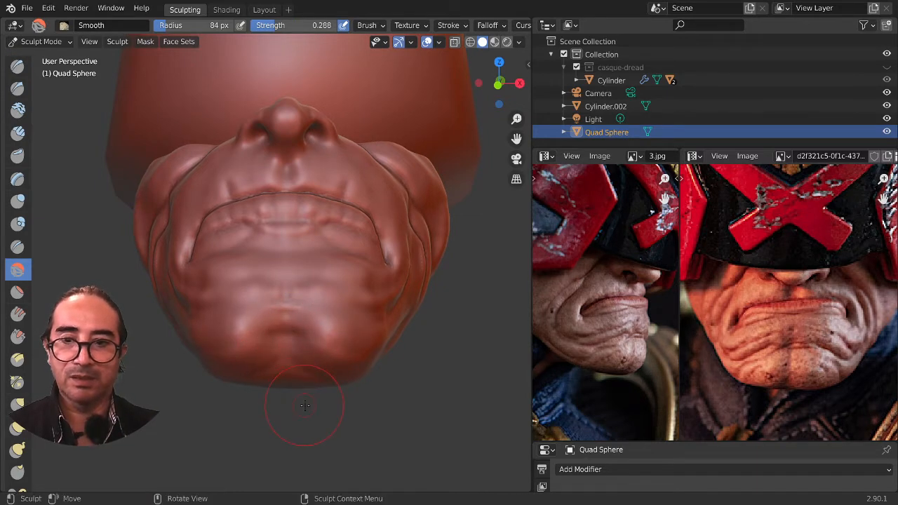
mouse_move(297, 411)
middle_mouse_down()
mouse_move(411, 399)
mouse_move(307, 366)
middle_mouse_up()
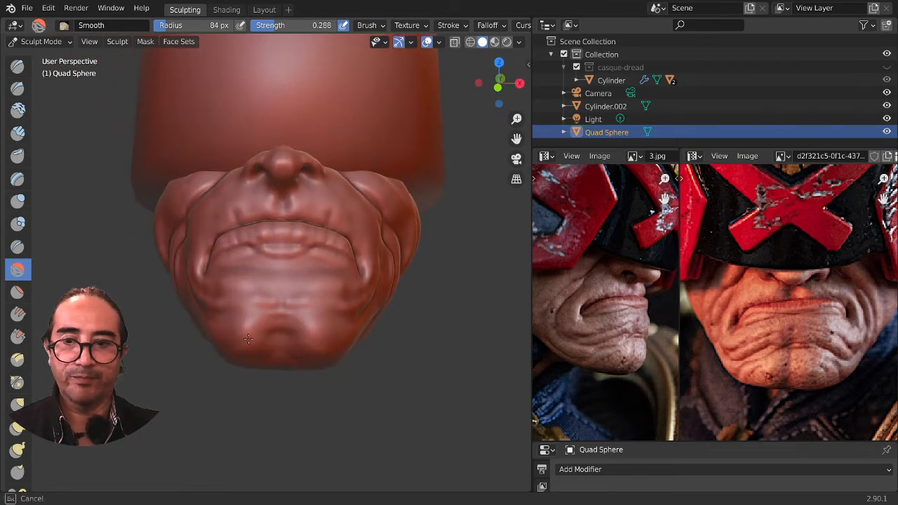
mouse_move(217, 381)
middle_mouse_down()
mouse_move(303, 378)
mouse_move(290, 370)
middle_mouse_up()
Step: Carve a vertical groove down the cheek beside the mouth with the inverted Draw brush at 52 px
scroll(295, 351, "up", 3)
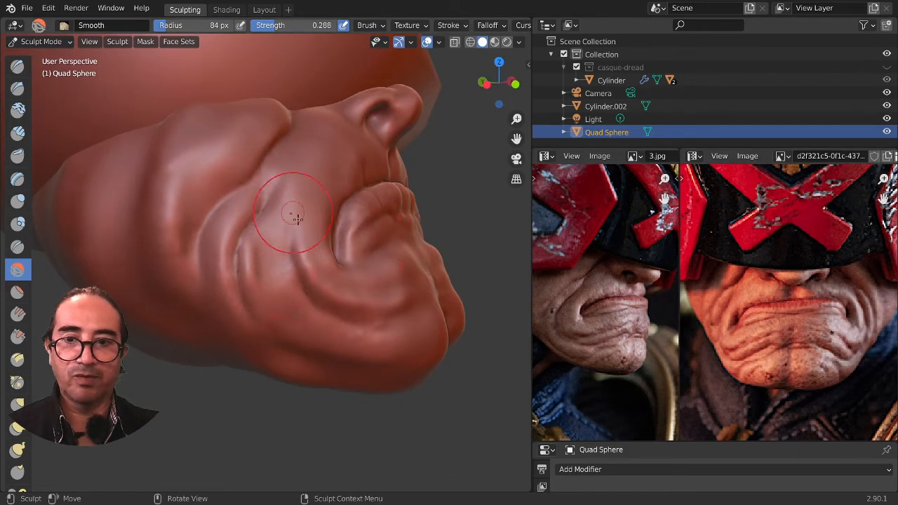
mouse_move(297, 219)
middle_mouse_down()
mouse_move(287, 231)
mouse_move(271, 210)
middle_mouse_up()
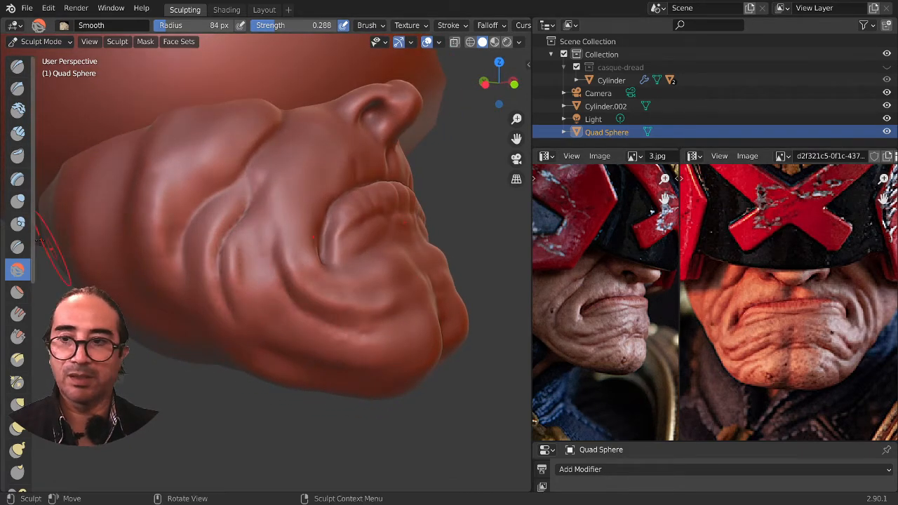
left_click(18, 68)
key("f")
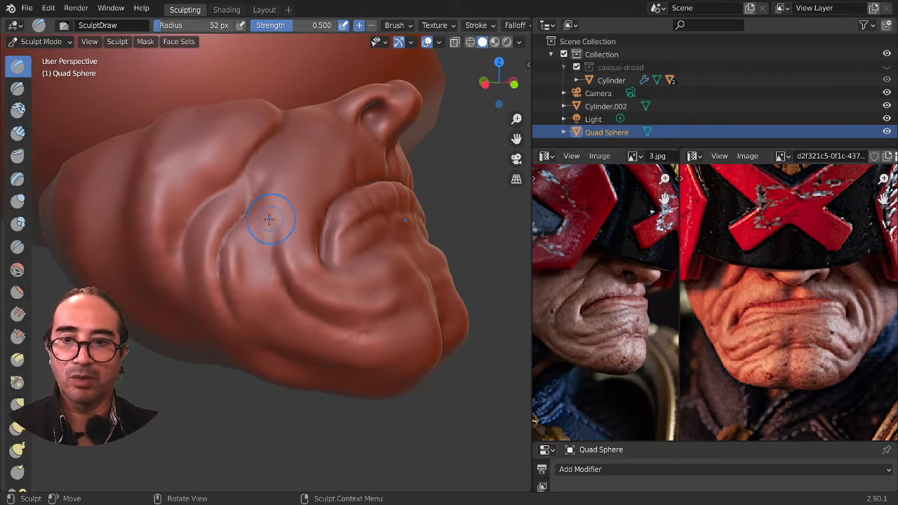
mouse_move(271, 216)
left_mouse_down("ctrl")
mouse_move(254, 260)
mouse_move(251, 248)
mouse_move(268, 299)
left_mouse_up("ctrl")
Step: Set the Draw brush radius to 80 px and deepen the cheek groove and the fold sweeping below the mouth corner
key("f")
left_click(267, 278)
left_click_drag(258, 258, 263, 298, "ctrl")
mouse_move(264, 279)
left_mouse_down("ctrl")
mouse_move(285, 321)
mouse_move(360, 339)
left_mouse_up("ctrl")
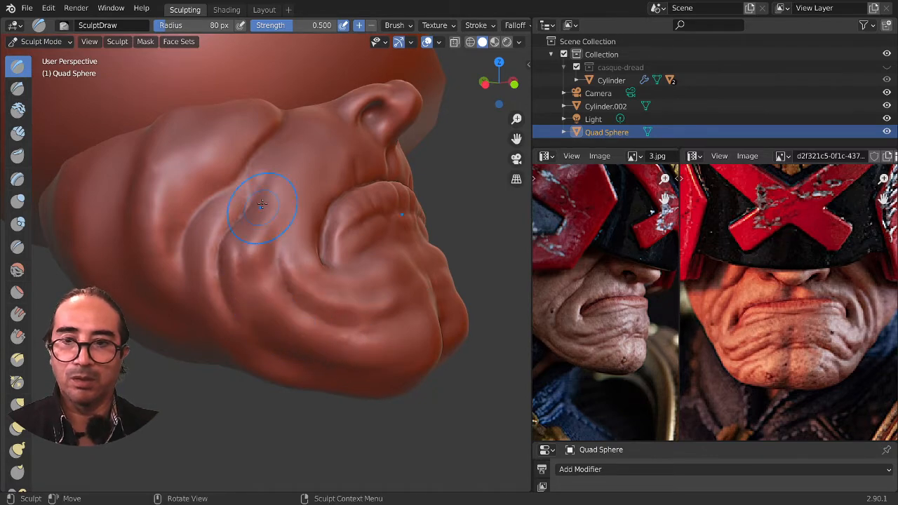
Step: Show the sculpting brushes in two columns and work the fold below the mouth corner with the Clay Thumb brush
mouse_move(316, 208)
middle_mouse_down()
mouse_move(248, 325)
mouse_move(325, 351)
mouse_move(320, 260)
middle_mouse_up()
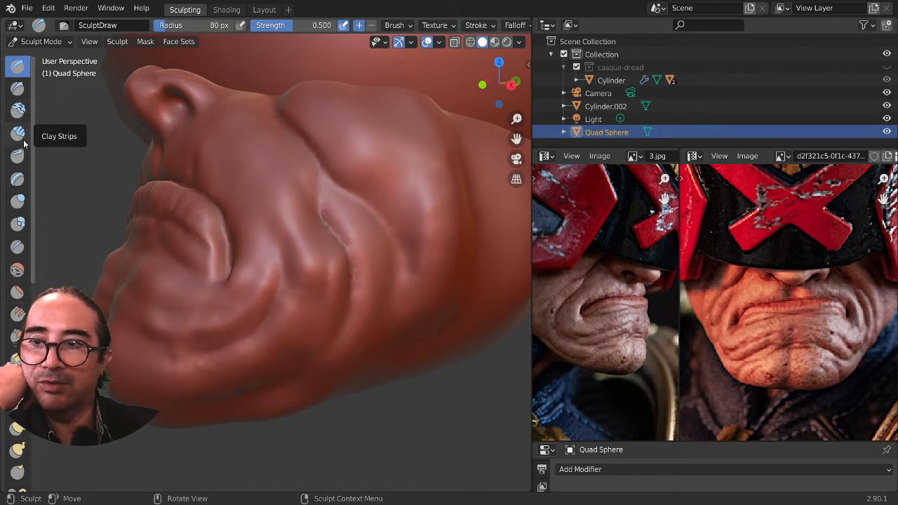
left_click_drag(33, 144, 59, 145)
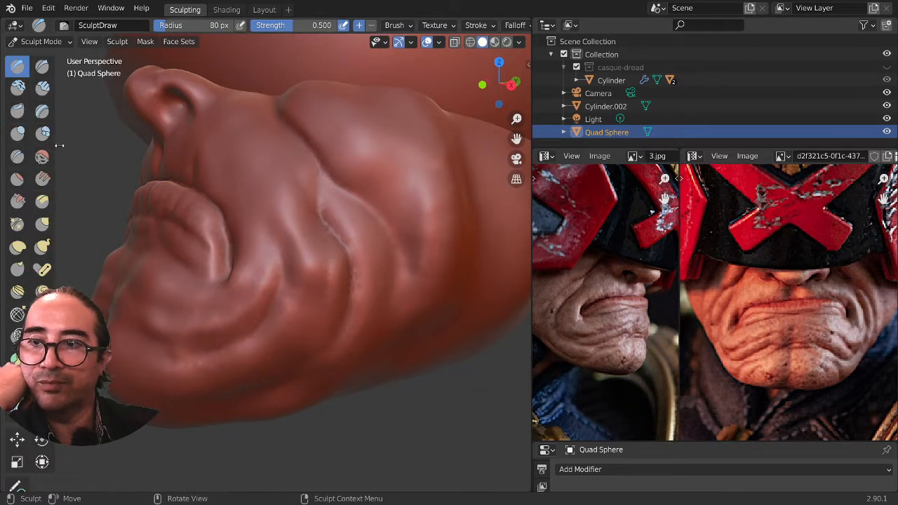
left_click(16, 112)
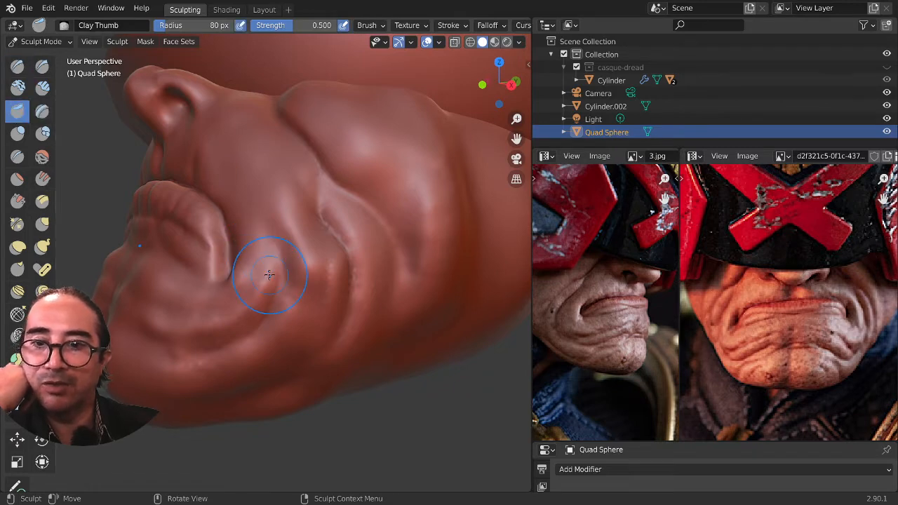
mouse_move(269, 275)
left_mouse_down()
mouse_move(274, 292)
mouse_move(261, 287)
mouse_move(225, 335)
mouse_move(201, 341)
mouse_move(201, 360)
left_mouse_up()
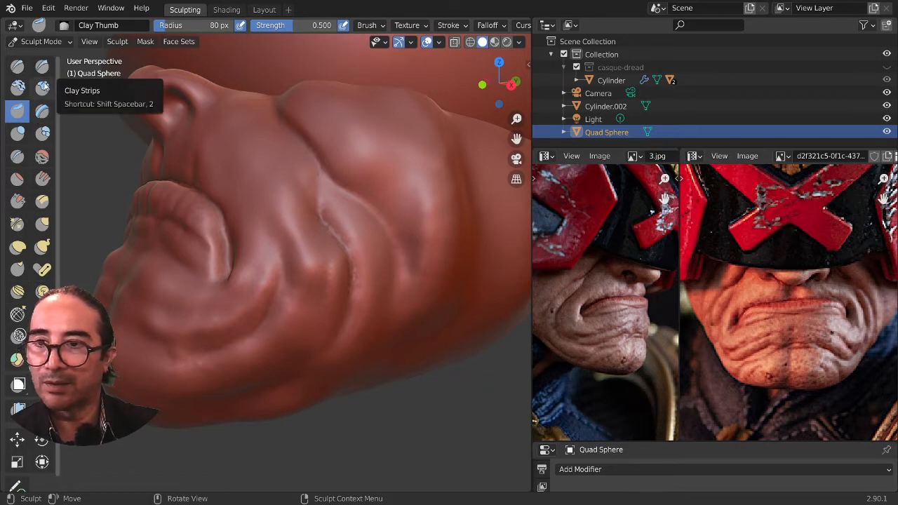
Step: Carve the fold around the mouth corner with the inverted Clay brush, and push its ridge toward the chin with the Thumb brush
left_click(18, 87)
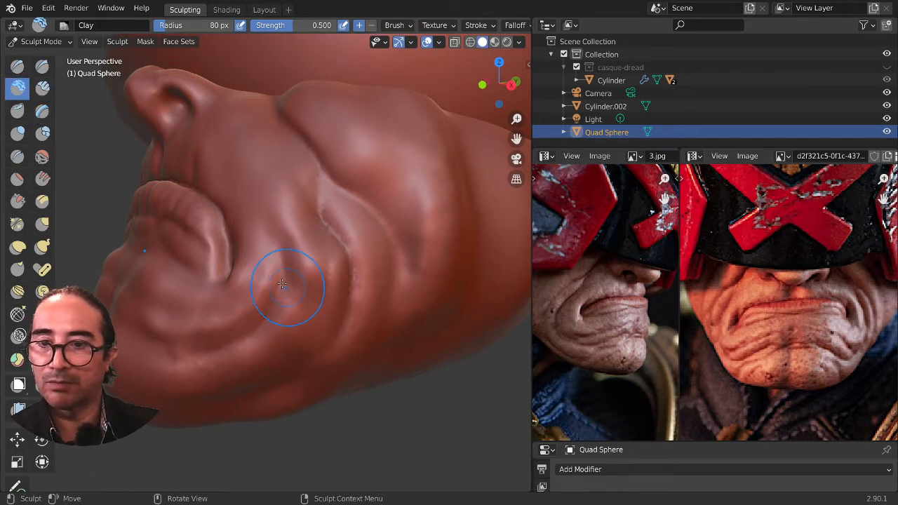
left_click_drag(202, 349, 272, 282, "ctrl")
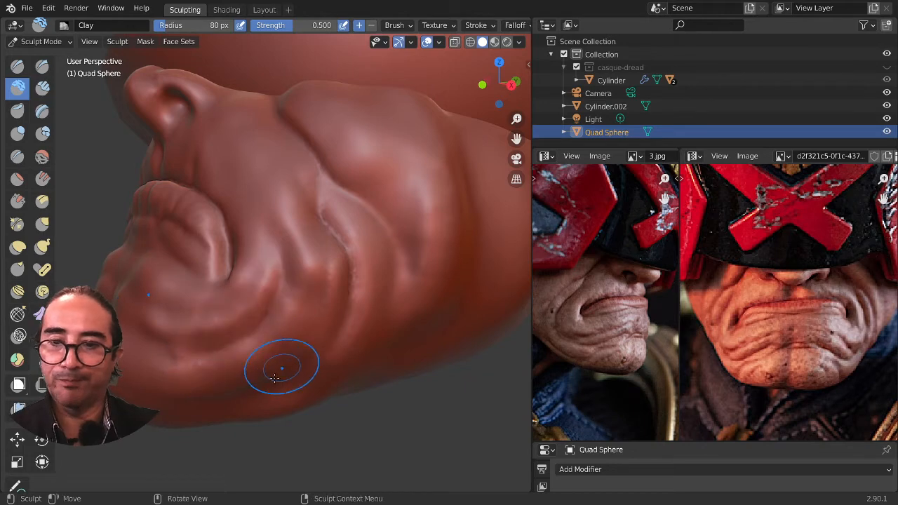
middle_click_drag(275, 378, 276, 358)
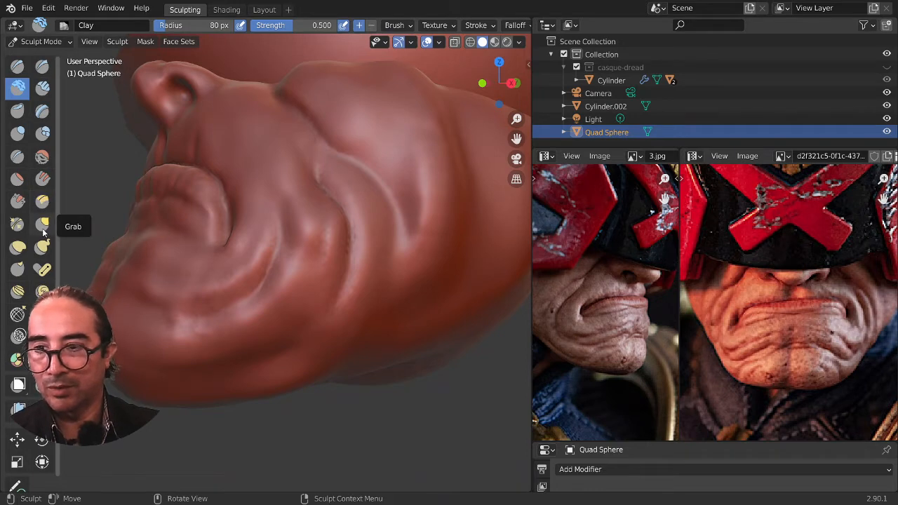
left_click(17, 270)
mouse_move(260, 245)
left_mouse_down()
mouse_move(249, 272)
mouse_move(208, 301)
left_mouse_up()
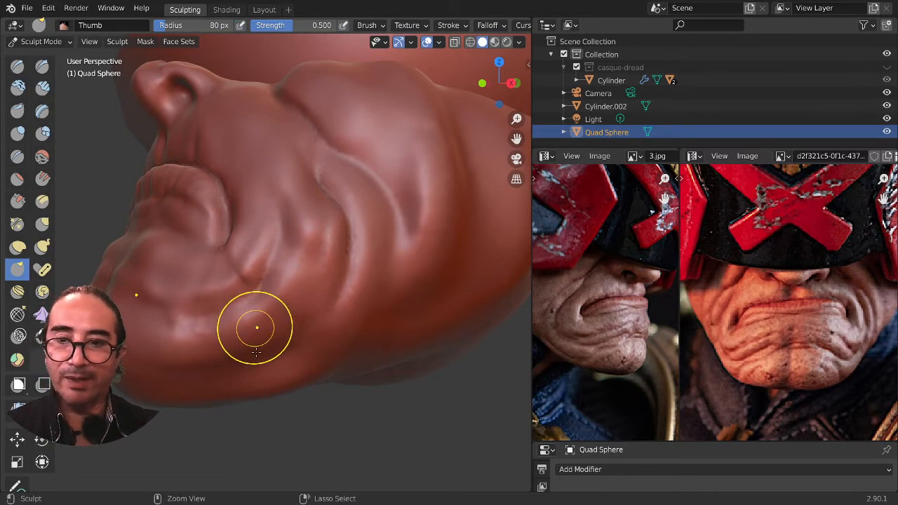
Step: Set the Thumb brush radius to 132 px and push the curved fold below the mouth corner toward the chin
mouse_move(343, 350)
middle_mouse_down()
mouse_move(337, 355)
mouse_move(311, 290)
middle_mouse_up()
key("f")
left_click(334, 286)
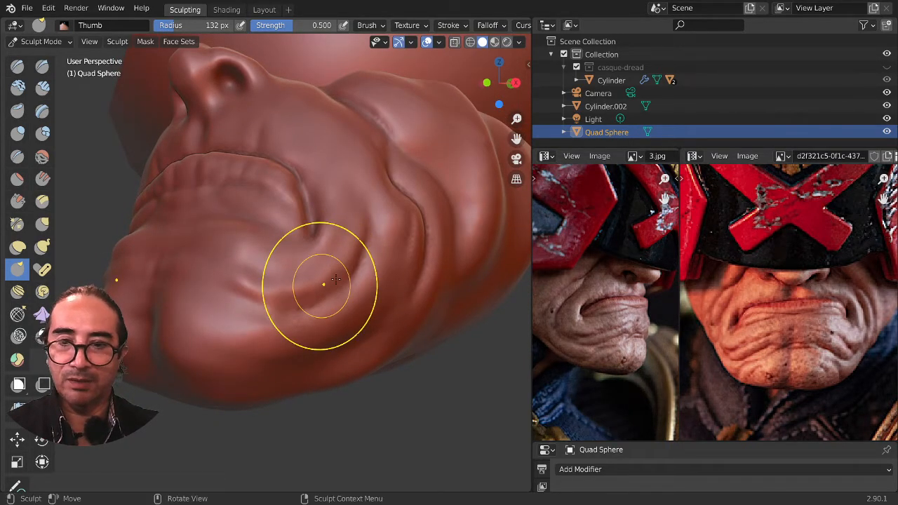
mouse_move(311, 290)
left_mouse_down()
mouse_move(296, 281)
mouse_move(254, 294)
left_mouse_up()
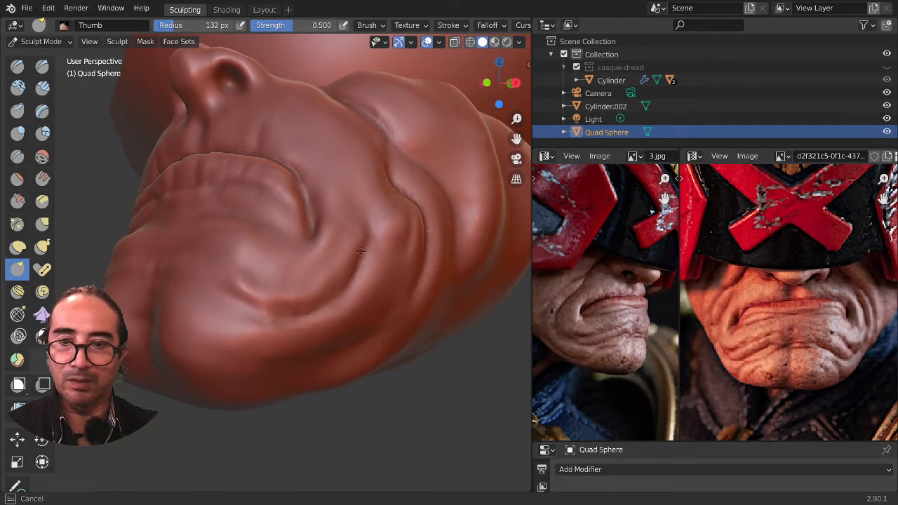
left_click_drag(323, 300, 317, 303)
middle_click_drag(221, 359, 298, 366)
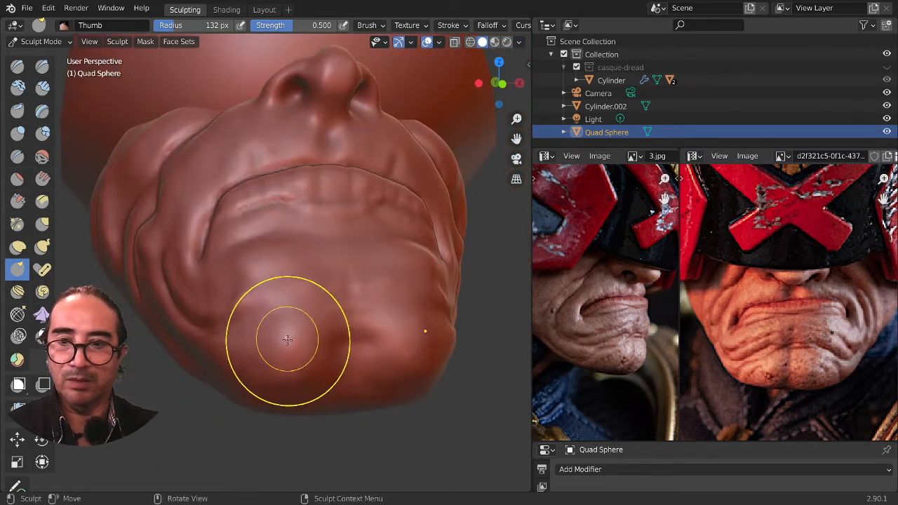
Step: Push up the flesh beside the mouth and the outer cheek fold below the helmet edge with the Thumb brush
middle_click_drag(282, 332, 338, 330)
mouse_move(251, 212)
left_mouse_down()
mouse_move(228, 192)
mouse_move(242, 192)
left_mouse_up()
middle_click_drag(297, 204, 227, 239)
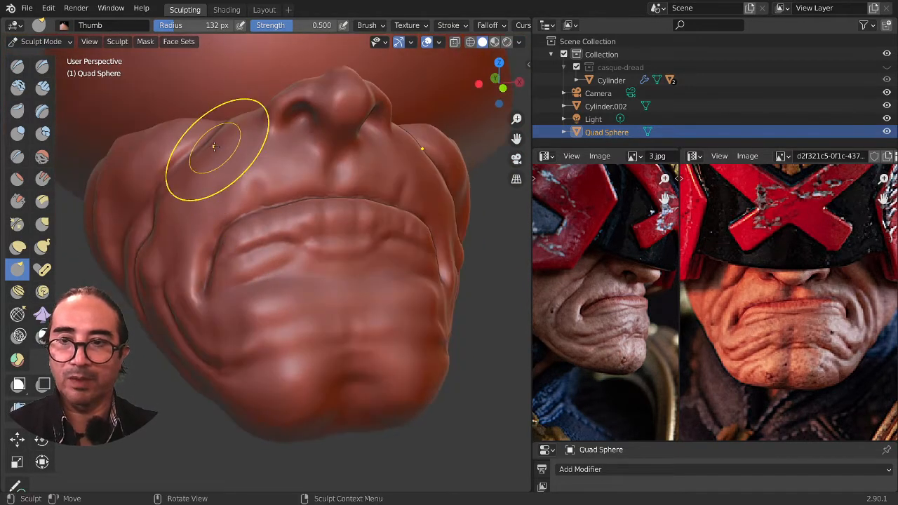
left_click_drag(116, 146, 105, 132)
left_click_drag(115, 142, 105, 129)
mouse_move(291, 158)
middle_mouse_down()
mouse_move(269, 175)
mouse_move(248, 170)
mouse_move(274, 166)
mouse_move(141, 117)
middle_mouse_up()
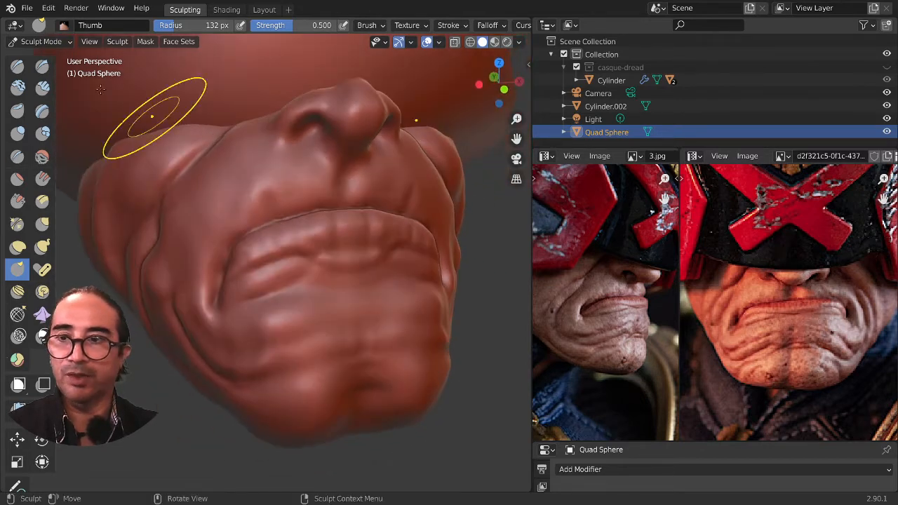
Step: Undo the last change and build up the side of the nostril with the Draw brush at 132 px
left_click(18, 67)
key("ctrl+z")
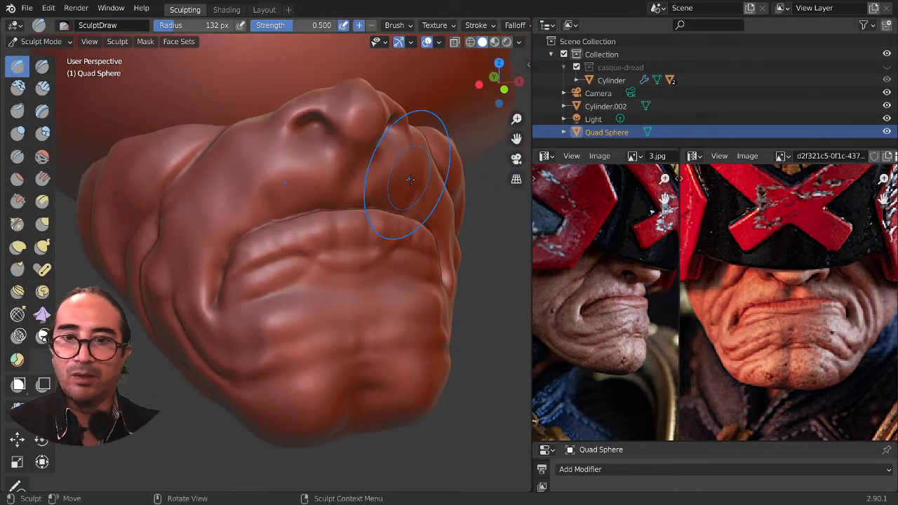
mouse_move(418, 228)
middle_mouse_down()
mouse_move(415, 253)
mouse_move(273, 323)
mouse_move(306, 319)
mouse_move(341, 190)
mouse_move(321, 281)
mouse_move(334, 277)
middle_mouse_up()
mouse_move(334, 277)
left_mouse_down()
mouse_move(324, 283)
mouse_move(359, 268)
mouse_move(328, 256)
left_mouse_up()
left_click_drag(327, 291, 372, 253)
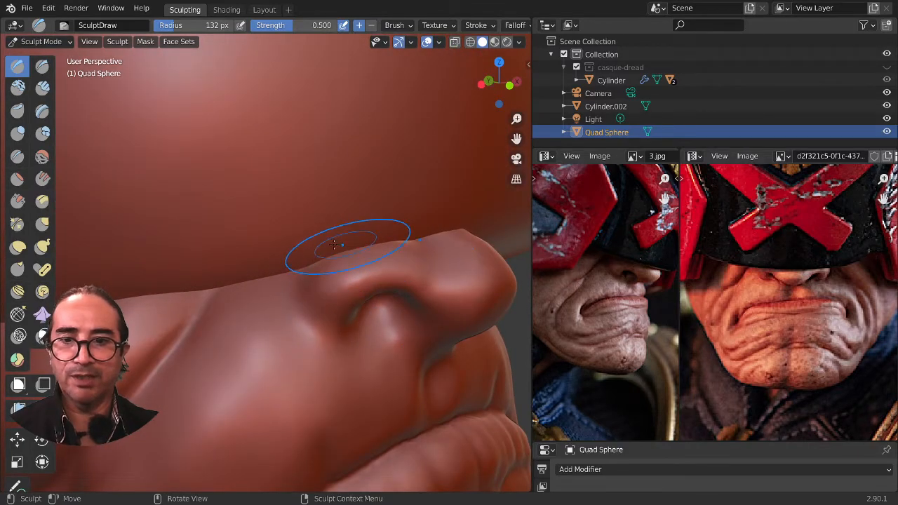
mouse_move(327, 335)
middle_mouse_down()
mouse_move(336, 344)
mouse_move(356, 335)
mouse_move(284, 283)
middle_mouse_up()
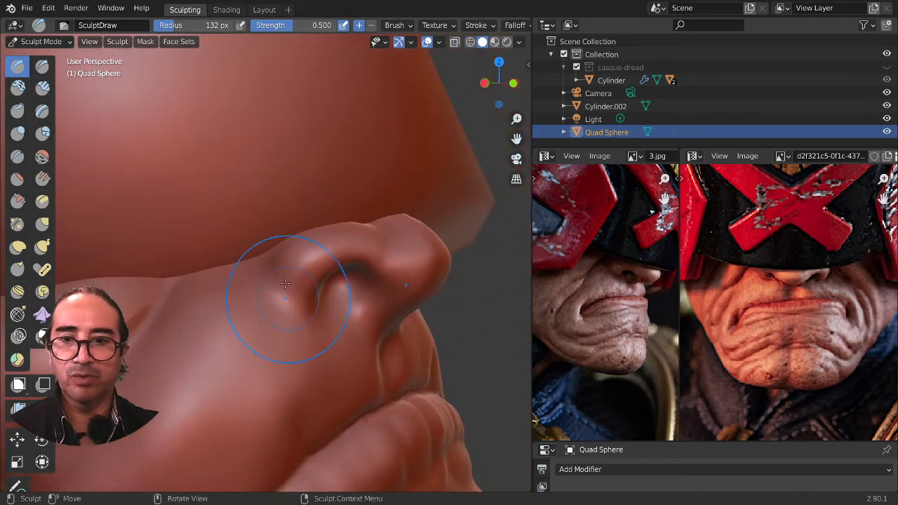
Step: Carve a groove around the outer edge of the nostril wing with the Crease brush at 53 px
left_click(18, 157)
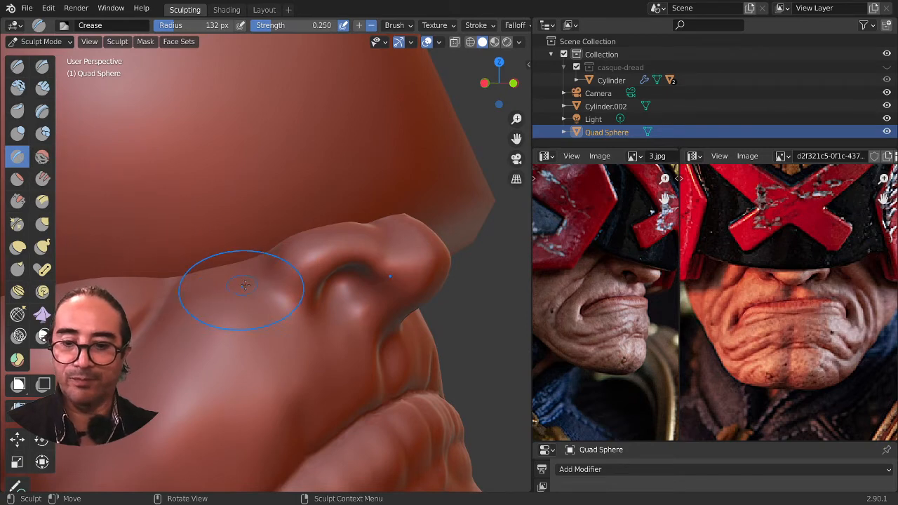
key("f")
left_click(211, 287)
middle_click_drag(214, 286, 279, 288)
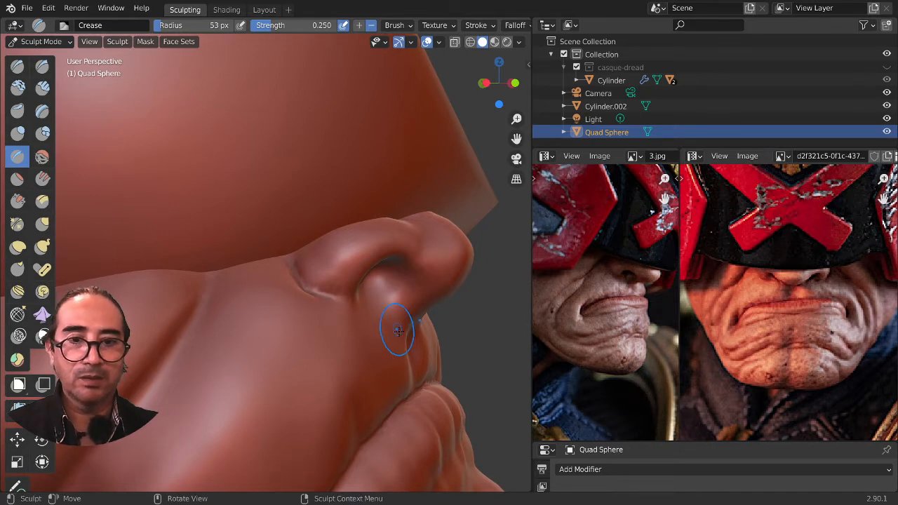
Step: Enlarge the nose in the 3.jpg reference and crease the area beneath the nostril opening to match
scroll(398, 330, "up", 4)
scroll(622, 281, "up", 4)
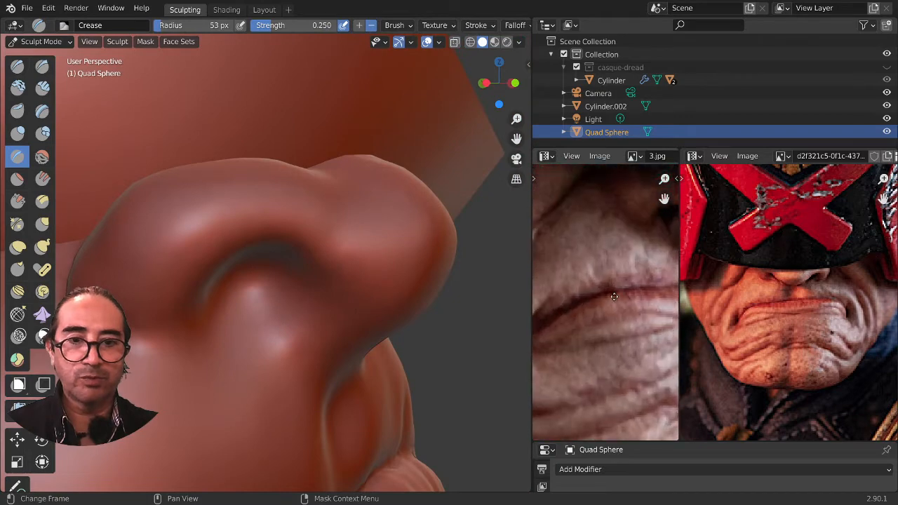
scroll(614, 296, "down", 3)
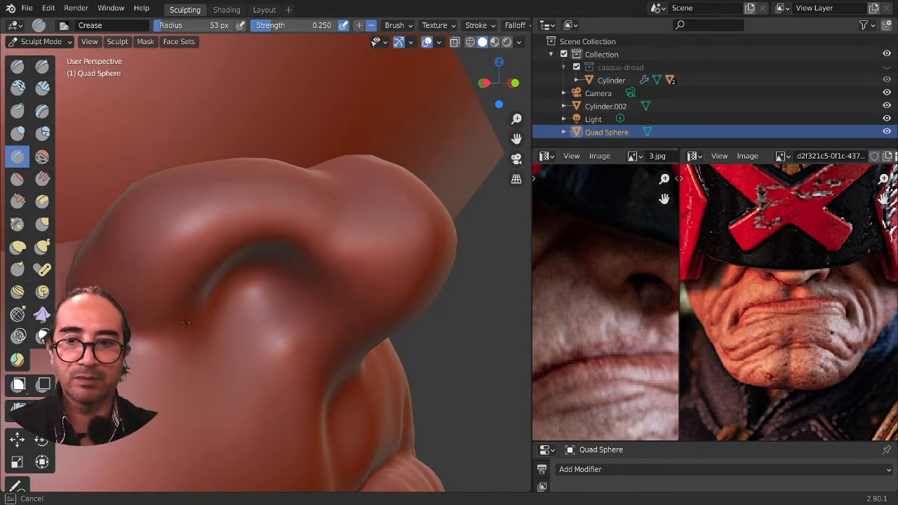
middle_click_drag(194, 325, 241, 297)
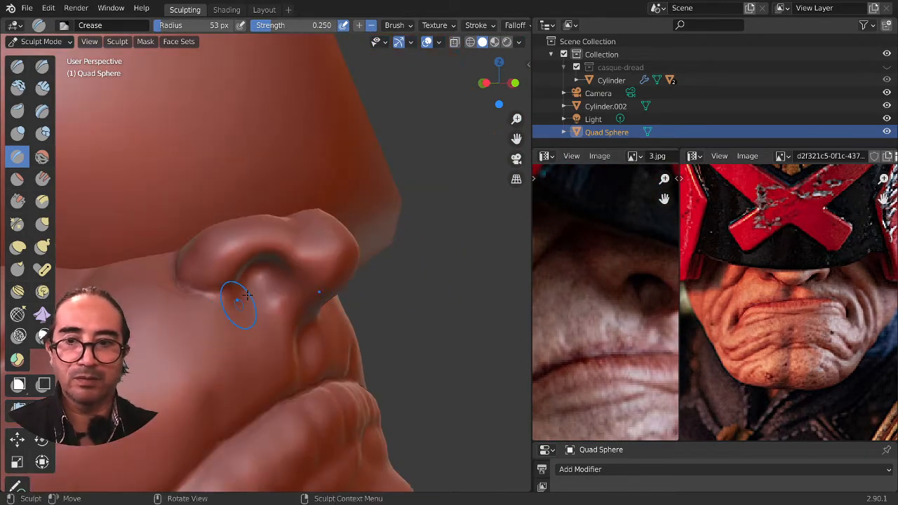
left_click_drag(254, 274, 286, 329)
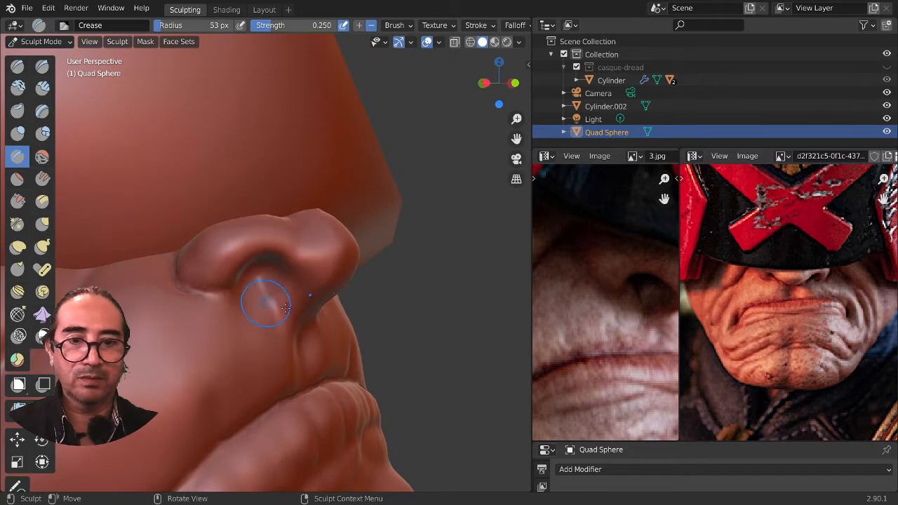
Step: Swell the nose tip and its underside with the Inflate/Deflate brush at a 113 px radius
middle_click_drag(286, 307, 9, 91)
left_click(20, 66)
middle_click_drag(234, 308, 348, 324)
left_click(21, 133)
key("f")
left_click(377, 324)
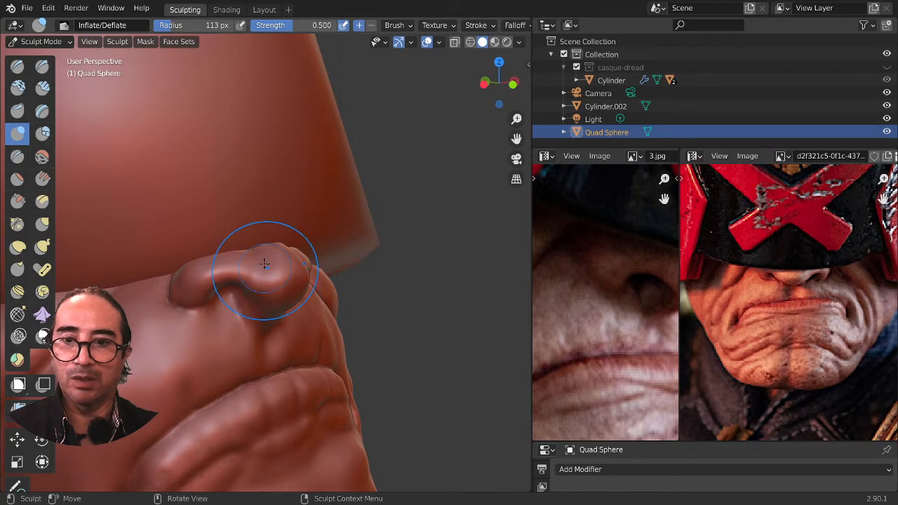
middle_click_drag(269, 281, 213, 260)
left_click_drag(213, 260, 206, 284)
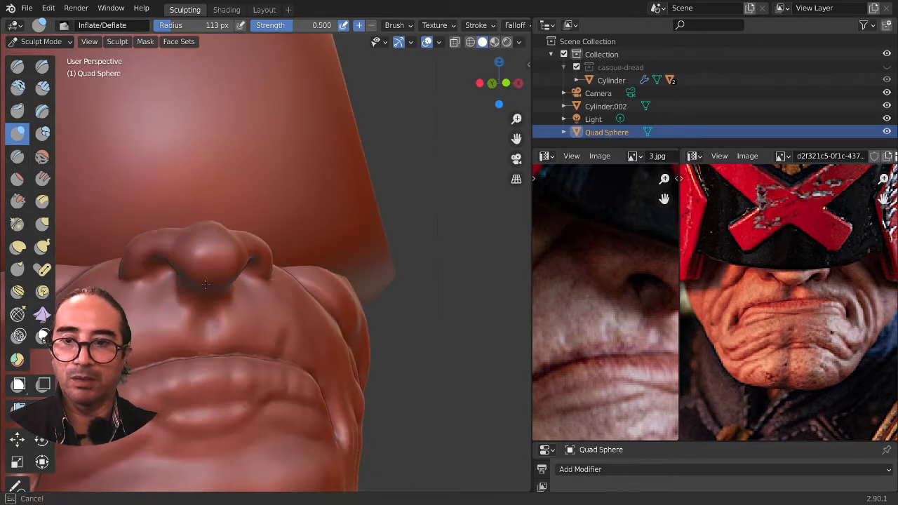
middle_click_drag(206, 281, 332, 238)
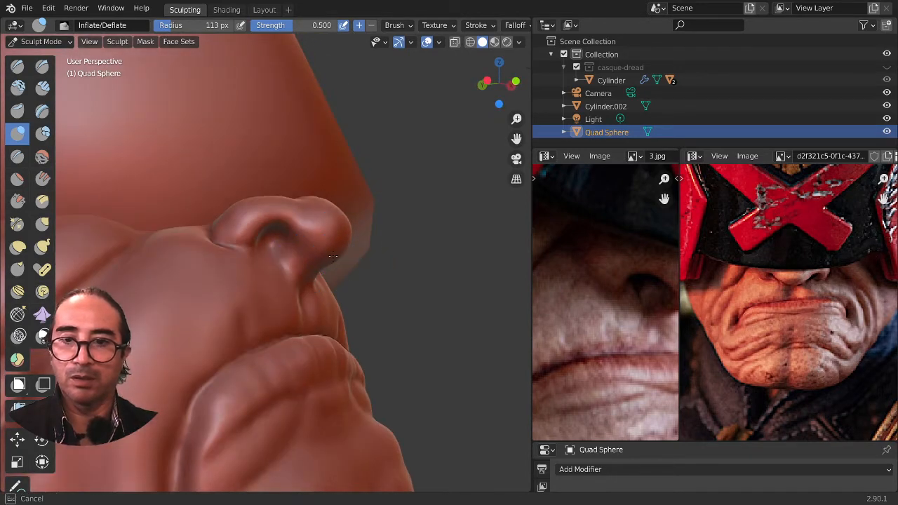
Step: Reframe both reference photos for comparison and refine the underside of the nose near the nostril
scroll(743, 350, "down", 2)
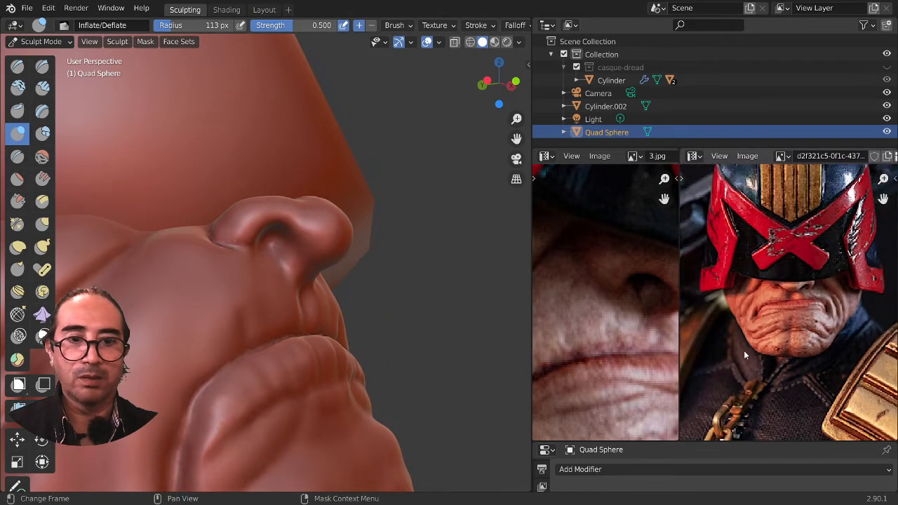
middle_click_drag(649, 333, 575, 335)
middle_click_drag(400, 303, 320, 286)
mouse_move(291, 270)
left_mouse_down()
mouse_move(307, 305)
mouse_move(324, 313)
left_mouse_up()
mouse_move(341, 381)
middle_mouse_down()
mouse_move(182, 324)
mouse_move(231, 319)
middle_mouse_up()
Step: Build up and round the front of the nose tip with the Draw brush at 113 px
scroll(211, 323, "up", 2)
scroll(202, 251, "up", 1)
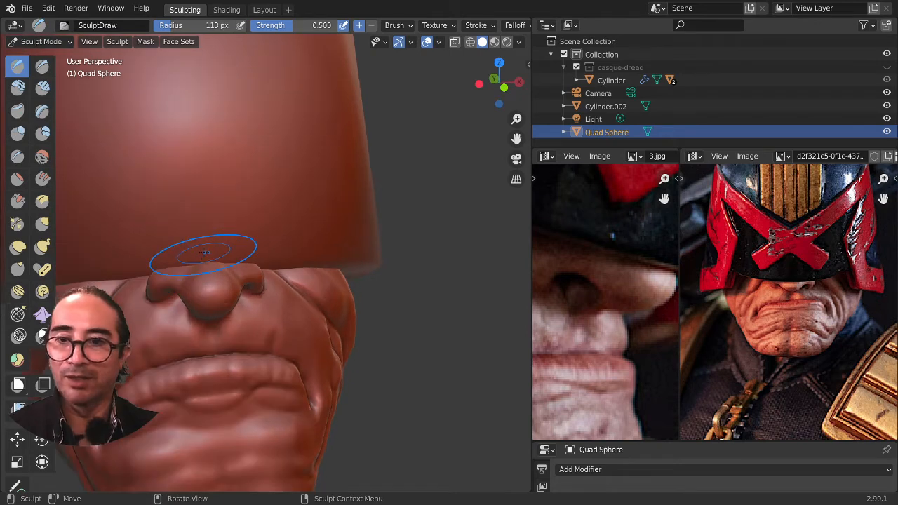
middle_click_drag(208, 254, 212, 248)
scroll(211, 263, "up", 2)
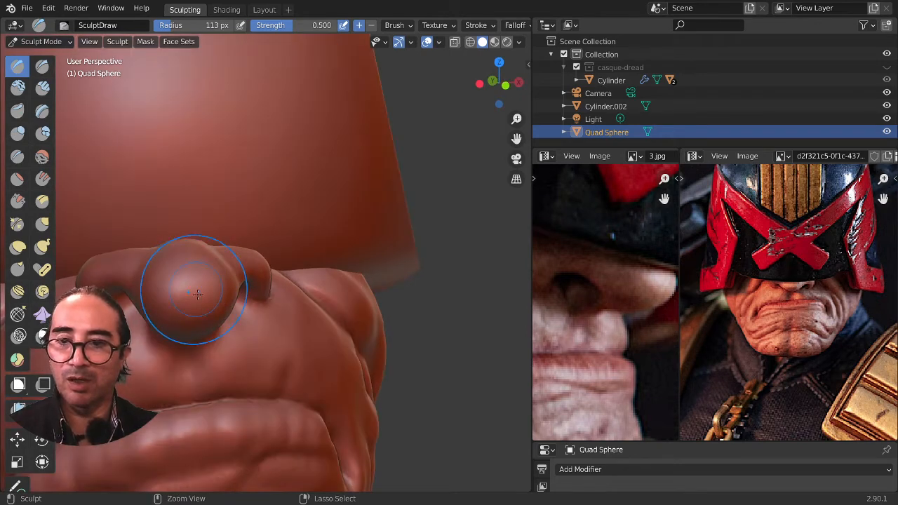
mouse_move(196, 293)
left_mouse_down()
mouse_move(190, 297)
mouse_move(201, 246)
left_mouse_up()
middle_click_drag(201, 245, 397, 282)
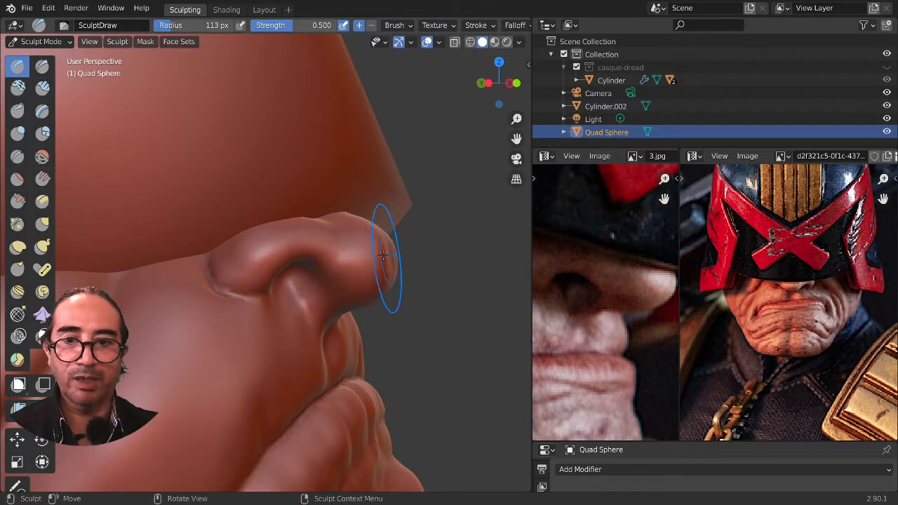
mouse_move(383, 254)
left_mouse_down()
mouse_move(367, 250)
mouse_move(376, 267)
left_mouse_up()
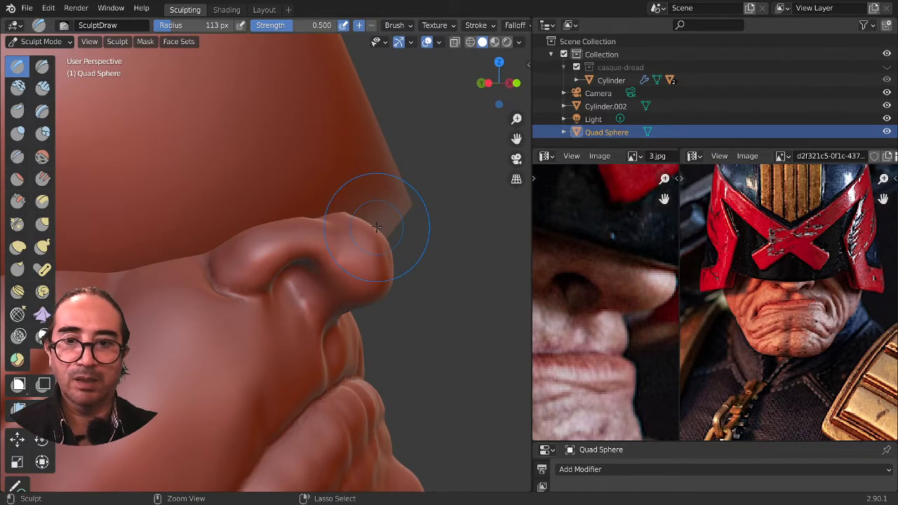
mouse_move(385, 243)
middle_mouse_down()
mouse_move(321, 321)
mouse_move(232, 289)
mouse_move(311, 391)
mouse_move(291, 400)
middle_mouse_up()
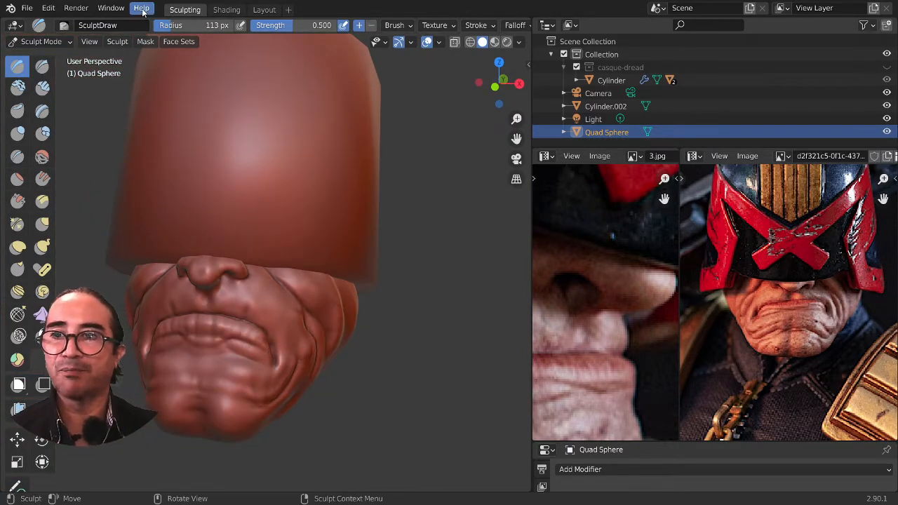
Step: Switch to the Layout workspace and delete the placeholder helmet Cylinder.002
key("ctrl+Page_Up")
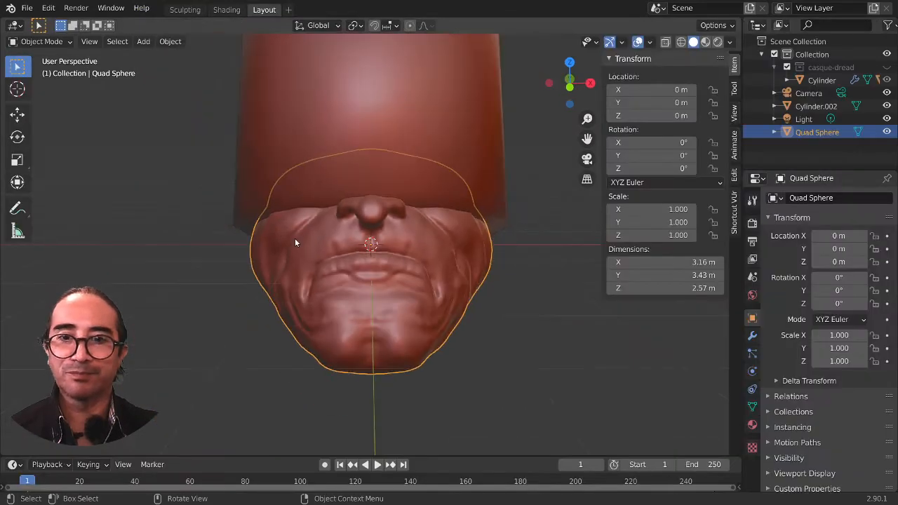
scroll(294, 238, "down", 3)
left_click(439, 225)
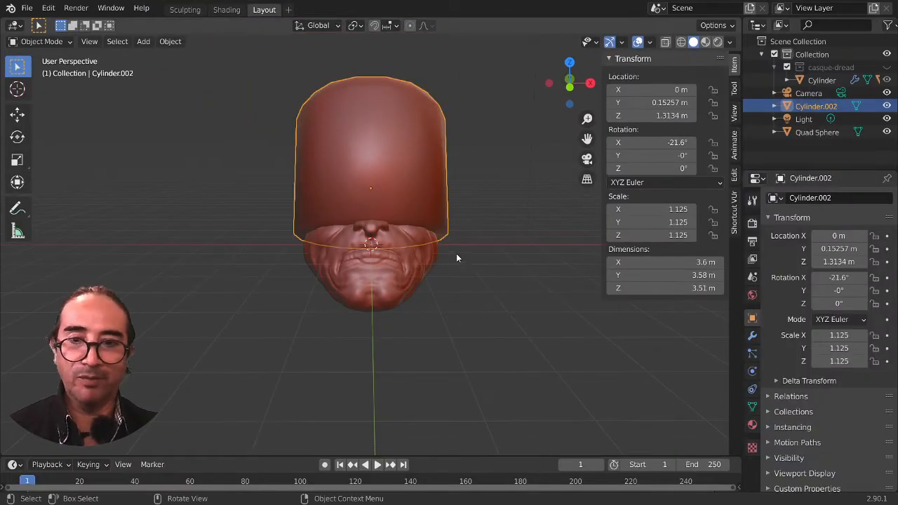
key("x")
left_click(453, 252)
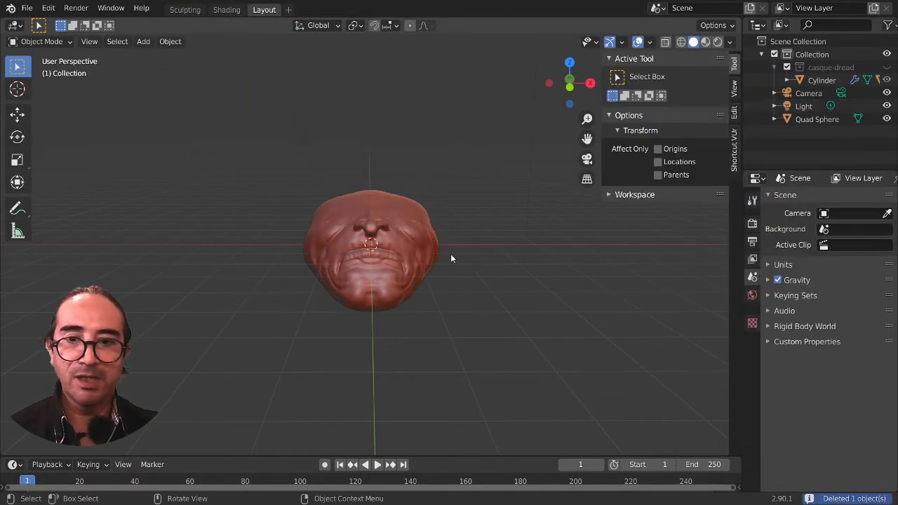
Step: Unhide the casque-dread collection to show the detailed helmet, and view the head from the right side
left_click(887, 66)
left_click(886, 67)
mouse_move(393, 421)
middle_mouse_down()
mouse_move(355, 420)
mouse_move(298, 377)
mouse_move(344, 331)
mouse_move(430, 345)
mouse_move(431, 353)
middle_mouse_up()
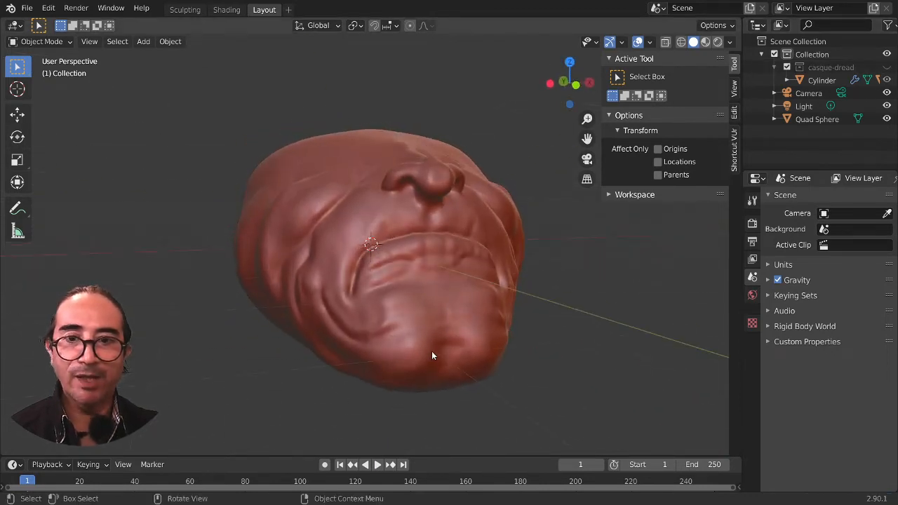
left_click(887, 67)
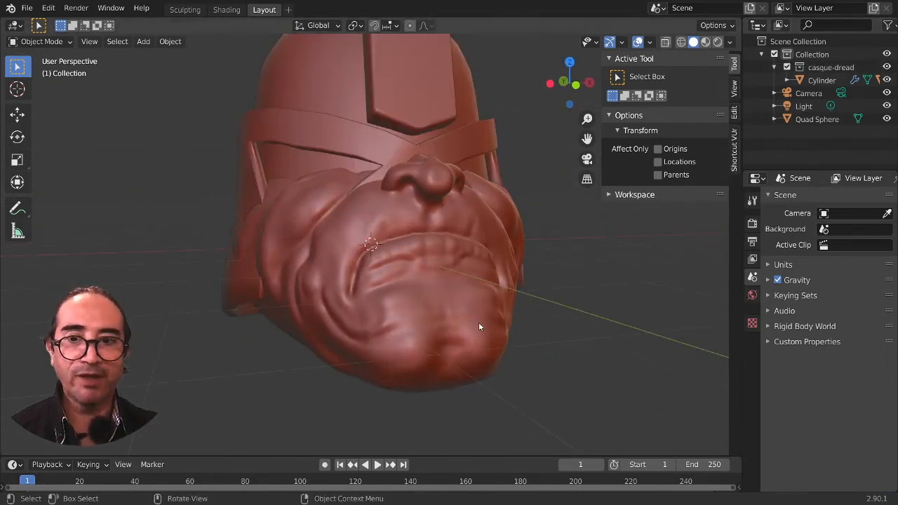
middle_click_drag(479, 322, 439, 340)
key("KP_3")
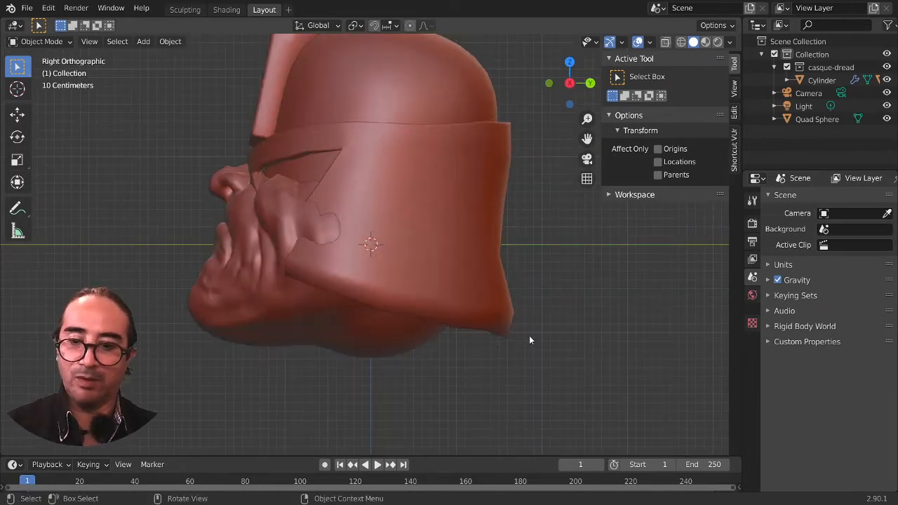
left_click(478, 286)
key("r")
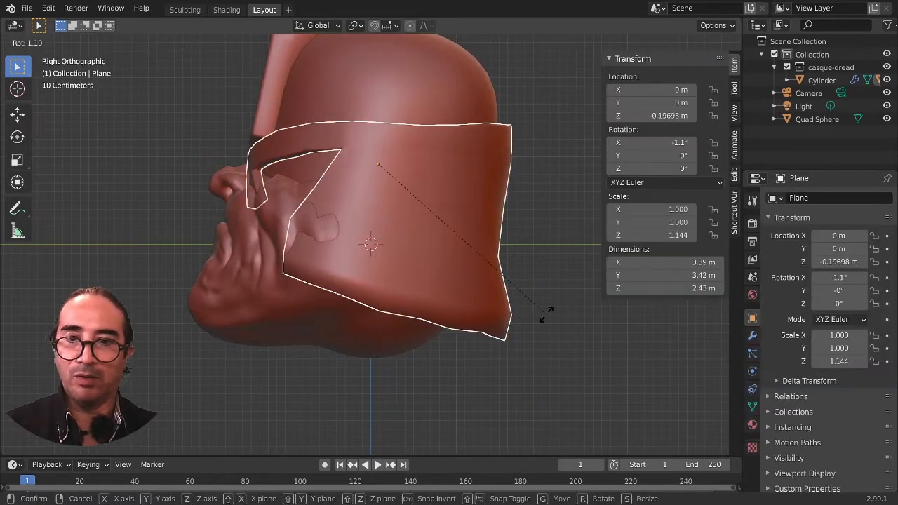
right_click(544, 313)
Step: Tilt the helmet's main Cylinder back about 20° and move it to about Y 0.076 m, Z 1.284 m over the brow
left_click(423, 57)
key("r")
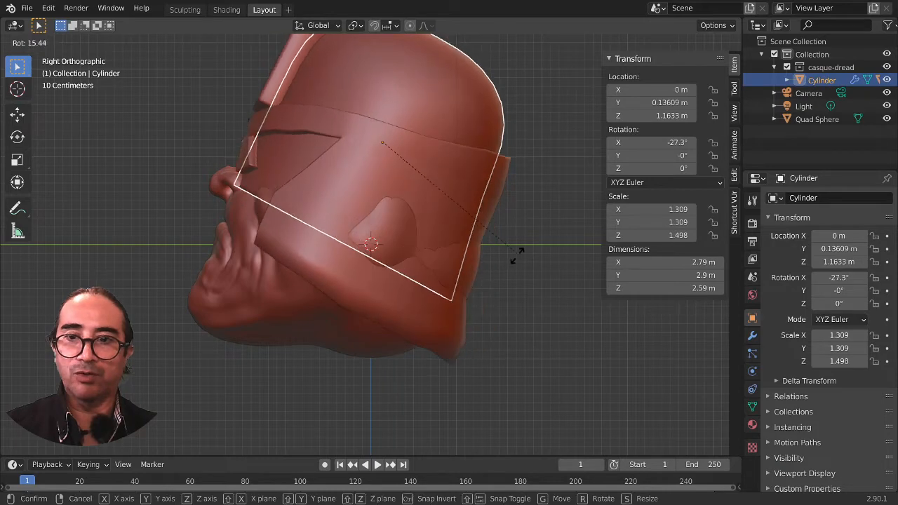
left_click(519, 274)
key("g")
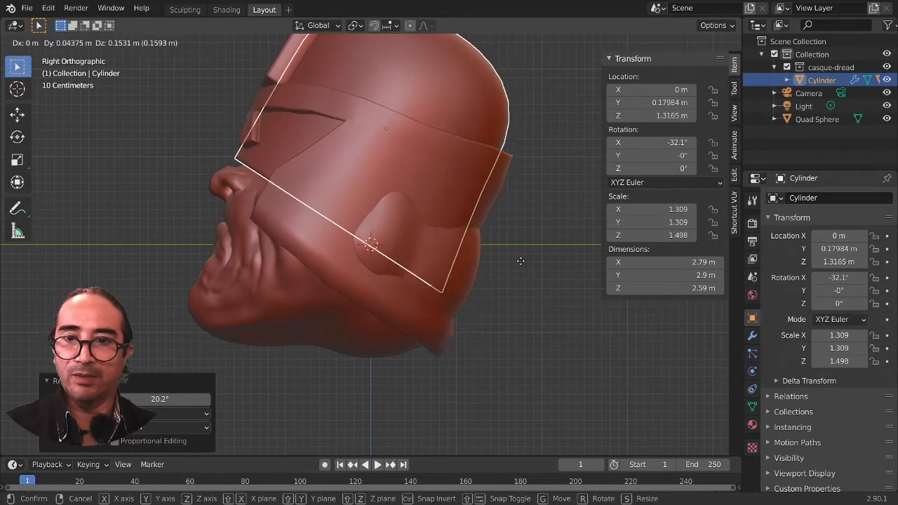
left_click(531, 259)
Step: Scale the helmet to 1.358 in X and Y and 1.554 in Z, adjust its tilt to -27.4°, and move it to Y -0.033454 m, Z 1.3274 m
key("s")
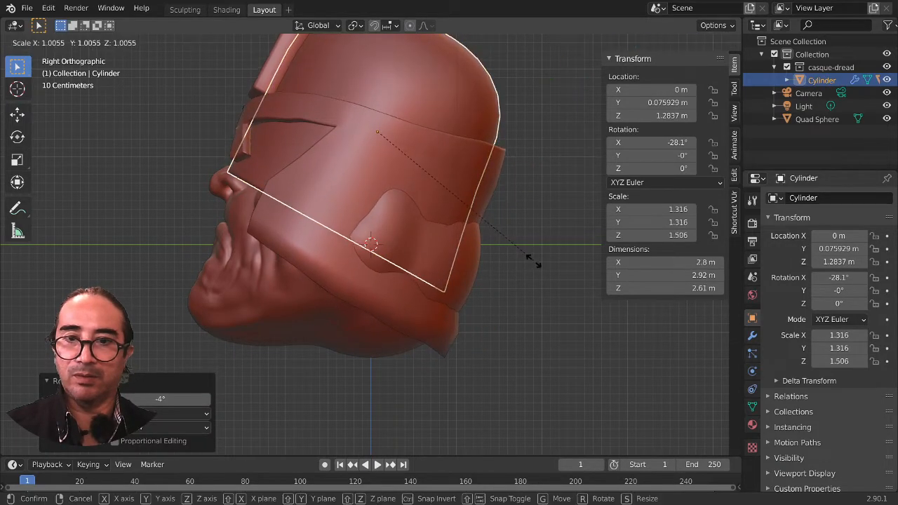
left_click(536, 264)
key("r")
left_click(537, 261)
key("g")
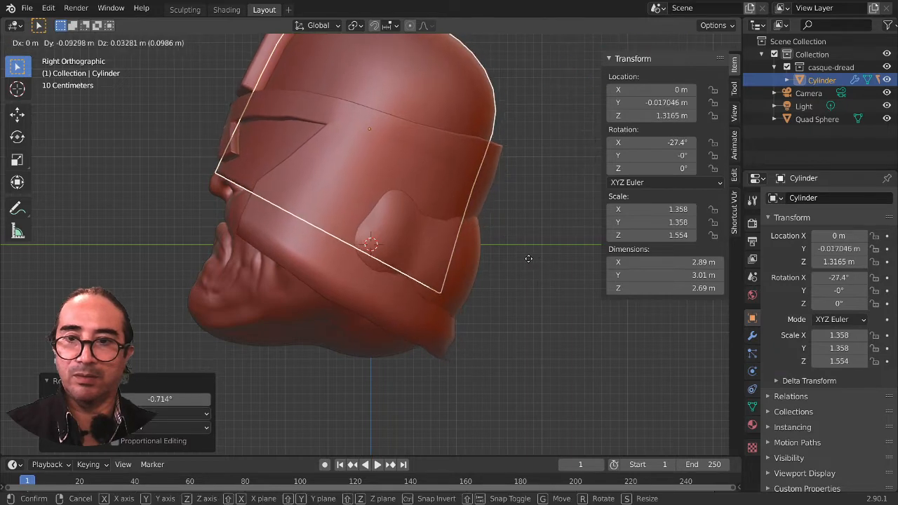
left_click(528, 257)
middle_click_drag(528, 257, 466, 310)
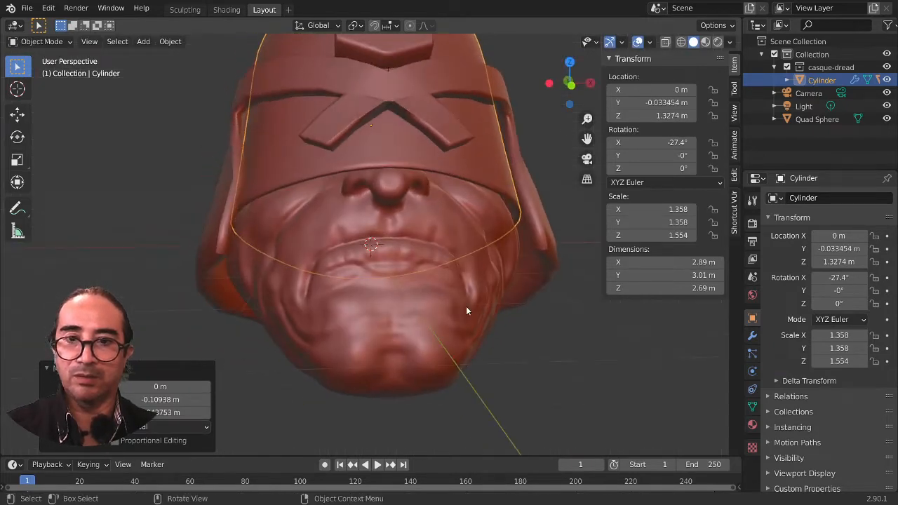
Step: Move the helmet Cylinder back and down over the head to about X 0.009 m, Y 0.029 m, Z 1.304 m
middle_click_drag(414, 320, 368, 328)
key("g")
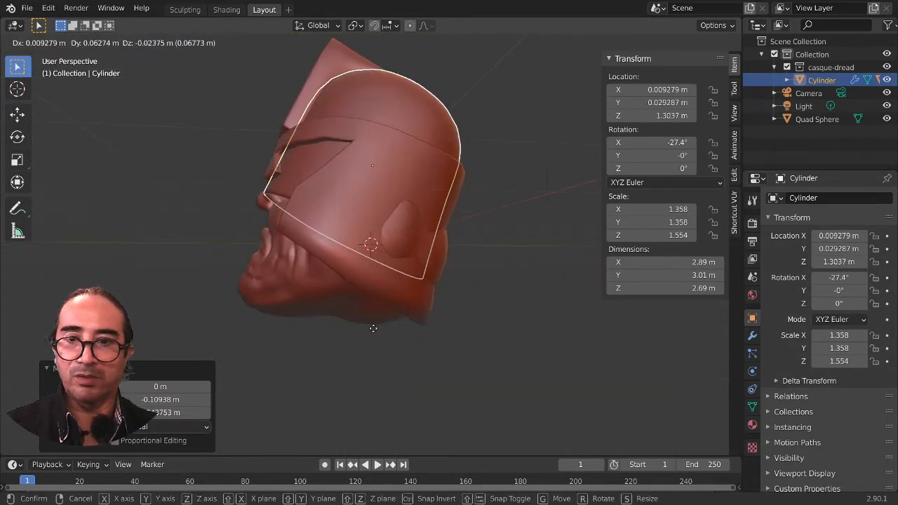
left_click(373, 327)
Step: Select the head's Quad Sphere and return to the Sculpting workspace
middle_click_drag(275, 325, 330, 230)
left_click(353, 270)
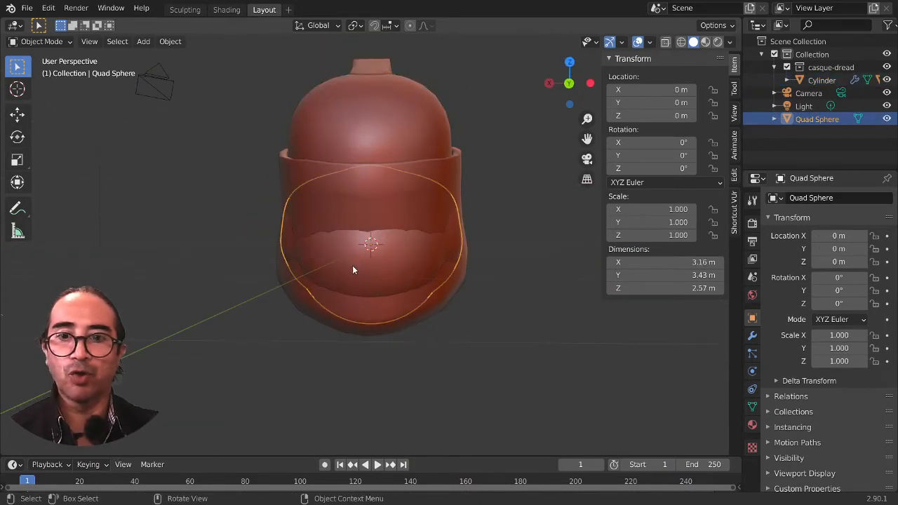
middle_click_drag(370, 321, 310, 258)
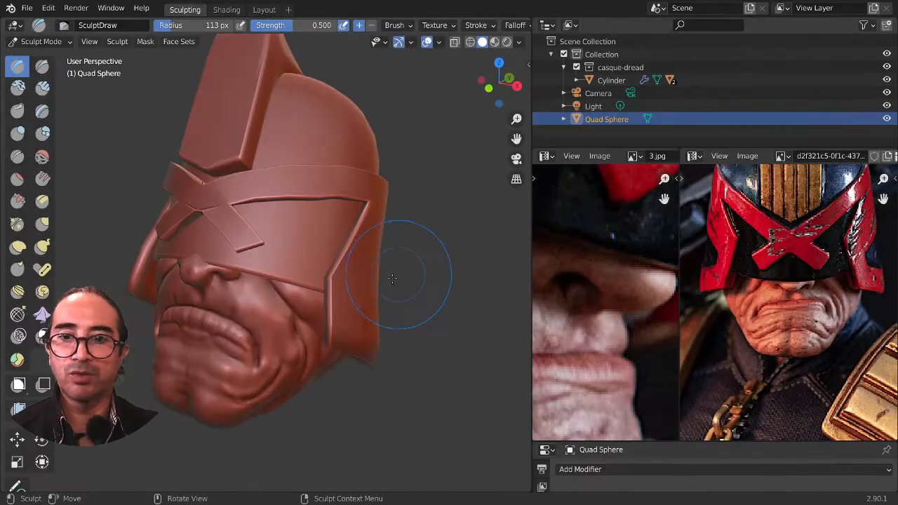
Step: Push in the back of the head with the inverted Draw brush wherever it pokes through the helmet
mouse_move(411, 271)
middle_mouse_down()
mouse_move(281, 297)
mouse_move(377, 329)
mouse_move(316, 323)
middle_mouse_up()
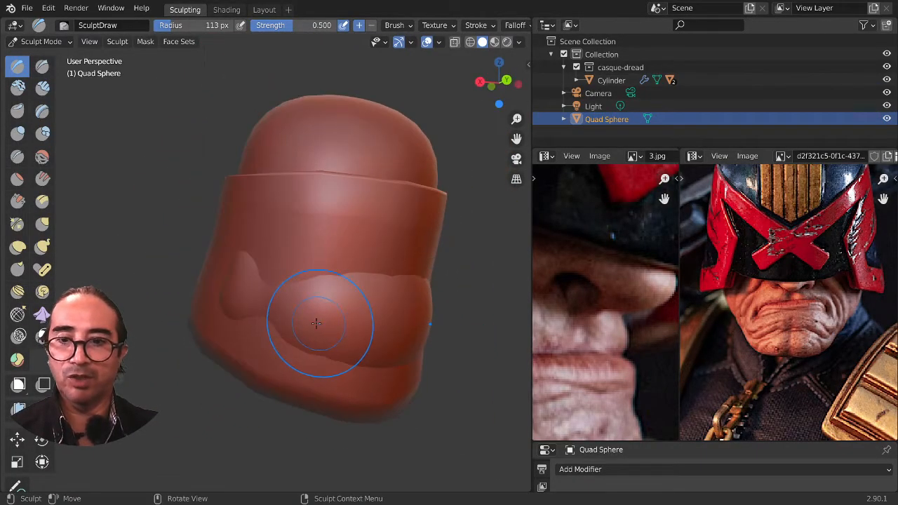
mouse_move(237, 286)
left_mouse_down("ctrl")
mouse_move(237, 307)
mouse_move(237, 270)
left_mouse_up("ctrl")
mouse_move(236, 264)
left_mouse_down("ctrl")
mouse_move(280, 297)
mouse_move(343, 297)
mouse_move(373, 351)
mouse_move(382, 304)
mouse_move(386, 347)
left_mouse_up("ctrl")
left_click_drag(391, 291, 389, 363, "ctrl")
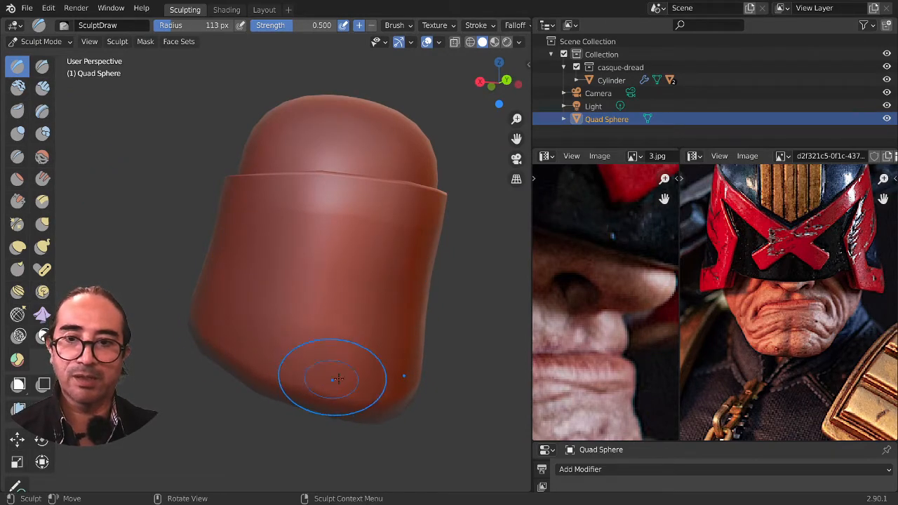
Step: Build up a rounded neck base on the underside of the head behind the jaw with the Draw brush
mouse_move(333, 377)
middle_mouse_down()
mouse_move(353, 316)
mouse_move(281, 344)
middle_mouse_up()
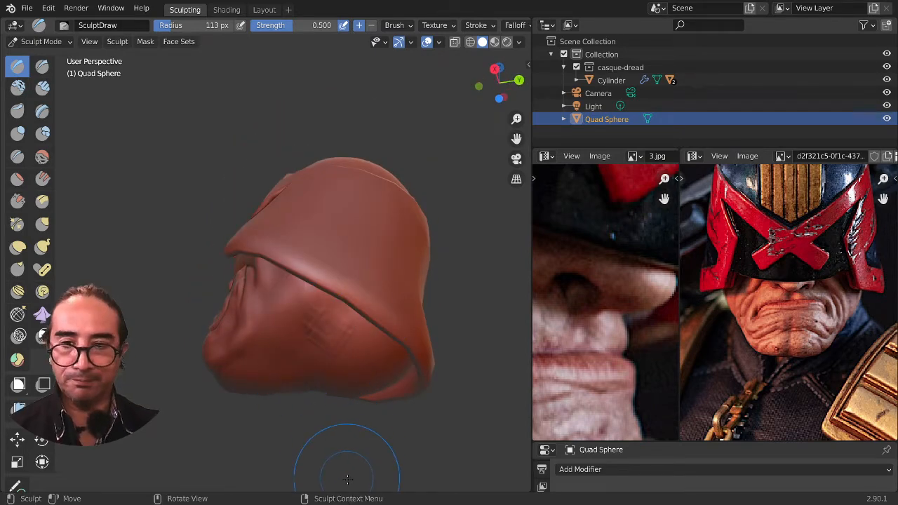
middle_click_drag(347, 479, 347, 251)
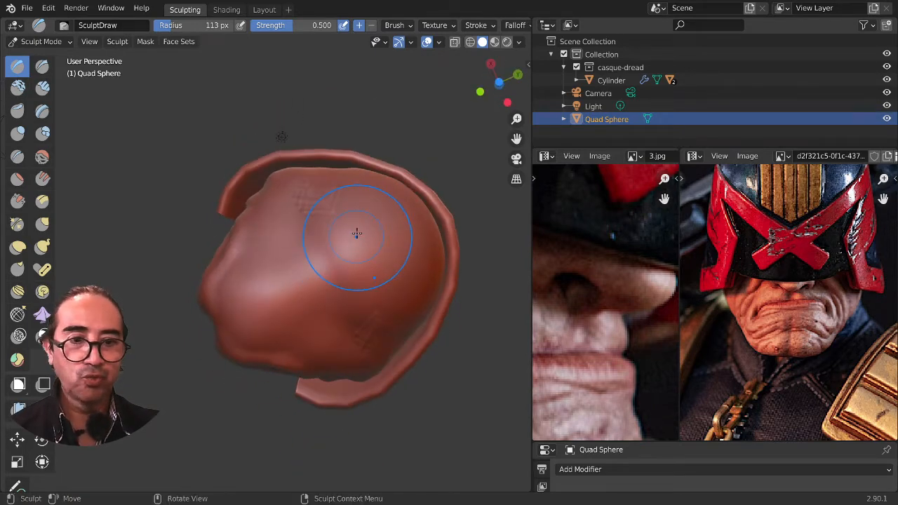
mouse_move(360, 218)
left_mouse_down("ctrl")
mouse_move(344, 251)
mouse_move(394, 262)
mouse_move(352, 213)
mouse_move(349, 286)
mouse_move(311, 237)
mouse_move(330, 288)
mouse_move(383, 190)
mouse_move(411, 224)
mouse_move(350, 239)
left_mouse_up("ctrl")
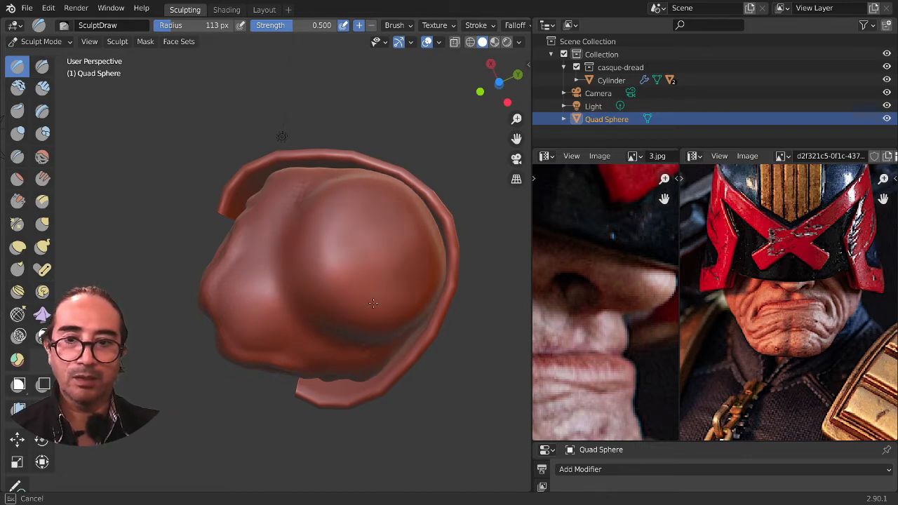
middle_click_drag(270, 254, 392, 338)
scroll(352, 304, "down", 2)
mouse_move(340, 288)
middle_mouse_down()
mouse_move(311, 270)
mouse_move(163, 320)
middle_mouse_up()
Step: Widen the 3.jpg reference view and examine the jaw and neck in the photos
scroll(683, 336, "down", 3)
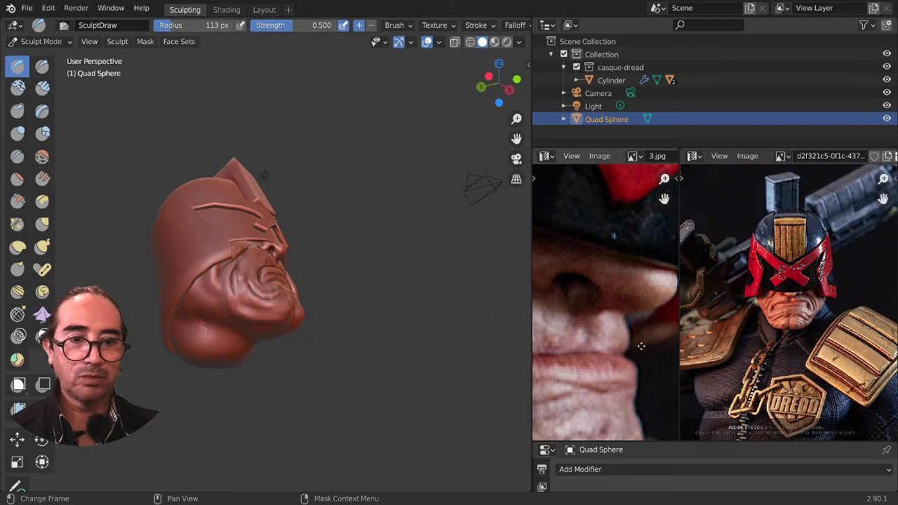
scroll(554, 274, "up", 4)
scroll(542, 262, "down", 4)
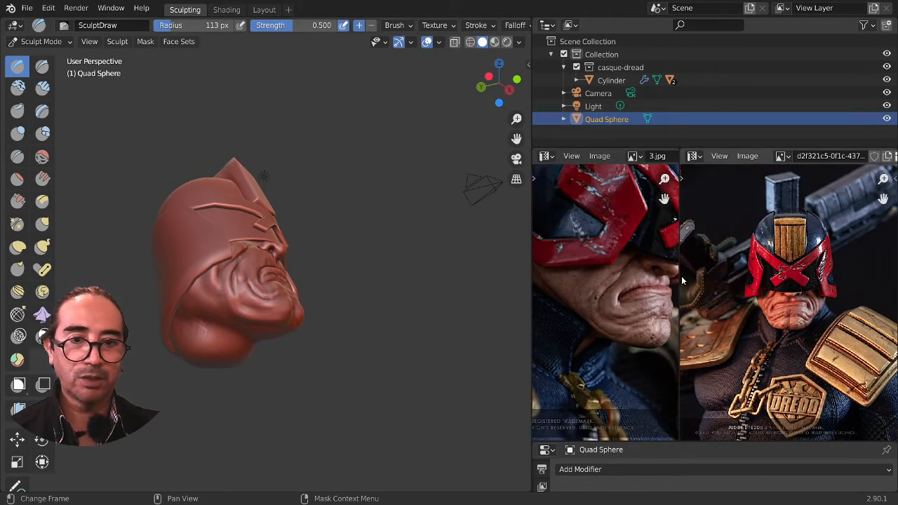
left_click_drag(679, 273, 848, 274)
scroll(716, 345, "up", 3)
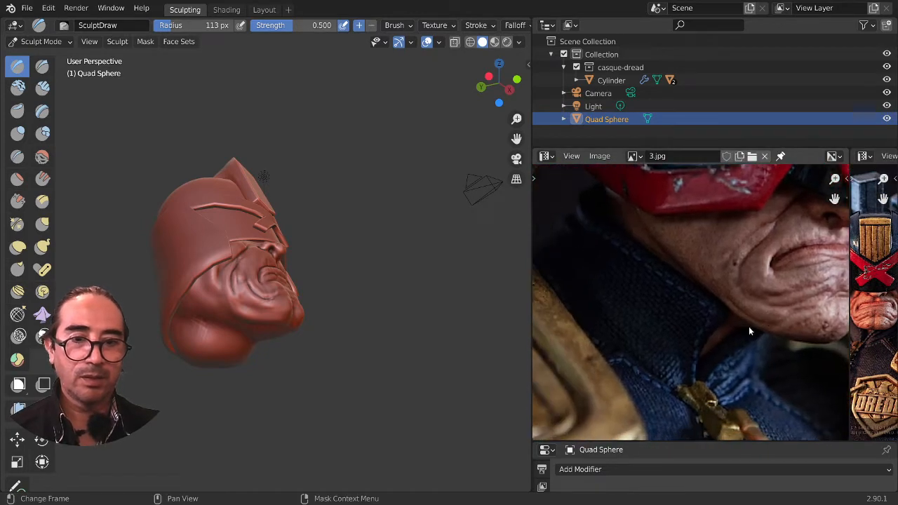
scroll(766, 326, "down", 3)
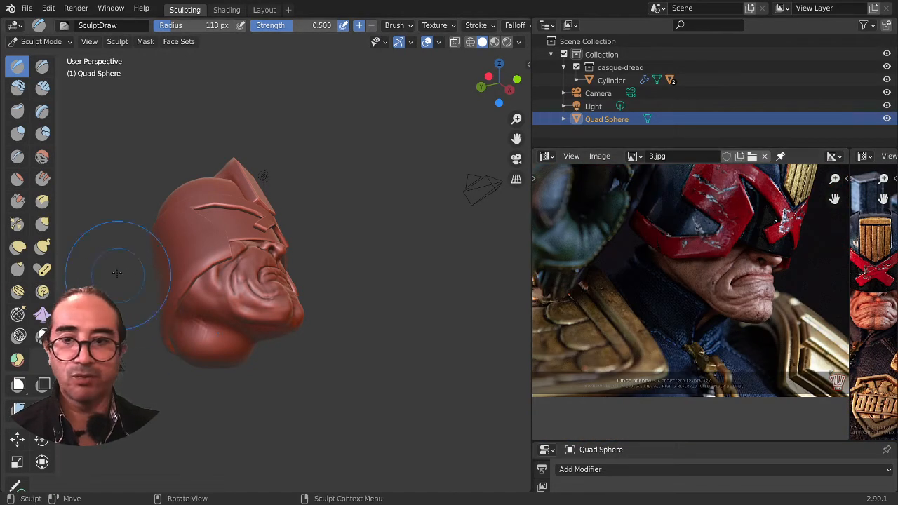
Step: Reshape the back and lower edge of the neck in side view with Elastic Deform, enlarging the brush radius to 174 px
middle_click_drag(118, 270, 189, 301)
key("KP_3")
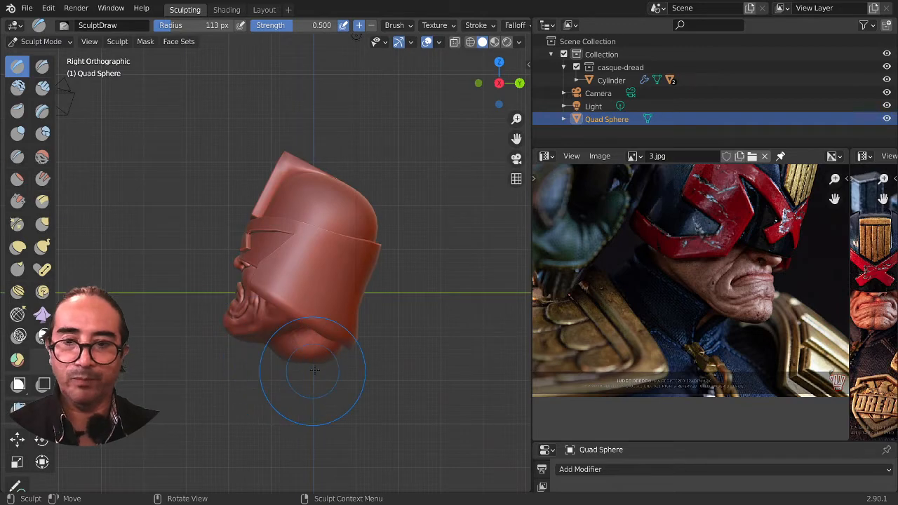
scroll(314, 372, "up", 5)
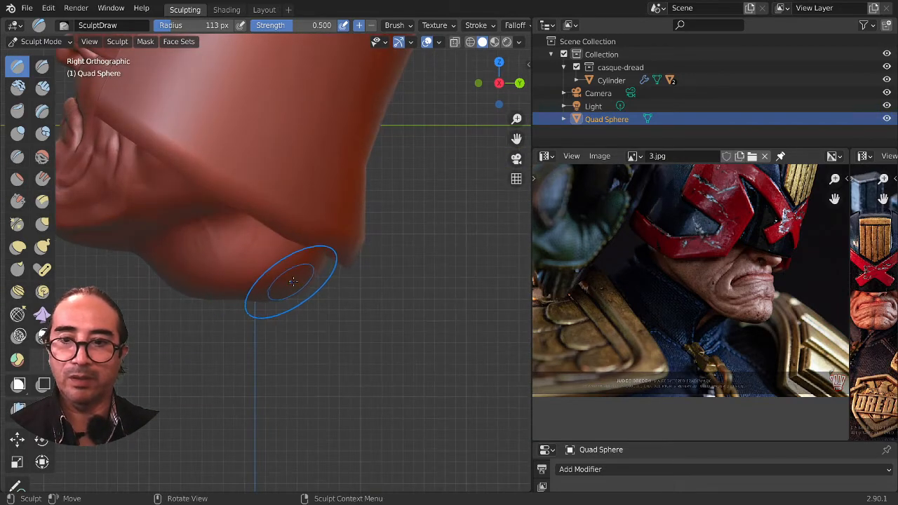
left_click(18, 247)
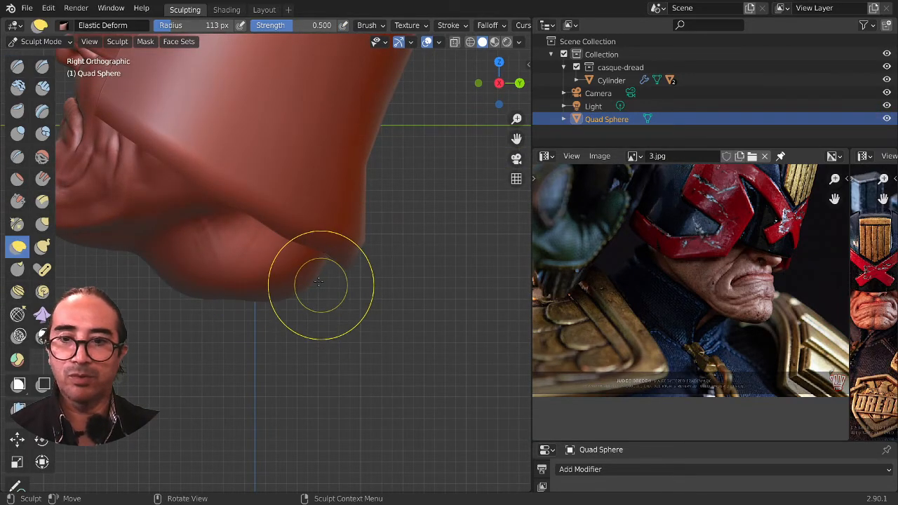
mouse_move(321, 283)
left_mouse_down()
mouse_move(310, 281)
mouse_move(345, 288)
mouse_move(337, 286)
left_mouse_up()
key("f")
left_click(341, 283)
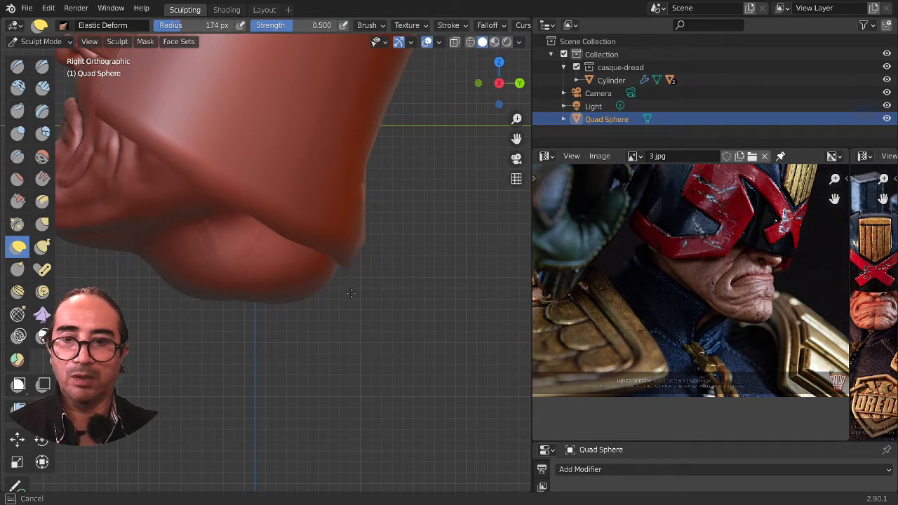
mouse_move(270, 319)
left_mouse_down()
mouse_move(260, 311)
mouse_move(238, 320)
left_mouse_up()
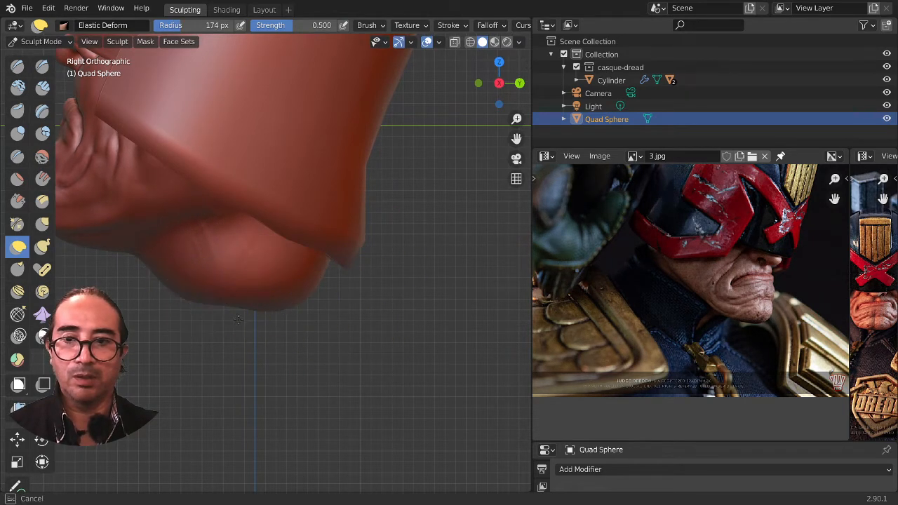
Step: Fill out the underside and back of the neck using the Draw brush at a 102 px radius
left_click(18, 66)
scroll(232, 396, "down", 2)
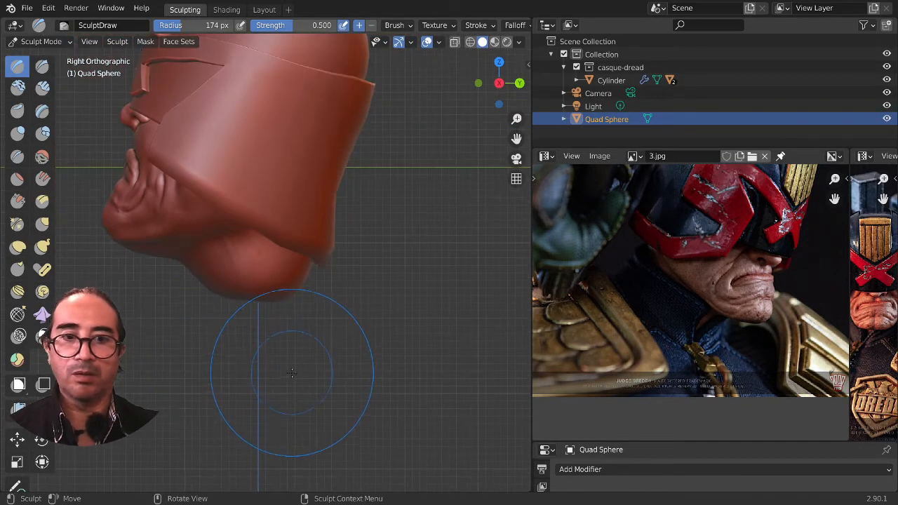
middle_click_drag(211, 319, 249, 253)
key("f")
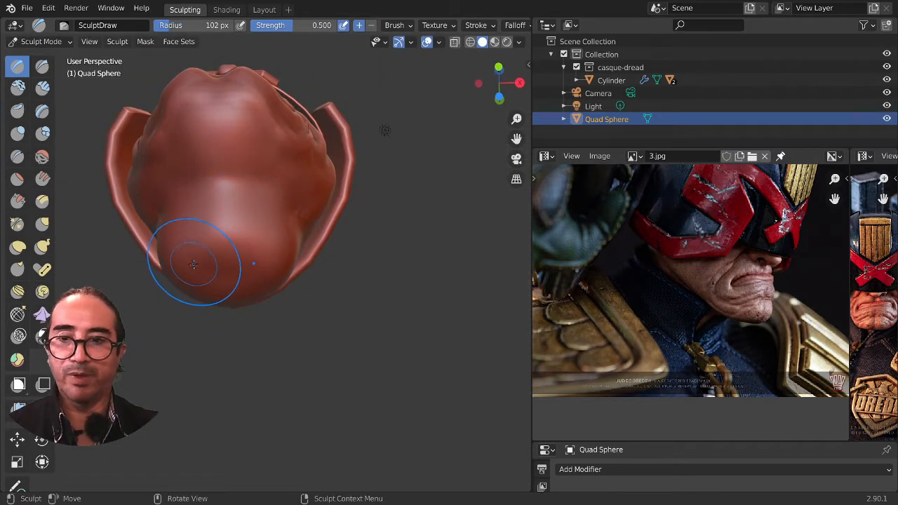
left_click(258, 272)
mouse_move(259, 273)
middle_mouse_down()
mouse_move(264, 341)
mouse_move(284, 295)
mouse_move(272, 288)
middle_mouse_up()
left_click_drag(340, 246, 296, 287)
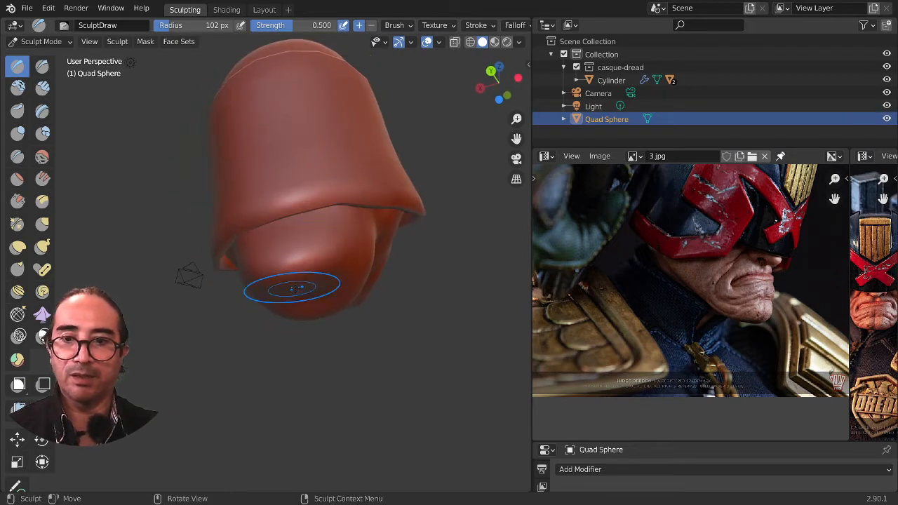
middle_click_drag(255, 300, 320, 324)
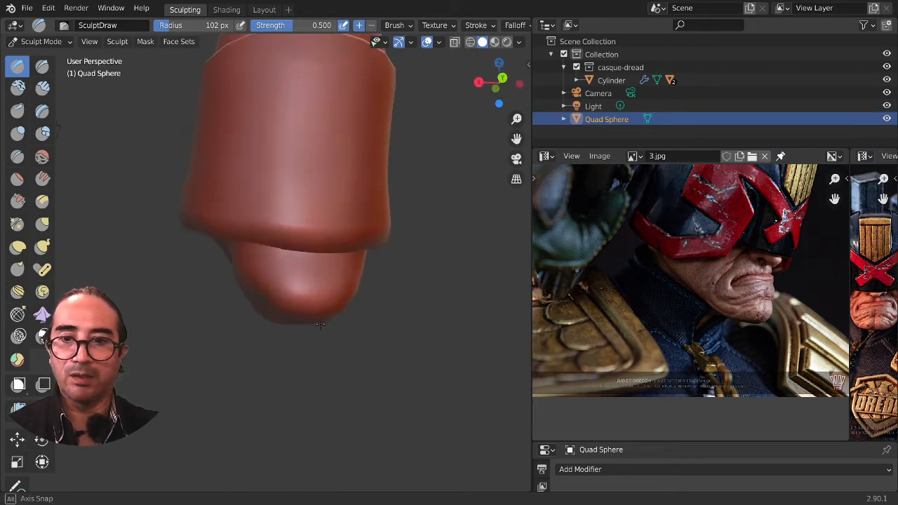
mouse_move(339, 276)
middle_mouse_down()
mouse_move(377, 310)
mouse_move(260, 337)
mouse_move(262, 313)
middle_mouse_up()
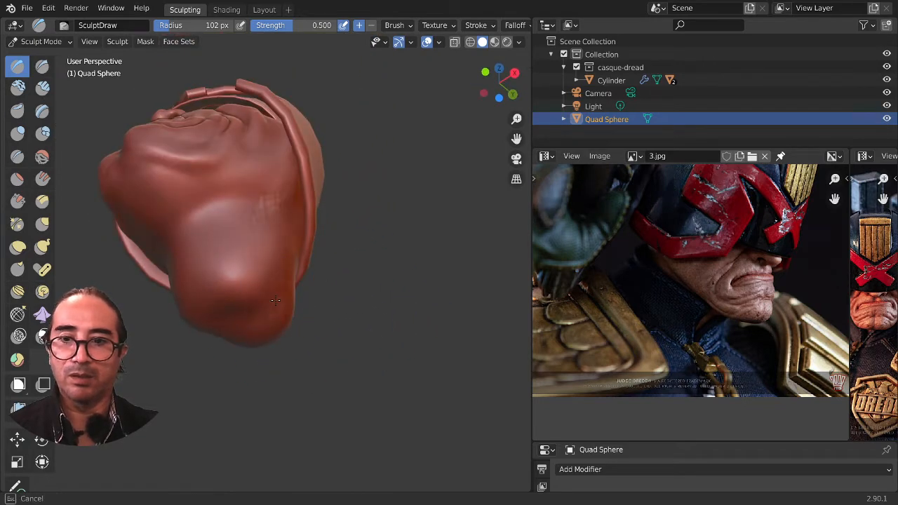
mouse_move(211, 290)
middle_mouse_down()
mouse_move(218, 269)
mouse_move(217, 302)
mouse_move(297, 391)
mouse_move(315, 373)
mouse_move(234, 299)
mouse_move(206, 311)
mouse_move(228, 269)
middle_mouse_up()
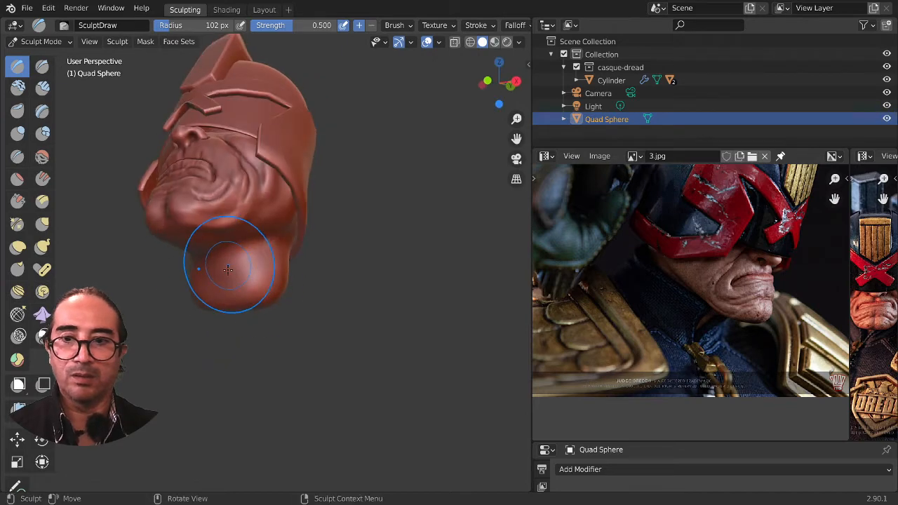
Step: Thicken the sides and front of the neck beneath the jaw with the Draw brush
middle_click_drag(190, 312, 301, 351)
scroll(207, 264, "up", 2)
scroll(207, 264, "up", 1)
middle_click_drag(207, 264, 239, 265)
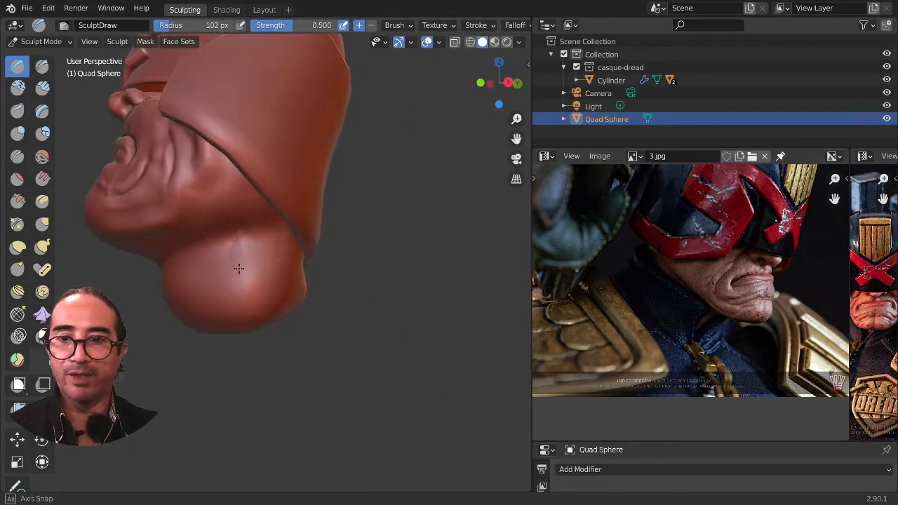
middle_click_drag(118, 319, 215, 301)
mouse_move(246, 299)
left_mouse_down()
mouse_move(265, 289)
mouse_move(160, 309)
mouse_move(211, 302)
mouse_move(145, 279)
mouse_move(275, 257)
left_mouse_up()
mouse_move(283, 258)
middle_mouse_down()
mouse_move(183, 284)
mouse_move(211, 276)
middle_mouse_up()
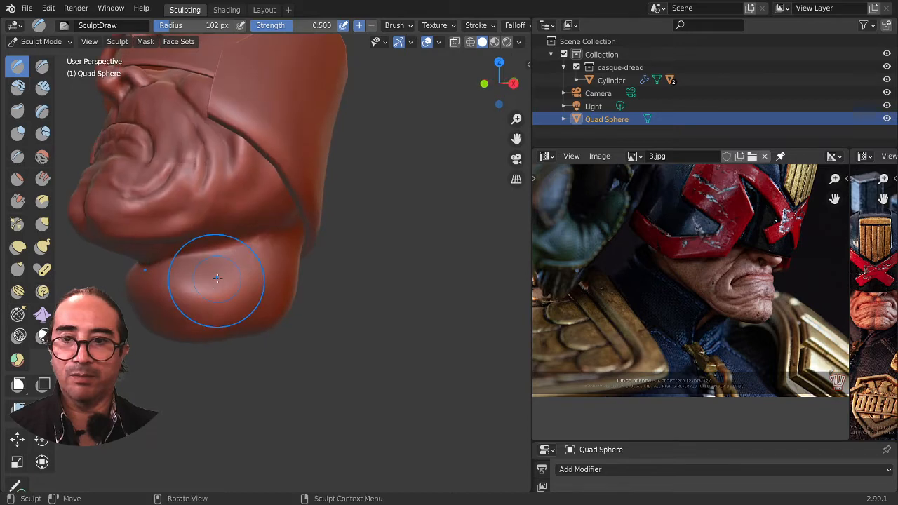
middle_click_drag(285, 281, 306, 304)
scroll(302, 304, "up", 2)
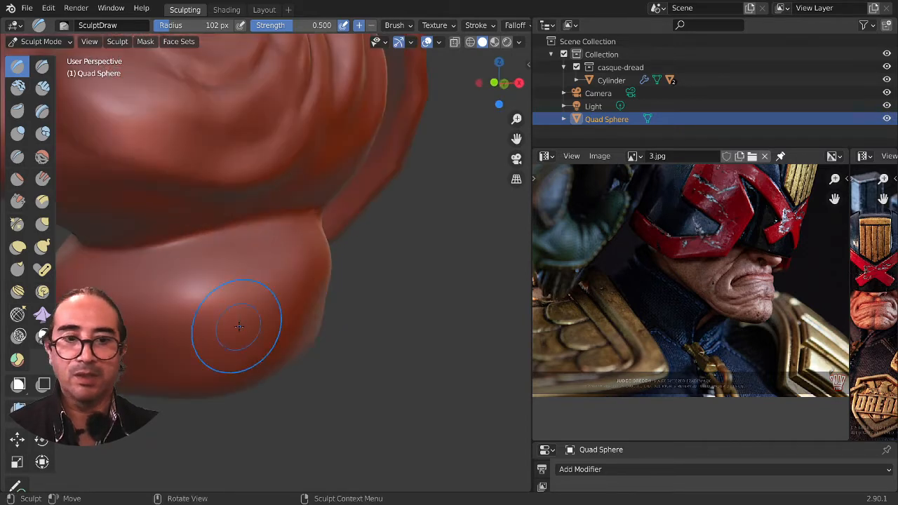
middle_click_drag(236, 327, 283, 320)
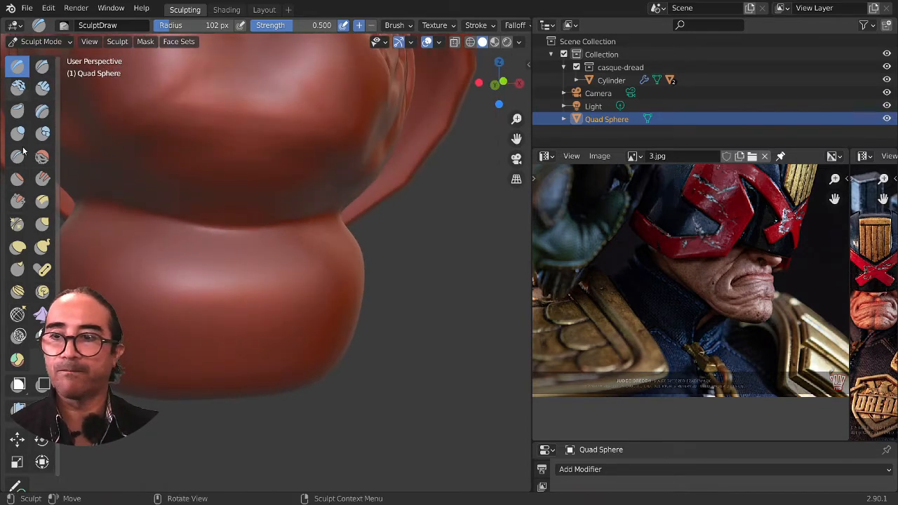
Step: Choose the Crease brush, then enlarge the front reference photo and frame its chin and collar
left_click(17, 111)
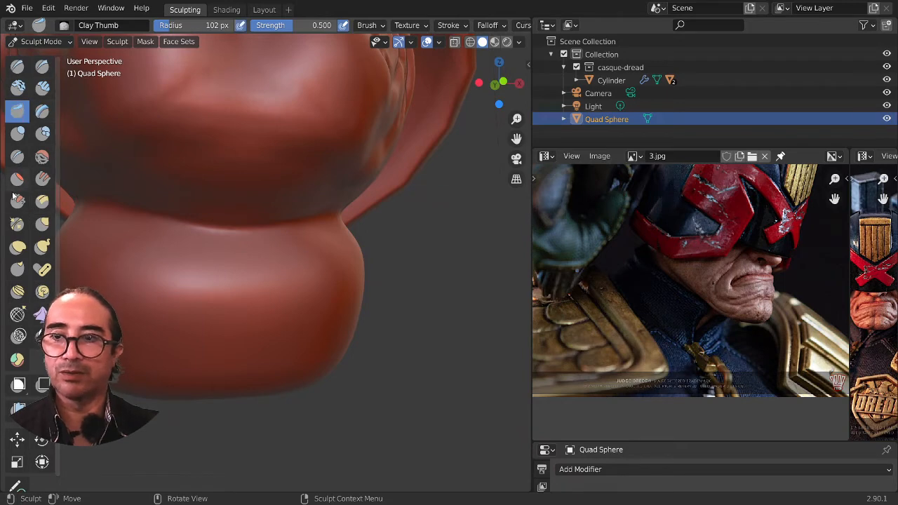
left_click(17, 157)
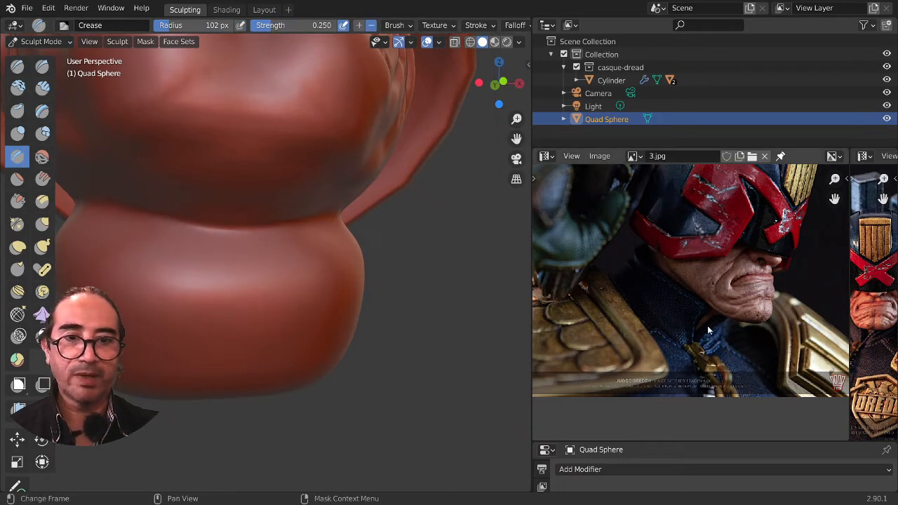
scroll(572, 358, "down", 3)
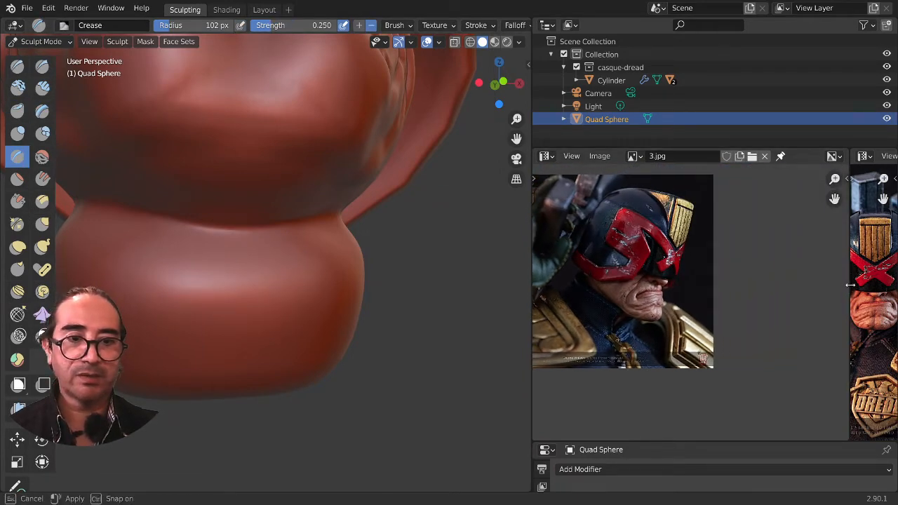
left_click_drag(847, 290, 547, 316)
scroll(685, 347, "up", 5)
middle_click_drag(685, 346, 675, 222)
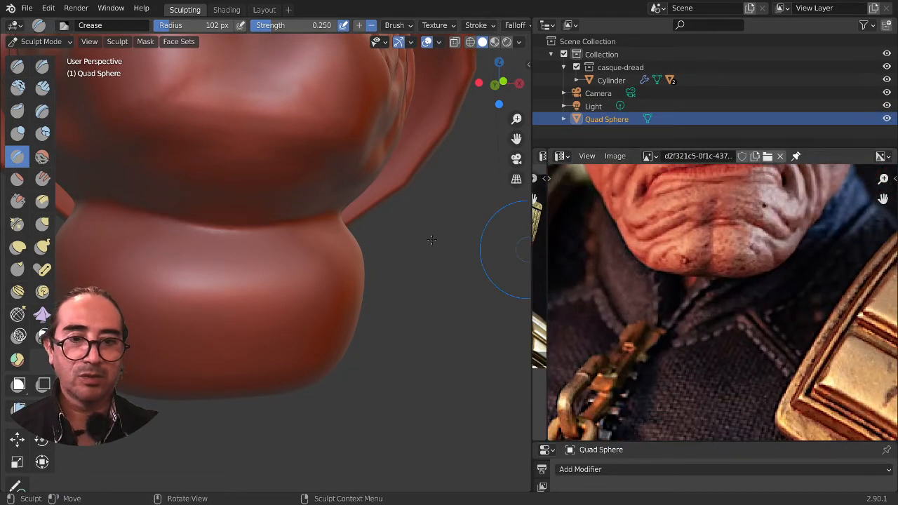
Step: Carve two mirrored, converging grooves down the front of the throat with the Crease brush at 0.250 strength
scroll(231, 265, "down", 1)
left_click_drag(206, 260, 266, 240)
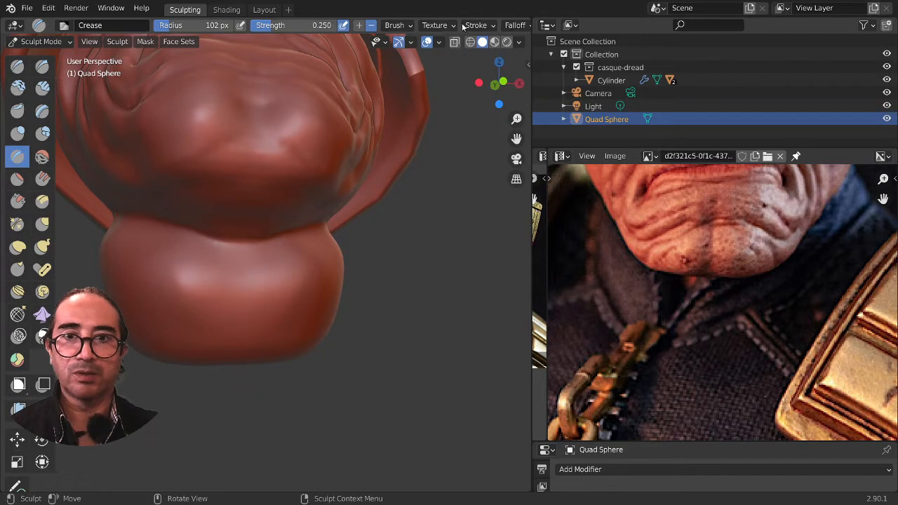
middle_click_drag(481, 26, 314, 26)
mouse_move(210, 337)
middle_mouse_down()
mouse_move(191, 342)
mouse_move(208, 317)
middle_mouse_up()
scroll(191, 318, "up", 2)
left_click_drag(199, 259, 220, 331)
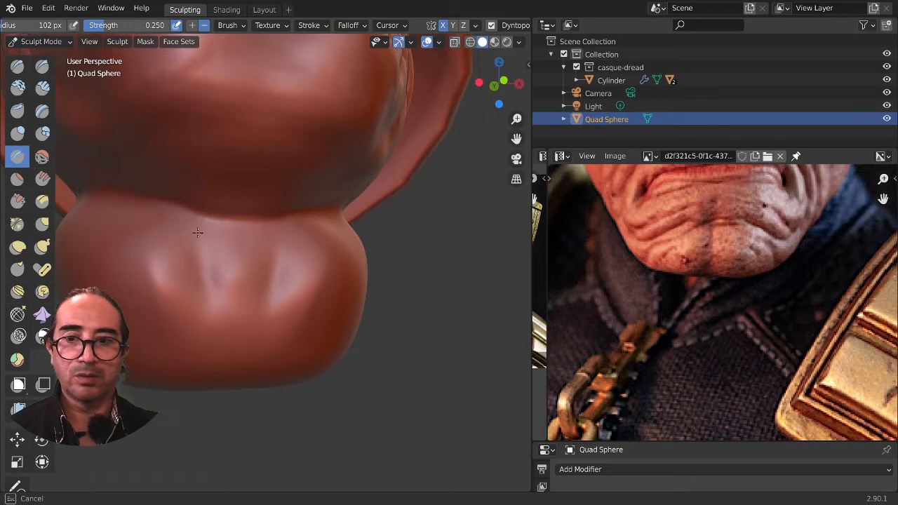
left_click_drag(207, 258, 202, 298)
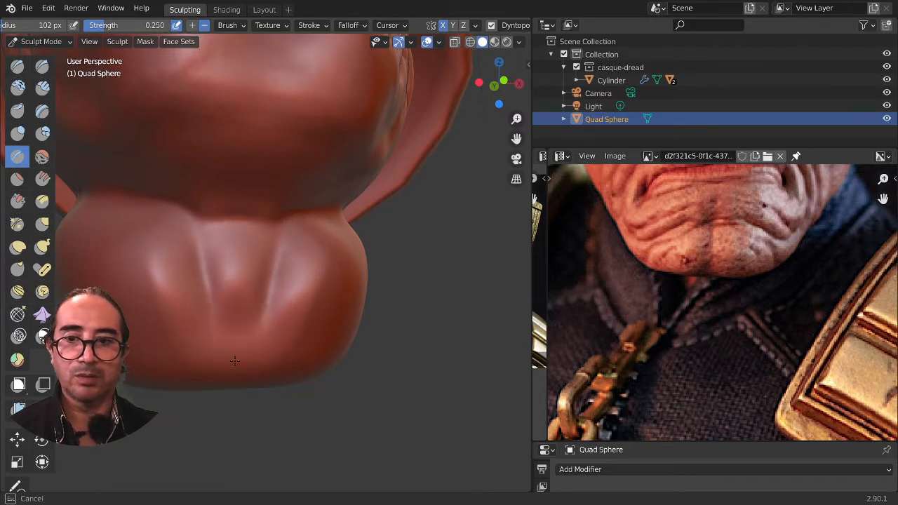
mouse_move(233, 371)
middle_mouse_down()
mouse_move(217, 344)
mouse_move(191, 344)
mouse_move(150, 296)
mouse_move(161, 342)
mouse_move(200, 360)
middle_mouse_up()
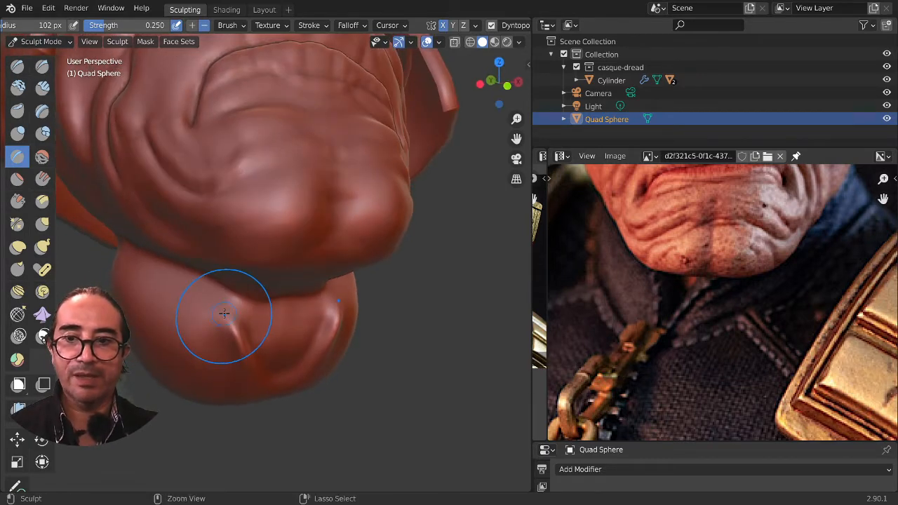
Step: Define a sharp crease line along the side of the neck beneath the jaw with the Crease brush, using inverted strokes
mouse_move(195, 299)
middle_mouse_down()
mouse_move(249, 305)
mouse_move(320, 277)
middle_mouse_up()
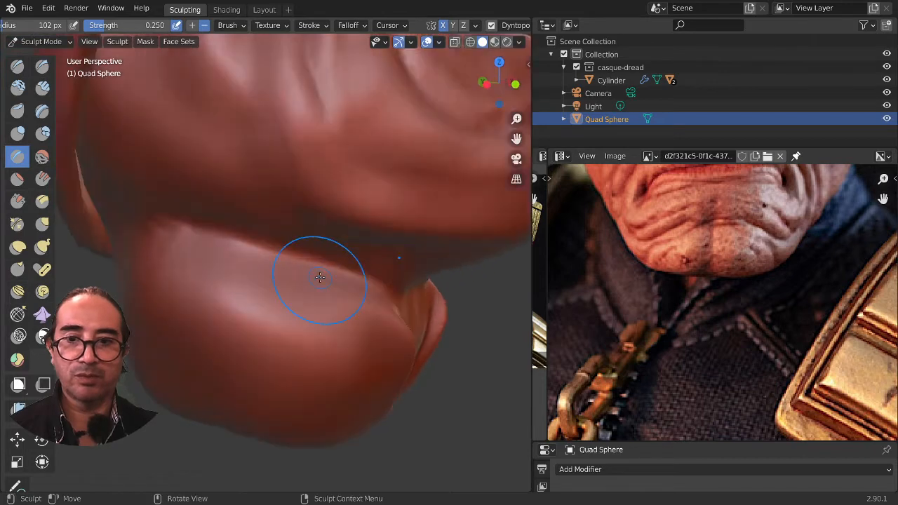
middle_click_drag(372, 294, 316, 281)
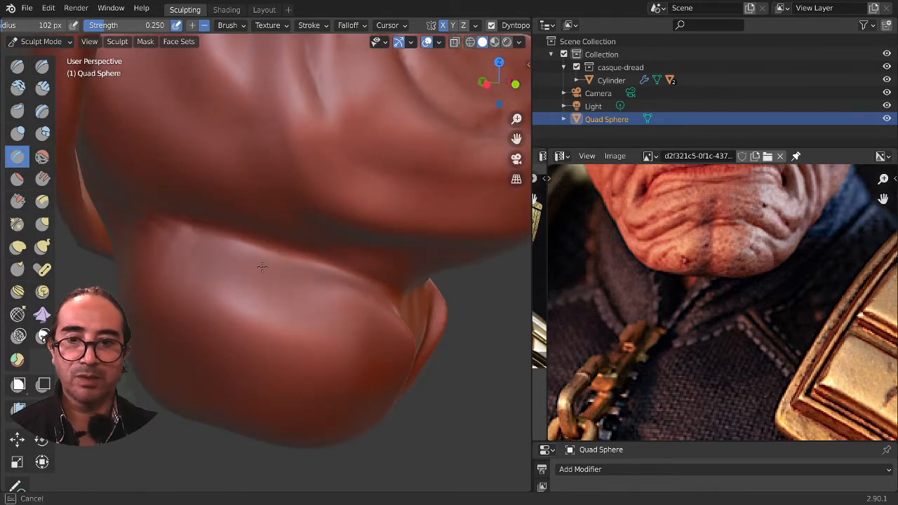
middle_click_drag(274, 272, 214, 389)
scroll(224, 376, "down", 3)
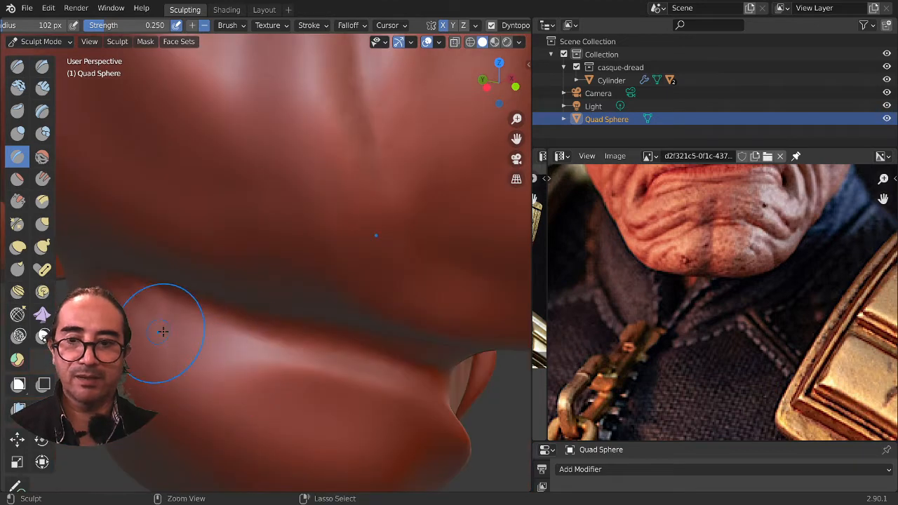
left_click_drag(164, 333, 165, 321, "ctrl")
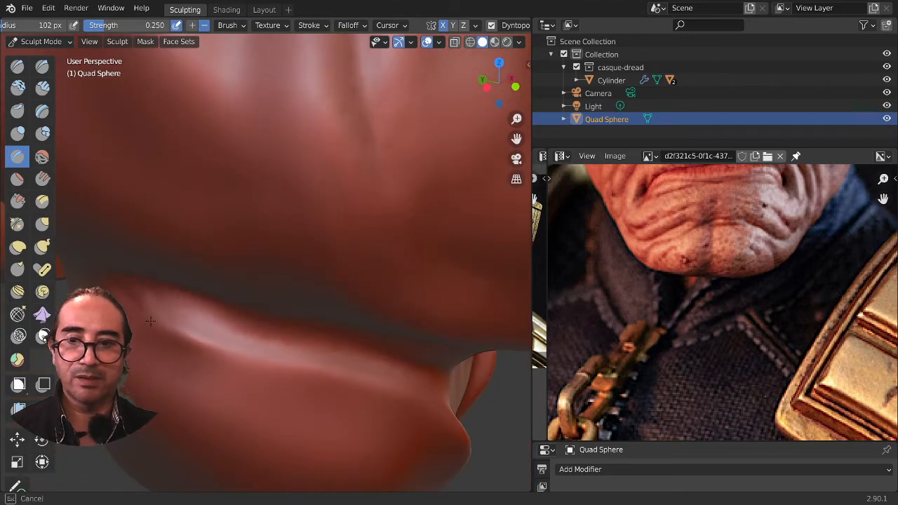
mouse_move(204, 343)
left_mouse_down("ctrl")
mouse_move(281, 350)
mouse_move(175, 335)
mouse_move(411, 372)
left_mouse_up("ctrl")
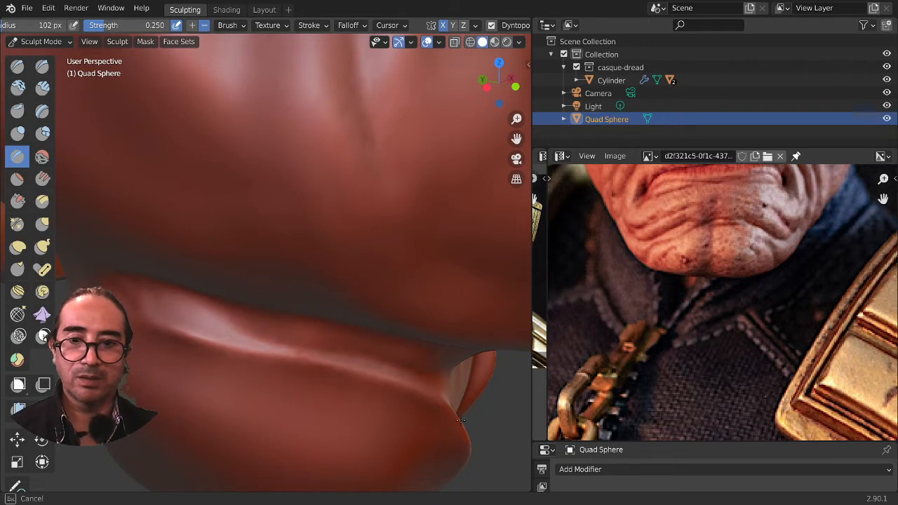
left_click_drag(461, 421, 457, 421, "ctrl")
Step: Extend the neck's crease line backward beneath the helmet's rear edge with the Crease brush
mouse_move(428, 418)
middle_mouse_down()
mouse_move(419, 399)
mouse_move(392, 382)
mouse_move(335, 371)
mouse_move(389, 386)
middle_mouse_up()
scroll(414, 392, "down", 3)
scroll(323, 375, "down", 2)
middle_click_drag(298, 356, 328, 358)
scroll(328, 356, "up", 4)
middle_click_drag(267, 350, 285, 347)
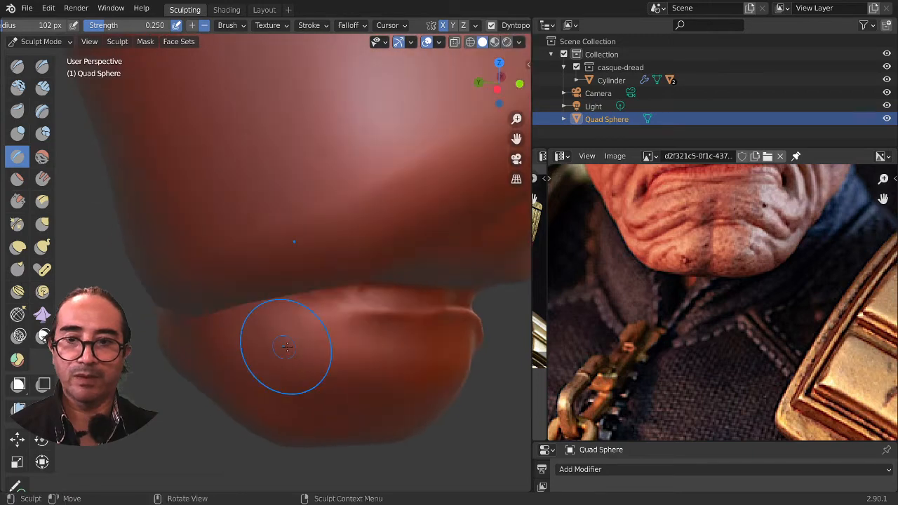
scroll(330, 335, "up", 3)
scroll(375, 393, "down", 1)
scroll(378, 382, "down", 1)
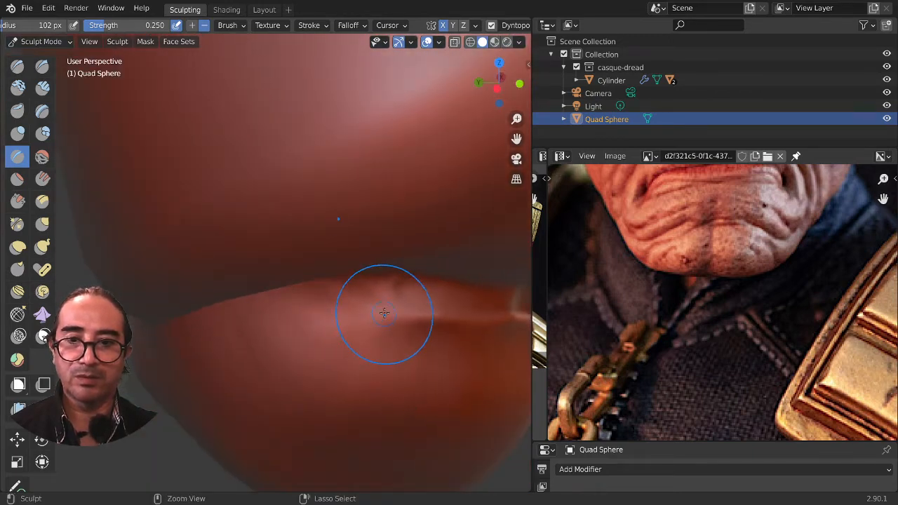
left_click_drag(384, 313, 358, 312, "ctrl")
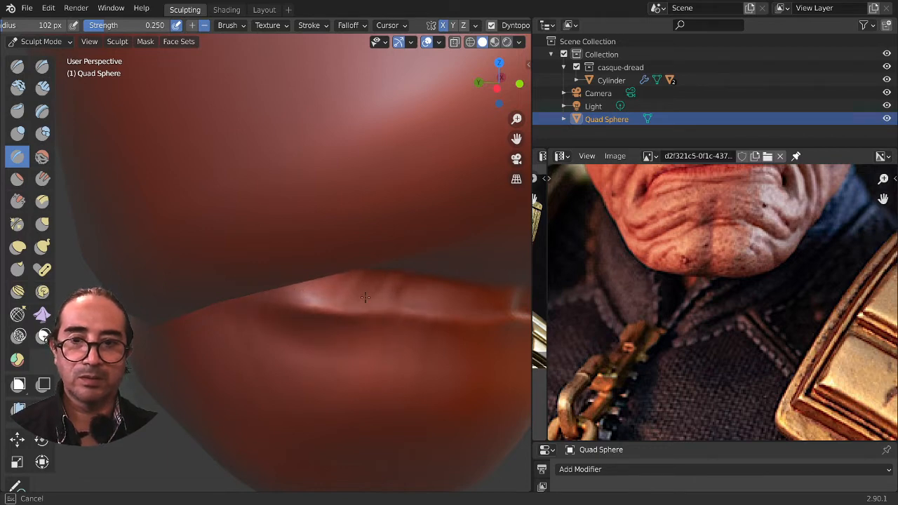
left_click_drag(304, 302, 281, 294, "ctrl")
Step: Choose the Draw brush at 0.500 strength and 102 px radius, and extend the underside of the neck downward
mouse_move(397, 344)
middle_mouse_down()
mouse_move(322, 327)
mouse_move(267, 361)
mouse_move(275, 363)
mouse_move(209, 378)
mouse_move(339, 385)
mouse_move(330, 330)
mouse_move(391, 344)
middle_mouse_up()
scroll(327, 344, "down", 7)
scroll(309, 371, "down", 4)
scroll(339, 388, "up", 4)
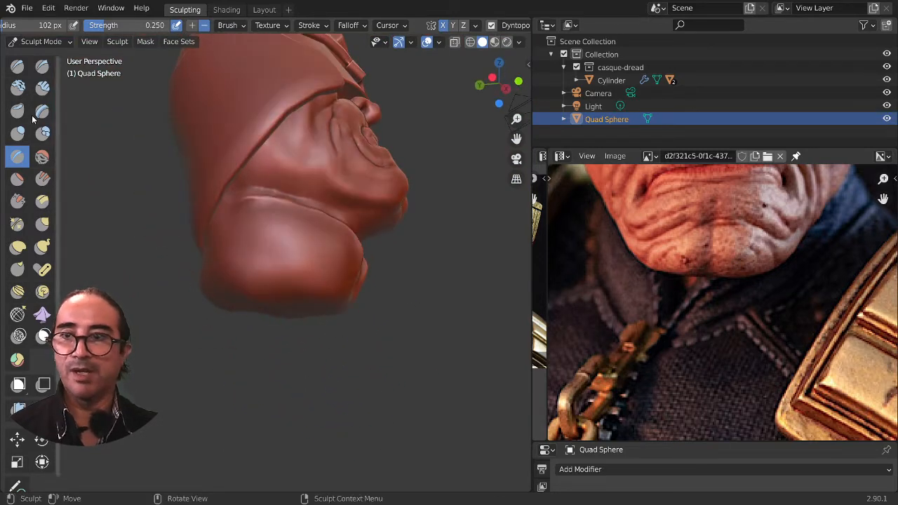
left_click(19, 76)
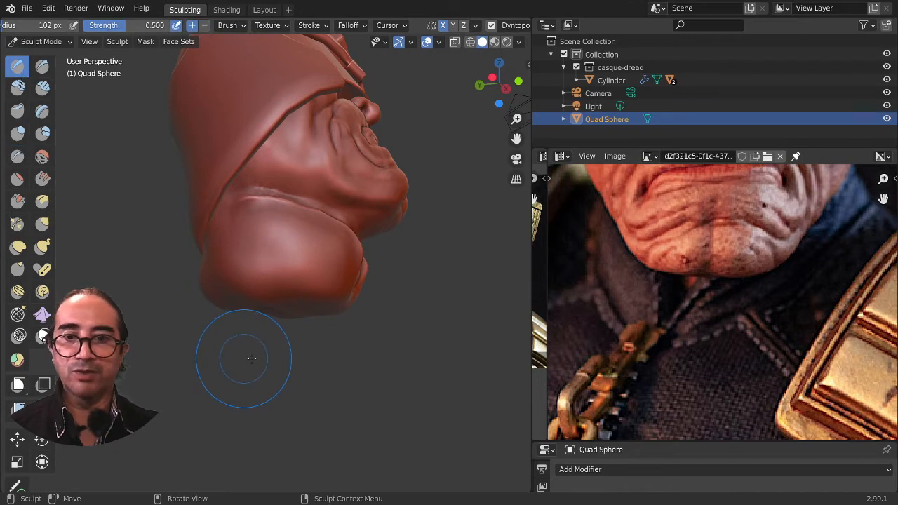
scroll(281, 358, "down", 3)
scroll(615, 345, "down", 1)
scroll(616, 345, "down", 3)
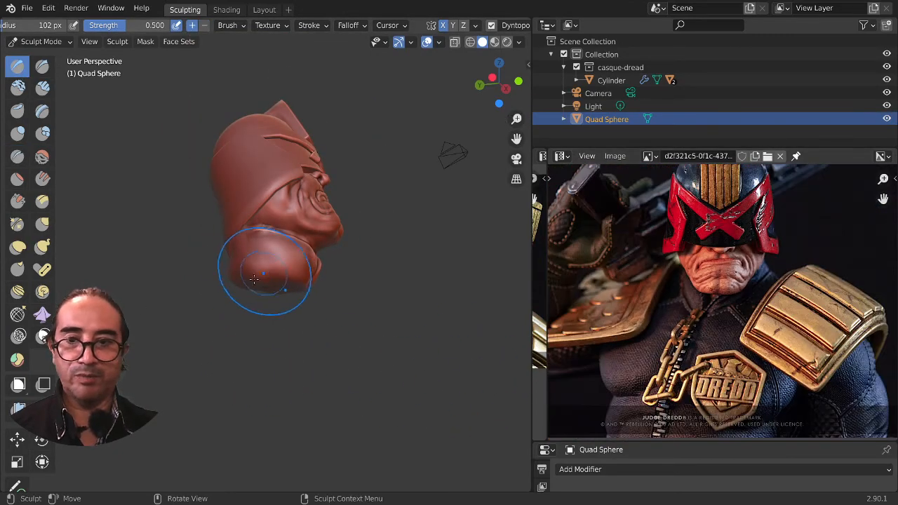
left_click_drag(257, 276, 292, 284)
scroll(293, 339, "up", 1)
middle_click_drag(293, 341, 287, 283)
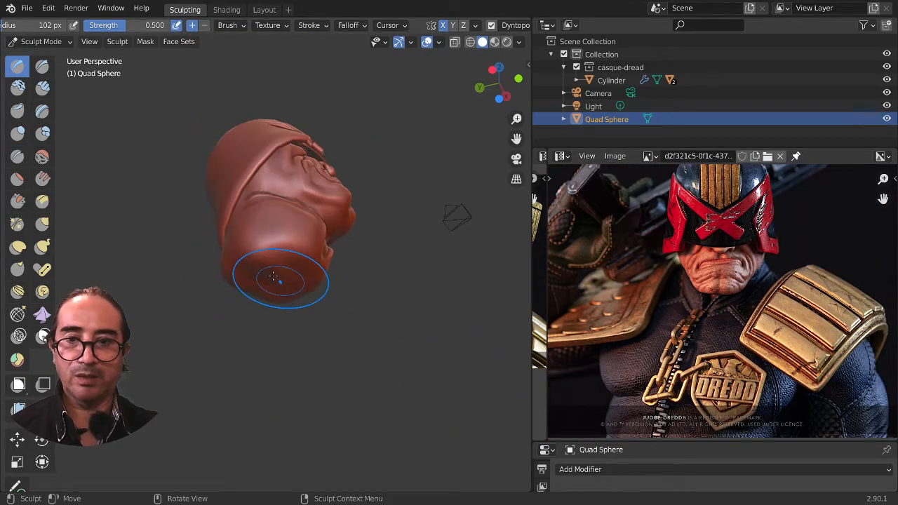
left_click_drag(277, 246, 240, 244)
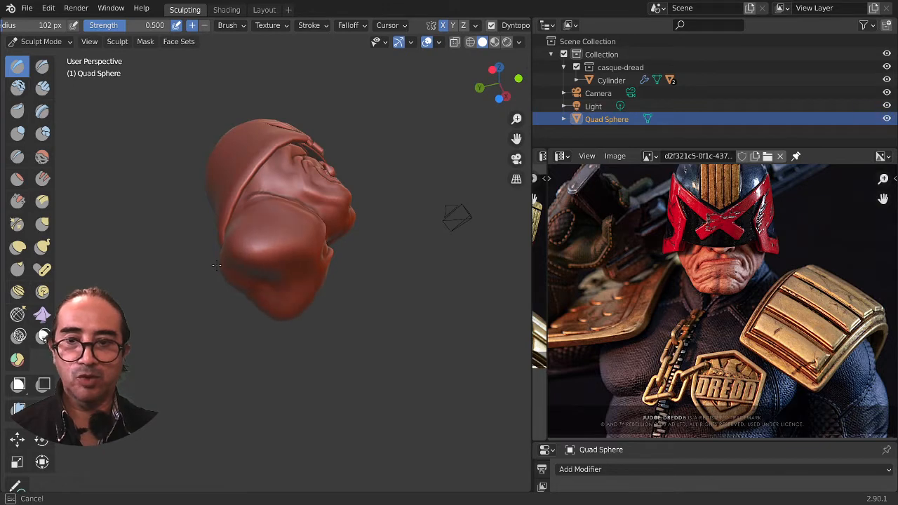
Step: Build up the base of the neck from the rear and the front with the Draw brush
middle_click_drag(216, 266, 201, 170)
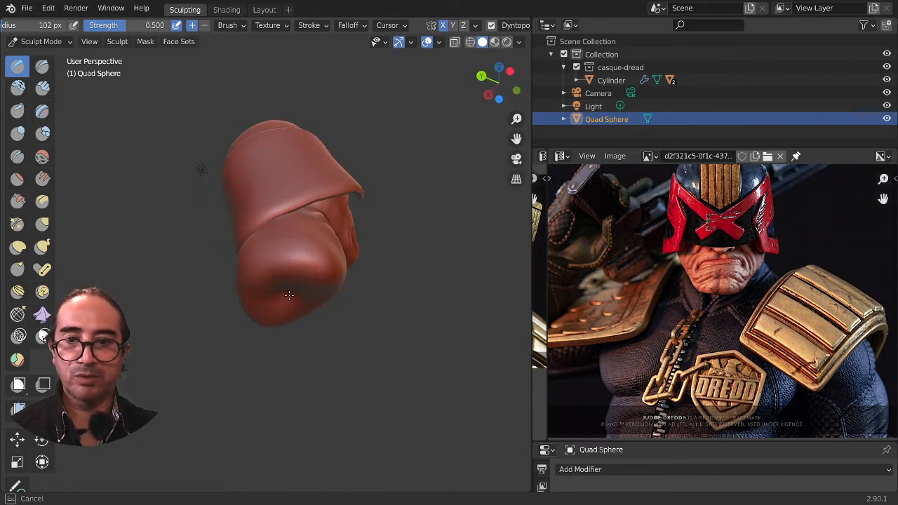
left_click_drag(289, 295, 282, 294)
mouse_move(318, 333)
middle_mouse_down()
mouse_move(194, 301)
mouse_move(158, 261)
middle_mouse_up()
mouse_move(238, 265)
left_mouse_down()
mouse_move(277, 256)
mouse_move(232, 284)
left_mouse_up()
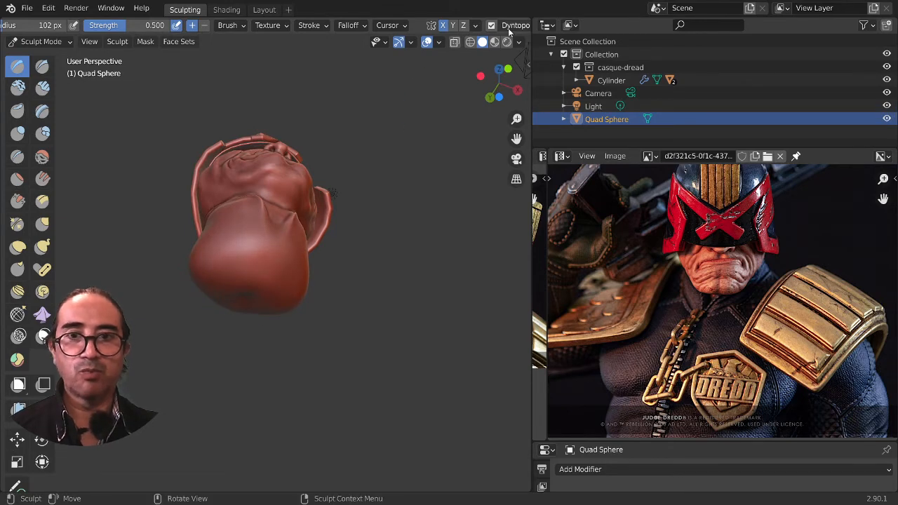
Step: Set the Dyntopo resolution to 15 and keep lengthening the lower neck on its front and sides with the Draw brush
scroll(507, 28, "down", 4)
left_click(431, 26)
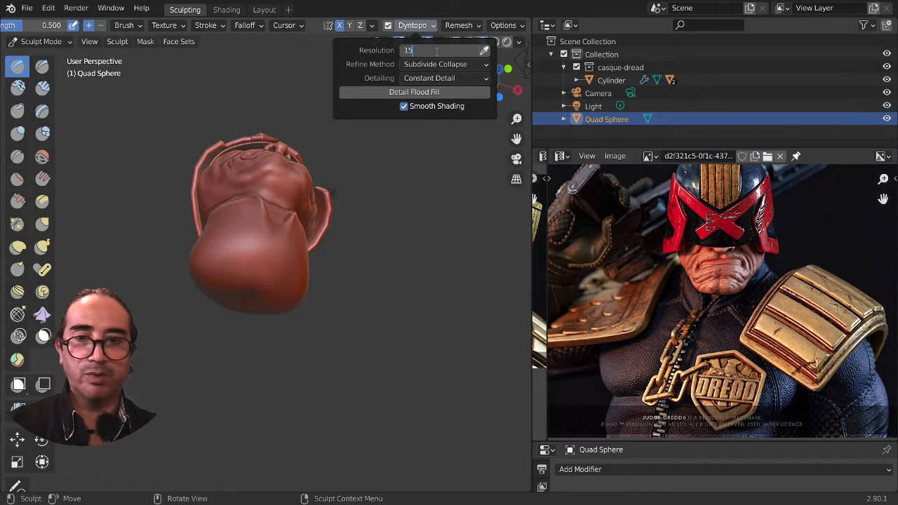
left_click(437, 51)
type("15")
key("Return")
left_click_drag(262, 275, 227, 265)
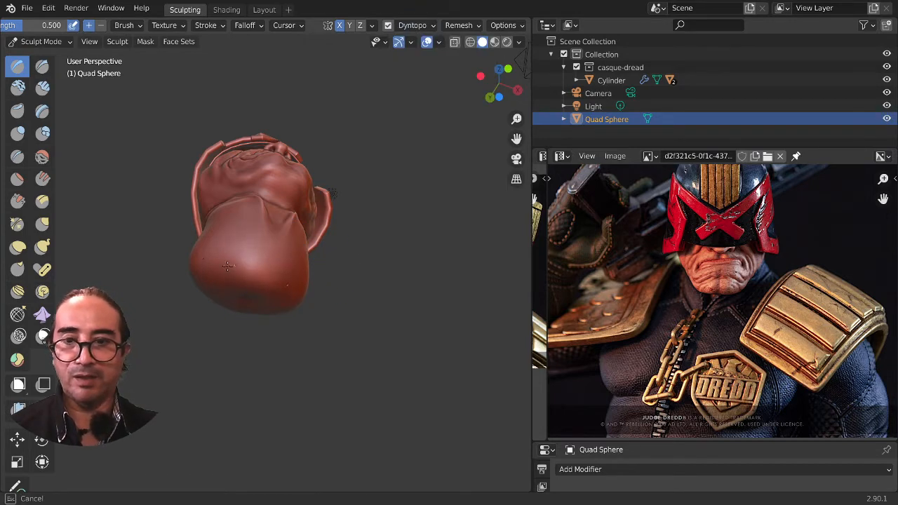
middle_click_drag(194, 266, 259, 260)
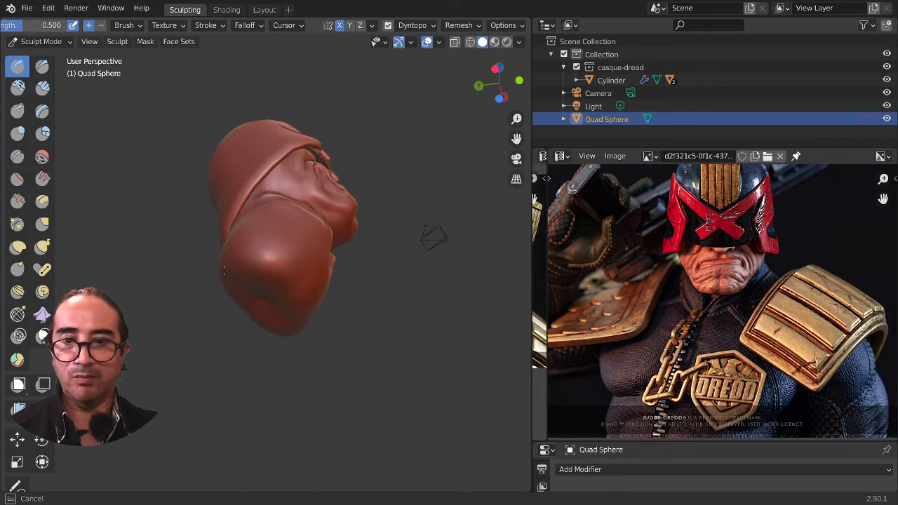
left_click_drag(224, 270, 247, 298)
middle_click_drag(233, 306, 323, 301)
mouse_move(301, 294)
left_mouse_down()
mouse_move(281, 287)
mouse_move(323, 283)
left_mouse_up()
Step: Add volume to the back, sides and lower end of the neck base with the Draw brush
middle_click_drag(343, 280, 231, 311)
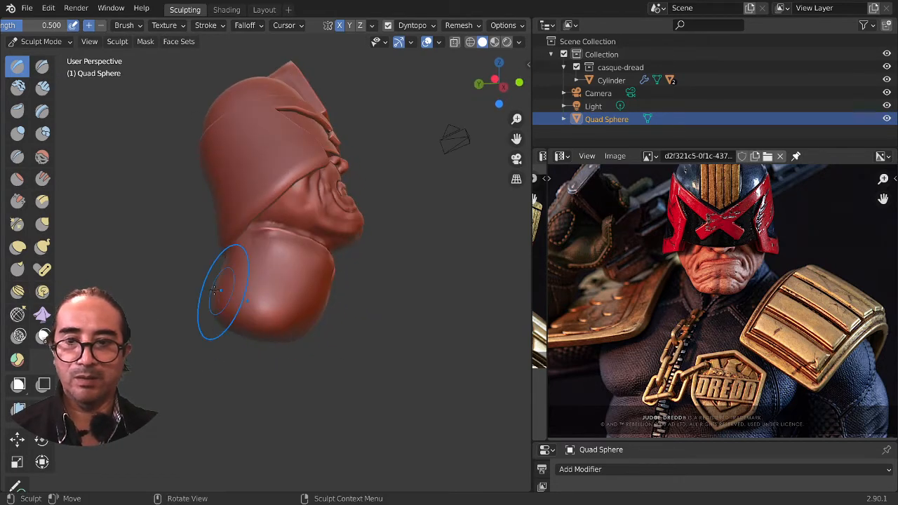
left_click_drag(220, 296, 314, 348)
middle_click_drag(325, 352, 231, 353)
mouse_move(212, 322)
left_mouse_down()
mouse_move(247, 314)
mouse_move(219, 324)
mouse_move(239, 334)
left_mouse_up()
middle_click_drag(241, 336, 205, 362)
middle_click_drag(321, 345, 237, 334)
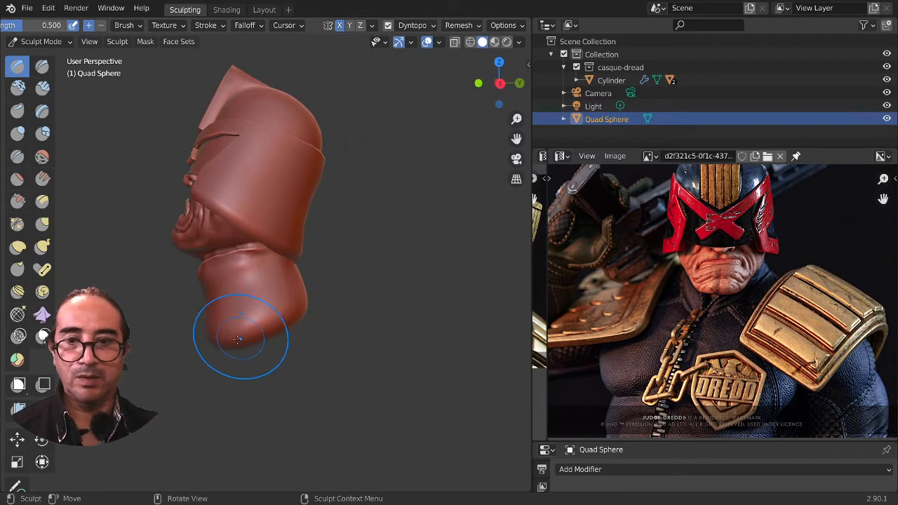
mouse_move(239, 330)
left_mouse_down()
mouse_move(273, 322)
mouse_move(252, 319)
left_mouse_up()
mouse_move(249, 321)
left_mouse_down()
mouse_move(227, 340)
mouse_move(233, 343)
left_mouse_up()
Step: Widen and even out the underside of the bust into a full oval with broad Draw strokes from below
mouse_move(235, 348)
middle_mouse_down()
mouse_move(250, 328)
mouse_move(251, 254)
middle_mouse_up()
mouse_move(245, 231)
left_mouse_down()
mouse_move(235, 329)
mouse_move(225, 254)
left_mouse_up()
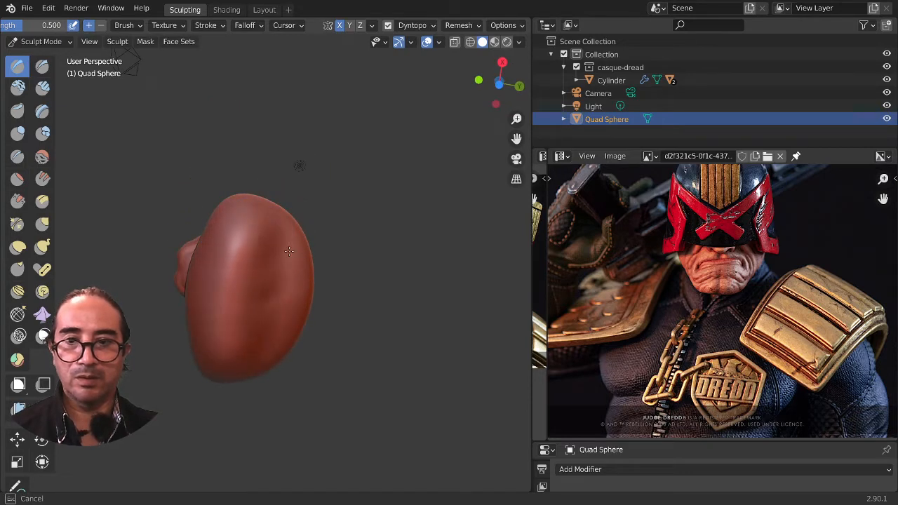
mouse_move(289, 251)
left_mouse_down()
mouse_move(283, 329)
mouse_move(242, 256)
mouse_move(210, 238)
mouse_move(301, 239)
mouse_move(272, 272)
mouse_move(255, 317)
left_mouse_up()
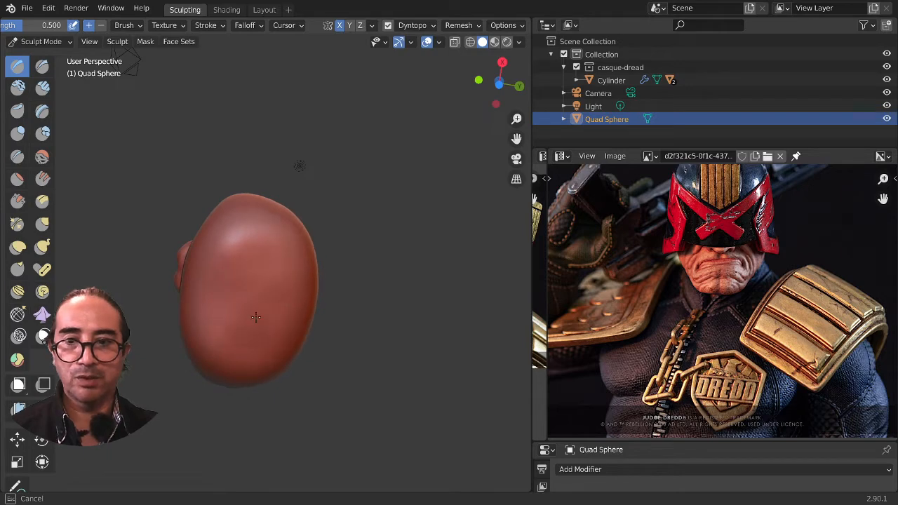
left_click_drag(208, 345, 287, 272)
left_click_drag(219, 223, 225, 343)
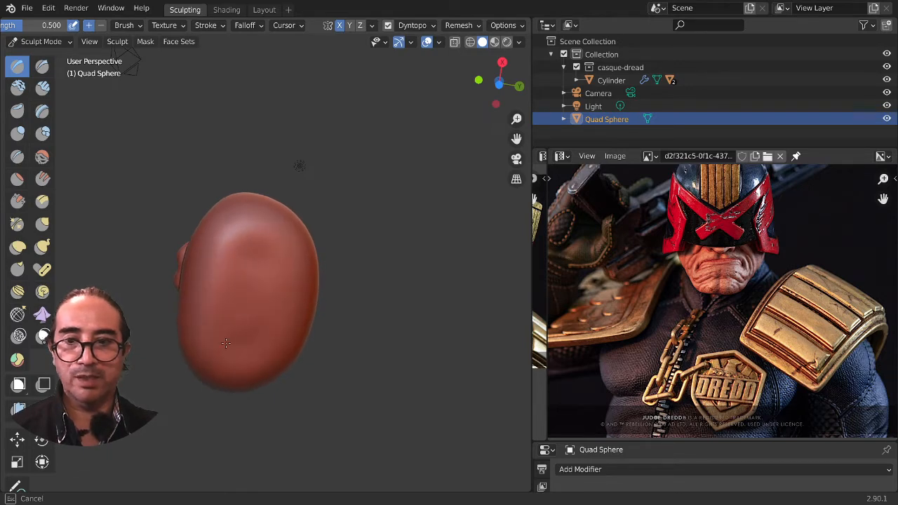
left_click_drag(244, 249, 210, 270)
Step: Bulge mirrored shoulders outward from both sides of the neck base with the Draw brush
mouse_move(288, 313)
middle_mouse_down()
mouse_move(357, 381)
mouse_move(307, 373)
mouse_move(273, 385)
middle_mouse_up()
scroll(357, 381, "up", 2)
mouse_move(275, 350)
left_mouse_down()
mouse_move(246, 404)
mouse_move(328, 379)
left_mouse_up()
mouse_move(246, 408)
left_mouse_down()
mouse_move(308, 347)
mouse_move(242, 421)
mouse_move(319, 375)
mouse_move(231, 417)
mouse_move(241, 381)
left_mouse_up()
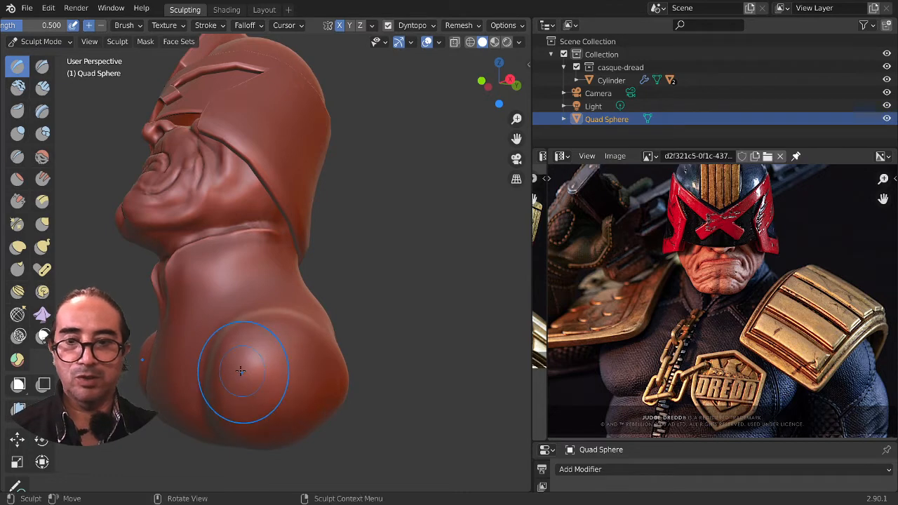
middle_click_drag(240, 381, 330, 383)
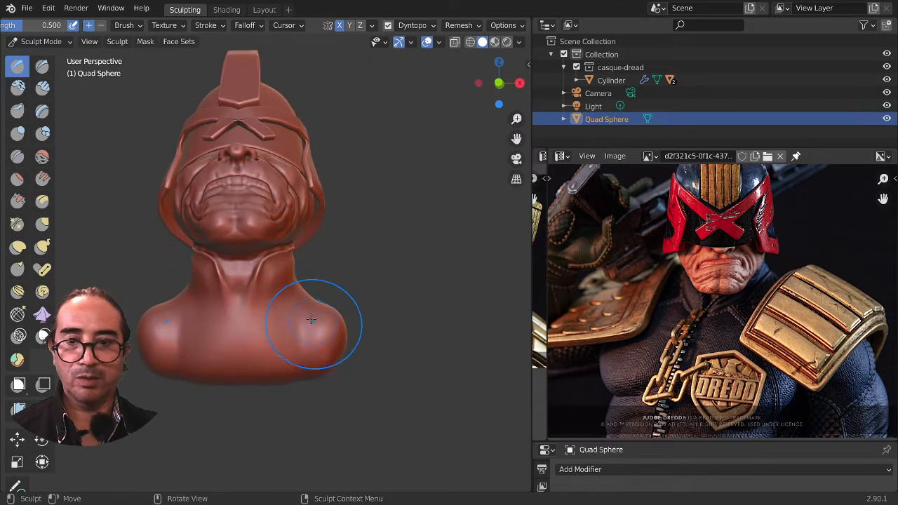
mouse_move(314, 319)
left_mouse_down()
mouse_move(296, 329)
mouse_move(305, 359)
left_mouse_up()
middle_click_drag(380, 361, 284, 334)
left_click_drag(284, 333, 305, 311)
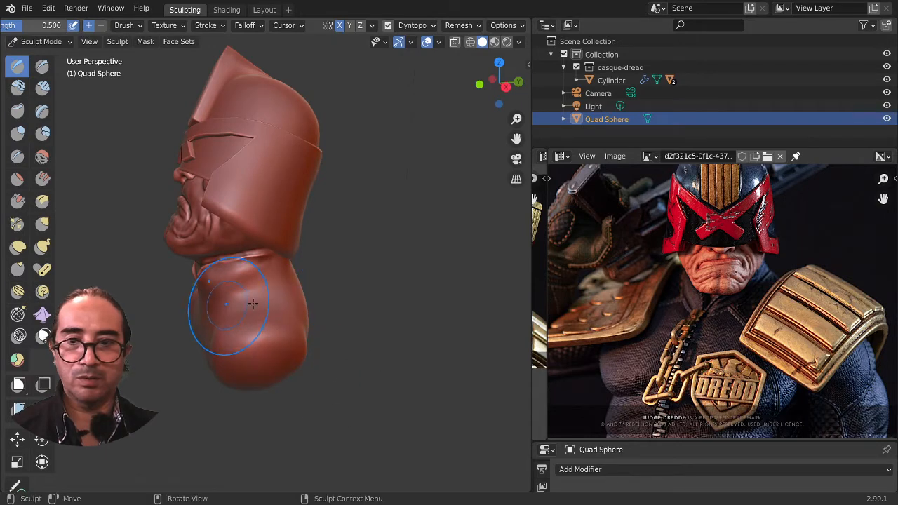
Step: Enlarge and round the outer ends of the shoulders from the side view
mouse_move(253, 303)
middle_mouse_down()
mouse_move(271, 349)
mouse_move(251, 340)
middle_mouse_up()
middle_click_drag(176, 344, 285, 334, "alt")
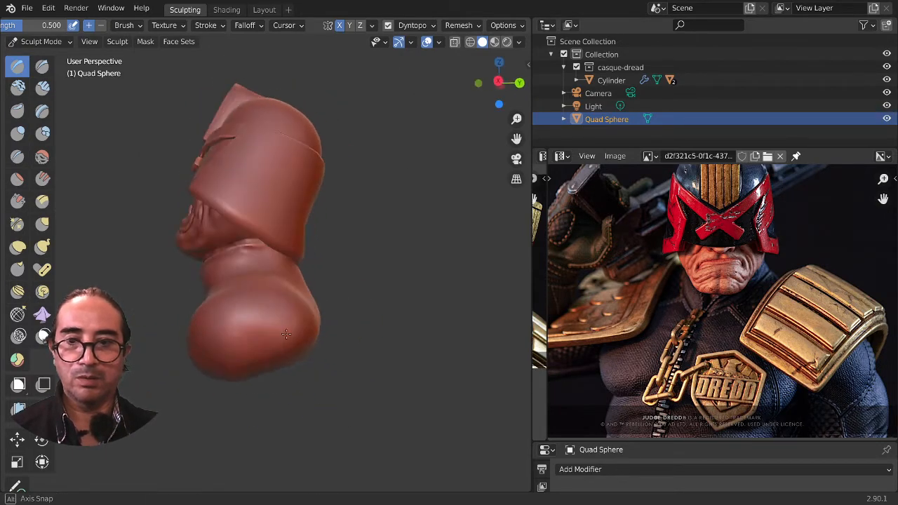
mouse_move(286, 334)
left_mouse_down()
mouse_move(273, 348)
mouse_move(230, 297)
left_mouse_up()
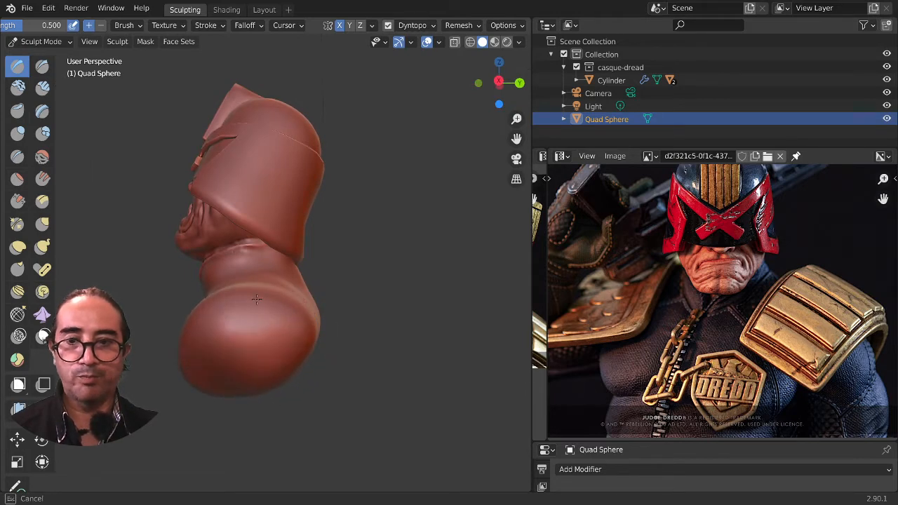
middle_click_drag(257, 346, 263, 317)
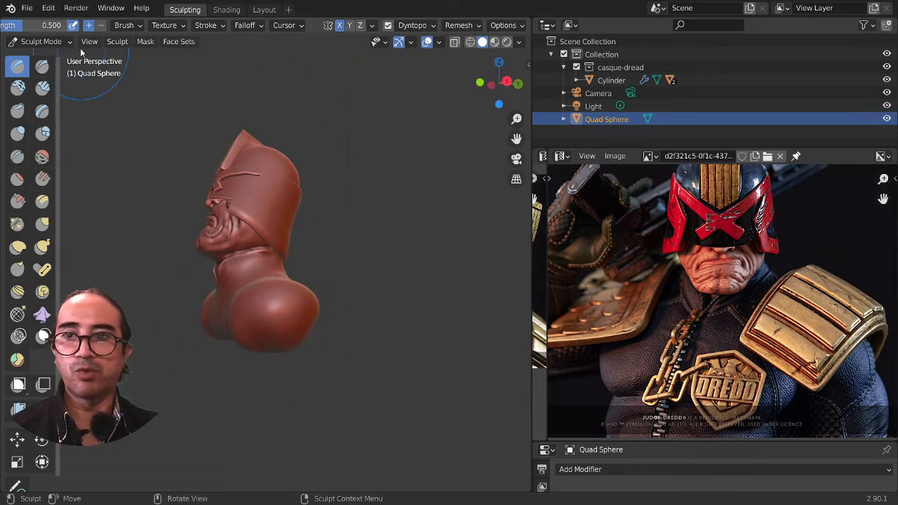
Step: Raise the Draw brush strength to 0.837 and stretch the shoulders outward into a broad shoulder line
middle_click_drag(66, 27, 286, 19)
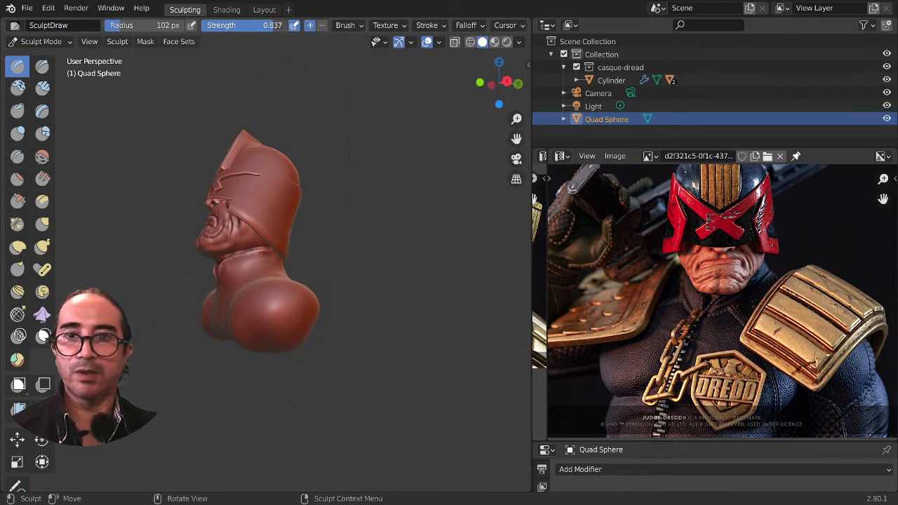
middle_click_drag(371, 316, 332, 342)
left_click_drag(258, 321, 251, 305)
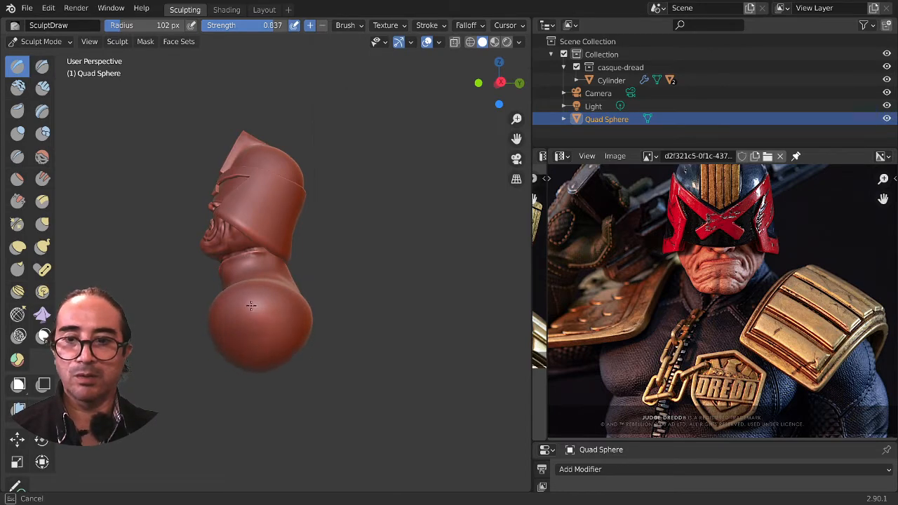
middle_click_drag(307, 359, 358, 280)
mouse_move(200, 280)
middle_mouse_down()
mouse_move(189, 246)
mouse_move(179, 300)
mouse_move(233, 337)
mouse_move(231, 245)
mouse_move(160, 211)
mouse_move(250, 234)
mouse_move(273, 319)
mouse_move(256, 421)
middle_mouse_up()
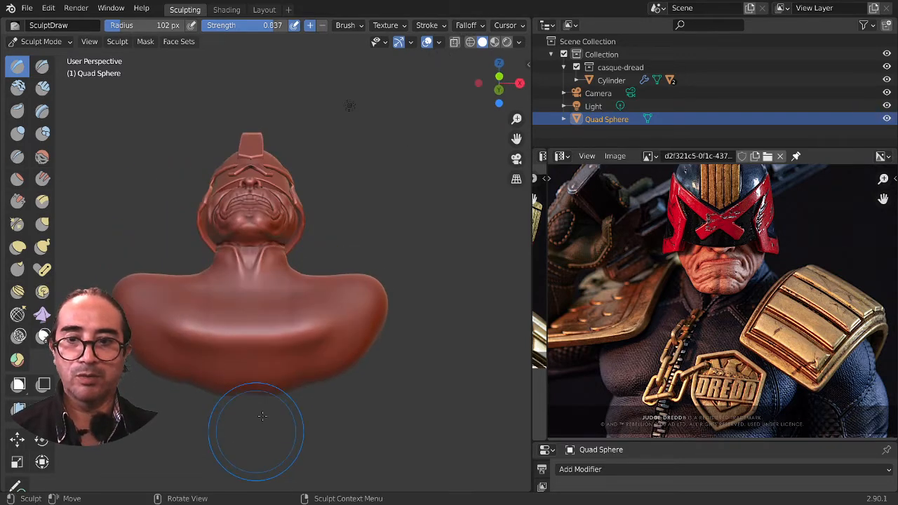
Step: Extend the shoulder ends downward into mirrored upper-arm stumps with the Draw brush
middle_click_drag(142, 343, 232, 226)
left_click_drag(232, 227, 245, 256)
left_click_drag(211, 228, 205, 272)
left_click_drag(228, 269, 233, 262)
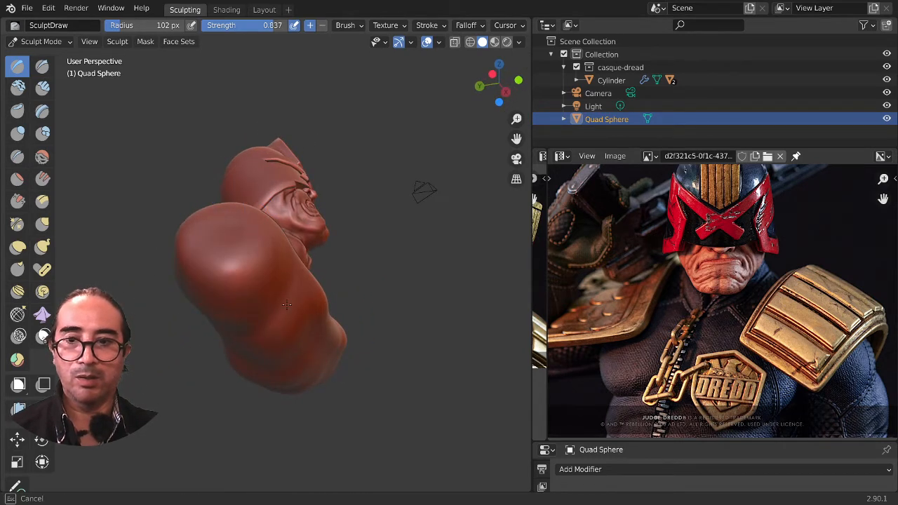
Step: Fill out the lower chest between the upper arms with the Draw brush
mouse_move(274, 312)
middle_mouse_down()
mouse_move(182, 342)
mouse_move(187, 363)
mouse_move(171, 341)
middle_mouse_up()
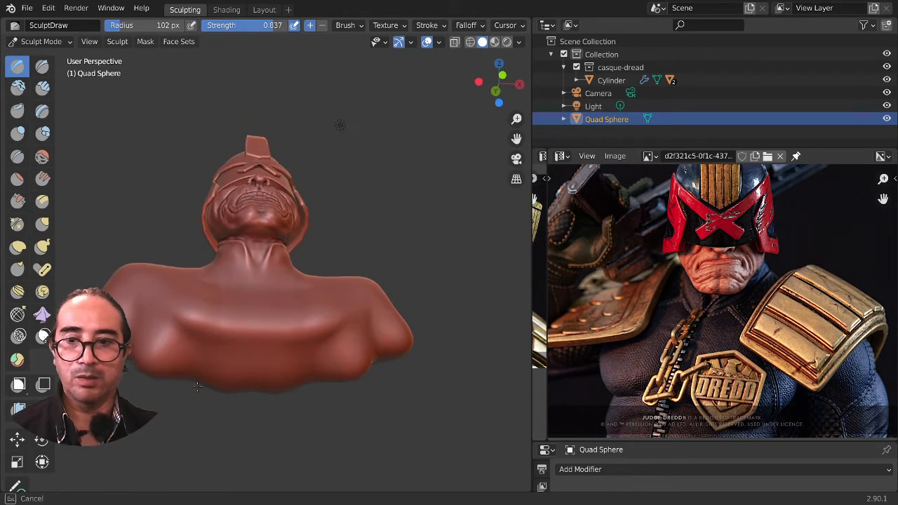
left_click_drag(173, 338, 256, 366)
mouse_move(263, 389)
middle_mouse_down()
mouse_move(278, 398)
mouse_move(274, 410)
mouse_move(297, 350)
mouse_move(214, 387)
middle_mouse_up()
scroll(267, 418, "up", 2)
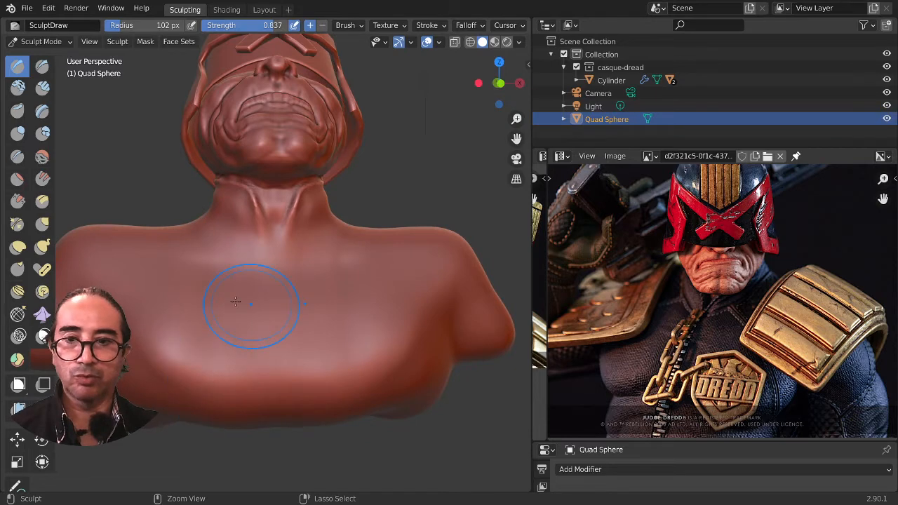
Step: Smooth out the chest surface with the Smooth brush at 201 px radius and strength 1.000
left_click(42, 156)
left_click_drag(149, 360, 180, 368)
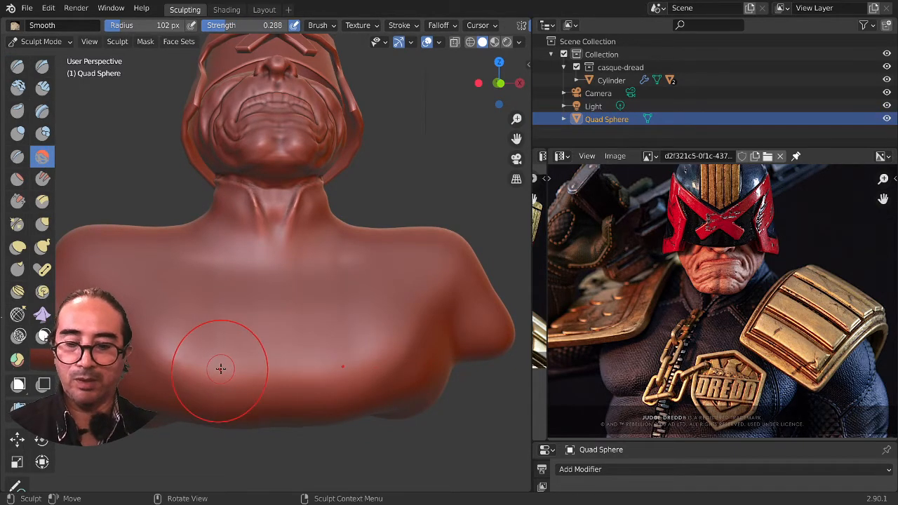
key("f")
left_click(266, 369)
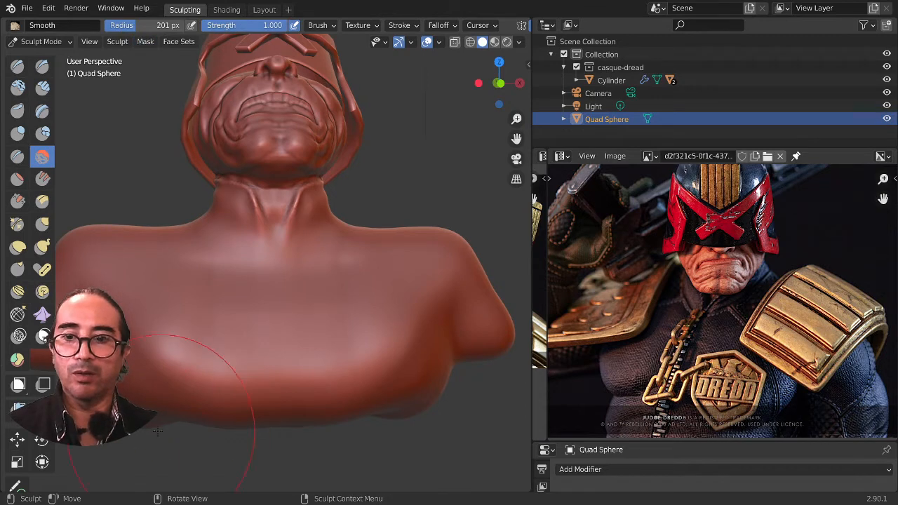
left_click_drag(197, 382, 214, 376)
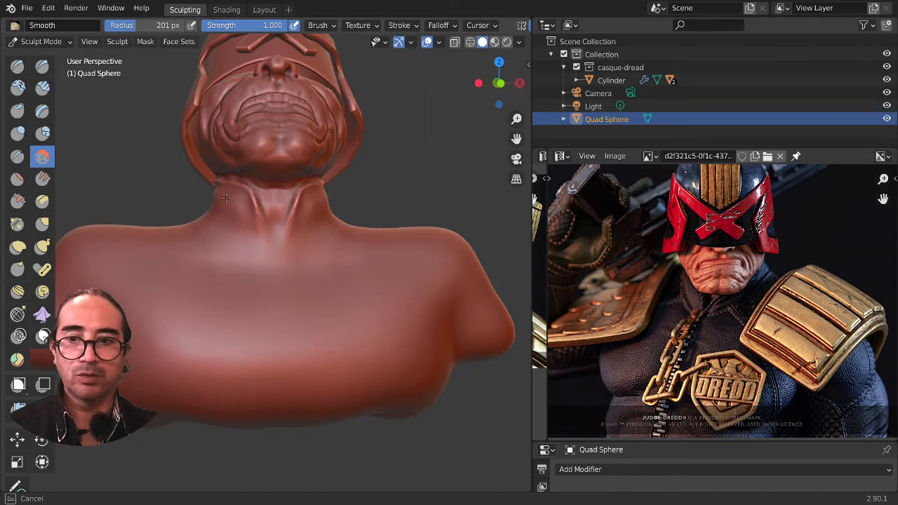
left_click_drag(399, 246, 386, 265)
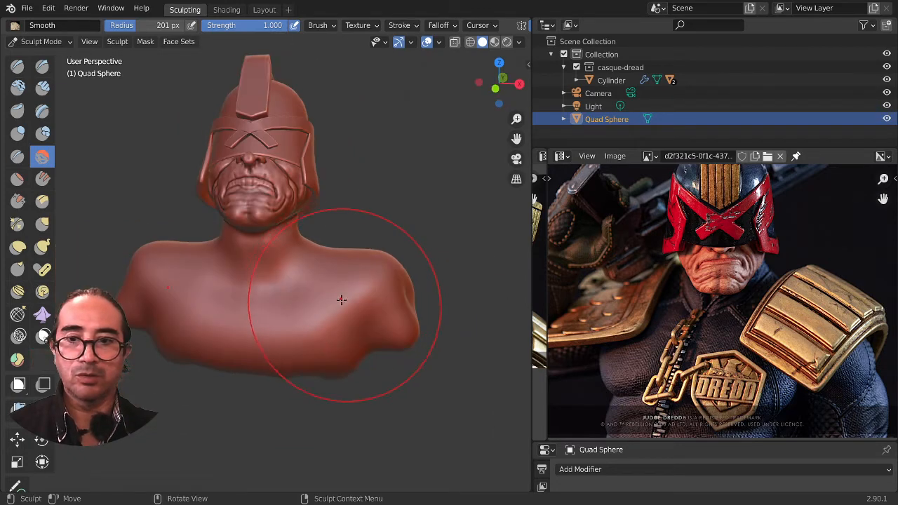
scroll(341, 300, "up", 3)
middle_click_drag(342, 300, 346, 281)
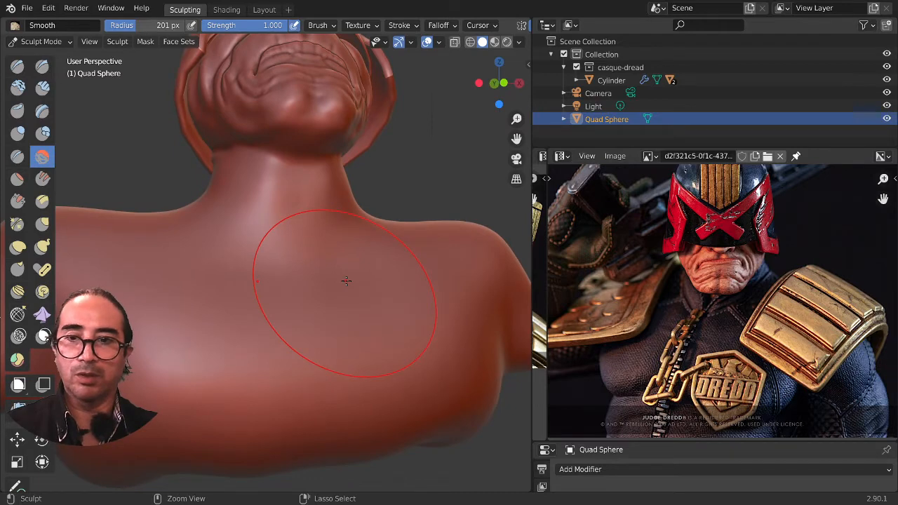
Step: Carve a vertical seam down the middle of the chest from the collar with the Crease brush at 45 px radius
left_click(23, 156)
middle_click_drag(290, 171, 309, 244)
key("f")
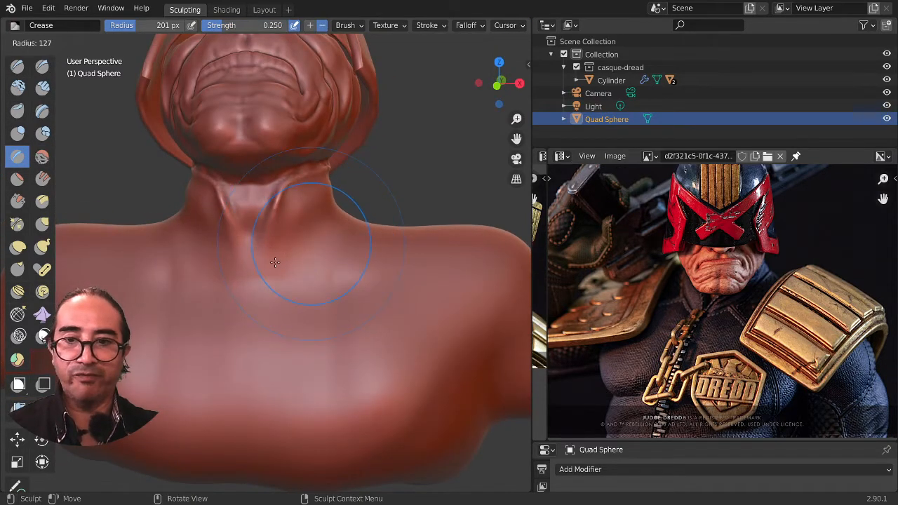
left_click(258, 290)
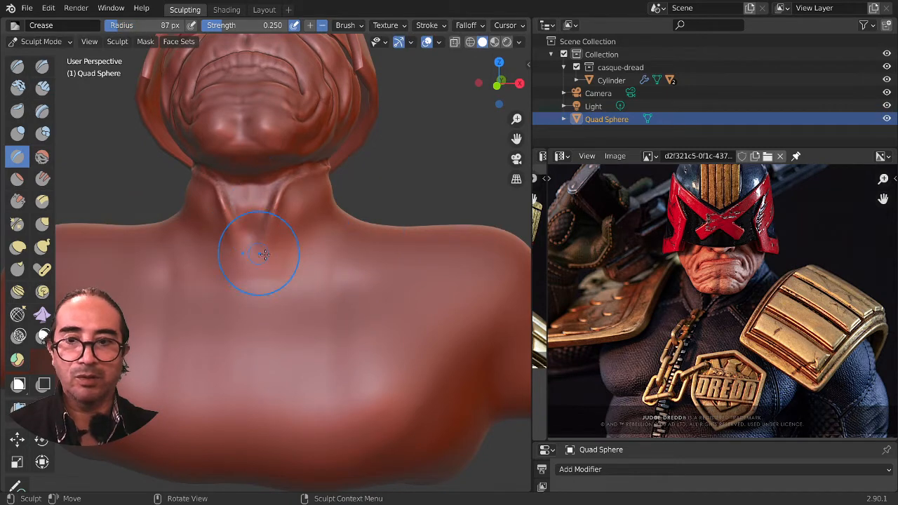
key("f")
left_click(245, 282)
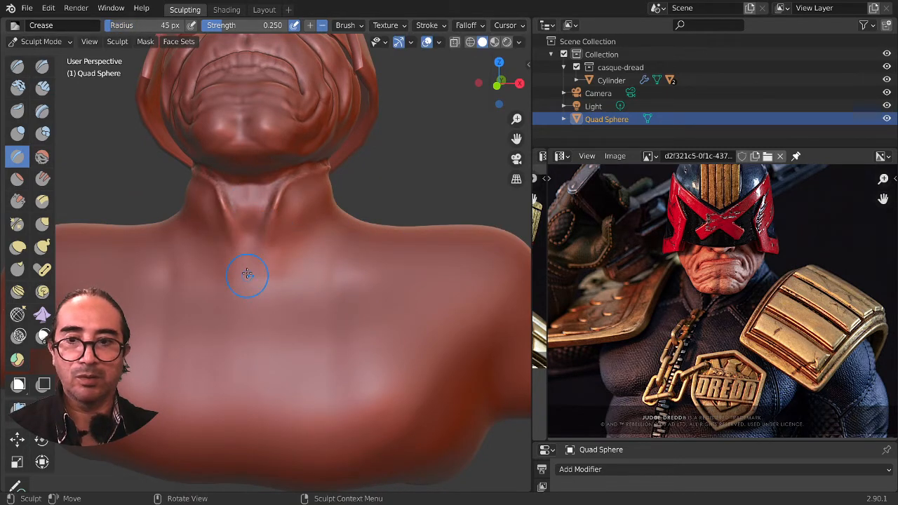
mouse_move(262, 232)
left_mouse_down()
mouse_move(249, 317)
mouse_move(250, 305)
mouse_move(263, 310)
left_mouse_up()
key("ctrl+z")
left_click_drag(247, 427, 254, 421)
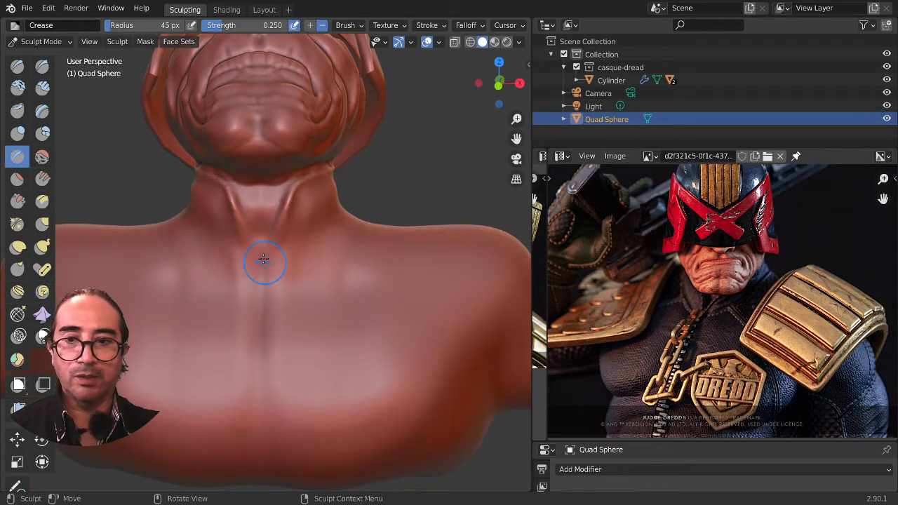
left_click_drag(261, 242, 265, 295)
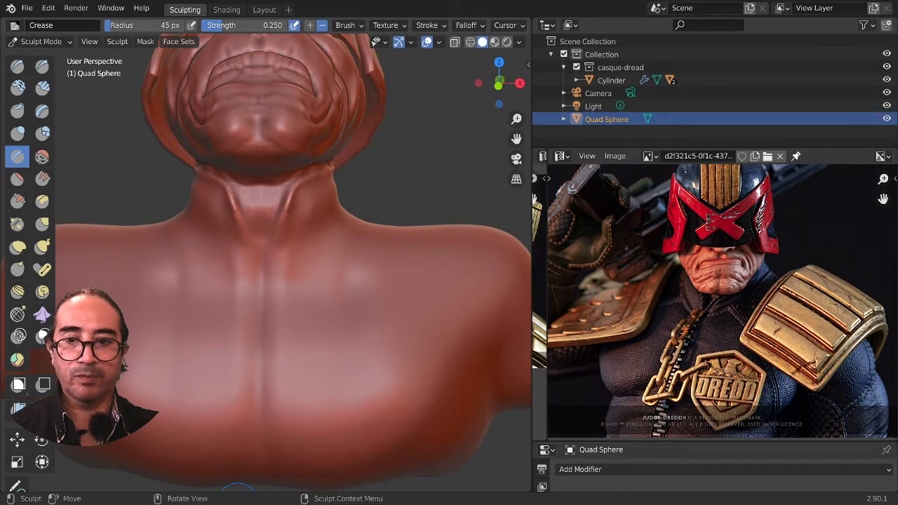
Step: Continue the mirrored collar creases down both sides of the central seam to the lower chest as a zipper border
scroll(405, 385, "down", 3)
middle_click_drag(357, 330, 274, 317)
scroll(253, 272, "up", 3)
middle_click_drag(235, 262, 252, 265)
scroll(253, 265, "up", 2)
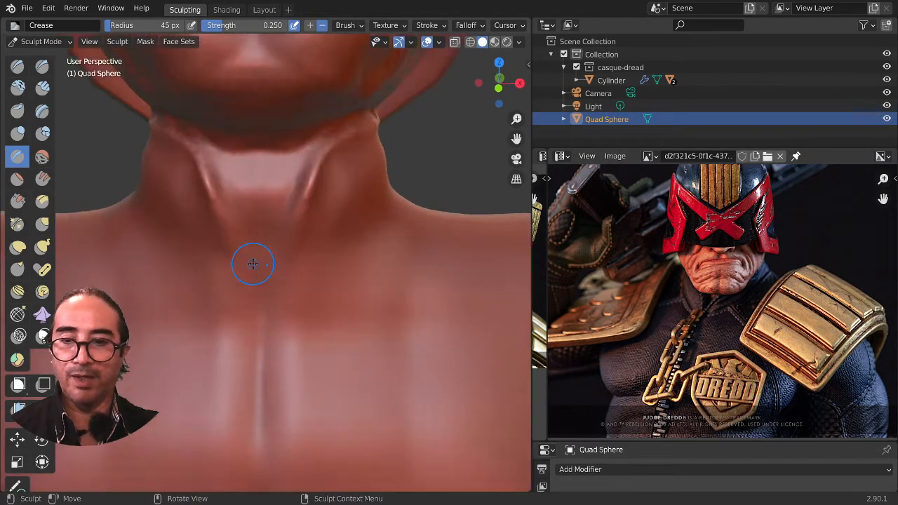
scroll(269, 281, "down", 1)
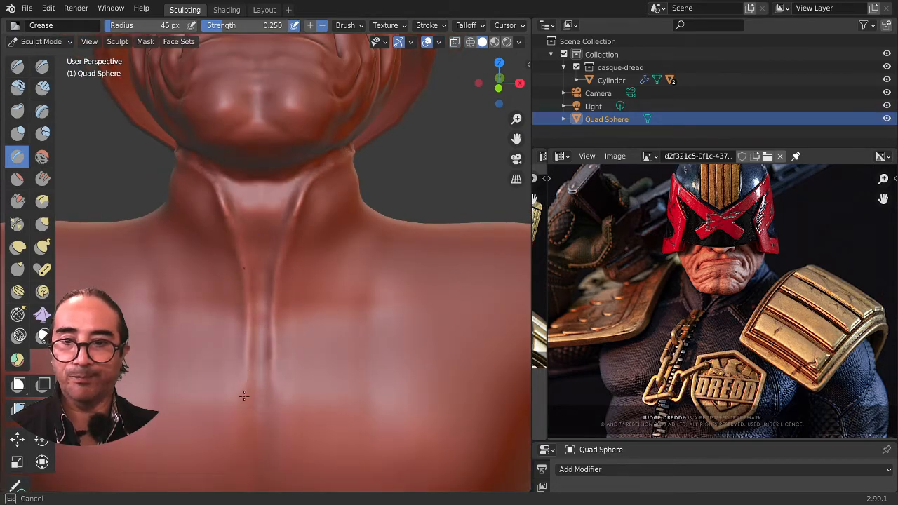
middle_click_drag(240, 466, 284, 233, "shift")
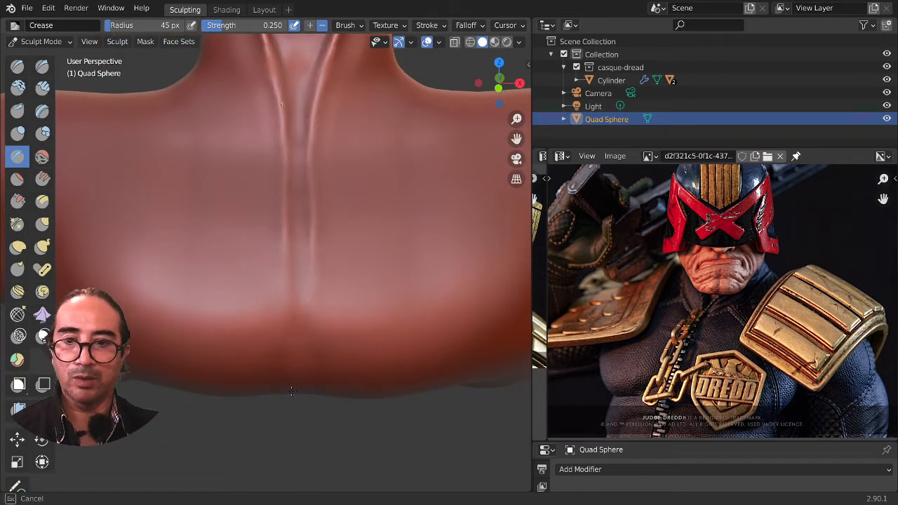
scroll(295, 404, "down", 3)
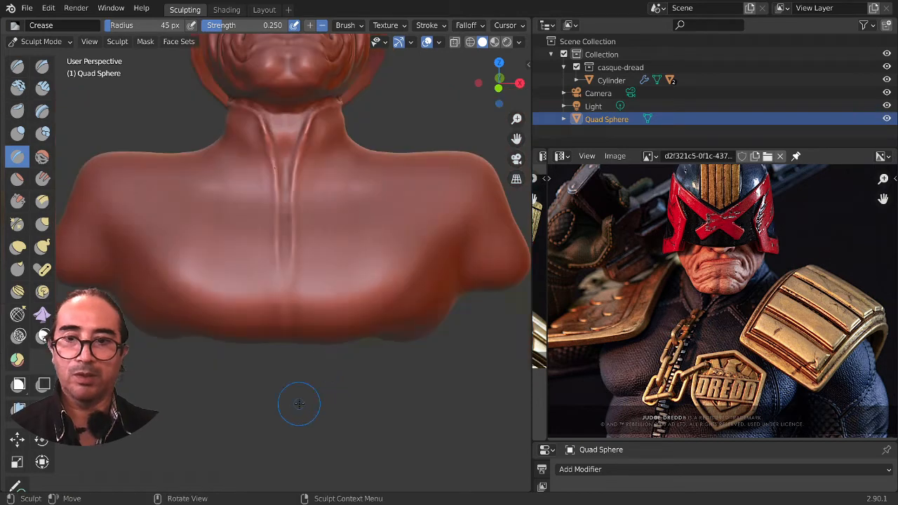
Step: Hollow the area between chest and upper arms and build up the shoulder tops with the Draw brush at 101 px radius
middle_click_drag(353, 349, 373, 314)
mouse_move(375, 199)
middle_mouse_down("shift")
mouse_move(331, 342)
mouse_move(369, 343)
mouse_move(354, 358)
middle_mouse_up("shift")
left_click(17, 66)
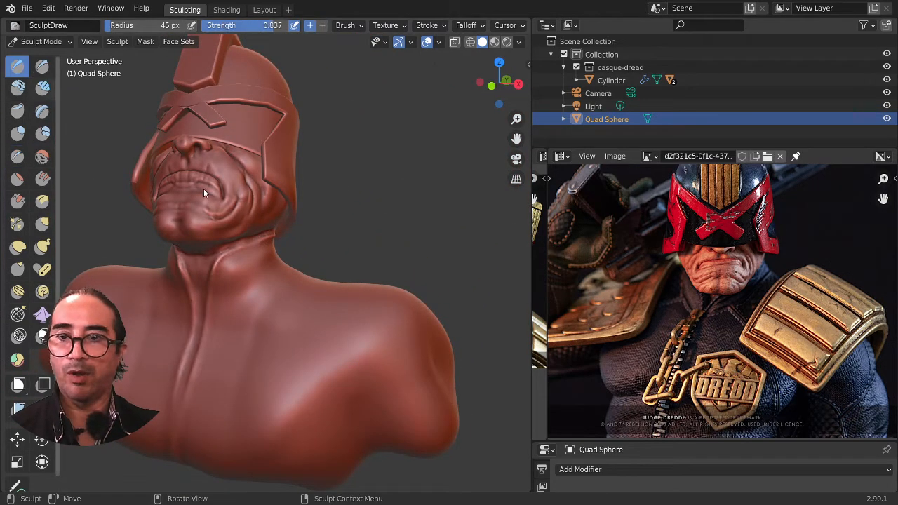
mouse_move(407, 411)
middle_mouse_down()
mouse_move(374, 401)
mouse_move(389, 384)
mouse_move(381, 381)
mouse_move(402, 424)
mouse_move(381, 437)
middle_mouse_up()
key("f")
left_click(401, 401)
scroll(406, 423, "up", 1)
middle_click_drag(237, 222, 299, 171)
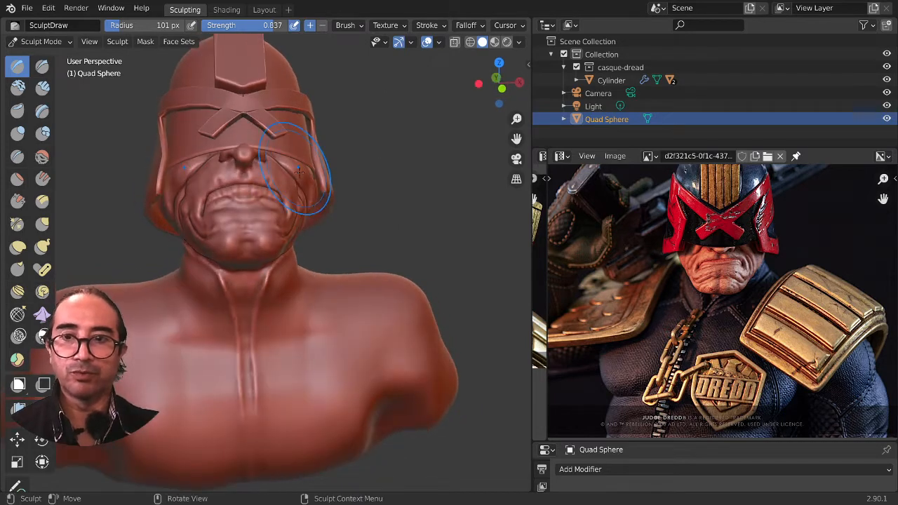
middle_click_drag(423, 285, 411, 288)
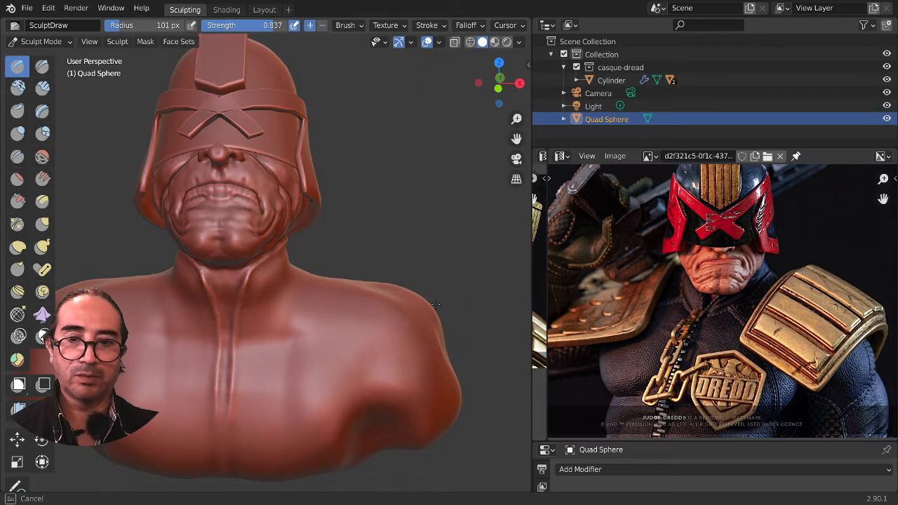
middle_click_drag(432, 303, 401, 341)
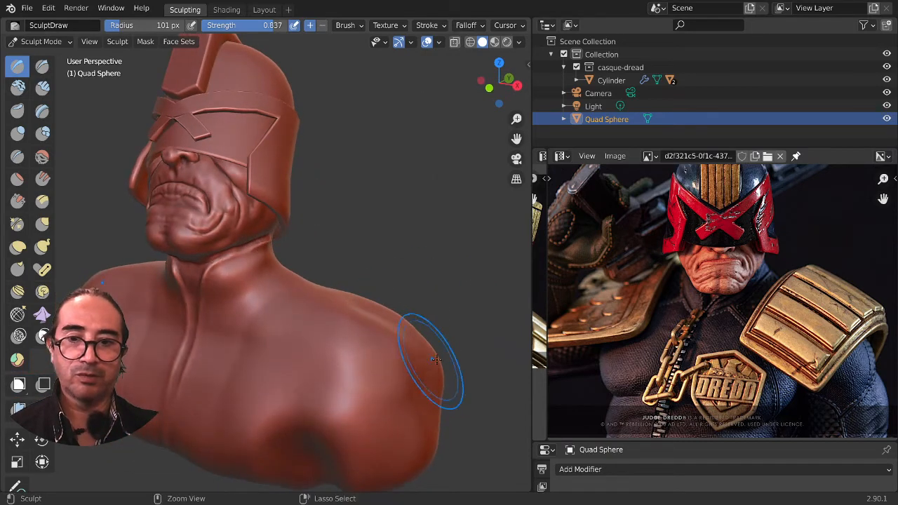
Step: Blend the shoulders and upper arms into rounded forms with the Smooth brush at strength 1.000
key("shift+s")
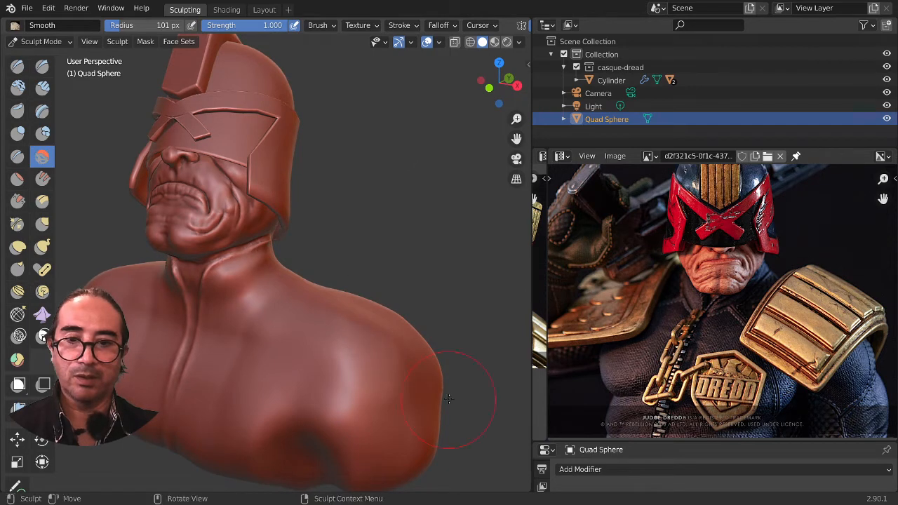
middle_click_drag(449, 399, 337, 351)
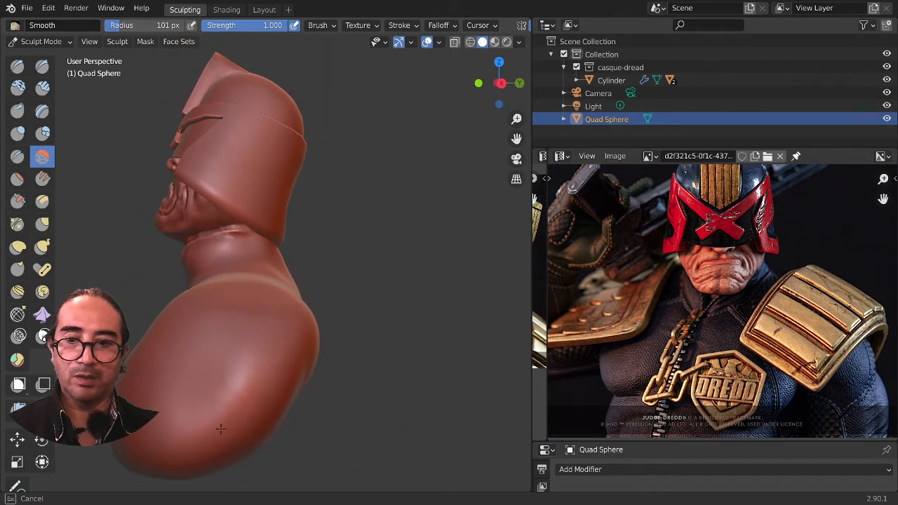
middle_click_drag(220, 429, 330, 291)
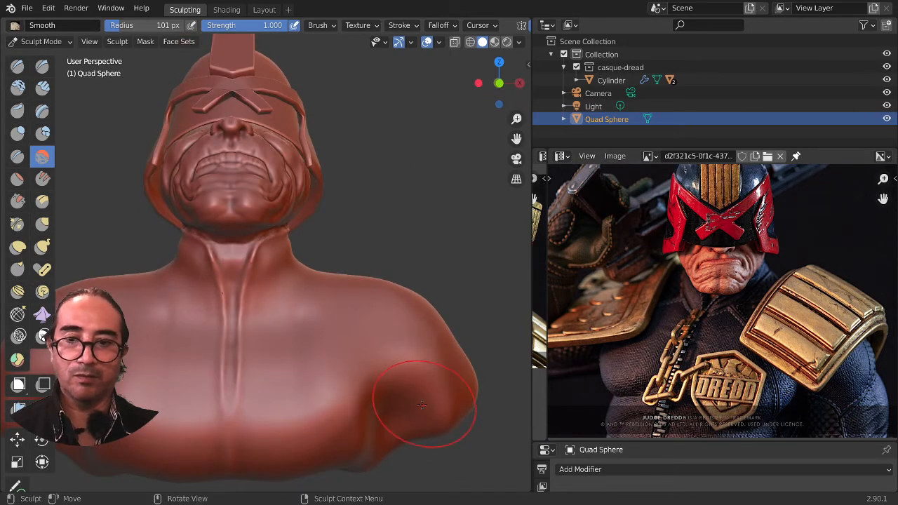
scroll(426, 404, "down", 3)
middle_click_drag(431, 404, 411, 417)
scroll(401, 408, "up", 3)
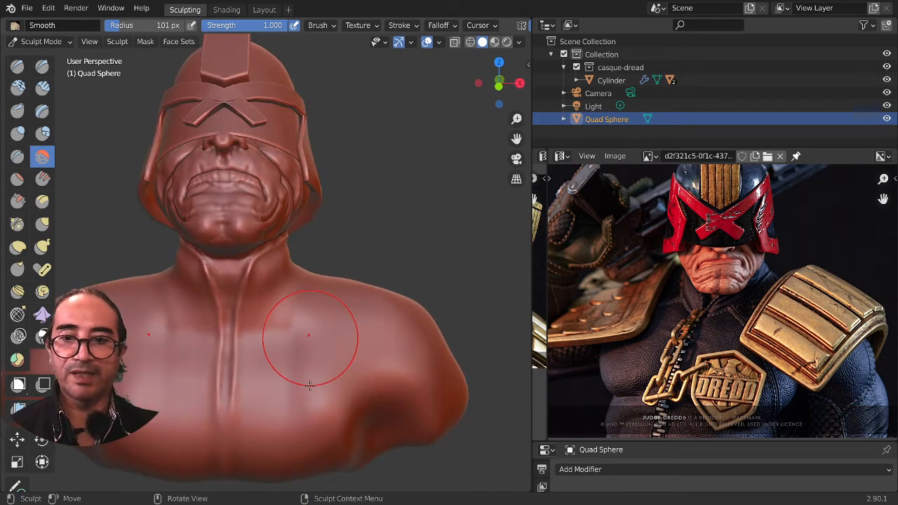
middle_click_drag(300, 411, 365, 265)
Step: Compare the sculpted nose and mouth with a close-up of the lower face in the reference photo
left_click(17, 67)
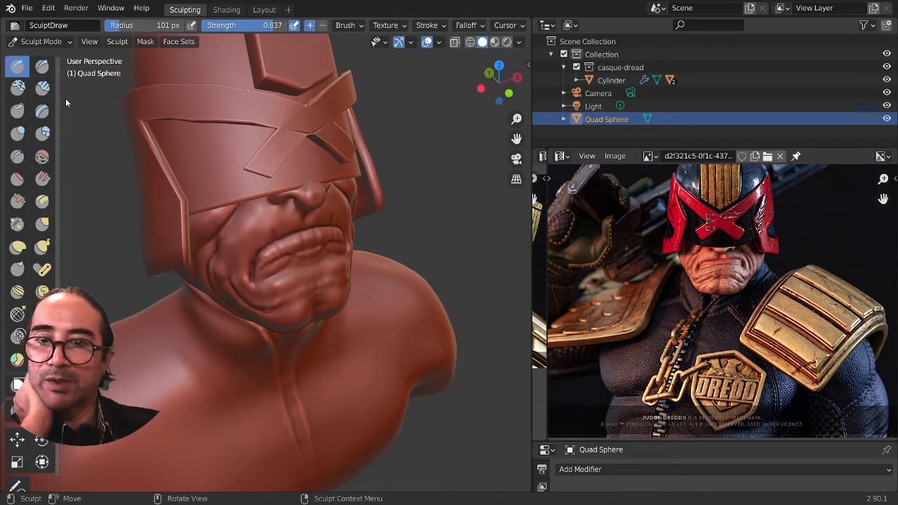
mouse_move(320, 225)
middle_mouse_down()
mouse_move(340, 219)
mouse_move(391, 262)
mouse_move(359, 302)
mouse_move(373, 282)
middle_mouse_up()
scroll(337, 234, "up", 4)
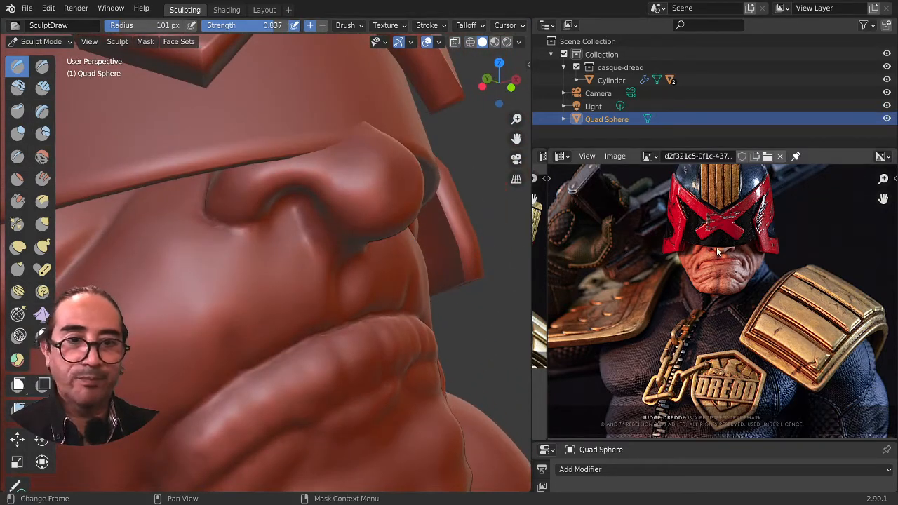
scroll(716, 246, "up", 6)
middle_click_drag(754, 267, 758, 271)
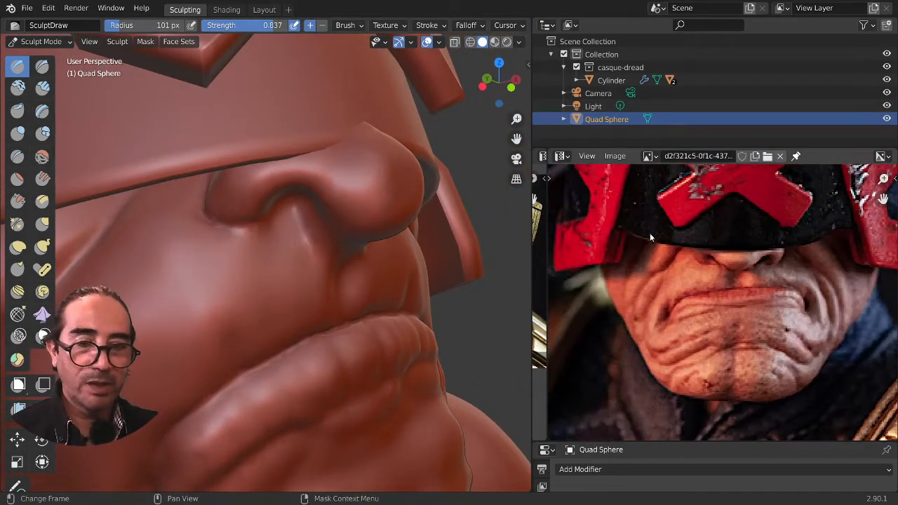
middle_click_drag(311, 291, 310, 296)
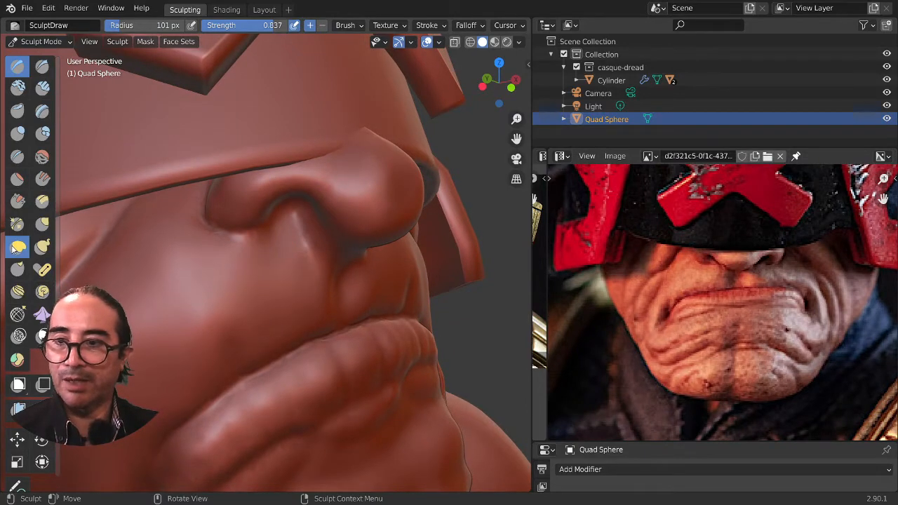
Step: Reshape the nose tip's profile in the right side view with the Elastic Deform brush, enlarging its radius to 146 px
left_click(18, 247)
mouse_move(201, 280)
middle_mouse_down("alt")
mouse_move(209, 260)
mouse_move(240, 257)
middle_mouse_up("alt")
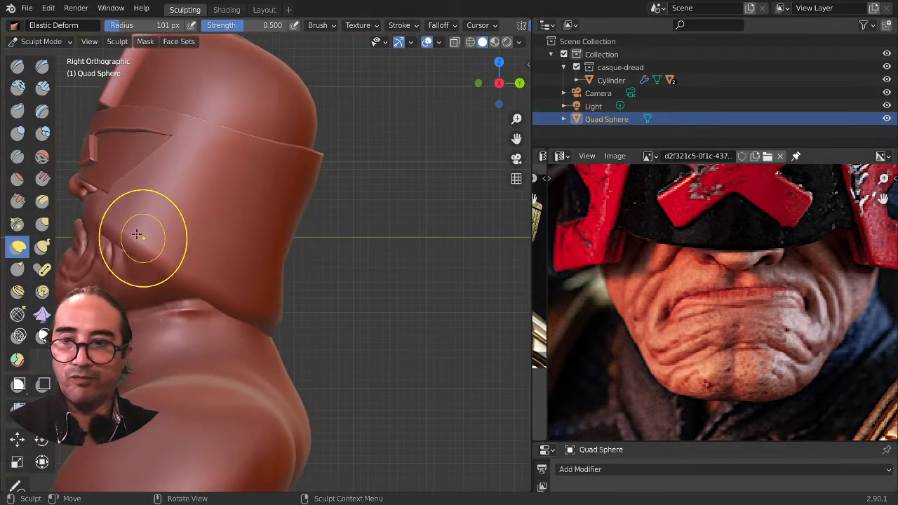
middle_click_drag(137, 234, 264, 283, "shift")
scroll(246, 264, "up", 2)
scroll(195, 237, "up", 2)
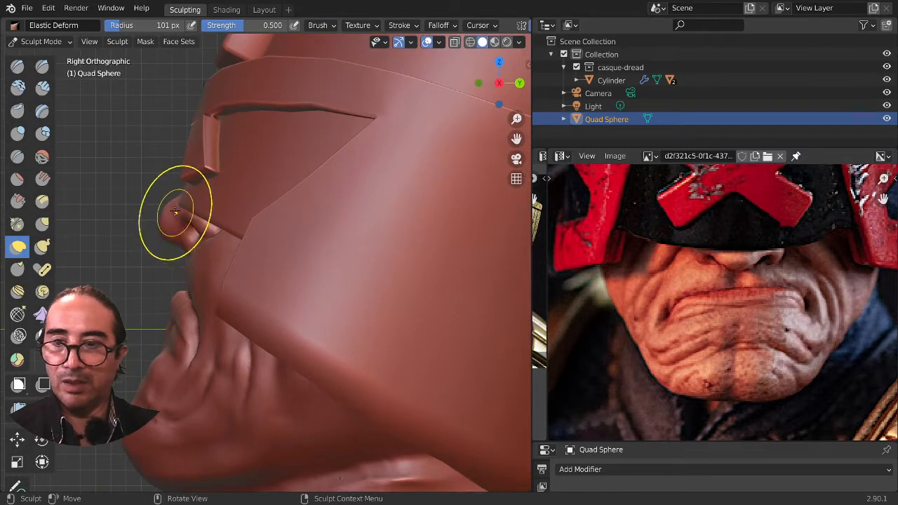
scroll(174, 210, "up", 3)
middle_click_drag(173, 208, 253, 281, "shift")
scroll(242, 272, "up", 2)
mouse_move(176, 235)
left_mouse_down()
mouse_move(196, 237)
mouse_move(178, 226)
mouse_move(214, 243)
left_mouse_up()
key("f")
left_click(187, 237)
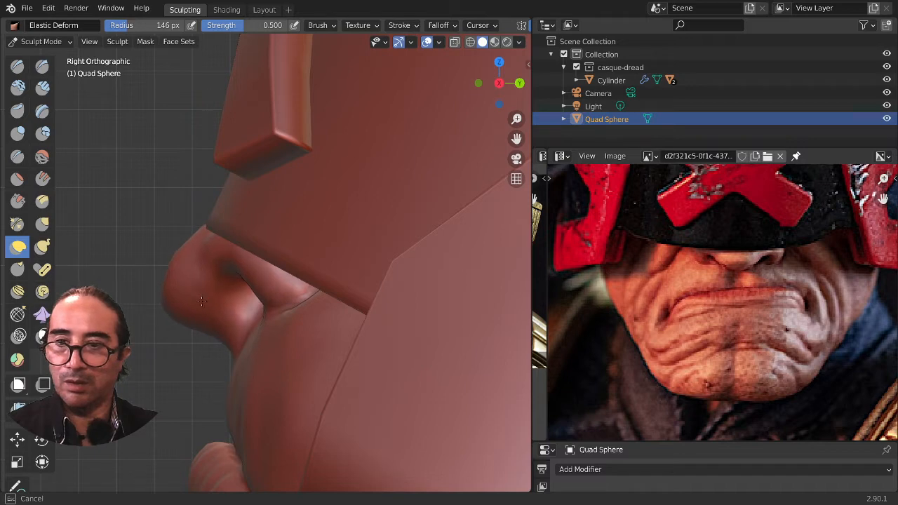
Step: Raise the tip of the nose slightly from the front with the Elastic Deform brush
scroll(201, 311, "down", 4)
middle_click_drag(203, 335, 348, 351)
scroll(215, 345, "down", 2)
scroll(301, 351, "up", 6)
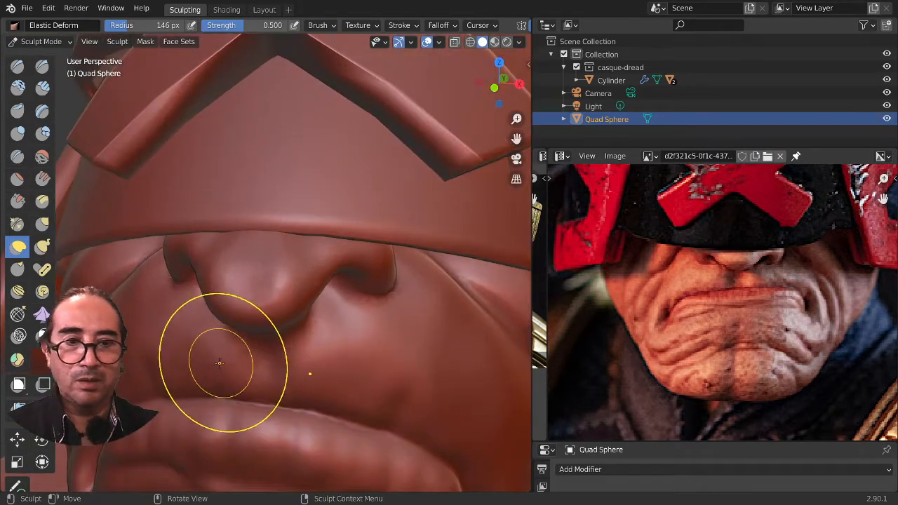
scroll(223, 365, "down", 3)
middle_click_drag(231, 371, 274, 341)
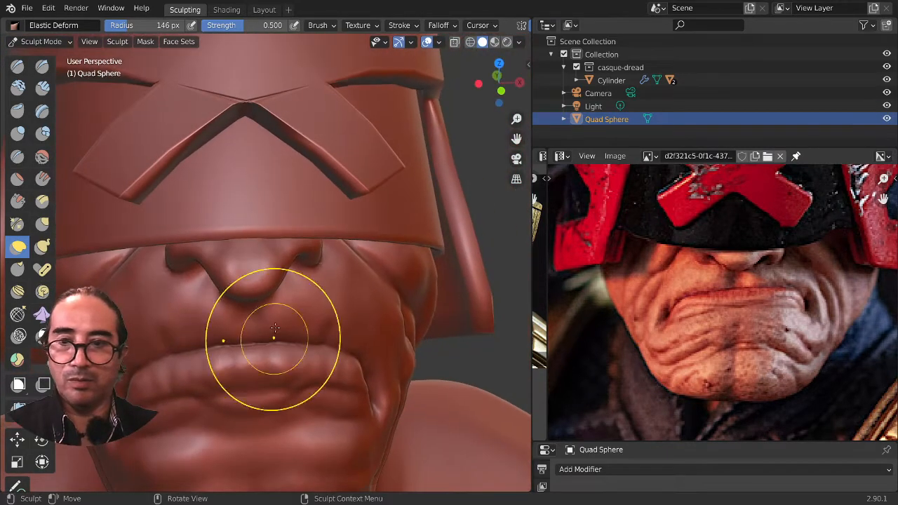
left_click_drag(251, 279, 252, 270)
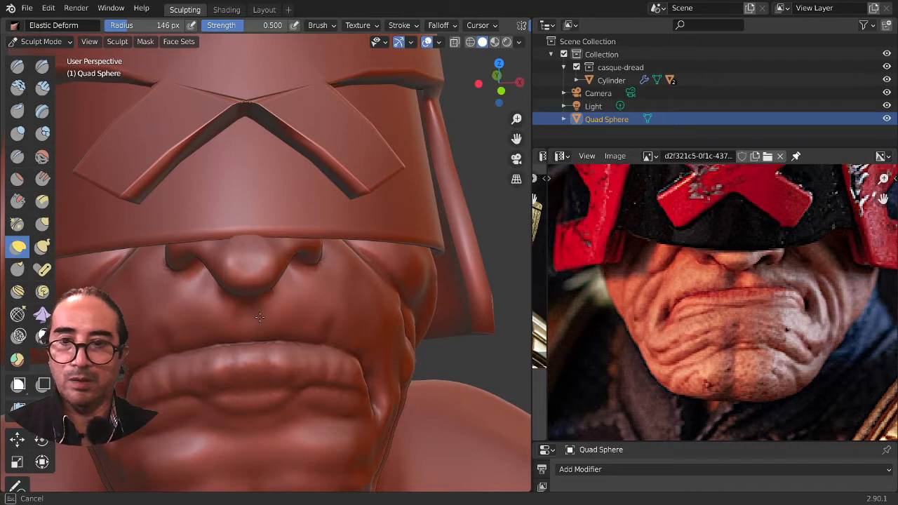
Step: Pull the sides of the nostrils inward with the Elastic Deform brush
scroll(259, 317, "down", 4)
mouse_move(231, 371)
middle_mouse_down()
mouse_move(334, 335)
mouse_move(242, 336)
middle_mouse_up()
scroll(331, 341, "down", 4)
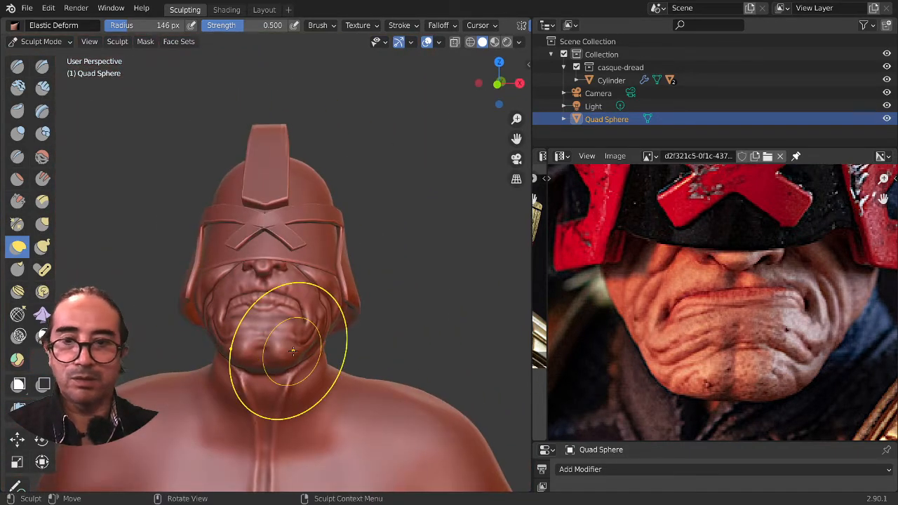
scroll(292, 351, "up", 3)
mouse_move(300, 356)
middle_mouse_down()
mouse_move(397, 335)
mouse_move(280, 351)
mouse_move(360, 325)
middle_mouse_up()
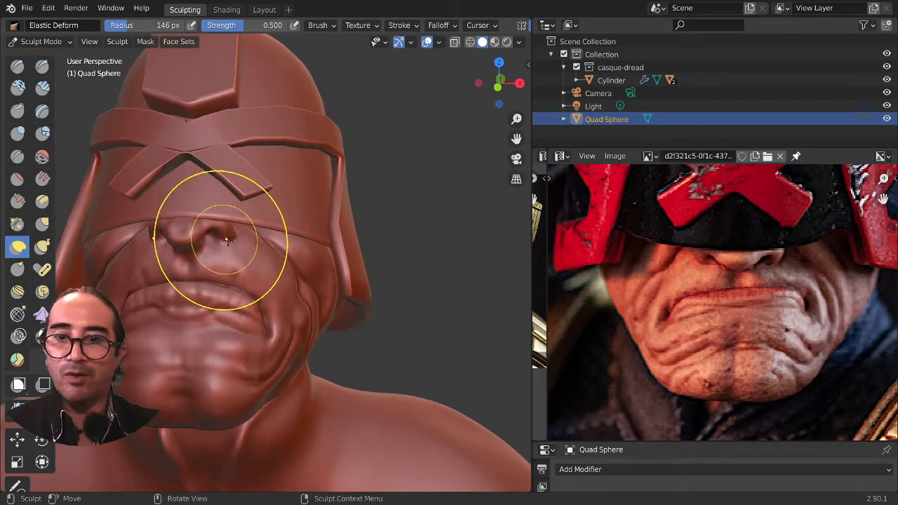
mouse_move(226, 240)
middle_mouse_down()
mouse_move(304, 260)
mouse_move(294, 233)
middle_mouse_up()
left_click_drag(278, 228, 255, 228)
middle_click_drag(255, 228, 364, 286)
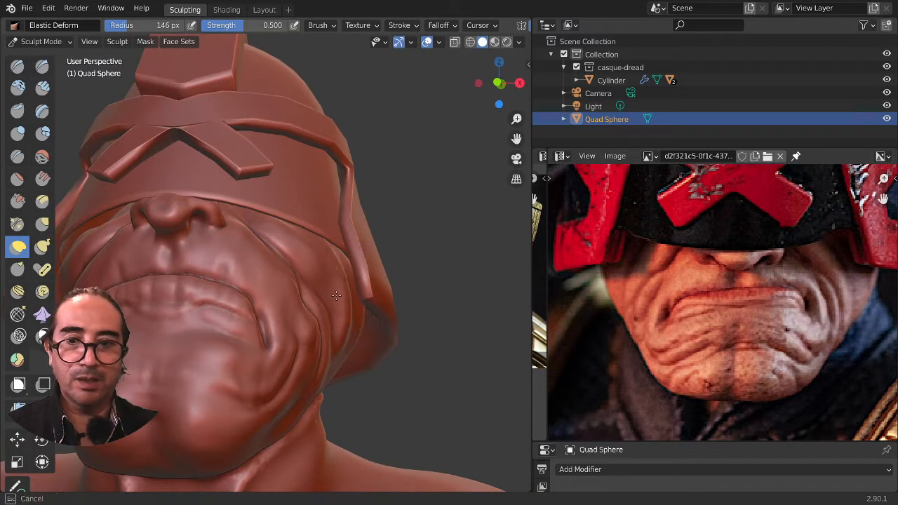
Step: Reshape the lower jawline and the underside of the jaw above the collar with the Elastic Deform brush
mouse_move(361, 319)
middle_mouse_down()
mouse_move(293, 315)
mouse_move(331, 341)
middle_mouse_up()
left_click_drag(291, 374, 317, 380)
mouse_move(351, 383)
middle_mouse_down()
mouse_move(328, 389)
mouse_move(324, 243)
mouse_move(347, 265)
middle_mouse_up()
scroll(330, 389, "up", 3)
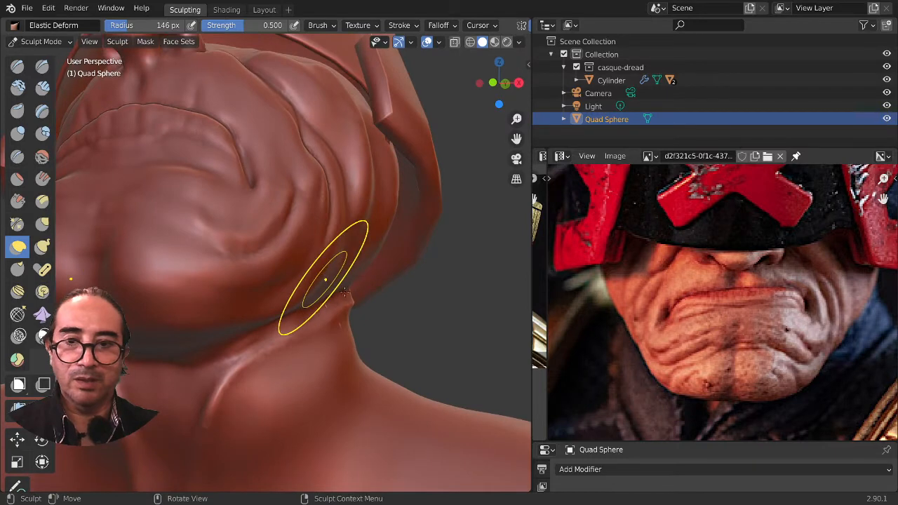
left_click_drag(355, 299, 359, 302)
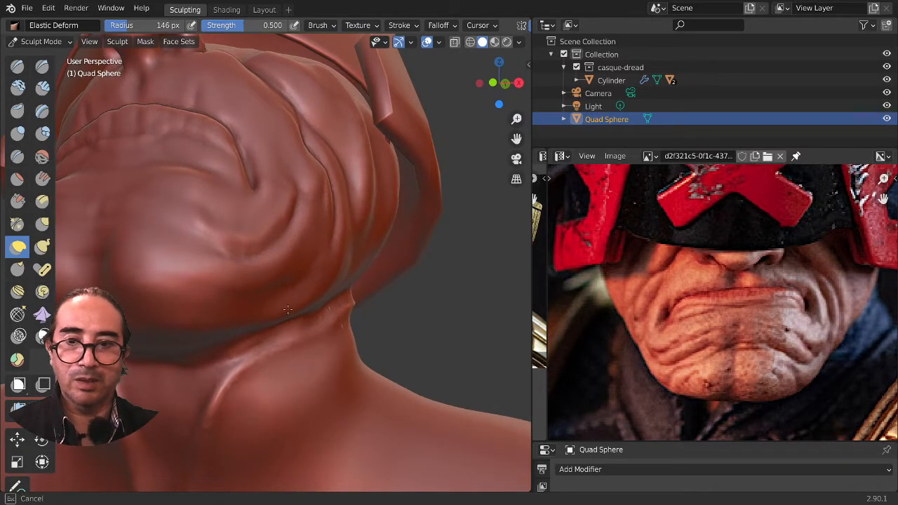
mouse_move(287, 310)
left_mouse_down()
mouse_move(256, 306)
mouse_move(287, 329)
left_mouse_up()
Step: Adjust the front of the chin slightly in the side view with the Elastic Deform brush
scroll(290, 336, "down", 6)
middle_click_drag(291, 336, 335, 353)
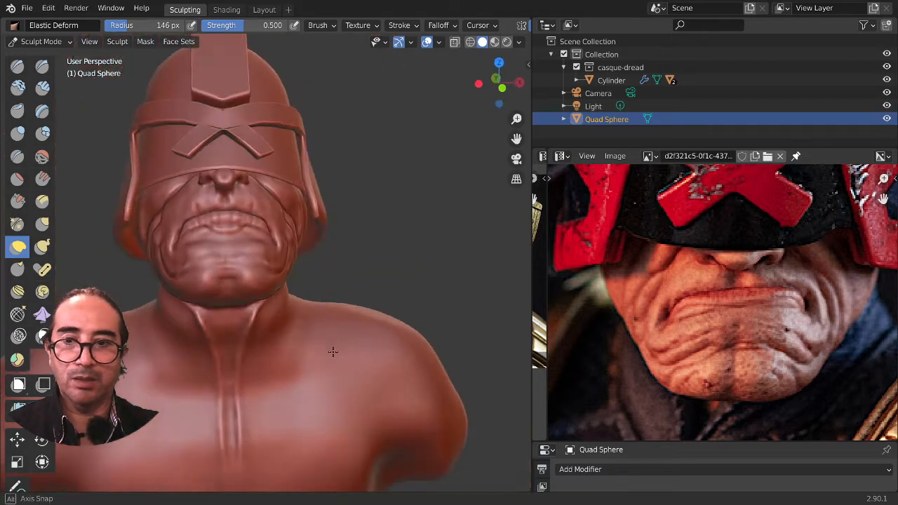
scroll(223, 352, "up", 3)
mouse_move(222, 352)
middle_mouse_down()
mouse_move(321, 301)
mouse_move(301, 254)
middle_mouse_up()
scroll(337, 289, "down", 2)
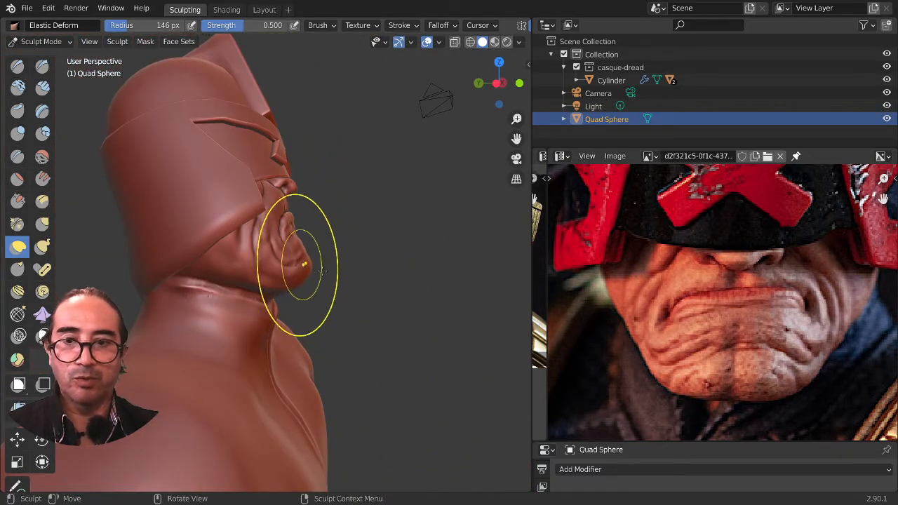
left_click_drag(322, 271, 324, 275)
mouse_move(324, 275)
middle_mouse_down()
mouse_move(260, 244)
mouse_move(319, 264)
middle_mouse_up()
scroll(305, 232, "up", 4)
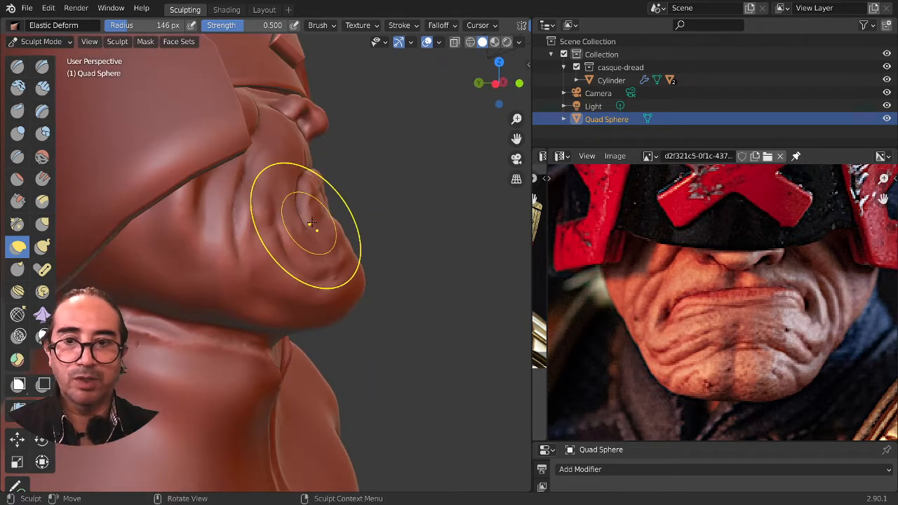
Step: Pull the mouth area slightly forward in profile with the Elastic Deform brush, undoing and redoing the lip stroke
left_click_drag(325, 223, 336, 221)
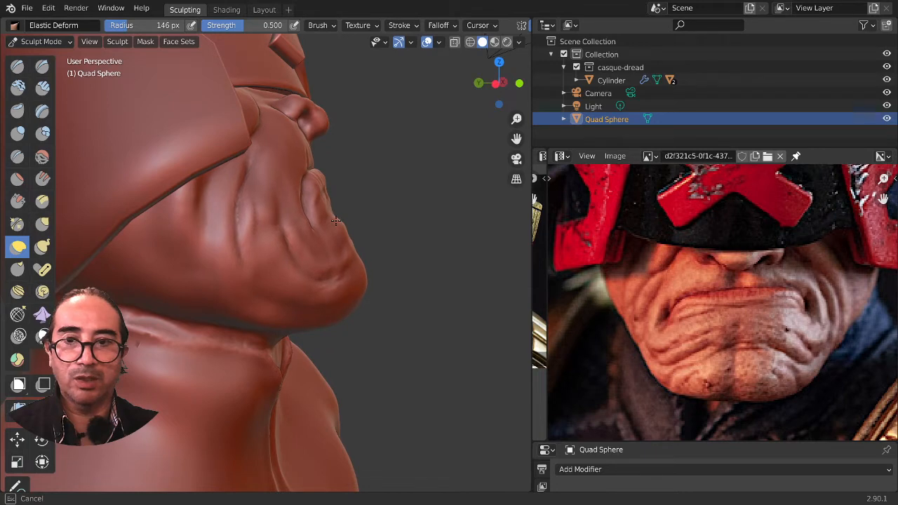
left_click_drag(312, 165, 325, 184)
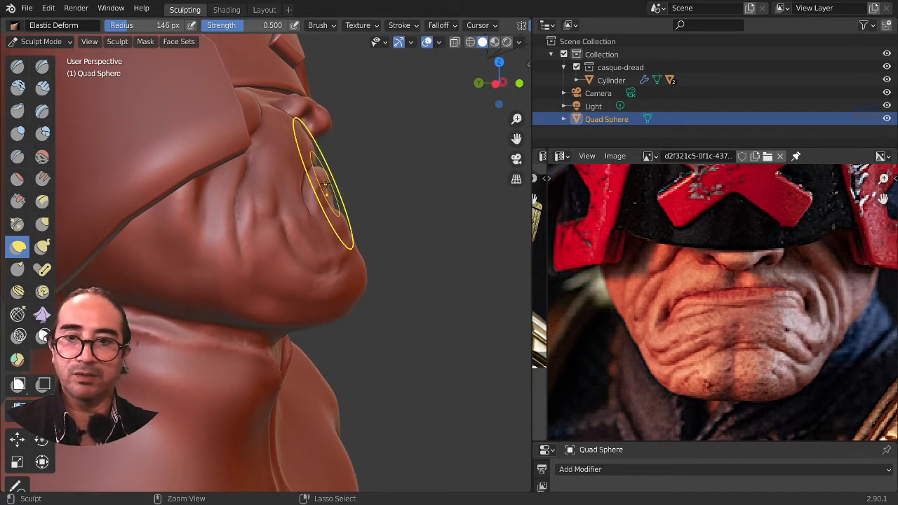
key("ctrl+z")
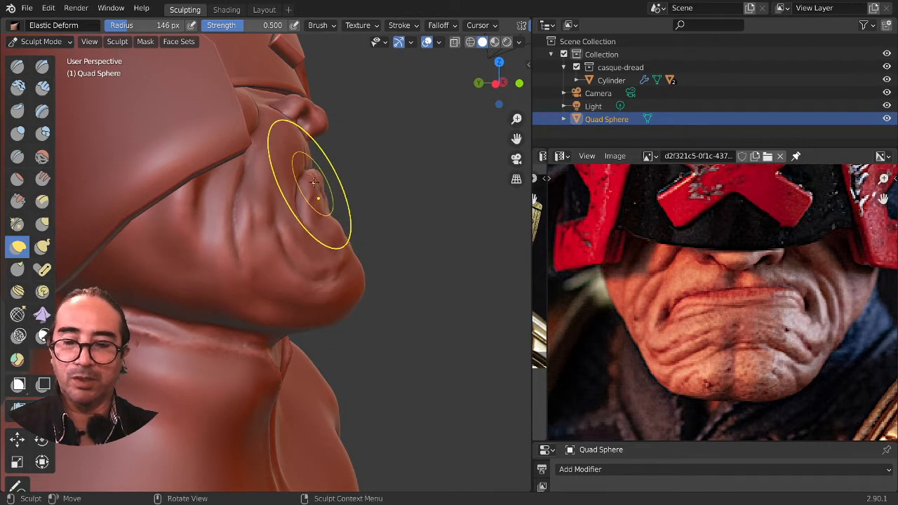
left_click_drag(322, 181, 320, 181)
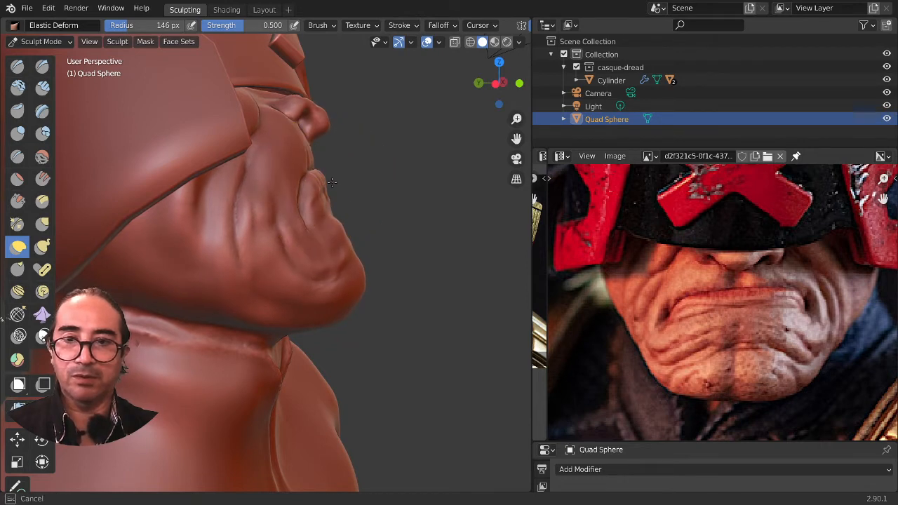
left_click_drag(338, 183, 338, 183)
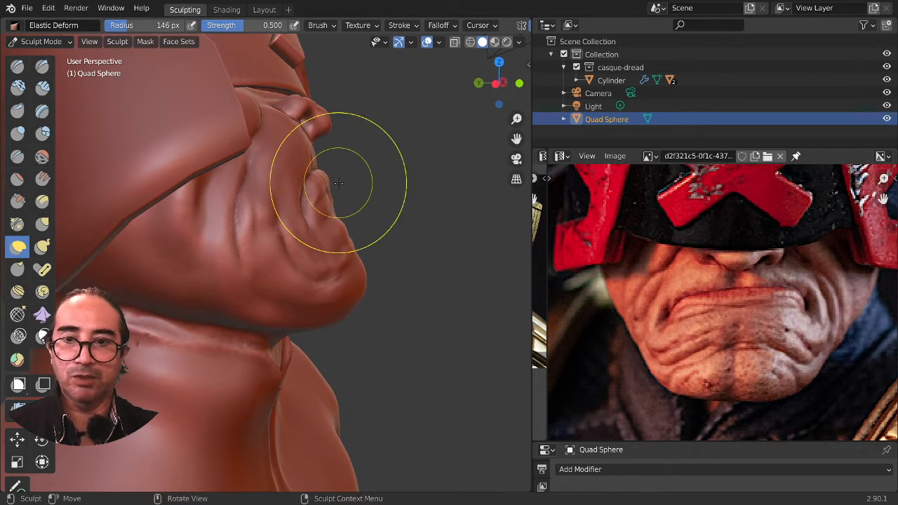
Step: Lower the peak of the nose bridge and adjust the sides of the nose from the front with Elastic Deform
scroll(338, 183, "down", 3)
mouse_move(337, 193)
middle_mouse_down()
mouse_move(244, 258)
mouse_move(279, 273)
mouse_move(300, 301)
middle_mouse_up()
scroll(244, 261, "up", 2)
scroll(301, 300, "up", 4)
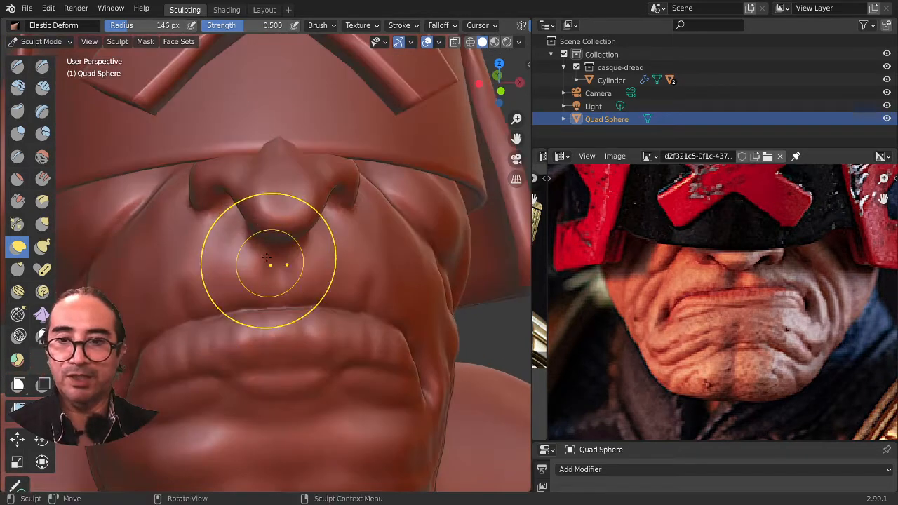
left_click_drag(279, 165, 279, 168)
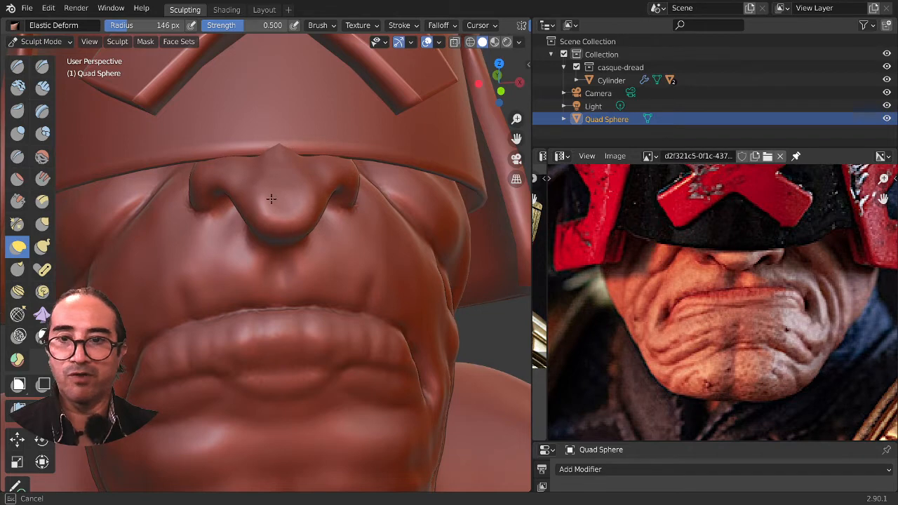
left_click_drag(265, 191, 266, 186)
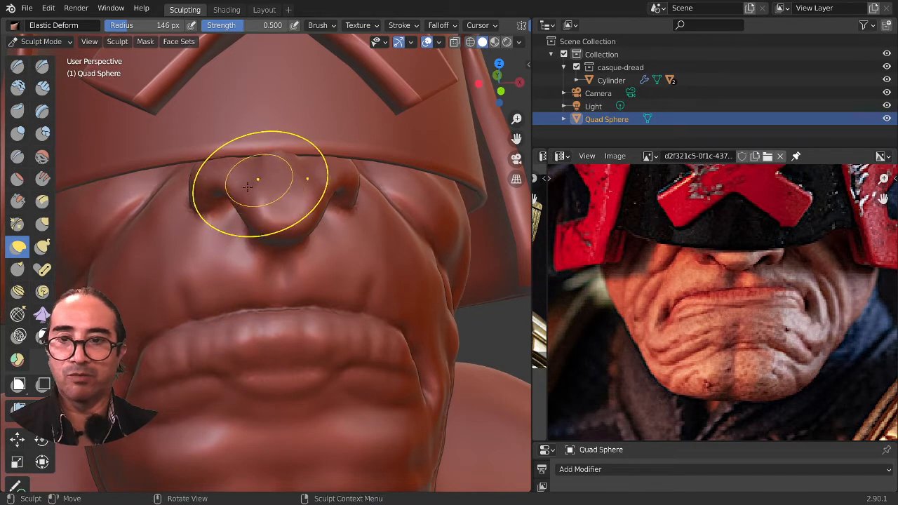
Step: Push the nose back toward the face in profile with the Elastic Deform brush
middle_click_drag(256, 176, 322, 124)
mouse_move(319, 125)
left_mouse_down()
mouse_move(350, 106)
mouse_move(365, 110)
mouse_move(330, 140)
left_mouse_up()
mouse_move(320, 201)
middle_mouse_down()
mouse_move(253, 291)
mouse_move(341, 190)
middle_mouse_up()
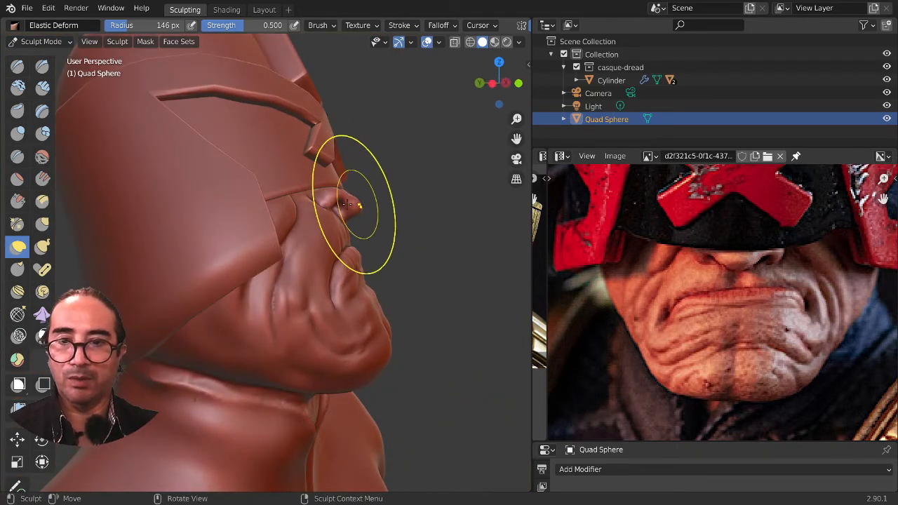
left_click_drag(346, 204, 339, 203)
left_click_drag(349, 235, 340, 208)
scroll(368, 265, "down", 4)
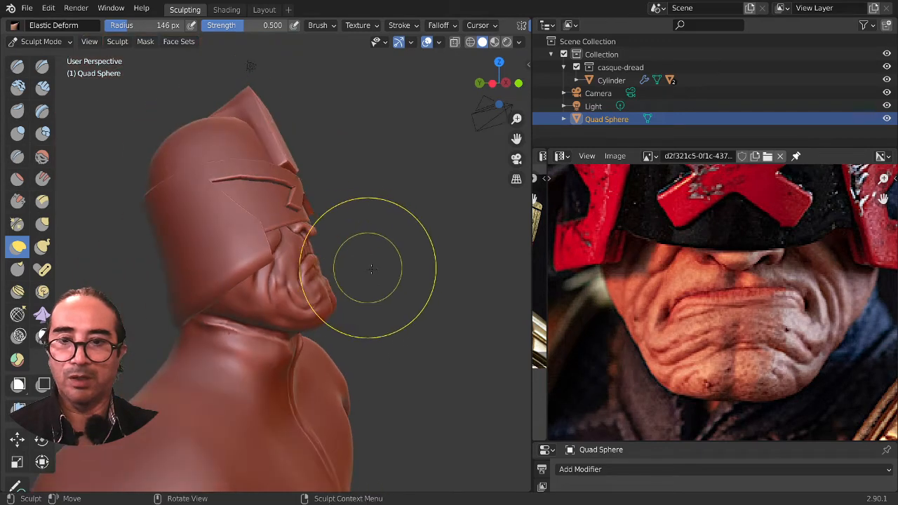
Step: Examine the bust's face, jaw and neck from the front and three-quarter angles
middle_click_drag(381, 273, 228, 303)
scroll(297, 315, "down", 3)
middle_click_drag(251, 334, 305, 337)
scroll(305, 337, "up", 3)
scroll(271, 361, "up", 2)
mouse_move(259, 364)
middle_mouse_down()
mouse_move(271, 351)
mouse_move(281, 367)
mouse_move(347, 368)
mouse_move(281, 367)
middle_mouse_up()
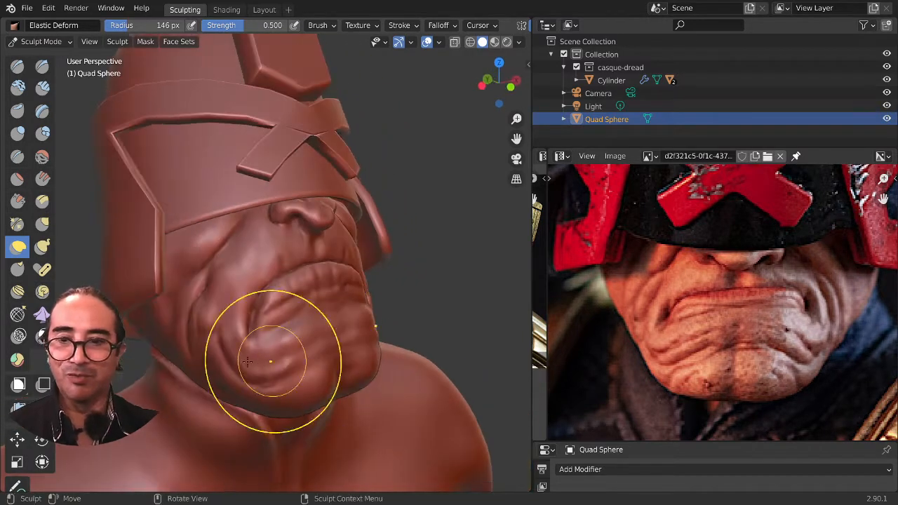
mouse_move(144, 321)
left_mouse_down()
mouse_move(112, 329)
mouse_move(113, 339)
left_mouse_up()
mouse_move(169, 355)
middle_mouse_down()
mouse_move(309, 343)
mouse_move(390, 371)
mouse_move(333, 358)
mouse_move(362, 338)
middle_mouse_up()
scroll(334, 359, "up", 4)
Step: Maximize the viewport around the bust and save the file
key("ctrl+space")
mouse_move(498, 320)
middle_mouse_down()
mouse_move(451, 341)
mouse_move(472, 312)
middle_mouse_up()
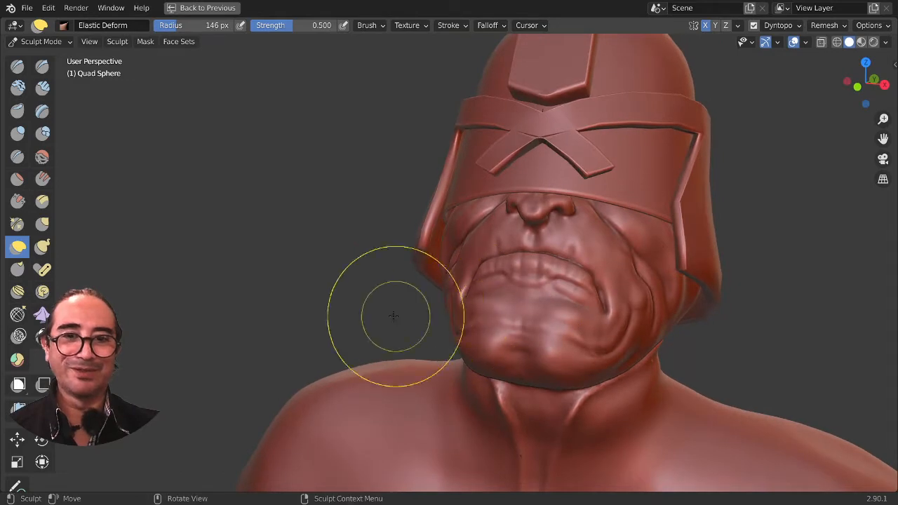
middle_click_drag(395, 315, 407, 310)
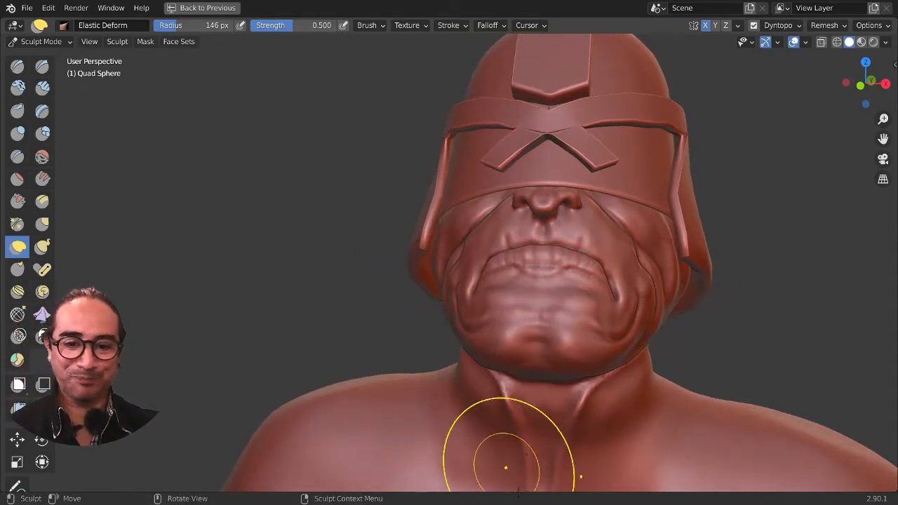
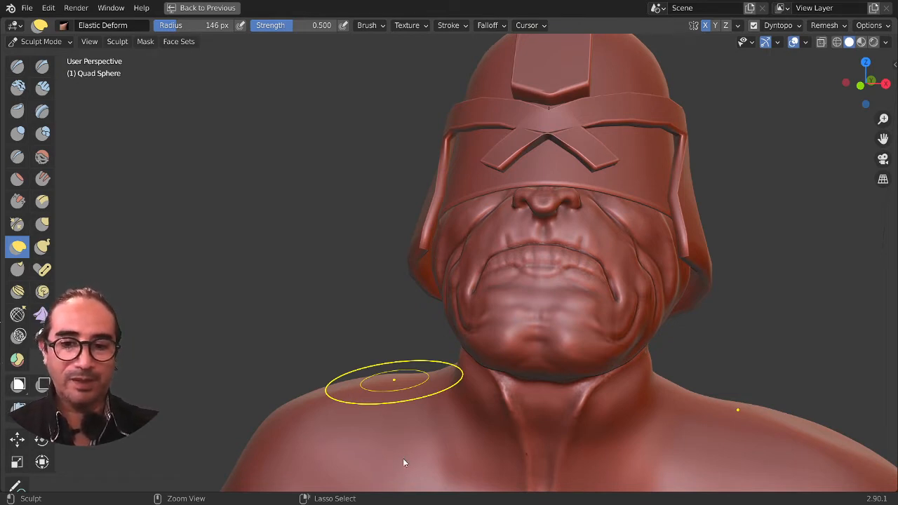
key("ctrl+s")
mouse_move(506, 382)
middle_mouse_down()
mouse_move(400, 372)
mouse_move(560, 360)
mouse_move(641, 160)
middle_mouse_up()
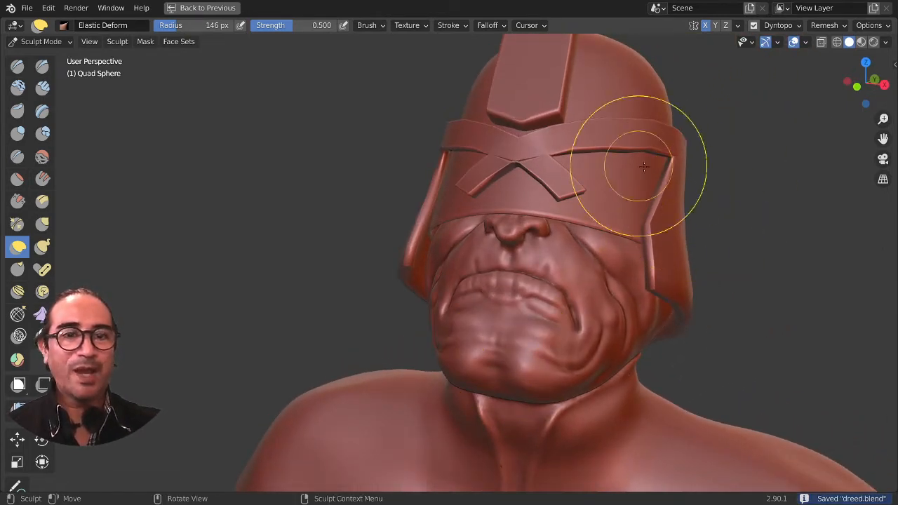
Step: Show the bust in Material Preview shading, restore the normal layout and switch to the Shading workspace
left_click(862, 42)
mouse_move(641, 260)
middle_mouse_down()
mouse_move(676, 241)
mouse_move(648, 258)
mouse_move(596, 254)
middle_mouse_up()
scroll(672, 243, "up", 2)
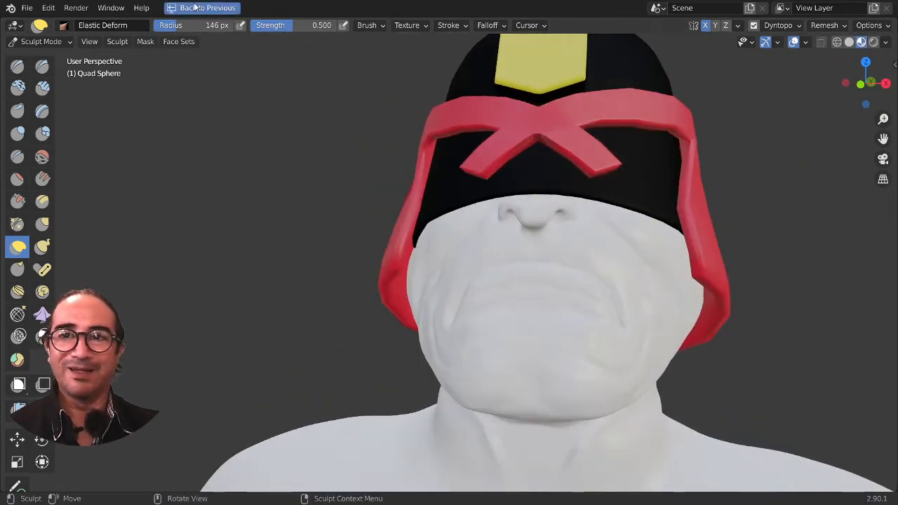
left_click(196, 7)
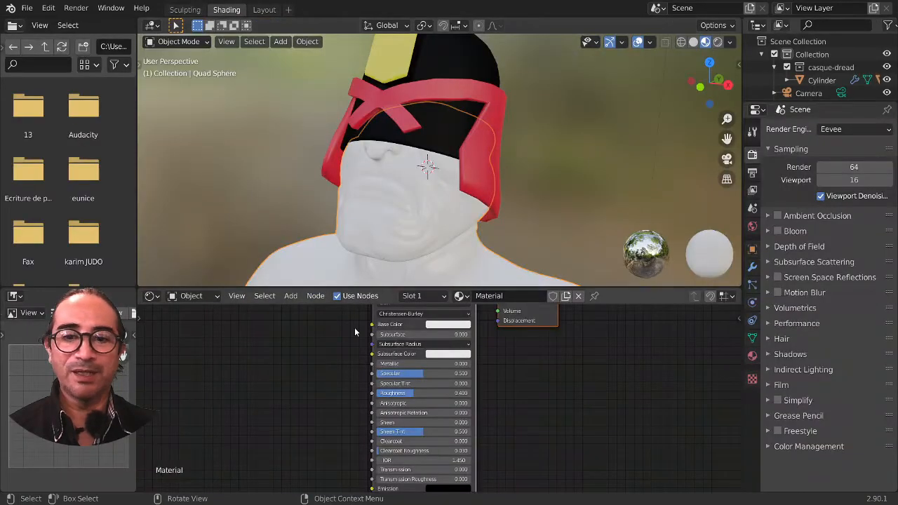
Step: Set the bust material's Base Color to a dark red with a value of 0.385
middle_click_drag(428, 337, 426, 386)
left_click(441, 374)
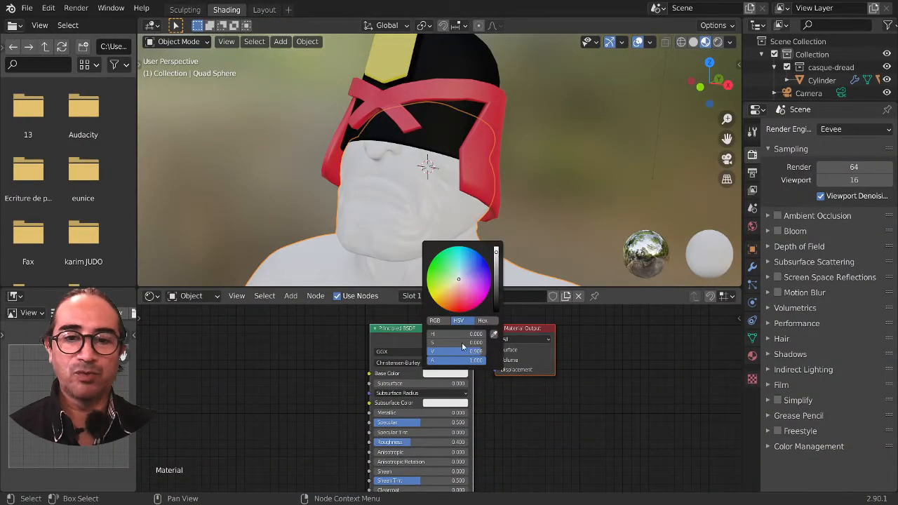
left_click(496, 290)
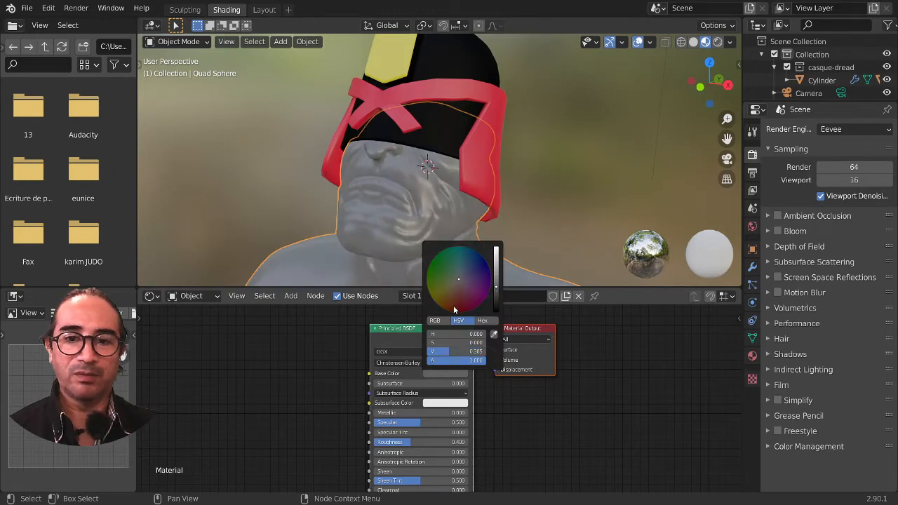
left_click(453, 309)
Step: Set the bust material's Metallic to 0.224 and Roughness to 0.731
scroll(428, 442, "up", 2)
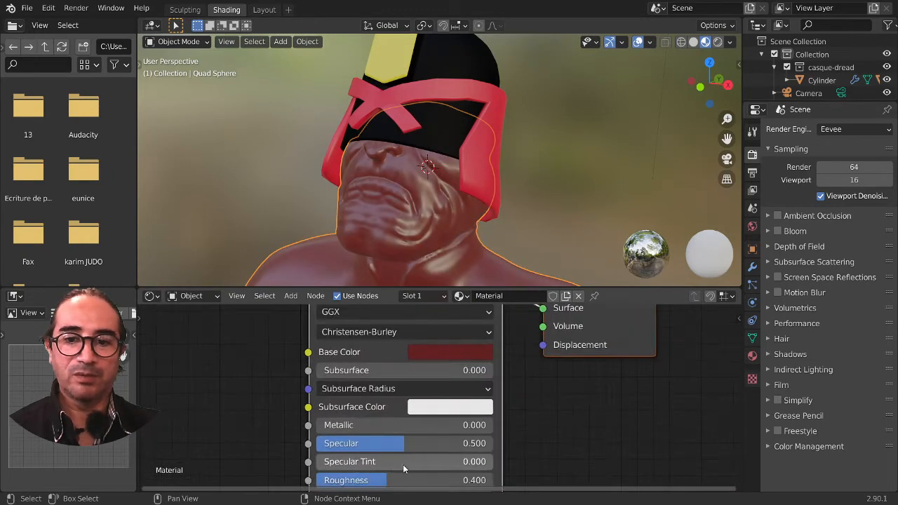
scroll(393, 456, "up", 1)
middle_click_drag(348, 444, 400, 353)
left_click_drag(400, 341, 451, 342)
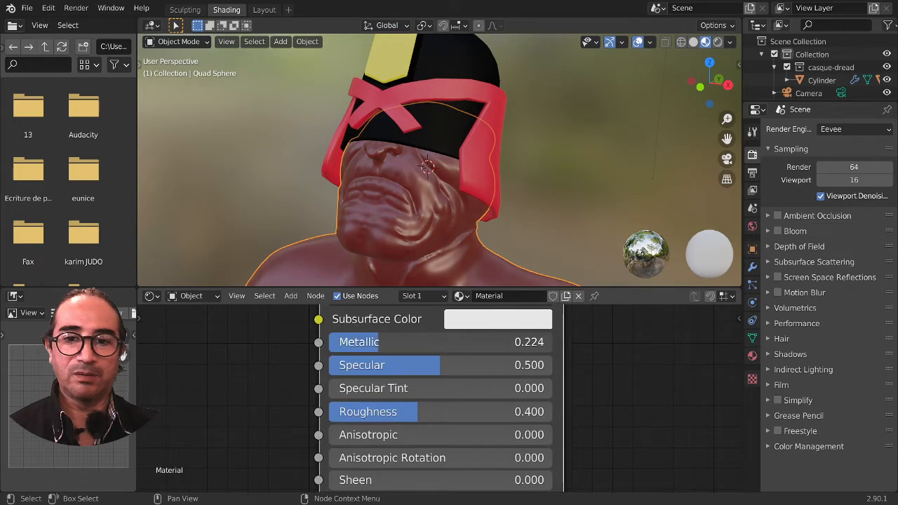
mouse_move(418, 412)
left_mouse_down()
mouse_move(354, 412)
mouse_move(493, 411)
left_mouse_up()
middle_click_drag(421, 280, 445, 241)
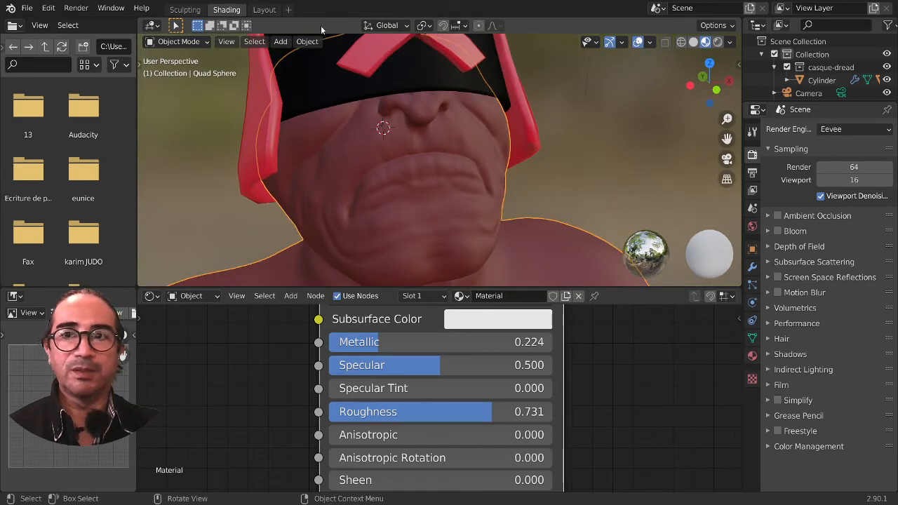
Step: Examine the skin tone and costume in the reference photo, from the mouth close-up to the full figure
left_click(185, 9)
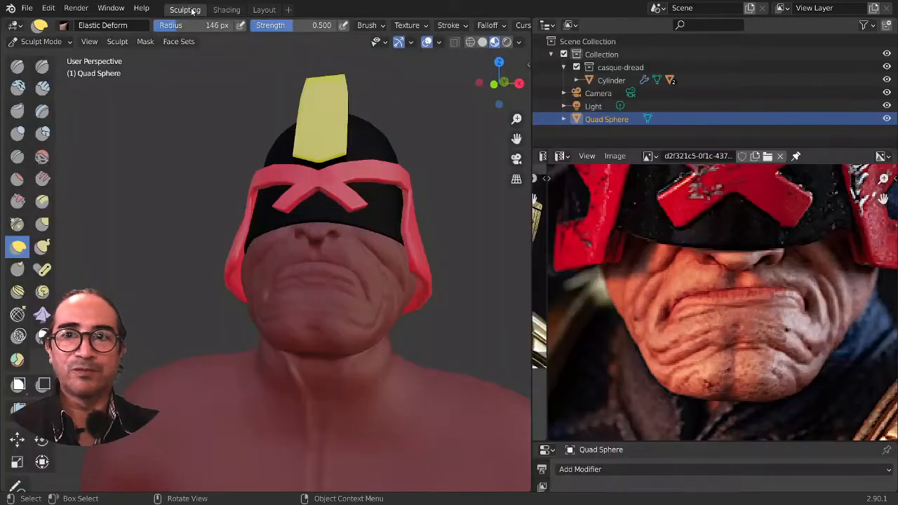
scroll(770, 347, "down", 3)
scroll(769, 347, "up", 2)
scroll(770, 347, "up", 2)
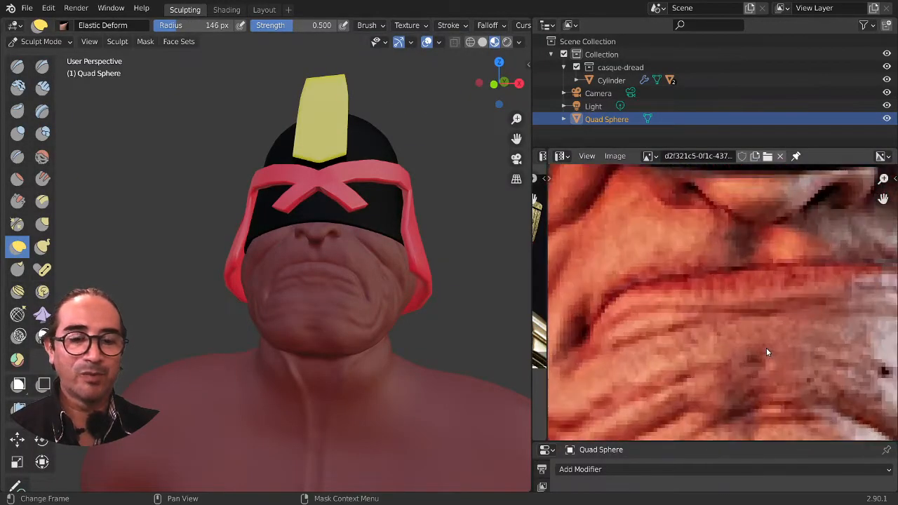
scroll(766, 348, "down", 5)
scroll(740, 343, "up", 3)
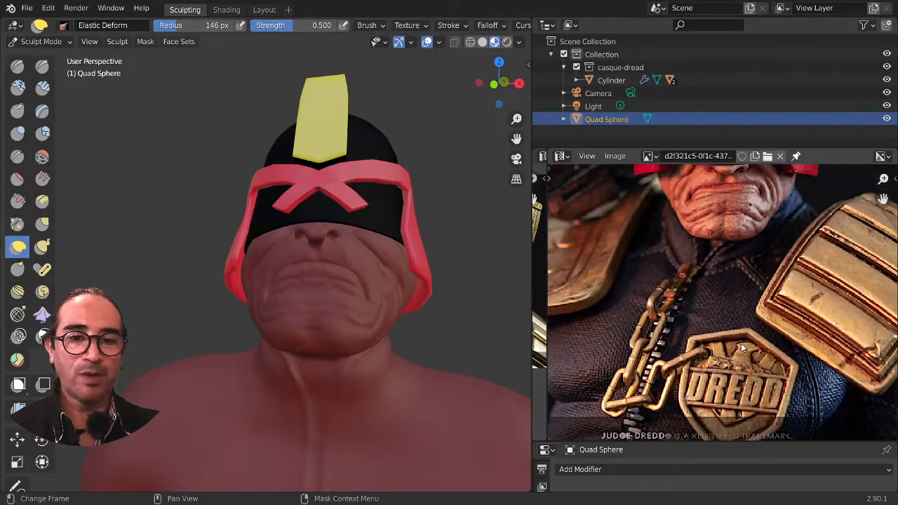
scroll(581, 338, "down", 2)
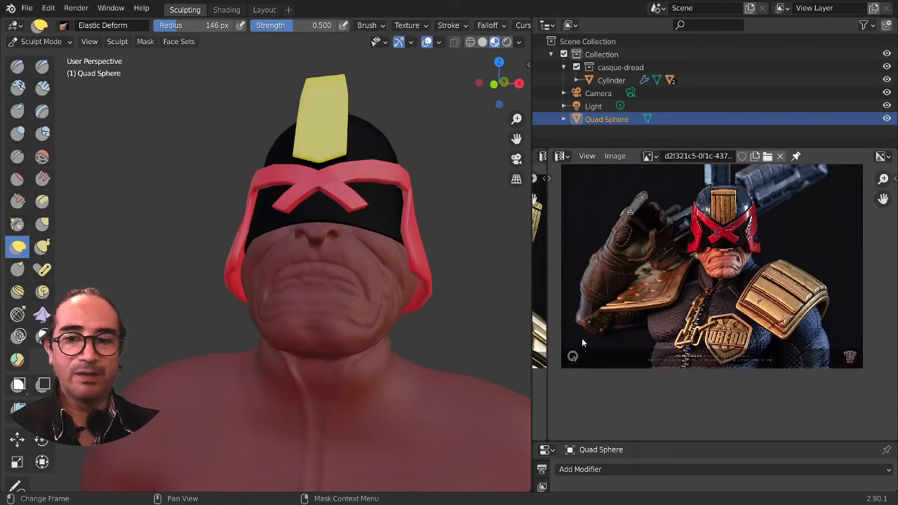
Step: Change the bust material's Base Color to a lighter skin tone with hue 0.044 and saturation 0.410
left_click(226, 10)
mouse_move(392, 167)
middle_mouse_down()
mouse_move(421, 161)
mouse_move(379, 162)
middle_mouse_up()
left_click(479, 322)
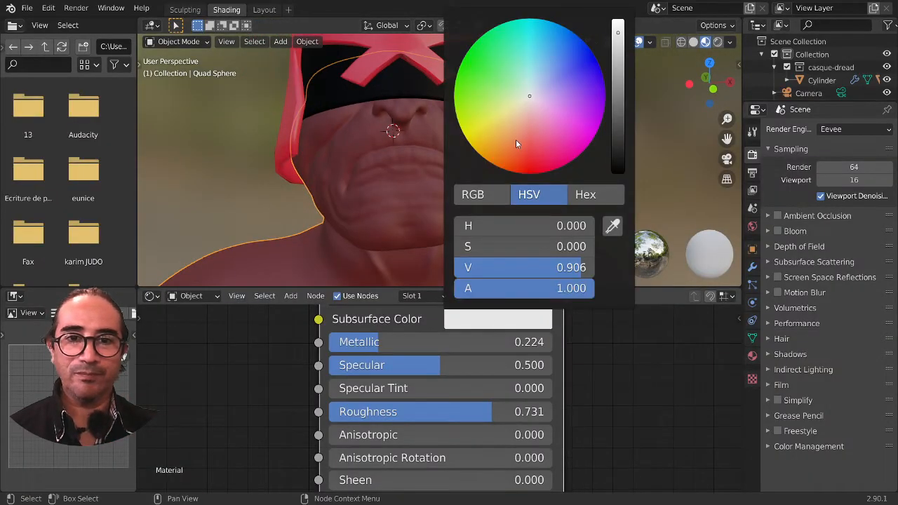
middle_click_drag(435, 384, 434, 454)
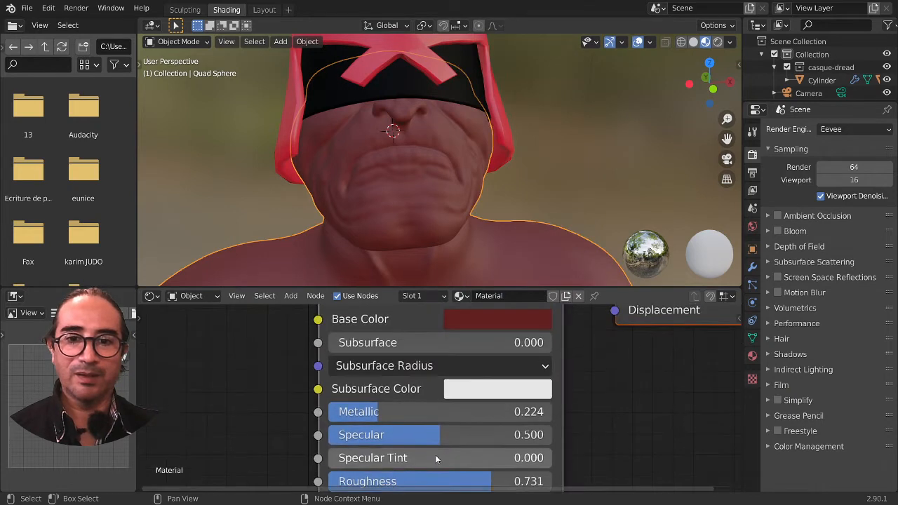
left_click(481, 318)
left_click(521, 128)
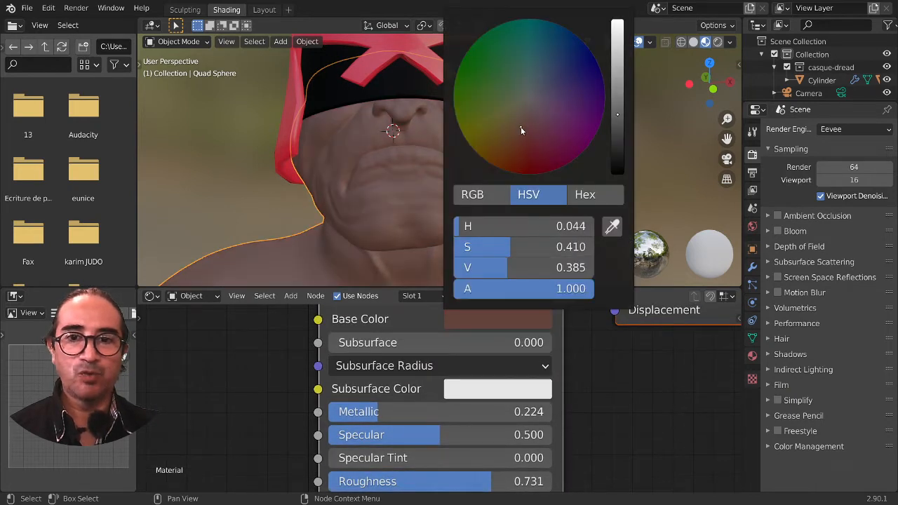
left_click_drag(618, 85, 619, 73)
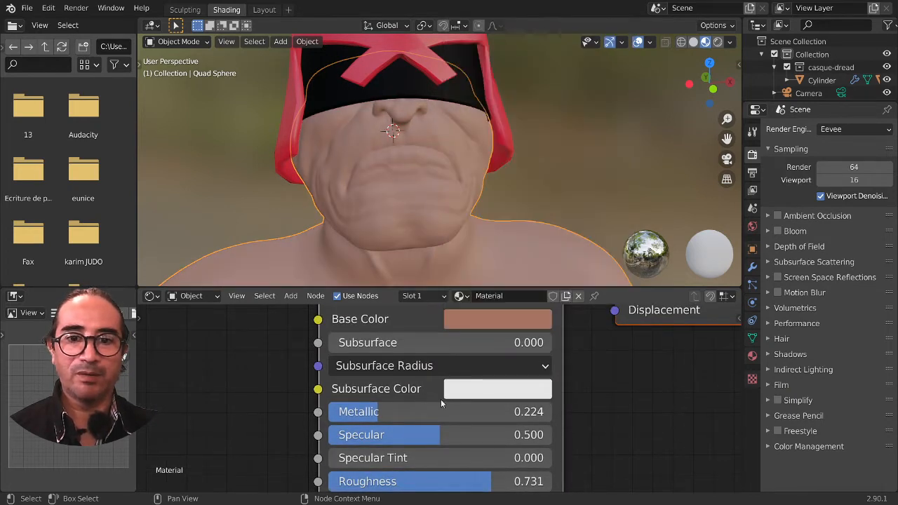
Step: Set the bust material's Base Color to a redder skin tone with hue 0.030, saturation 0.634 and value 0.655
left_click(480, 317)
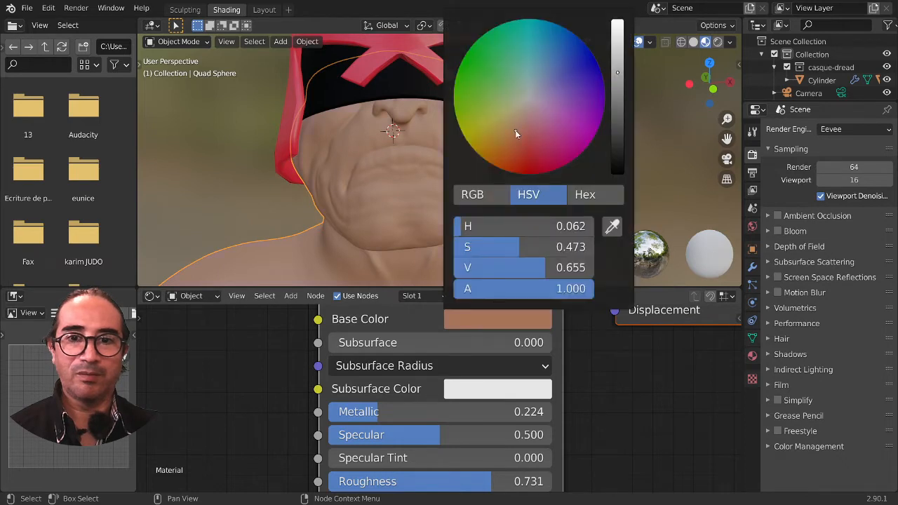
left_click_drag(515, 133, 519, 148)
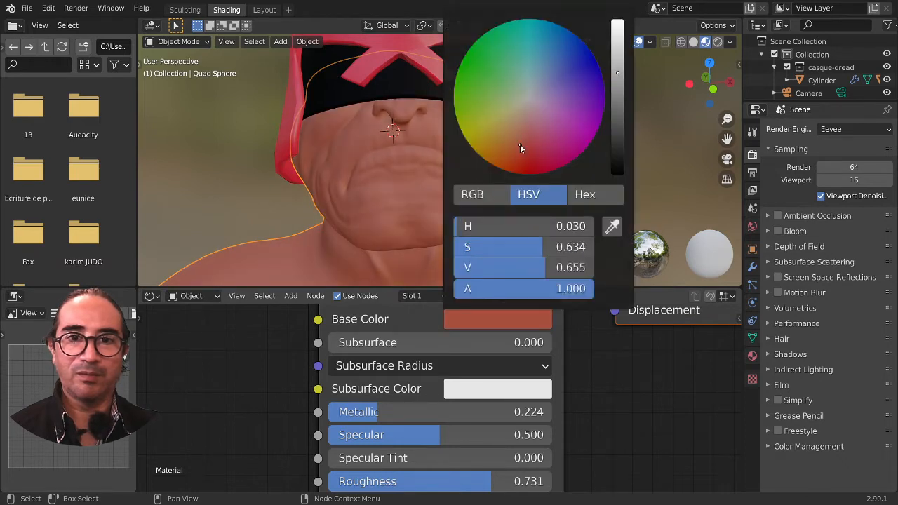
scroll(386, 184, "down", 2)
middle_click_drag(423, 212, 484, 169)
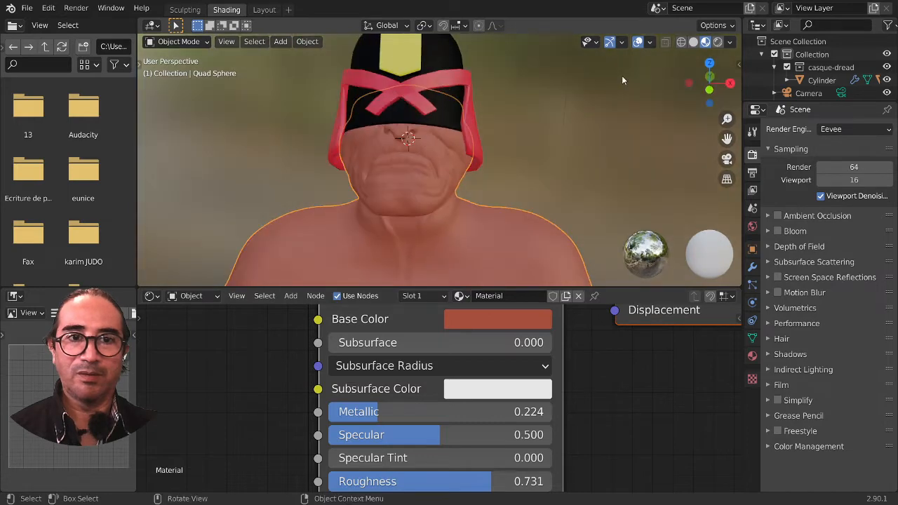
Step: Maximize the 3D viewport and inspect the bust in material preview and rendered shading with overlays hidden
left_click(693, 42)
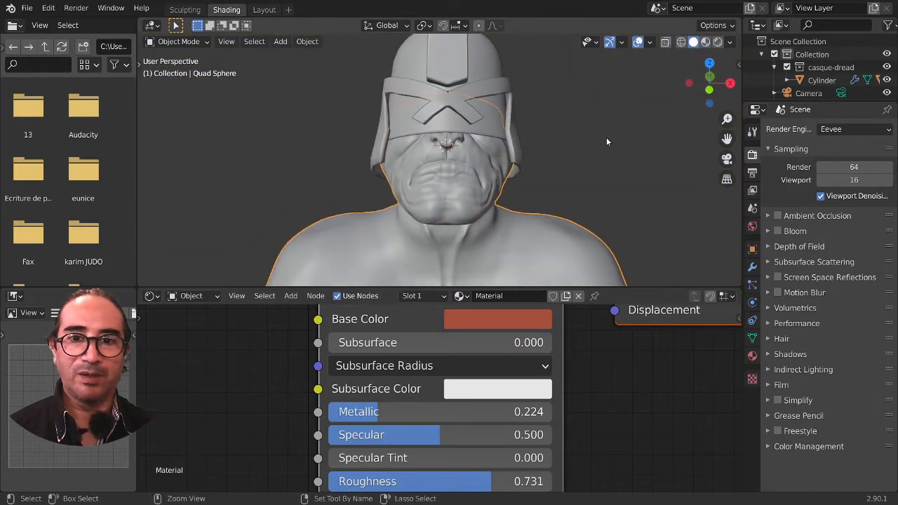
key("ctrl+space")
middle_click_drag(598, 188, 545, 366)
left_click(861, 43)
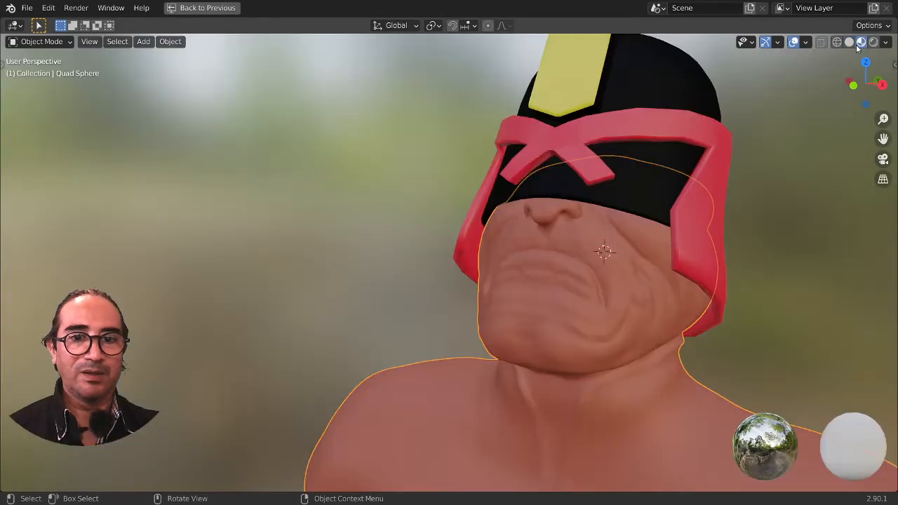
middle_click_drag(661, 279, 664, 286)
left_click(793, 42)
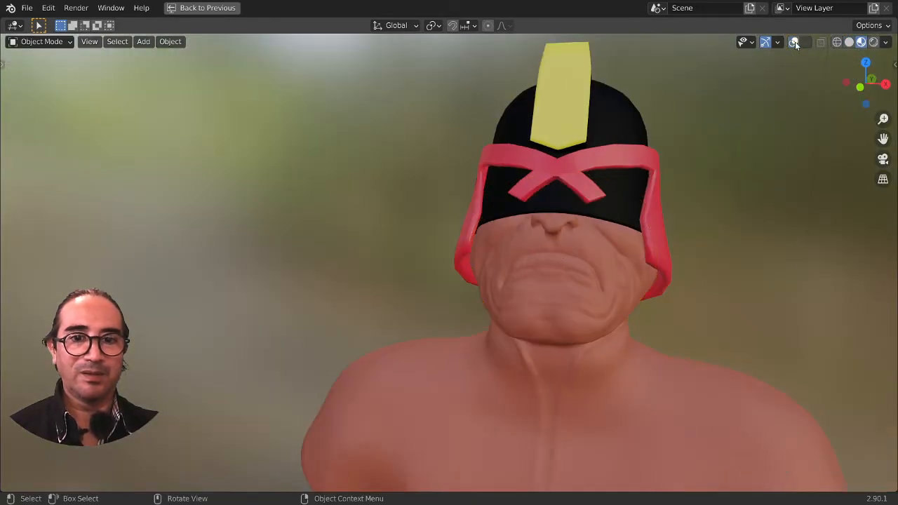
left_click(873, 42)
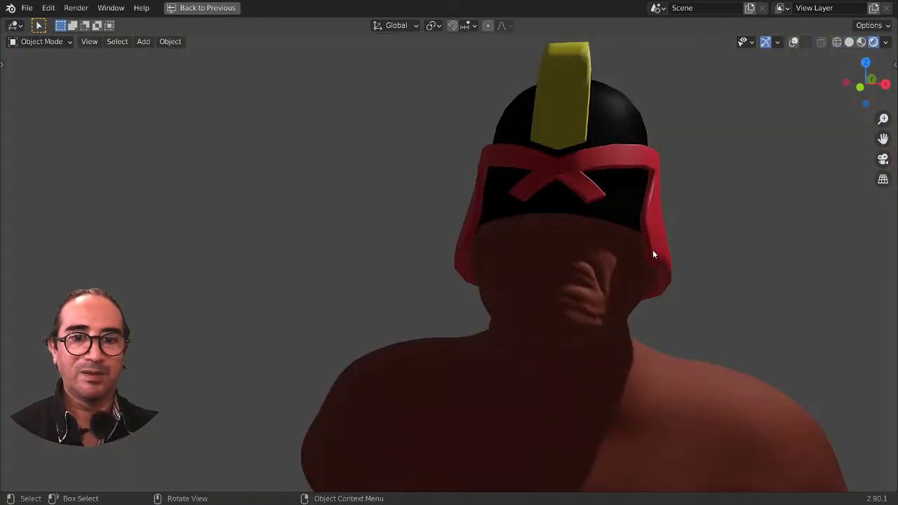
scroll(653, 250, "down", 4)
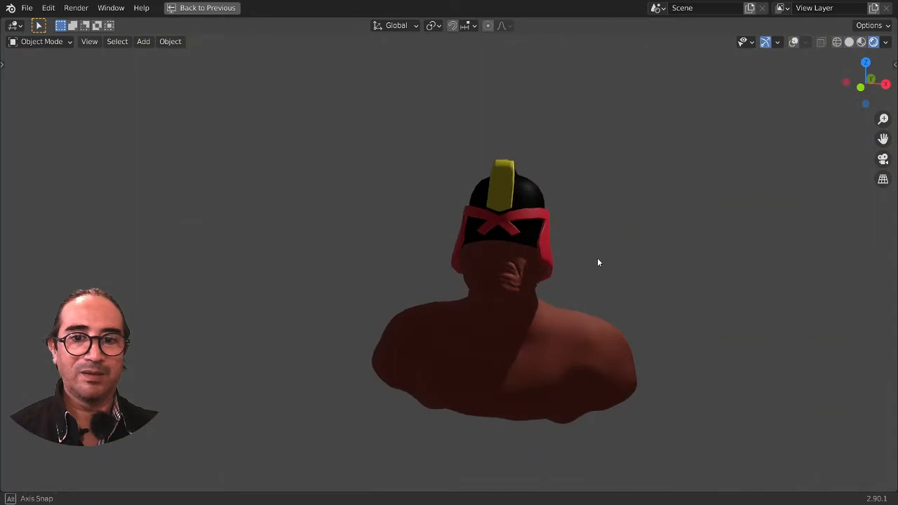
Step: Show the overlays again, select the scene light and move it from the top view to the front of the bust
left_click(793, 42)
left_click(610, 92)
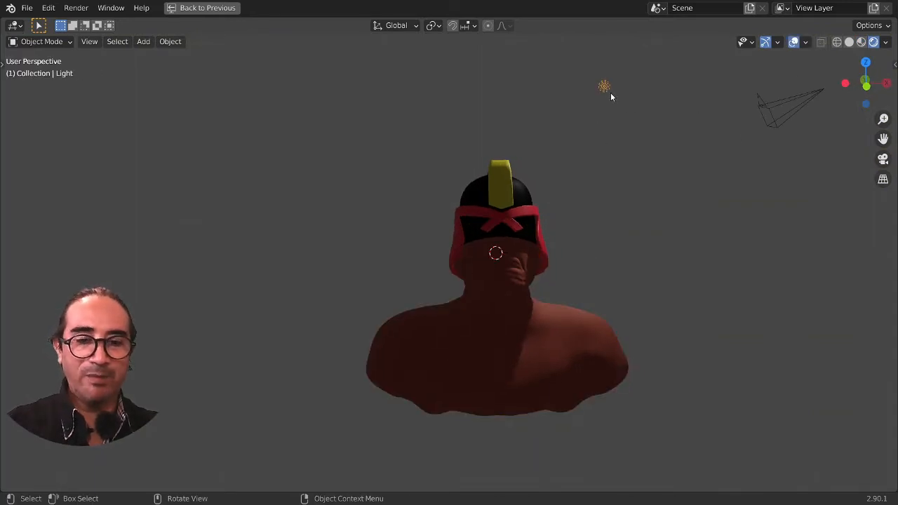
key("KP_7")
key("g")
left_click(605, 243)
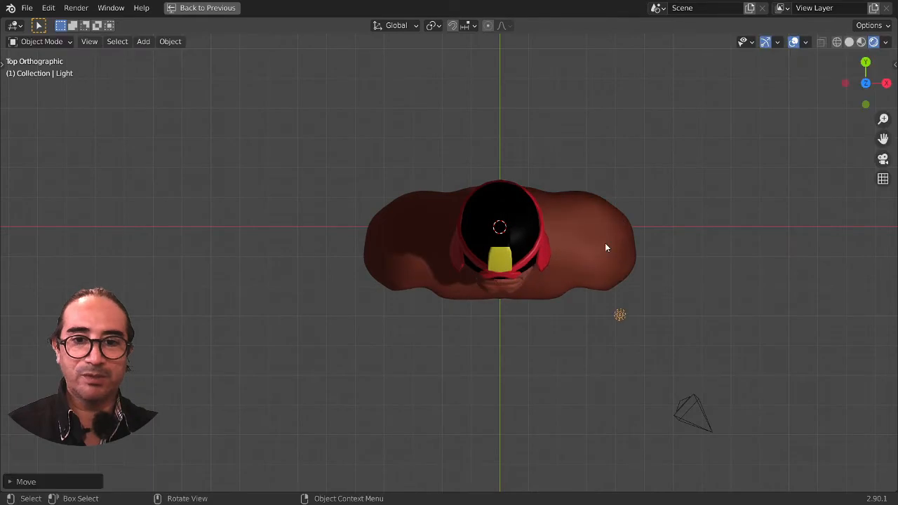
Step: Reposition the light in perspective so that it shines on the front of the face
middle_click_drag(605, 243, 550, 192)
key("g")
left_click(592, 385)
scroll(686, 327, "up", 4)
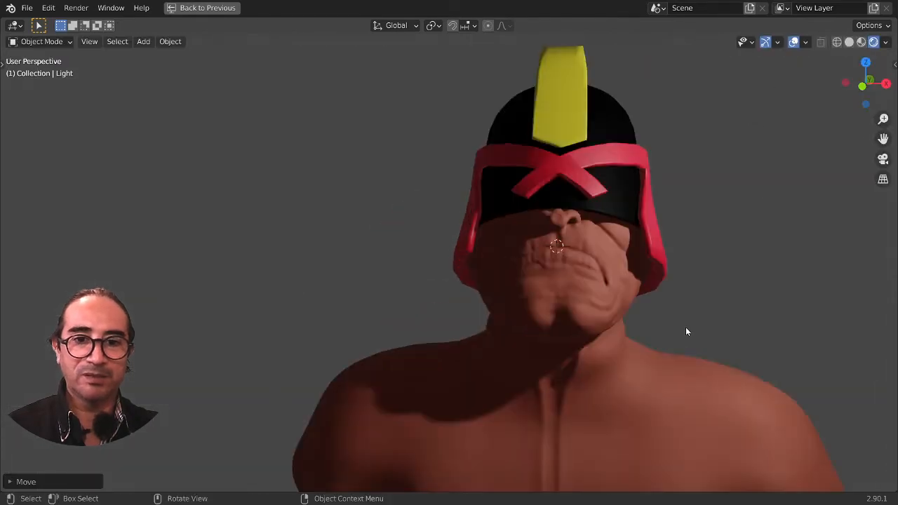
Step: Fine-tune the light's position so it rakes across the wrinkles from the character's left side
key("g")
left_click(632, 377)
middle_click_drag(631, 377, 544, 398)
key("g")
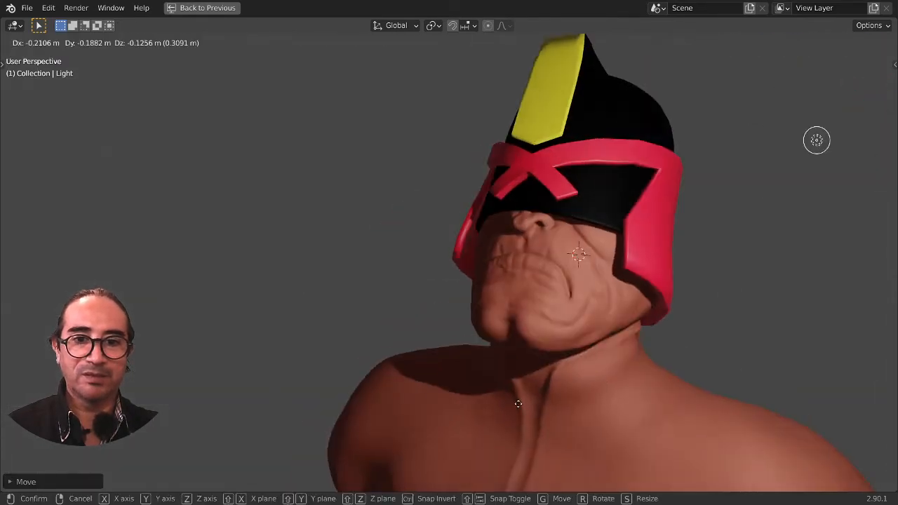
left_click(479, 390)
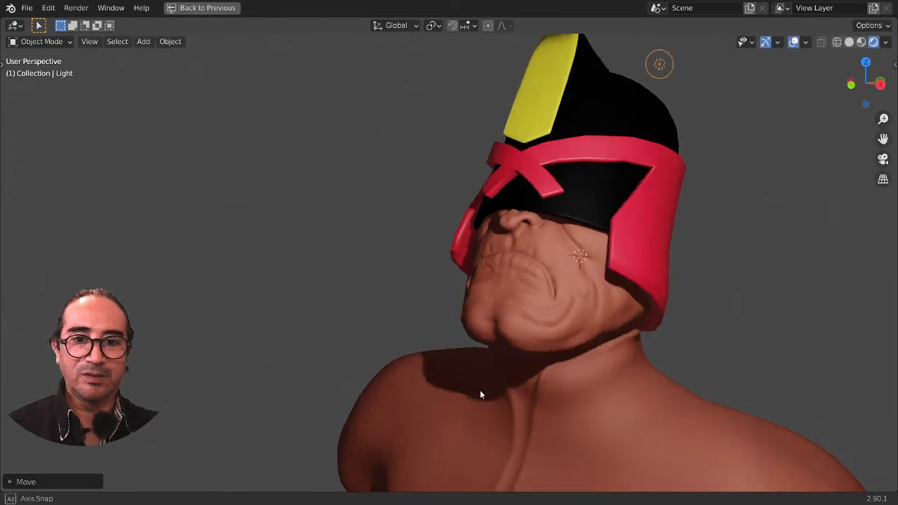
middle_click_drag(479, 390, 464, 369)
Step: Reselect the bust, inspect its rendered face without overlays, and restore the full Shading layout
left_click(454, 302)
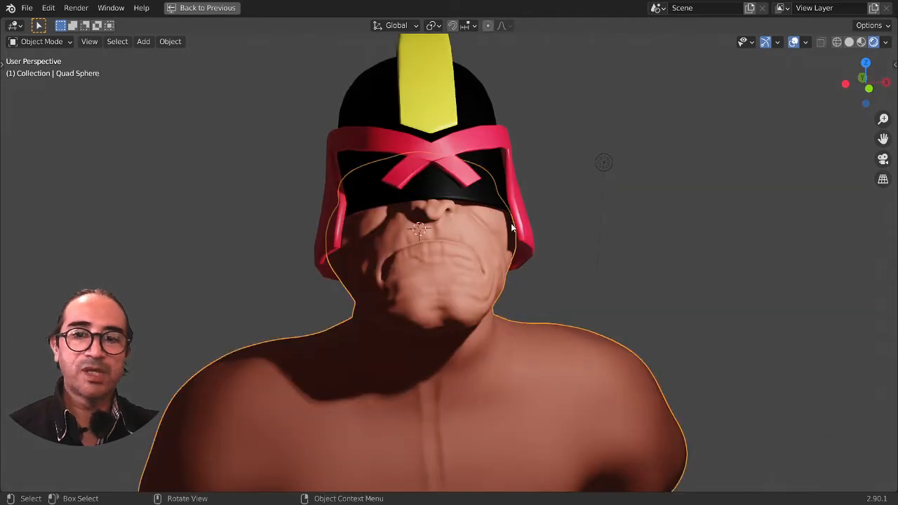
left_click(793, 42)
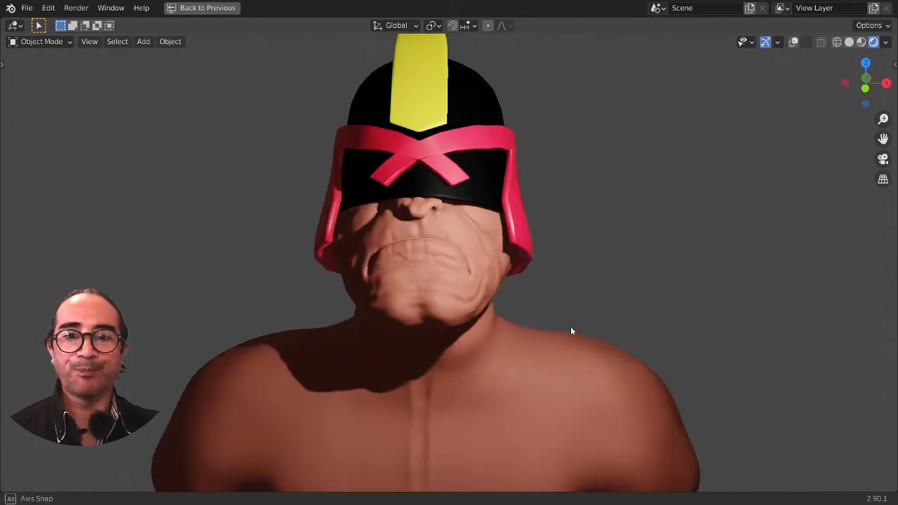
scroll(493, 179, "up", 2)
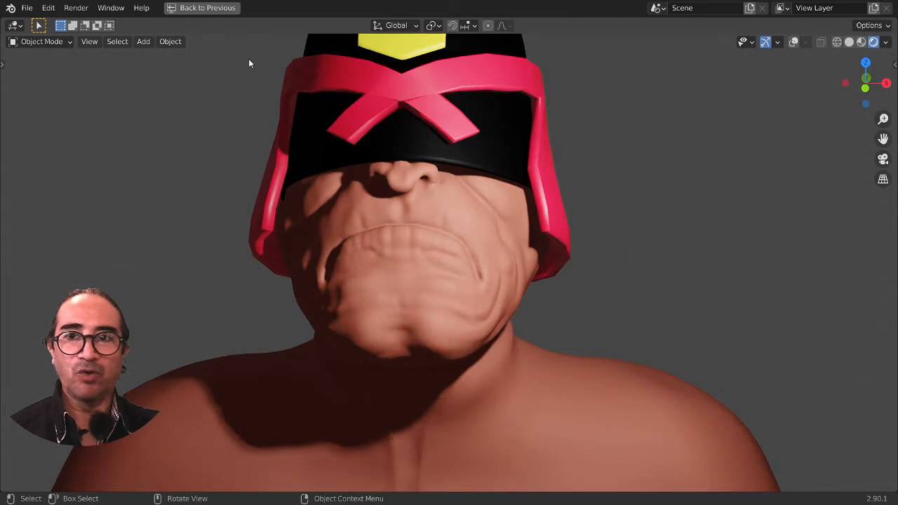
left_click(189, 7)
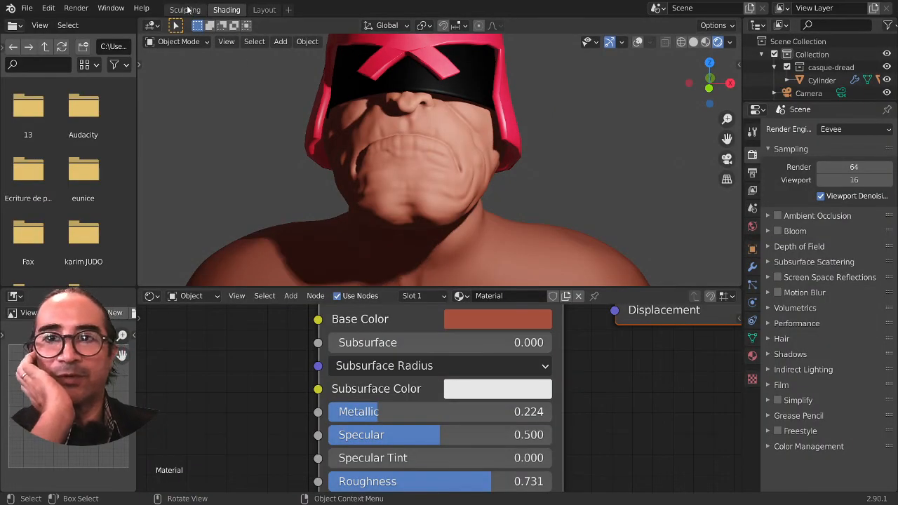
Step: Return to the Sculpting workspace, enlarge the mouth in the reference photo and display the model in solid shading
left_click(184, 9)
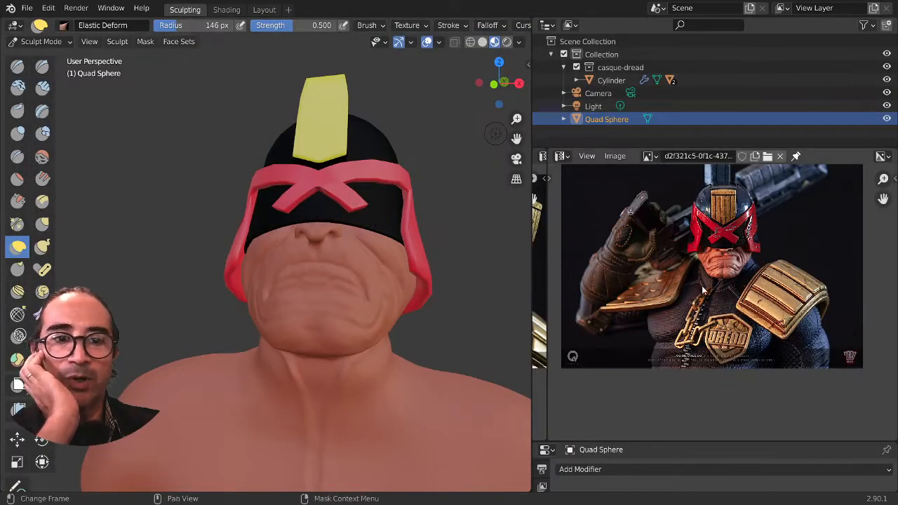
scroll(730, 287, "up", 5)
scroll(729, 295, "up", 3)
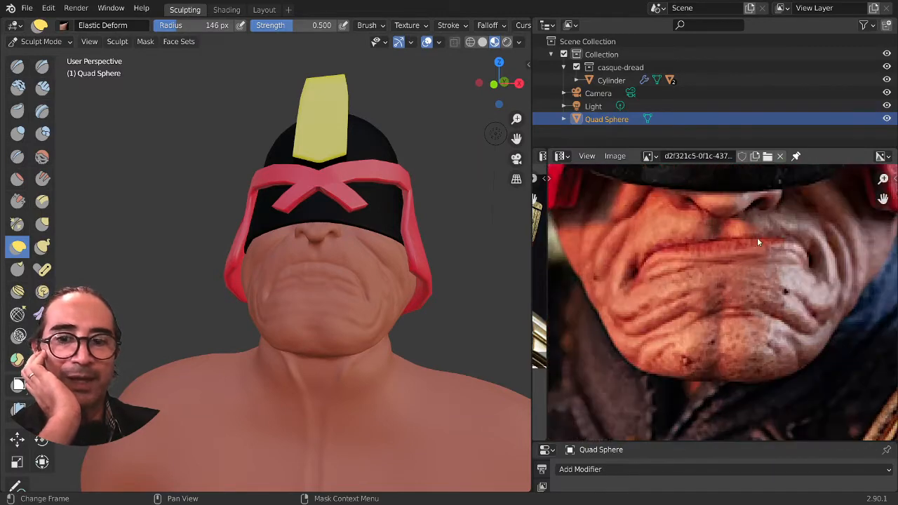
scroll(344, 231, "up", 3)
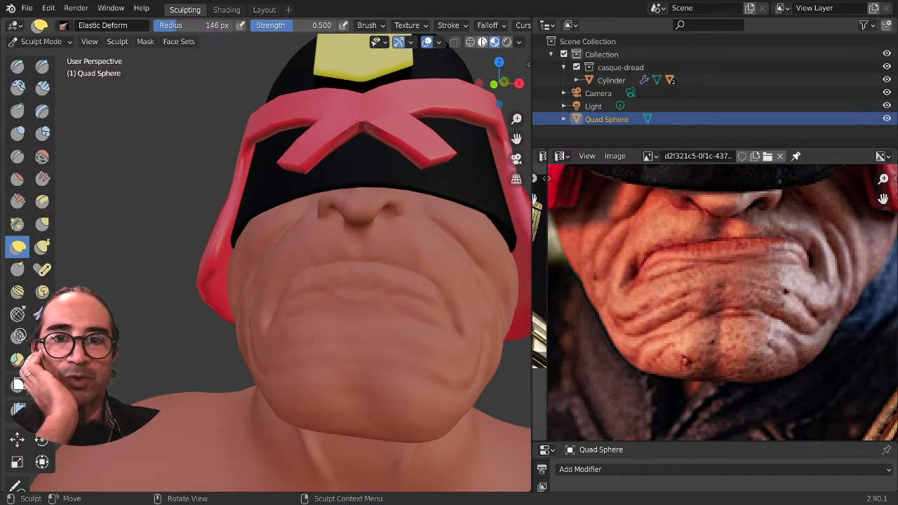
left_click(483, 42)
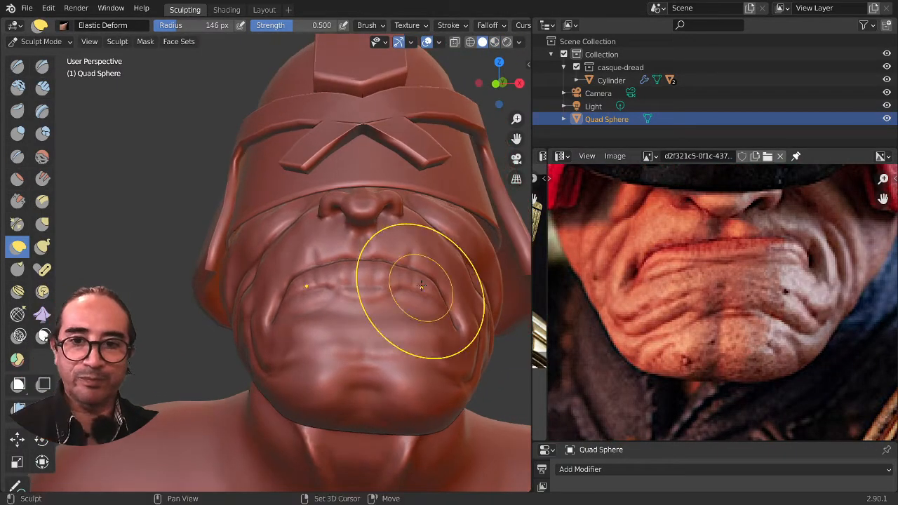
Step: Turn off X-axis mirror symmetry for sculpting on the bust
mouse_move(421, 285)
middle_mouse_down()
mouse_move(327, 341)
mouse_move(355, 350)
middle_mouse_up()
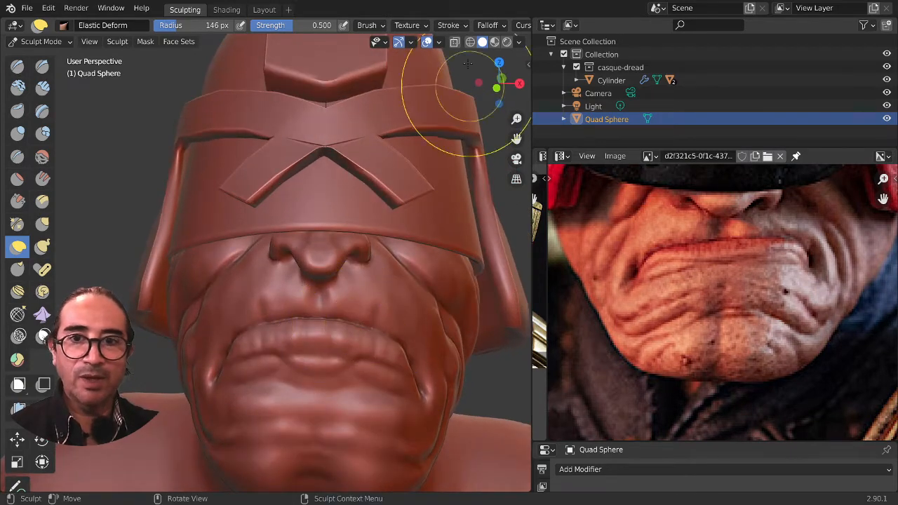
scroll(398, 25, "down", 5)
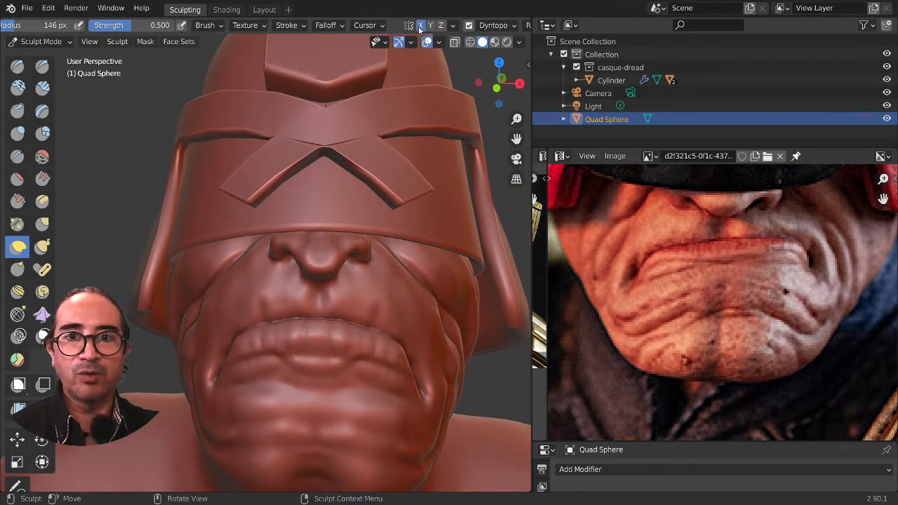
middle_click_drag(365, 349, 341, 298)
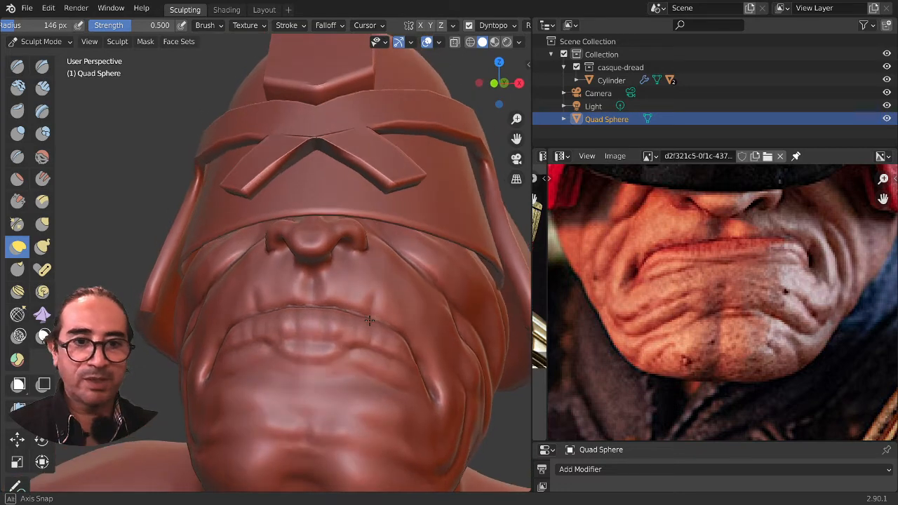
Step: Reshape the lip line and mouth corner on the character's left side with Elastic Deform, reducing the brush radius to 84 px
left_click_drag(388, 329, 387, 295)
key("f")
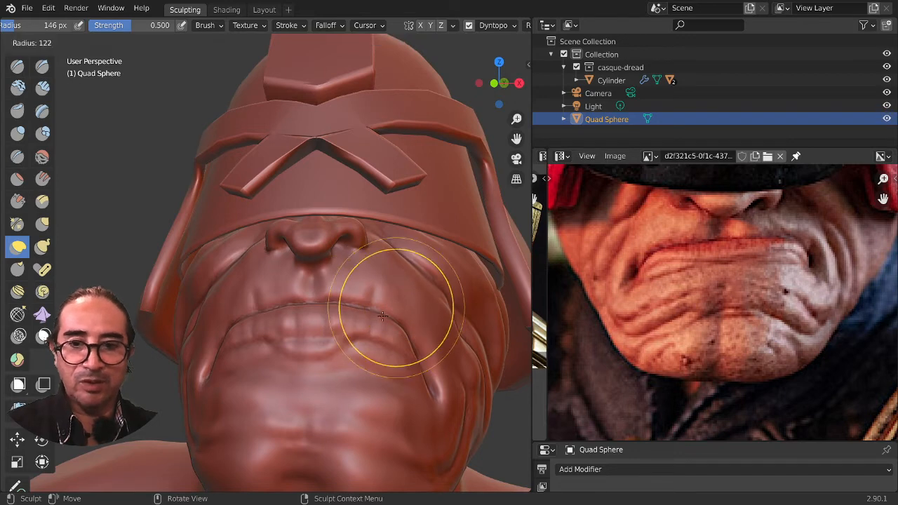
left_click(384, 314)
middle_click_drag(385, 315, 350, 350)
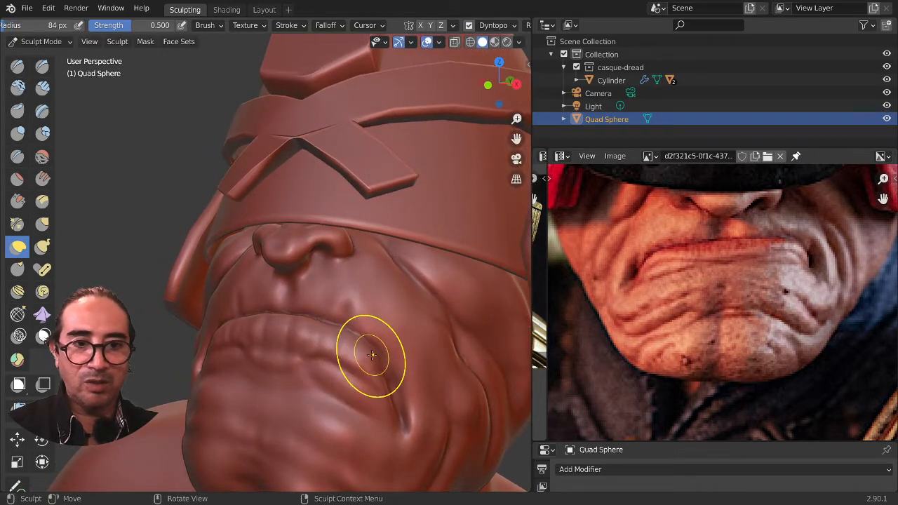
left_click_drag(395, 425, 399, 384)
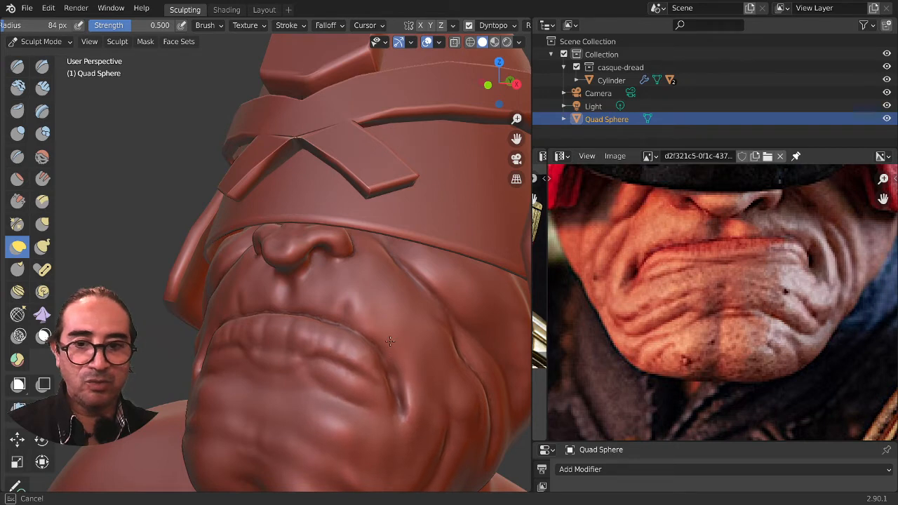
left_click_drag(389, 338, 391, 368)
middle_click_drag(391, 368, 357, 395)
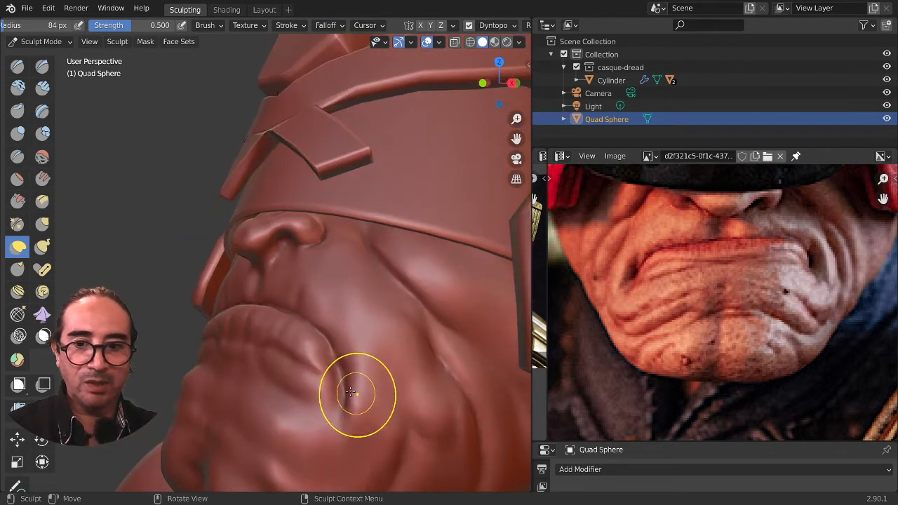
left_click_drag(332, 409, 338, 365)
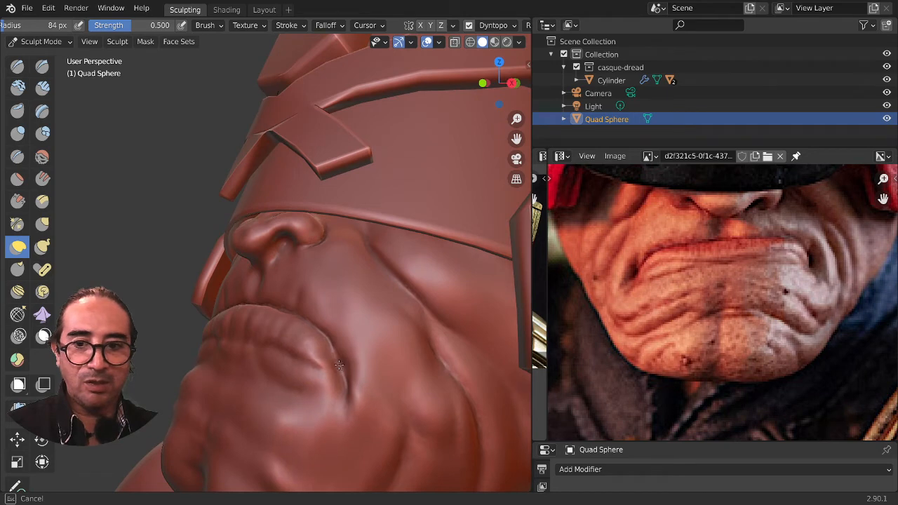
Step: Choose the Draw brush and set its radius to 40 px
left_click(18, 110)
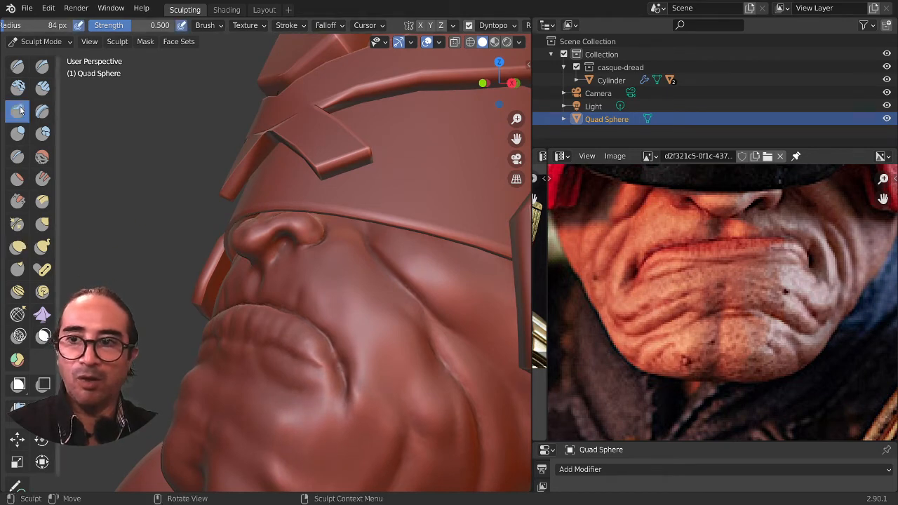
left_click(16, 65)
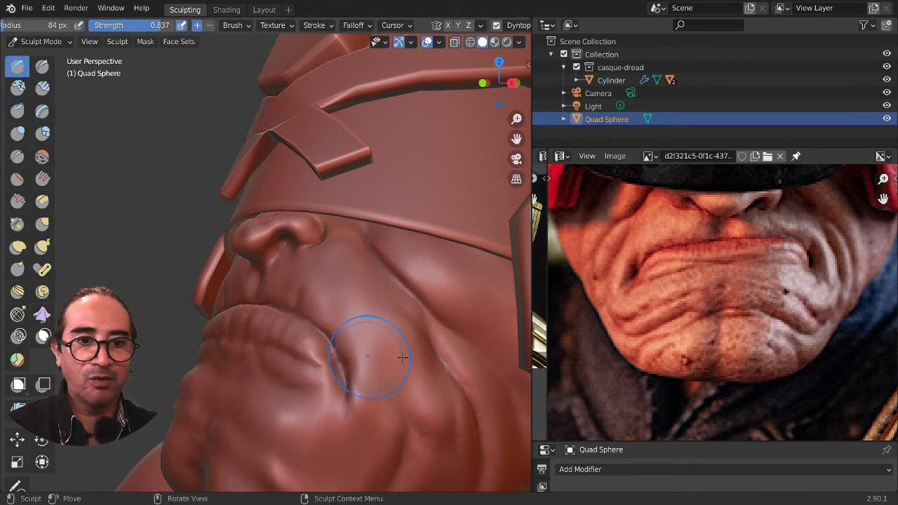
key("s")
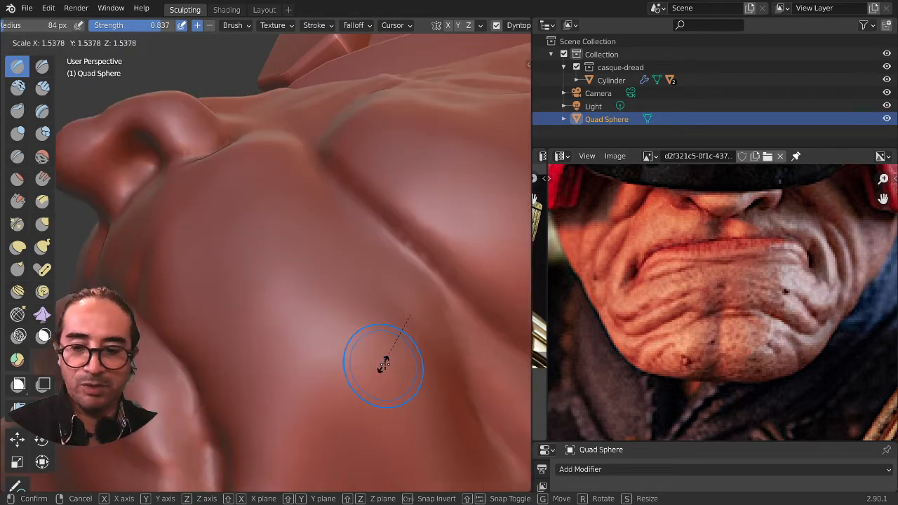
right_click(384, 364)
key("f")
left_click(407, 373)
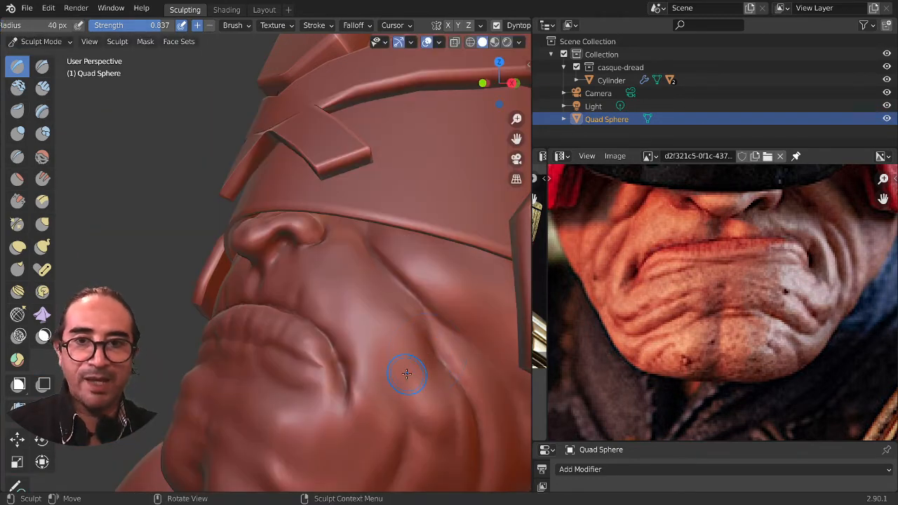
Step: Set the dynamic topology detail resolution to 30
middle_click_drag(525, 27, 449, 27)
left_click(455, 26)
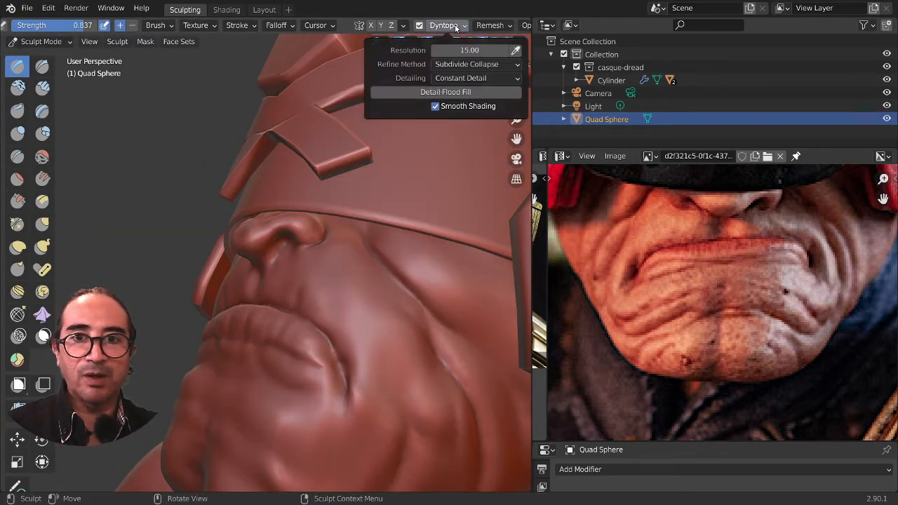
left_click(469, 52)
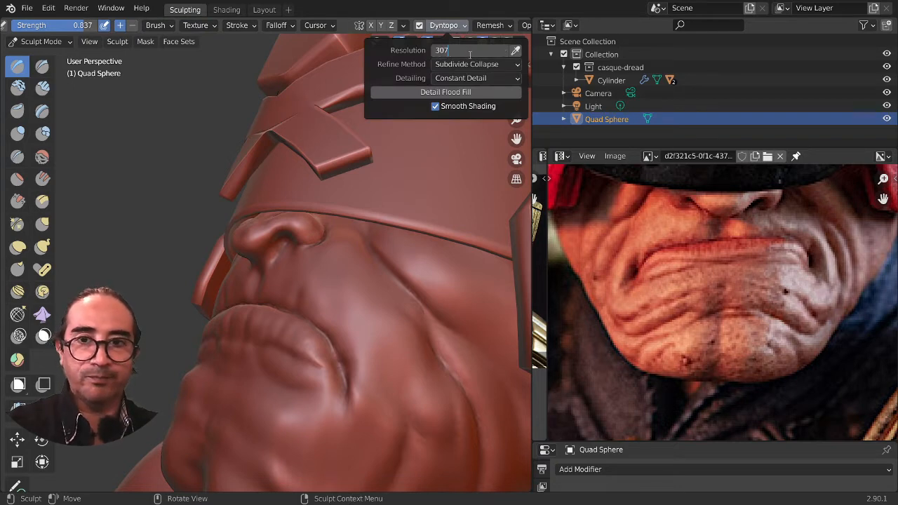
type("30")
key("Return")
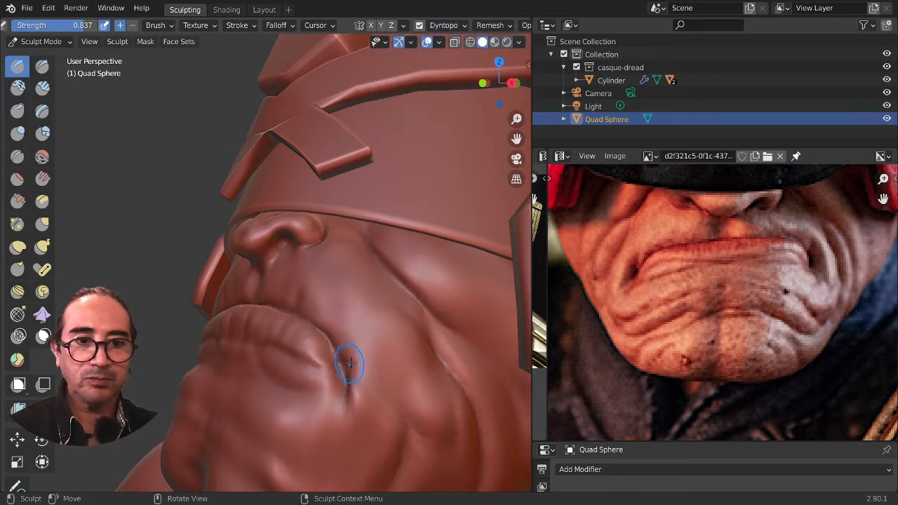
Step: Raise a curved fold around the mouth corner on the character's left with the Draw brush and blend its edges with Smooth
mouse_move(346, 423)
left_mouse_down()
mouse_move(363, 380)
mouse_move(341, 321)
left_mouse_up()
key("s")
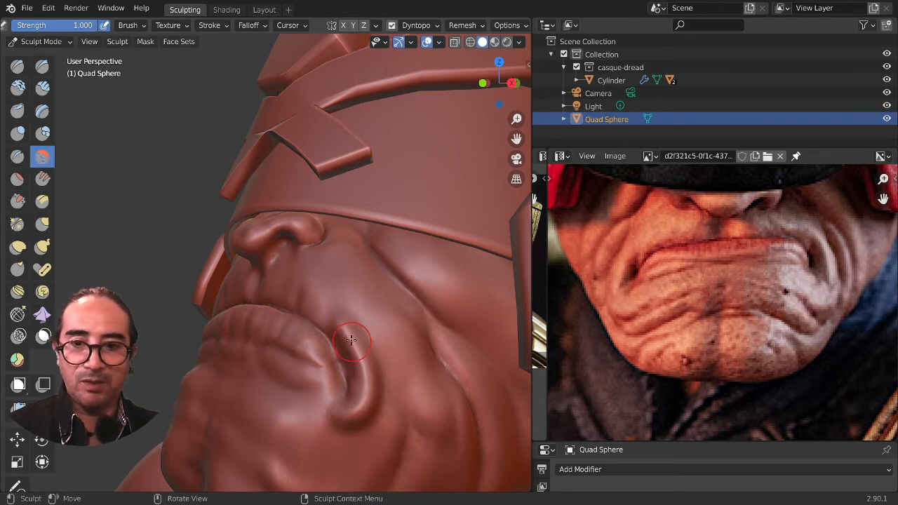
left_click_drag(342, 321, 363, 412)
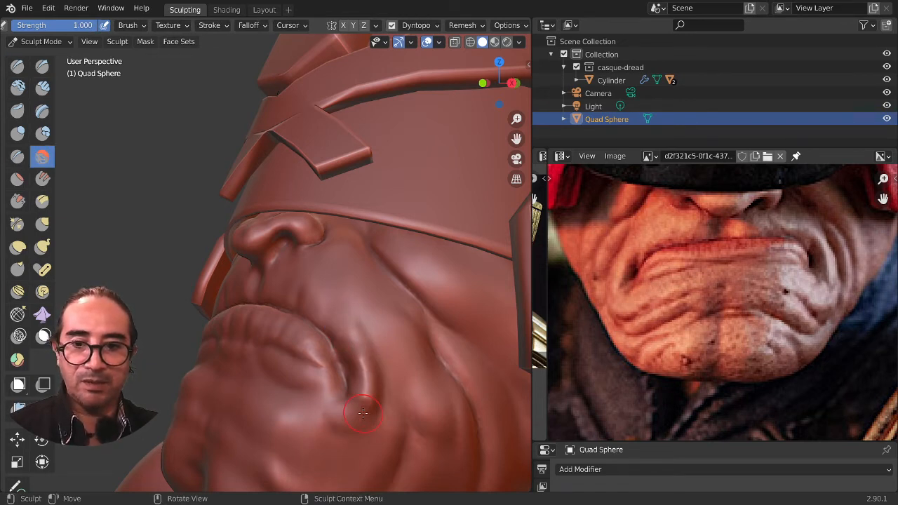
left_click_drag(365, 381, 347, 422)
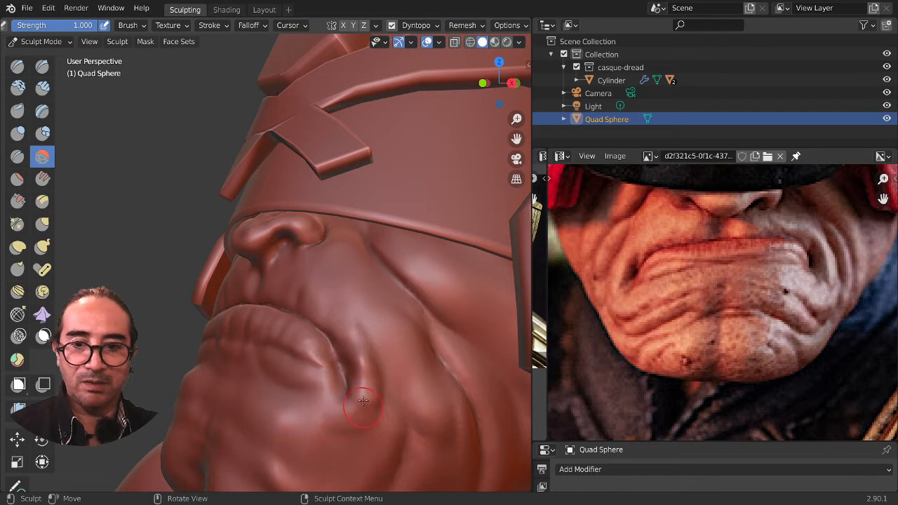
middle_click_drag(354, 450, 391, 380)
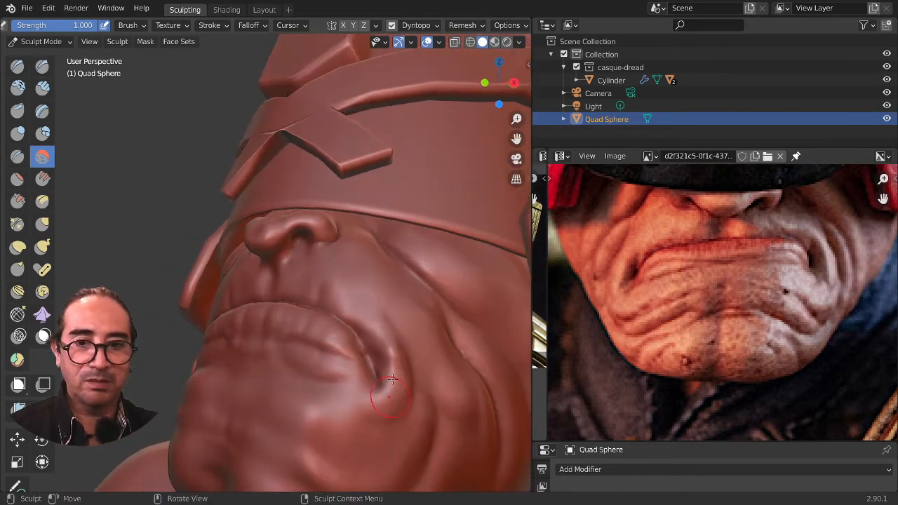
middle_click_drag(393, 338, 347, 343)
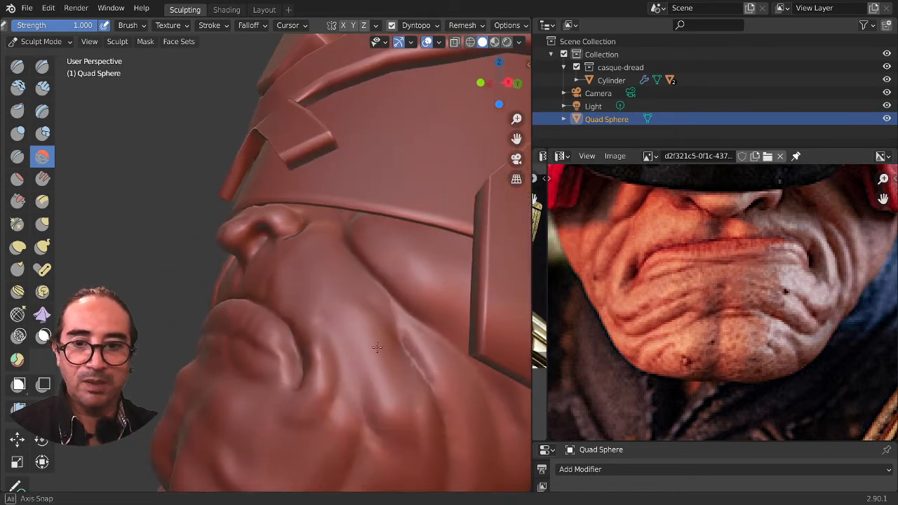
Step: Add further folds beside and below the mouth corner on the character's left with the Draw brush and smooth the lower one
left_click(18, 67)
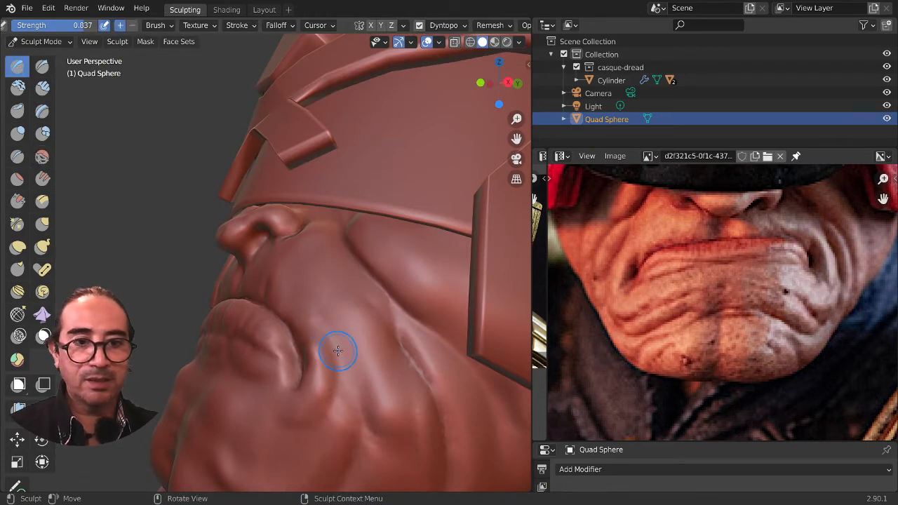
left_click_drag(322, 326, 338, 401)
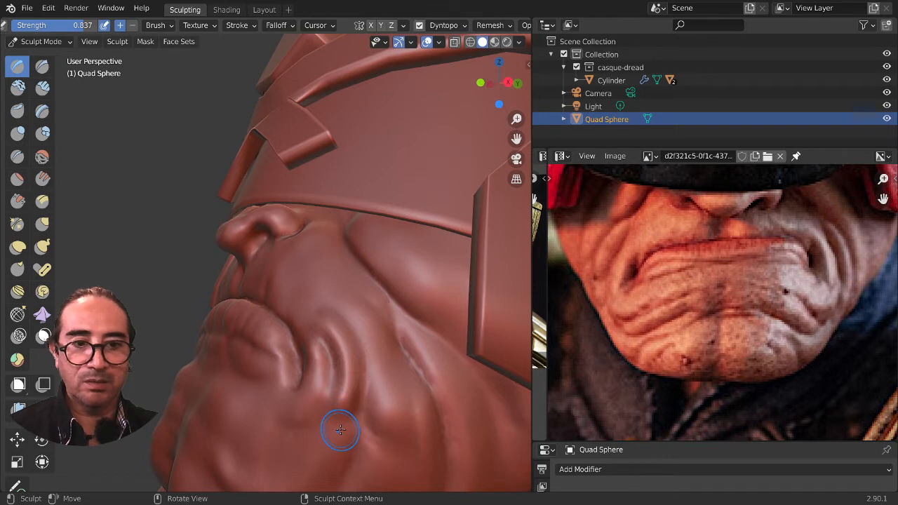
middle_click_drag(340, 429, 364, 368)
left_click_drag(332, 402, 355, 350)
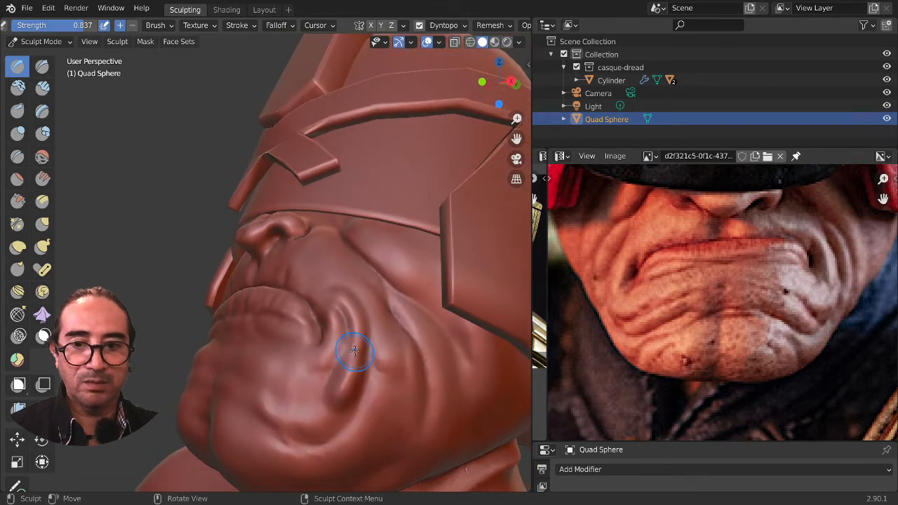
mouse_move(343, 390)
left_mouse_down("shift")
mouse_move(336, 362)
mouse_move(342, 410)
mouse_move(347, 373)
left_mouse_up("shift")
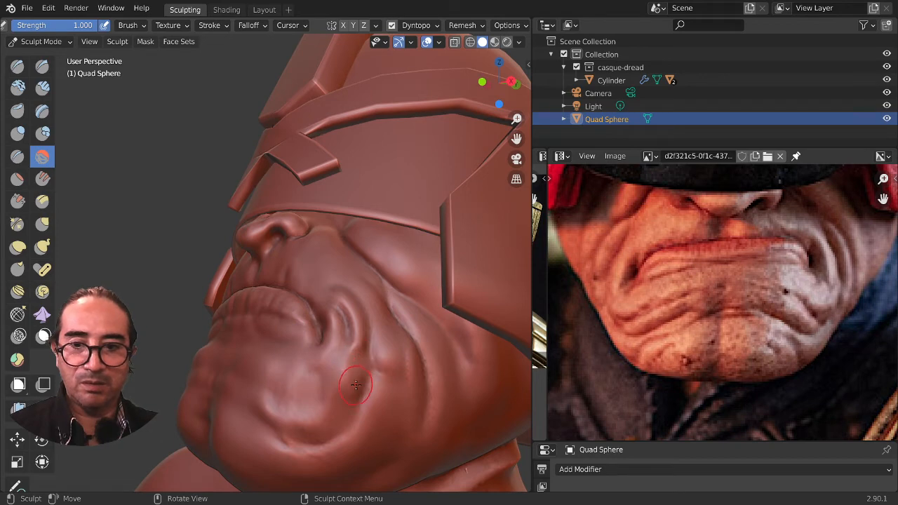
middle_click_drag(356, 384, 319, 350)
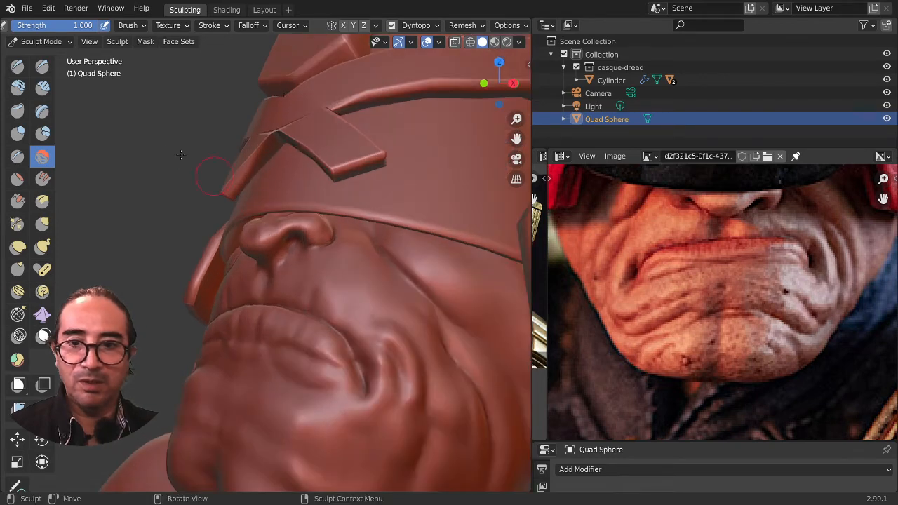
Step: Carve the grooves between the new folds at the mouth corner on the character's left with the Crease brush at strength 0.250
left_click(15, 160)
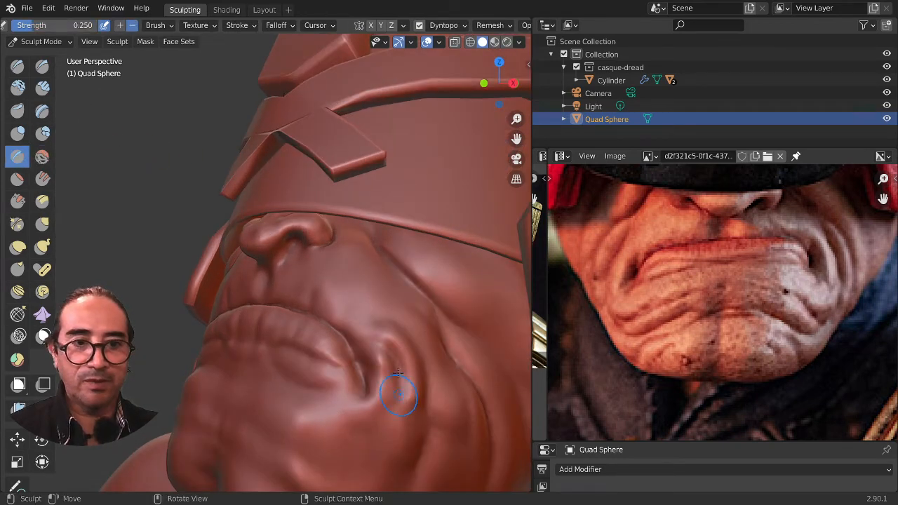
mouse_move(400, 383)
left_mouse_down()
mouse_move(401, 371)
mouse_move(379, 363)
mouse_move(353, 394)
mouse_move(345, 392)
left_mouse_up()
left_click_drag(418, 361, 416, 433)
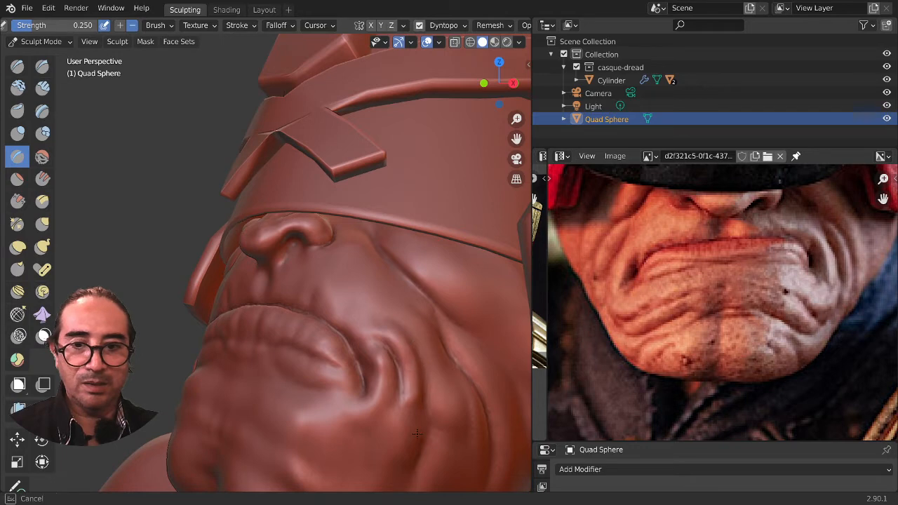
left_click_drag(403, 470, 403, 471)
Step: Deepen the wrinkles running from the cheek folds toward the chin on the character's left with the Crease brush
middle_click_drag(423, 398, 387, 343)
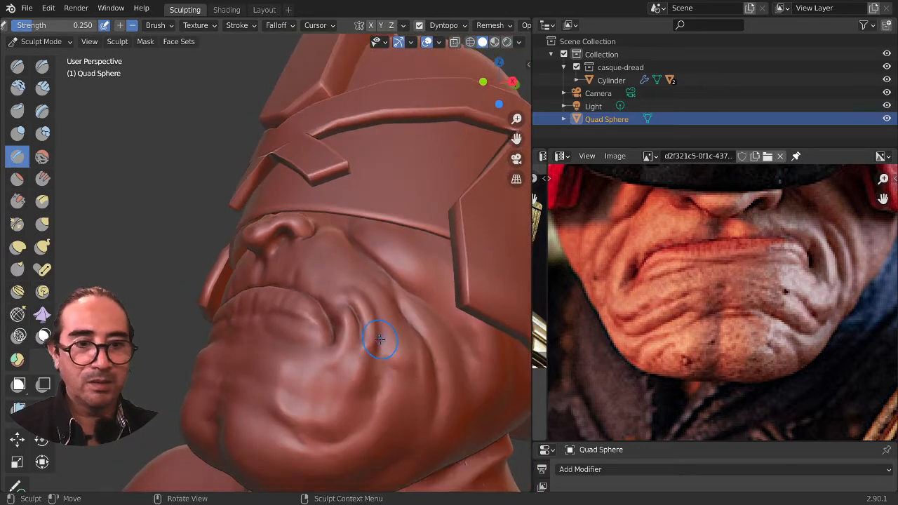
left_click_drag(383, 353, 377, 378)
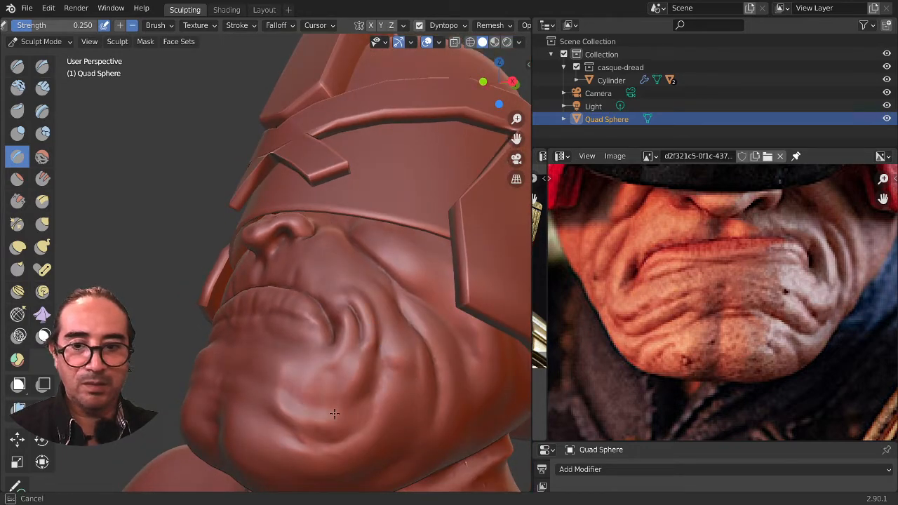
left_click_drag(334, 414, 374, 369)
mouse_move(290, 400)
left_mouse_down()
mouse_move(284, 423)
mouse_move(339, 445)
mouse_move(331, 443)
left_mouse_up()
mouse_move(333, 420)
middle_mouse_down()
mouse_move(390, 416)
mouse_move(395, 453)
middle_mouse_up()
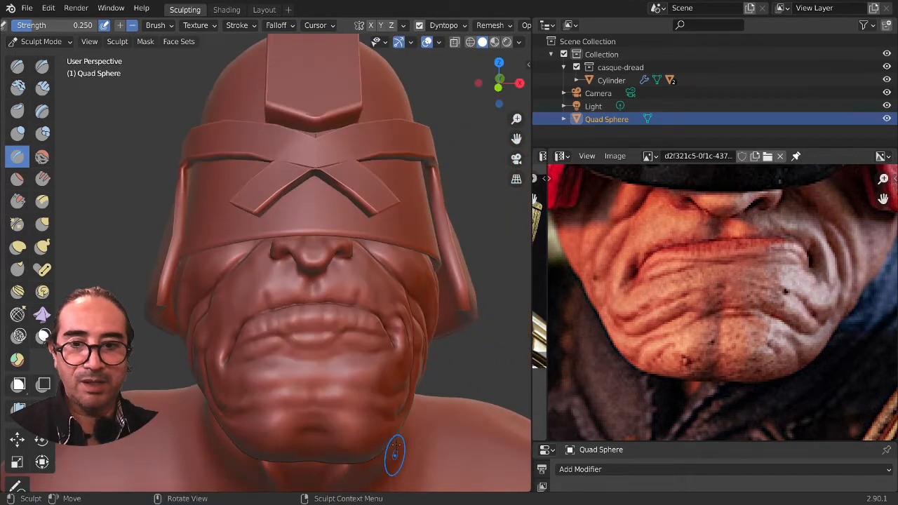
mouse_move(405, 405)
middle_mouse_down()
mouse_move(386, 365)
mouse_move(297, 371)
mouse_move(373, 451)
middle_mouse_up()
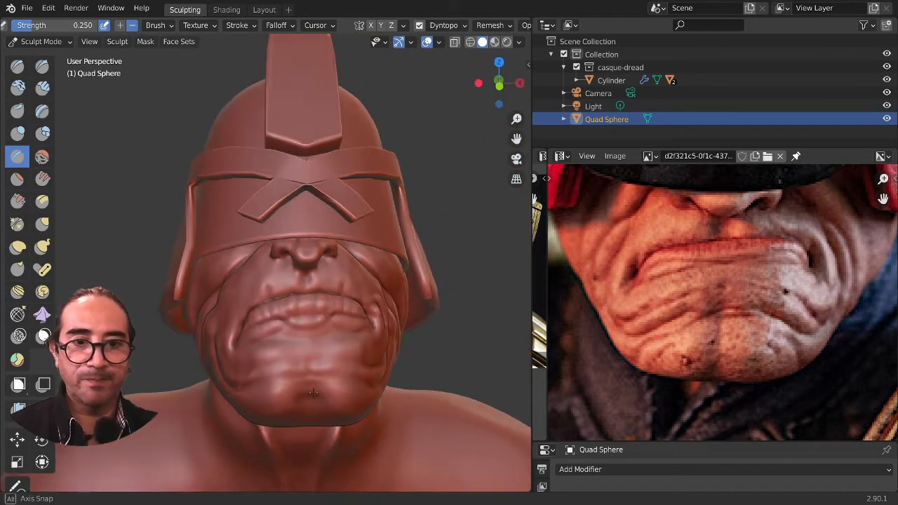
Step: Reshape the middle and the character's right side of the lip with the Grab brush at a larger radius
left_click(18, 67)
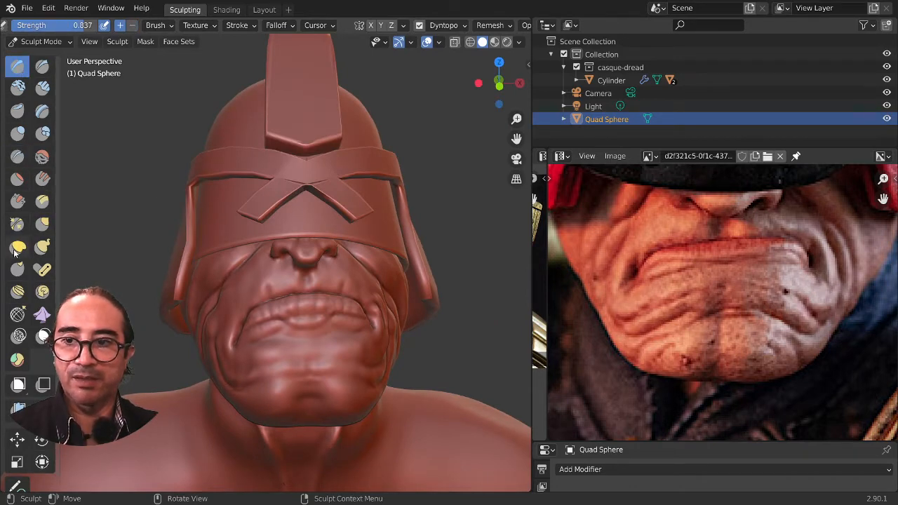
left_click(41, 224)
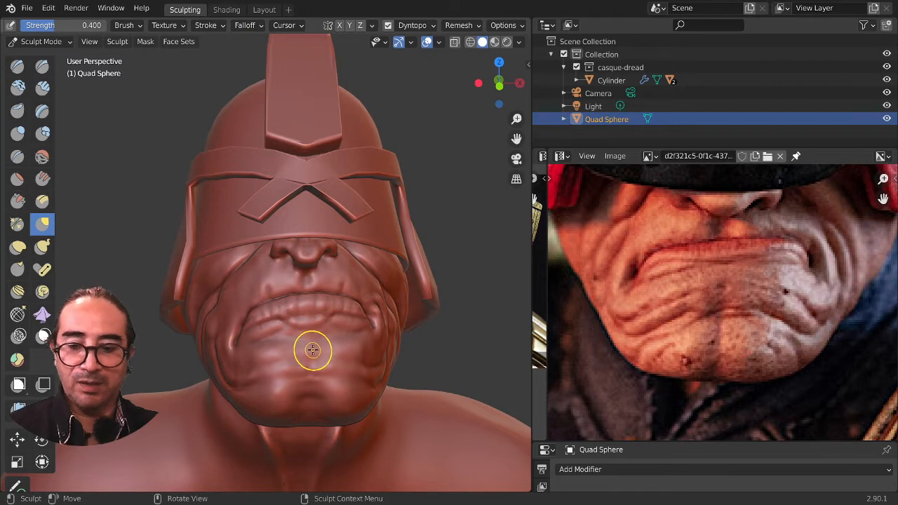
key("f")
left_click(335, 348)
scroll(321, 343, "up", 2)
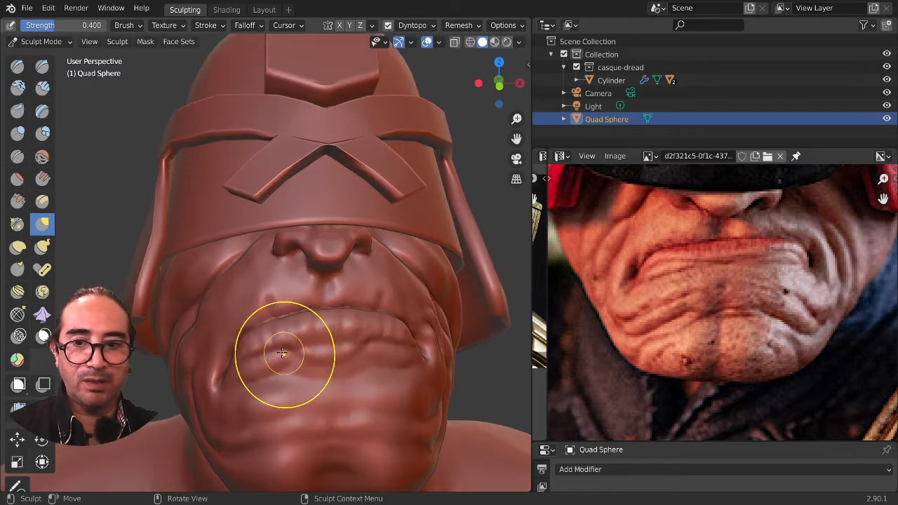
mouse_move(261, 359)
middle_mouse_down()
mouse_move(248, 328)
mouse_move(271, 340)
middle_mouse_up()
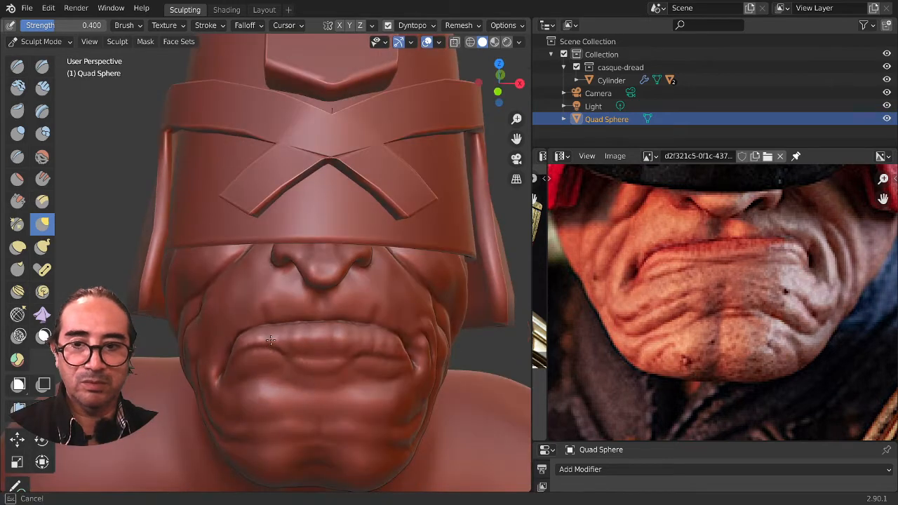
left_click_drag(271, 340, 274, 344)
middle_click_drag(332, 342, 329, 331)
mouse_move(296, 336)
left_mouse_down()
mouse_move(284, 337)
mouse_move(290, 345)
left_mouse_up()
left_click_drag(355, 346, 360, 340)
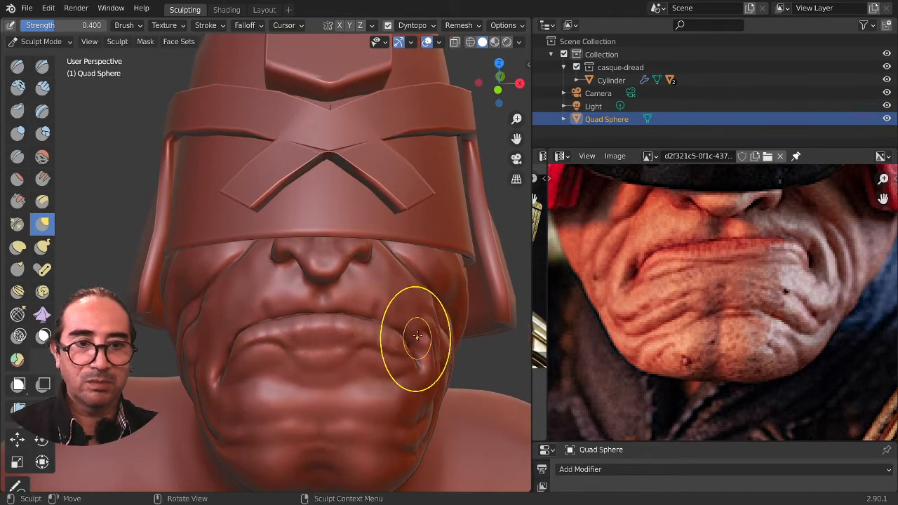
Step: Enlarge the Grab brush and adjust the mouth corner and lip line on the character's left, plus the lower lip's opposite side
mouse_move(415, 337)
middle_mouse_down()
mouse_move(368, 343)
mouse_move(361, 360)
middle_mouse_up()
key("f")
left_click(392, 351)
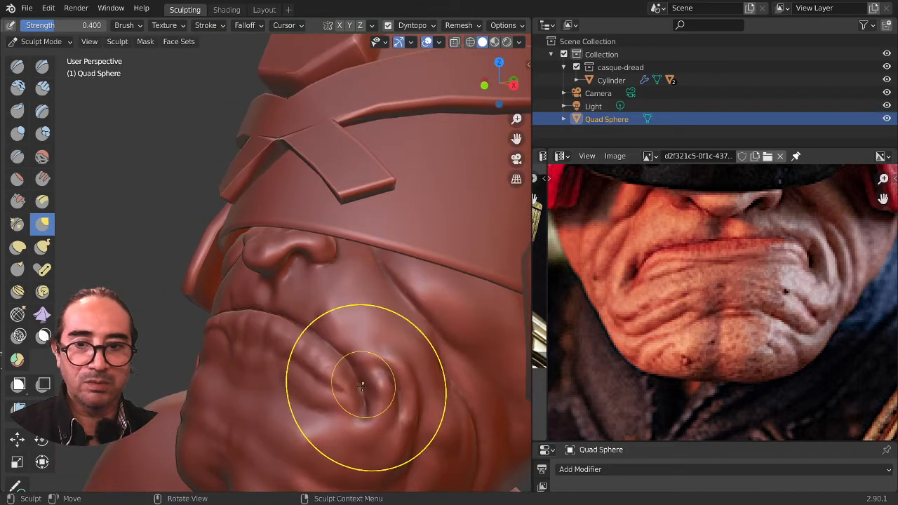
left_click_drag(362, 386, 358, 382)
left_click_drag(364, 391, 359, 381)
left_click_drag(342, 345, 336, 334)
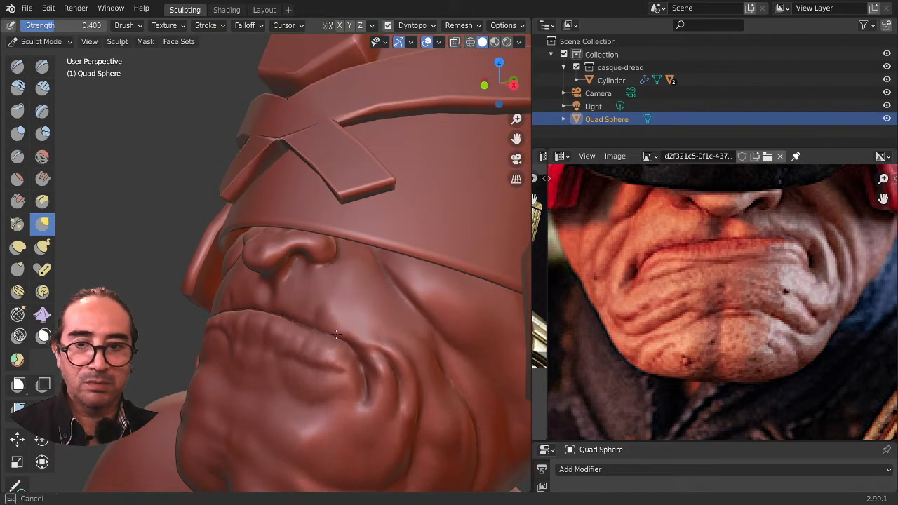
mouse_move(336, 334)
middle_mouse_down()
mouse_move(286, 392)
mouse_move(352, 370)
mouse_move(272, 358)
mouse_move(282, 351)
mouse_move(369, 338)
middle_mouse_up()
scroll(310, 356, "up", 2)
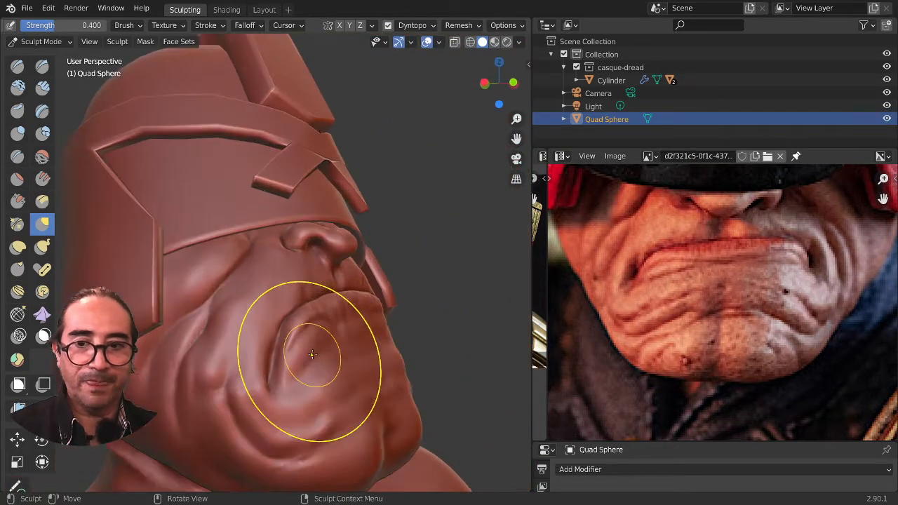
left_click_drag(312, 354, 347, 347)
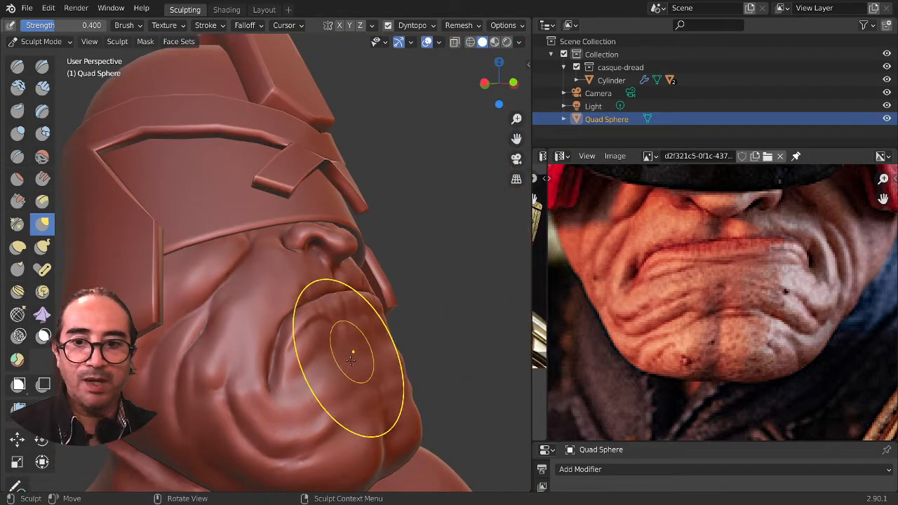
Step: Switch to the Draw brush and reduce the brush radius for work below the lips
left_click(17, 66)
middle_click_drag(316, 351, 295, 428)
key("f")
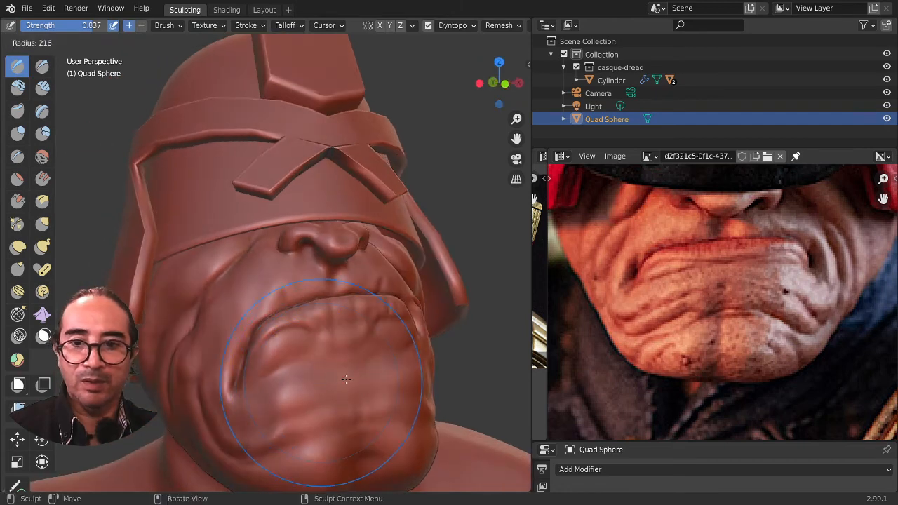
left_click(301, 400)
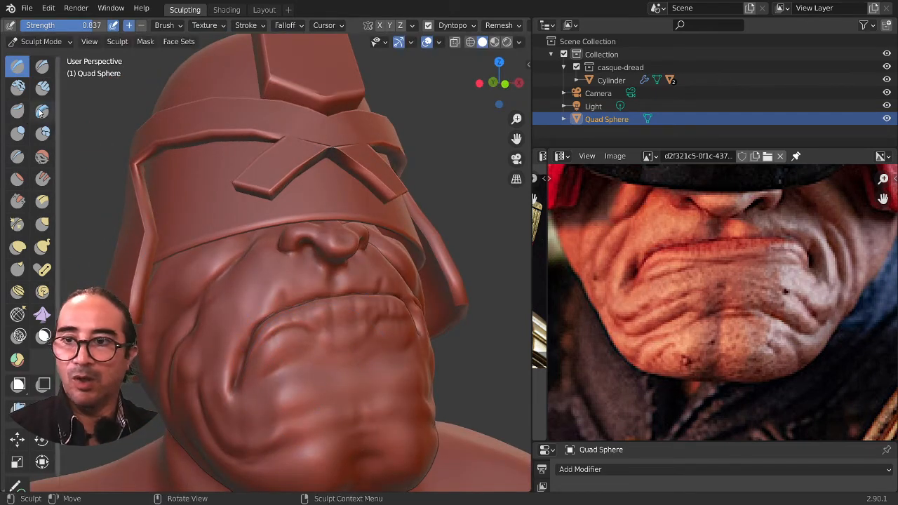
Step: Switch to the Layer brush, undo its first stroke and set the brush strength to 0.203
left_click(42, 112)
middle_click_drag(360, 392, 280, 381)
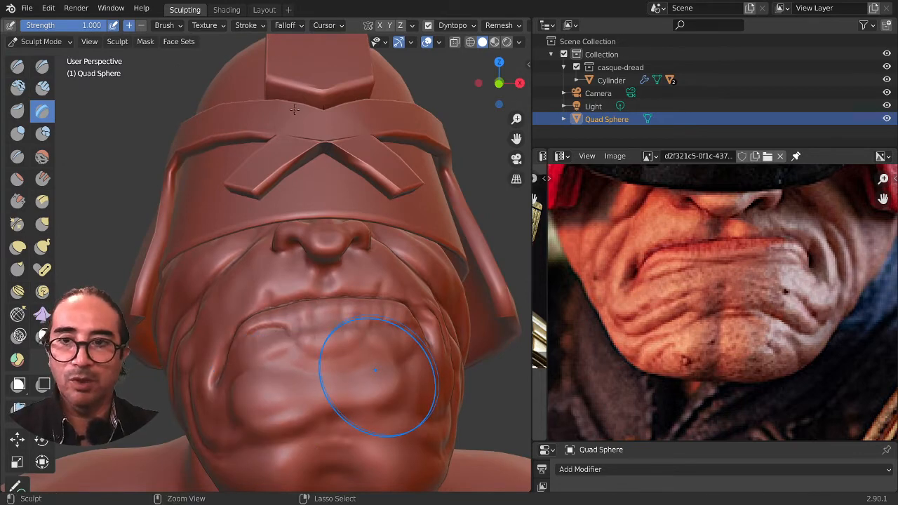
key("ctrl+z")
left_click_drag(99, 26, 96, 26)
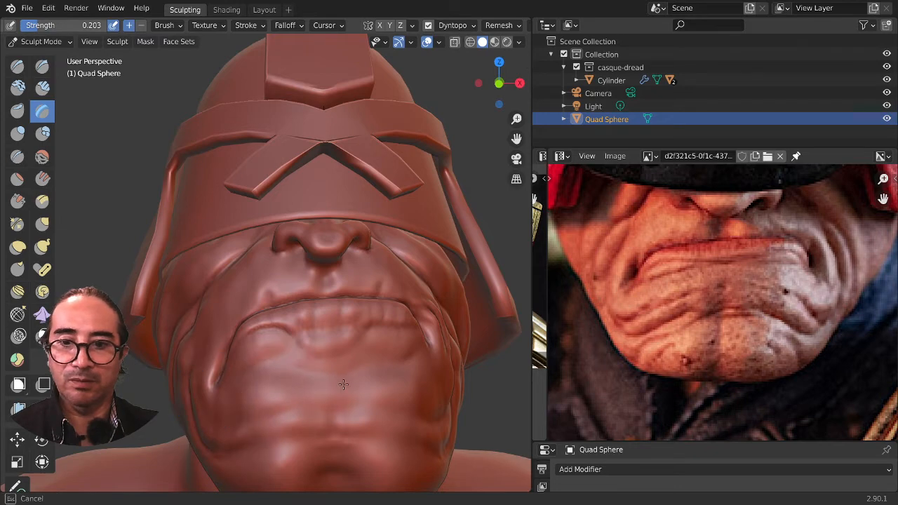
Step: Build up soft skin folds between the lower lip and the chin with the Layer brush
middle_click_drag(241, 411, 374, 391)
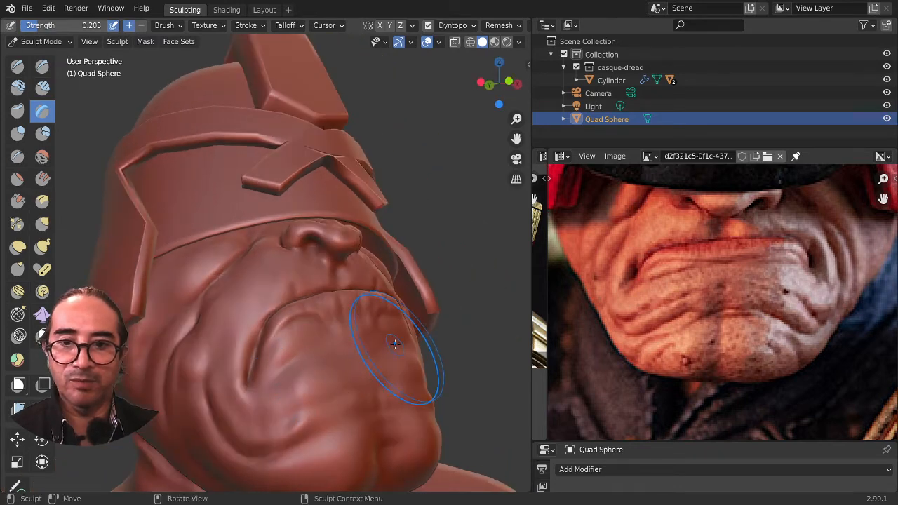
left_click_drag(391, 346, 303, 369)
left_click_drag(372, 355, 332, 365)
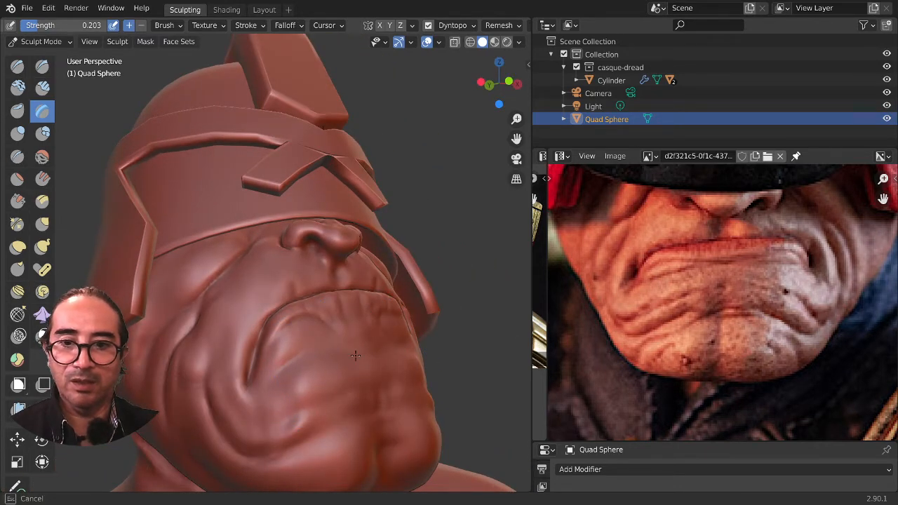
middle_click_drag(356, 355, 281, 390)
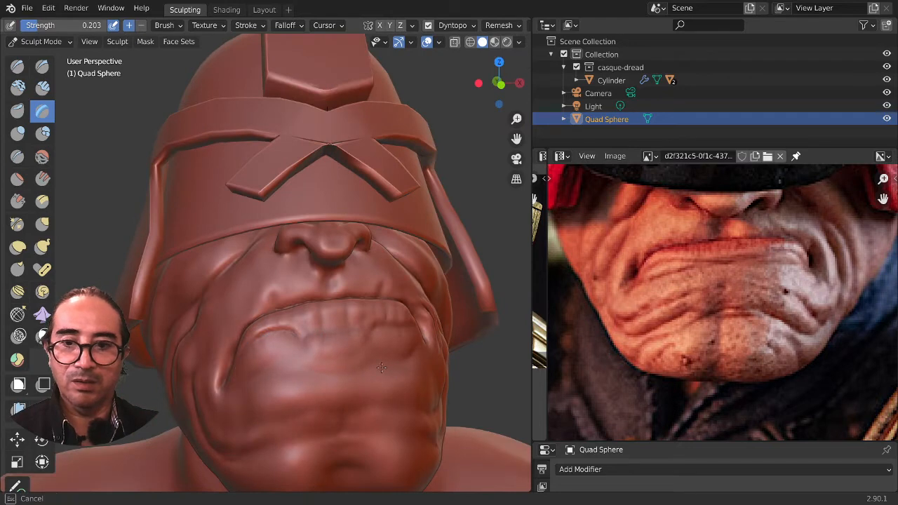
mouse_move(270, 384)
middle_mouse_down()
mouse_move(414, 375)
mouse_move(407, 367)
mouse_move(309, 407)
mouse_move(320, 344)
middle_mouse_up()
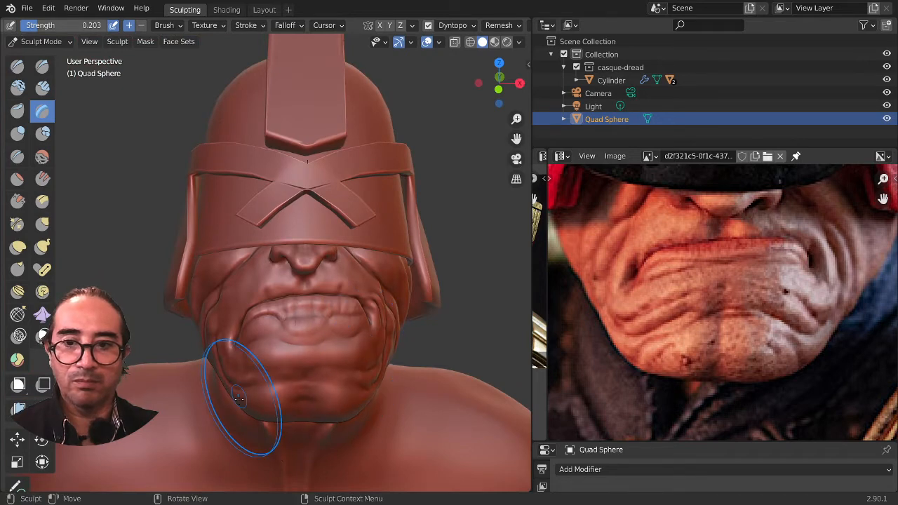
middle_click_drag(235, 376, 314, 377)
left_click_drag(313, 377, 398, 379)
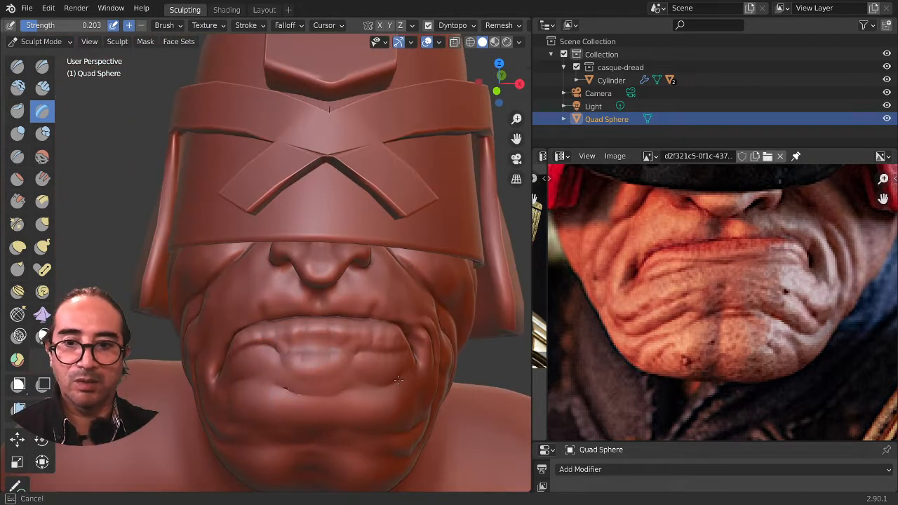
Step: Carve the fold under the lower lip with a smaller Crease brush and smooth the skin between it and the chin
left_click(17, 110)
left_click(17, 156)
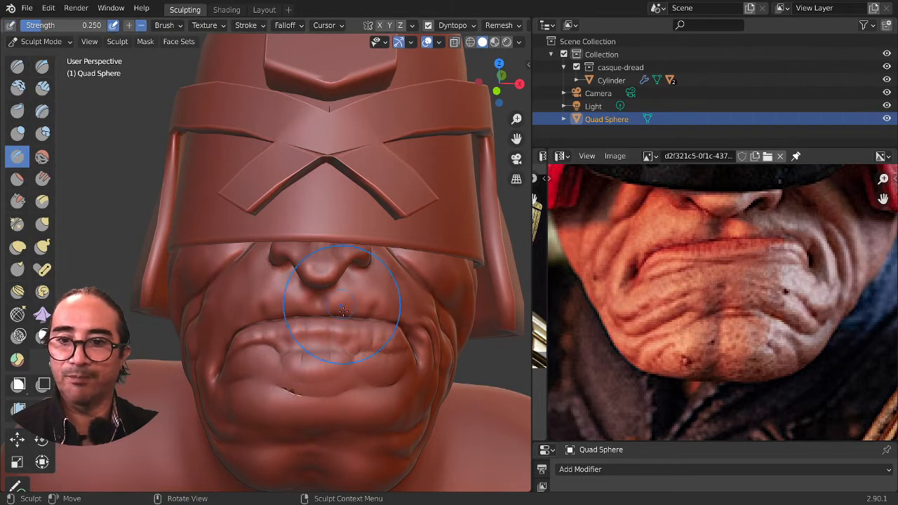
middle_click_drag(257, 211, 380, 376)
key("f")
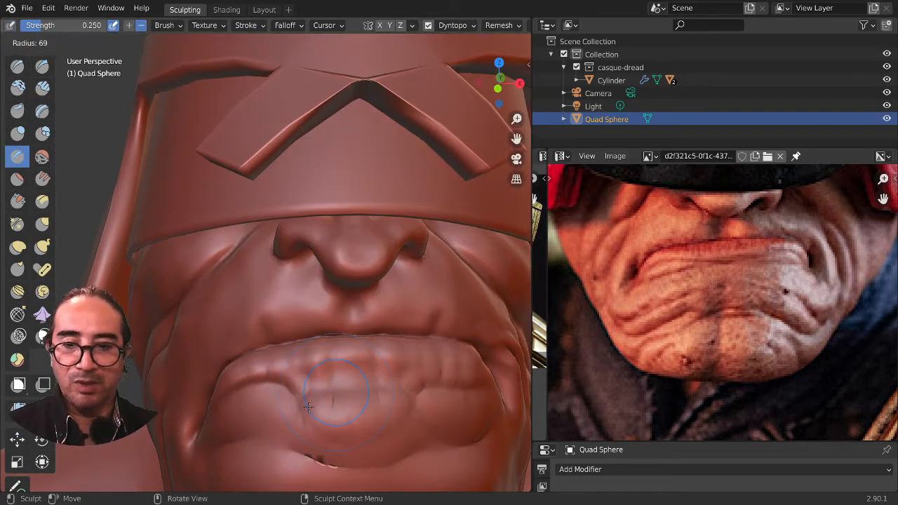
left_click(301, 415)
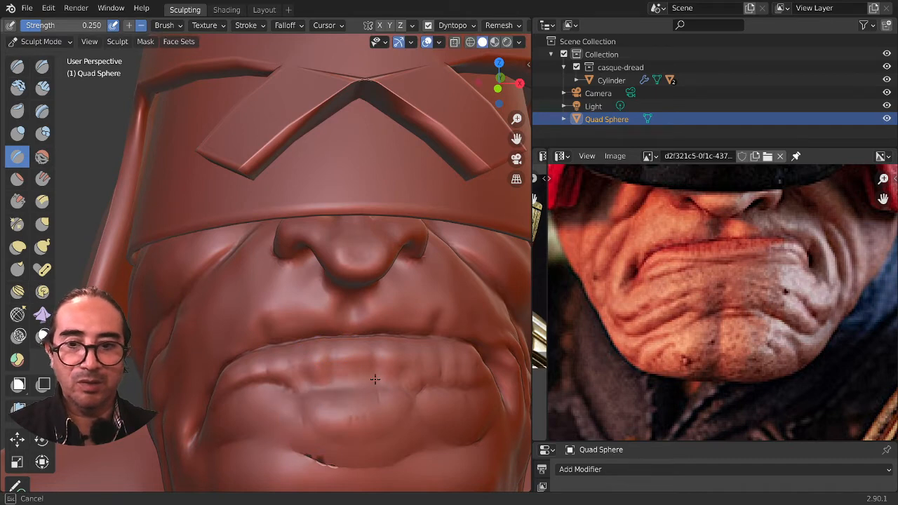
middle_click_drag(375, 377, 320, 342)
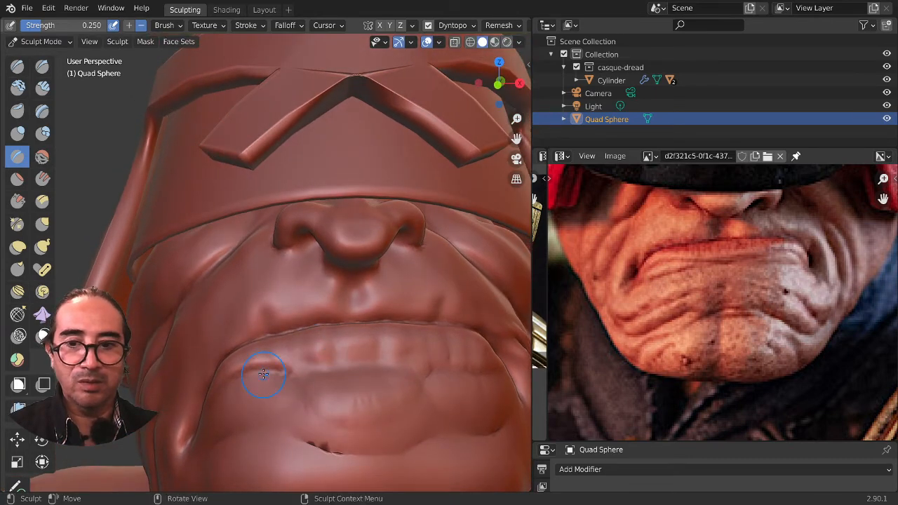
mouse_move(263, 374)
left_mouse_down()
mouse_move(388, 354)
mouse_move(329, 384)
left_mouse_up()
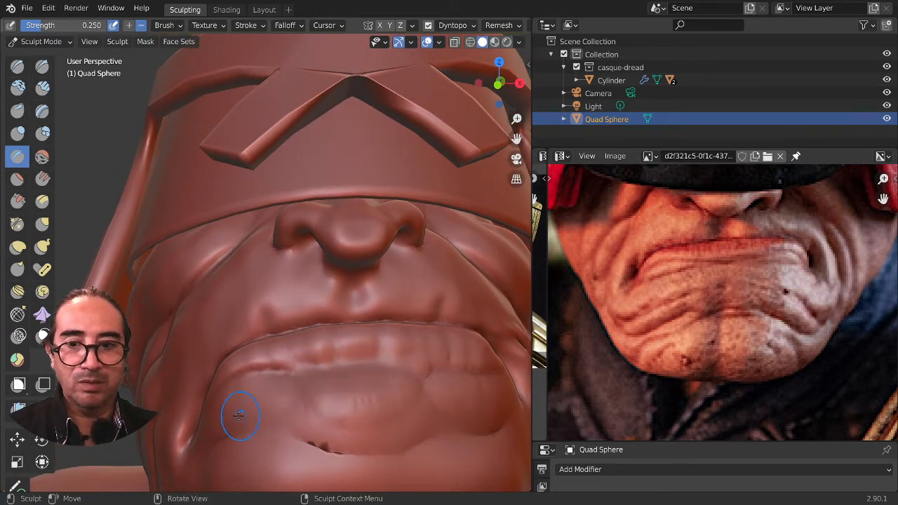
left_click_drag(240, 416, 362, 410, "shift")
left_click_drag(230, 443, 407, 447, "shift")
Step: Carve curved folds with the Crease brush from the mouth corner on the character's right across the area beneath the lower lip
scroll(404, 442, "down", 3)
middle_click_drag(354, 399, 377, 397)
scroll(365, 390, "up", 2)
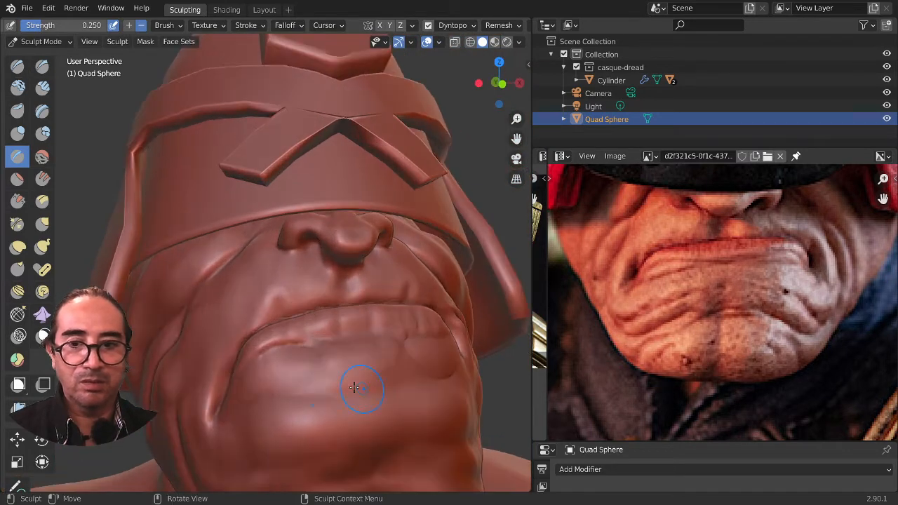
mouse_move(228, 414)
left_mouse_down()
mouse_move(377, 369)
mouse_move(253, 406)
mouse_move(356, 369)
left_mouse_up()
middle_click_drag(331, 402, 275, 400)
left_click_drag(270, 389, 435, 402)
scroll(400, 407, "down", 2)
middle_click_drag(281, 338, 339, 329)
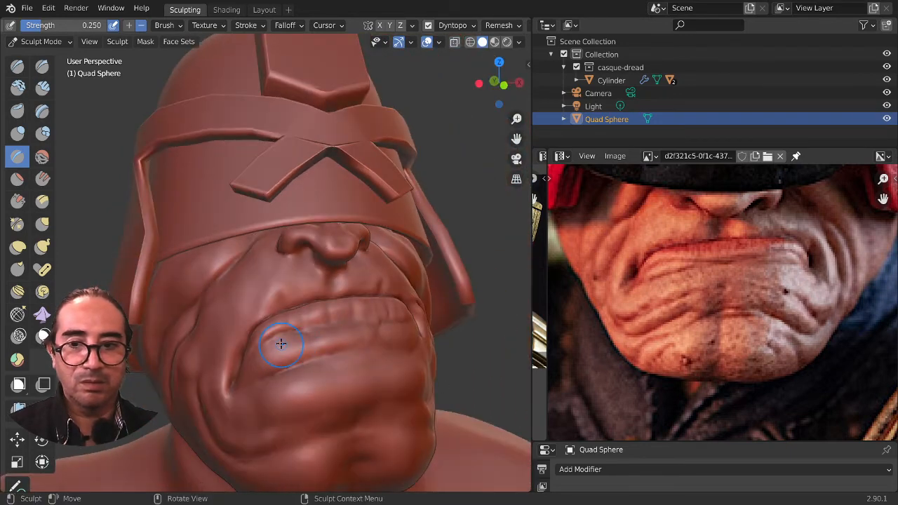
mouse_move(310, 349)
left_mouse_down()
mouse_move(284, 361)
mouse_move(308, 354)
mouse_move(277, 351)
mouse_move(347, 330)
left_mouse_up()
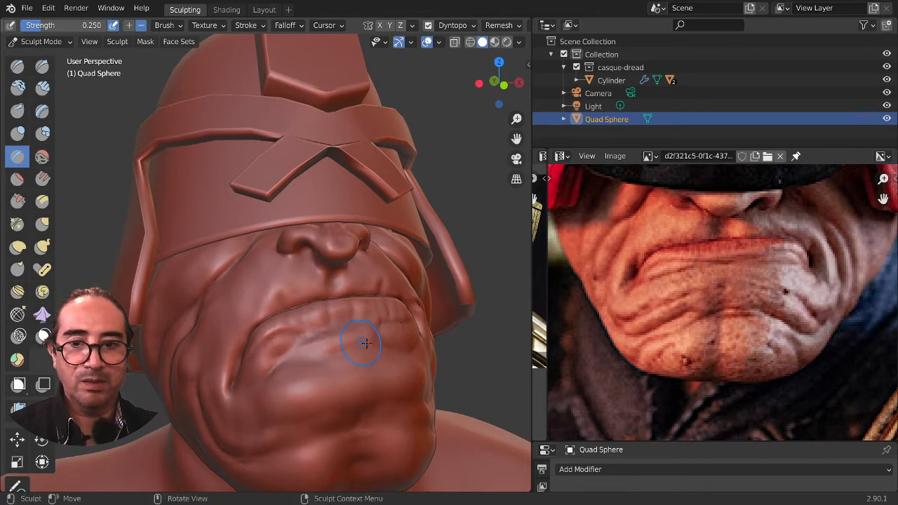
Step: Refine the fold at the mouth corner and the cheek and jowl wrinkles on the character's right with the Crease brush
mouse_move(347, 330)
middle_mouse_down()
mouse_move(346, 371)
mouse_move(263, 341)
middle_mouse_up()
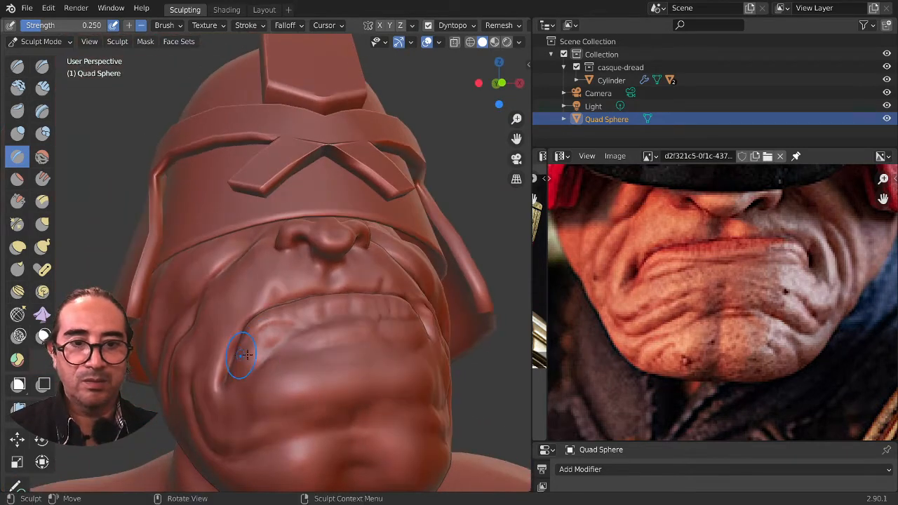
left_click_drag(241, 373, 282, 341)
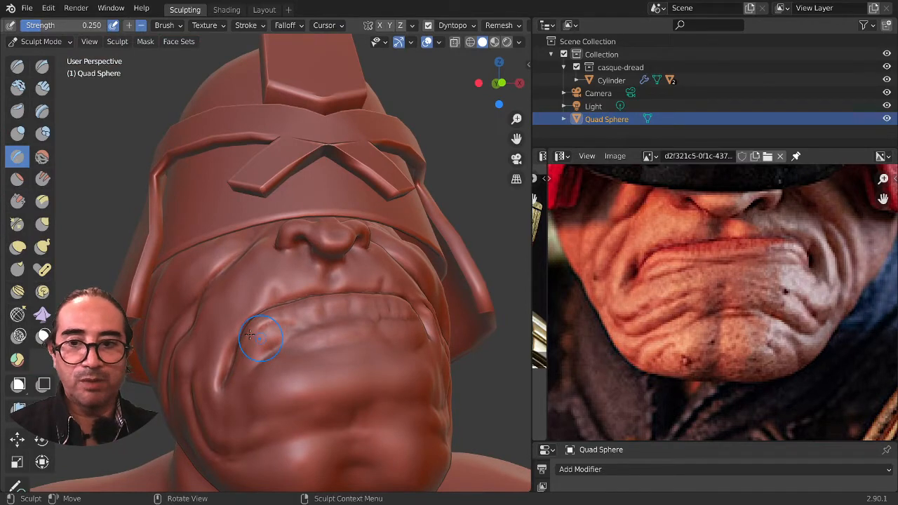
middle_click_drag(223, 363, 243, 345)
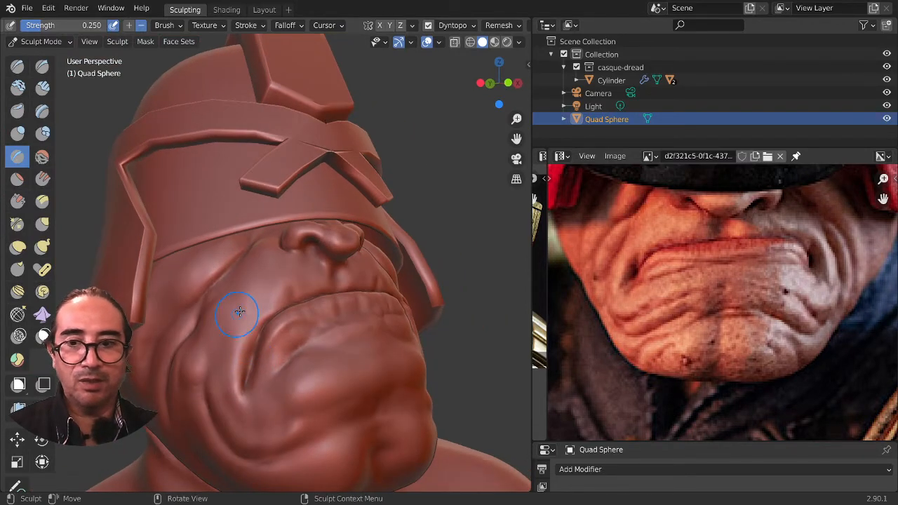
mouse_move(240, 312)
left_mouse_down()
mouse_move(211, 361)
mouse_move(221, 317)
mouse_move(207, 369)
left_mouse_up()
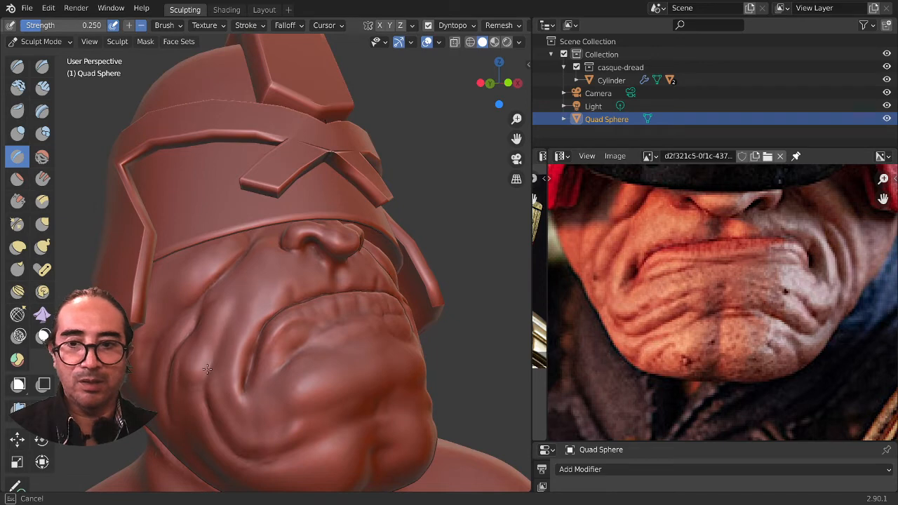
middle_click_drag(207, 368, 227, 301)
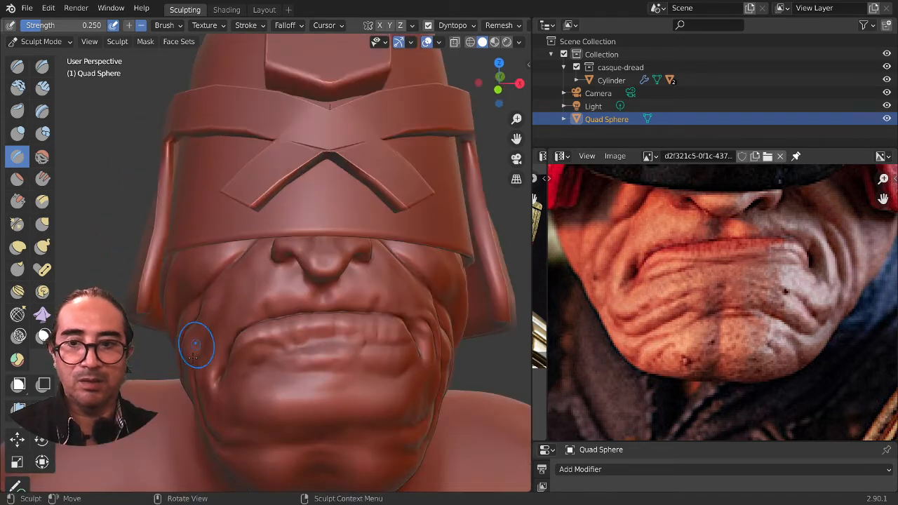
middle_click_drag(196, 344, 245, 267)
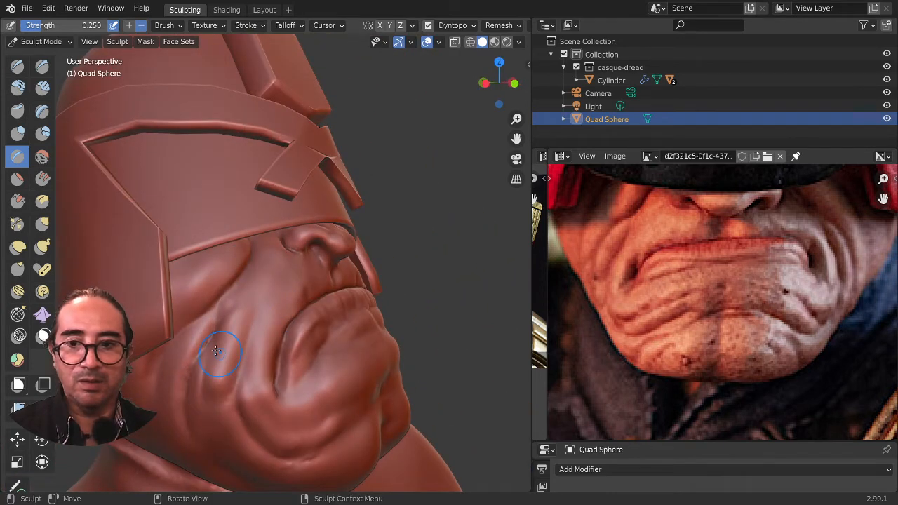
middle_click_drag(210, 429, 214, 337)
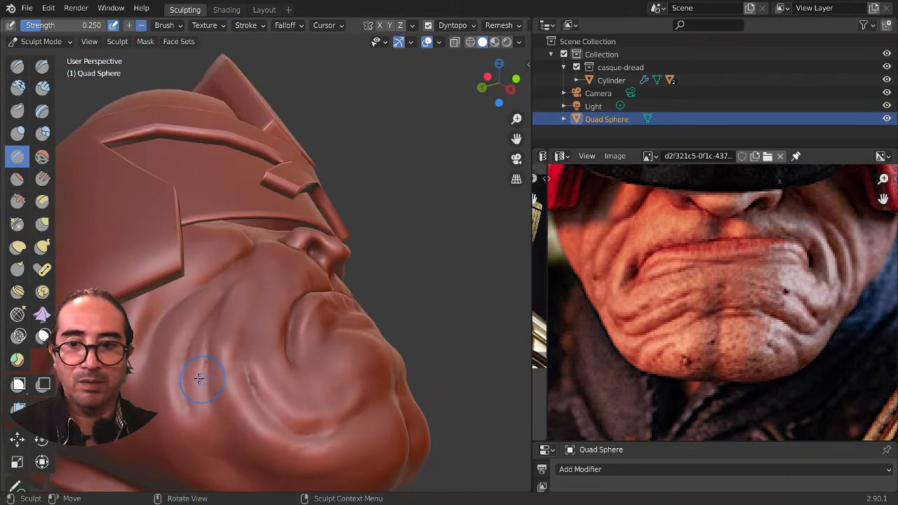
scroll(267, 450, "down", 2)
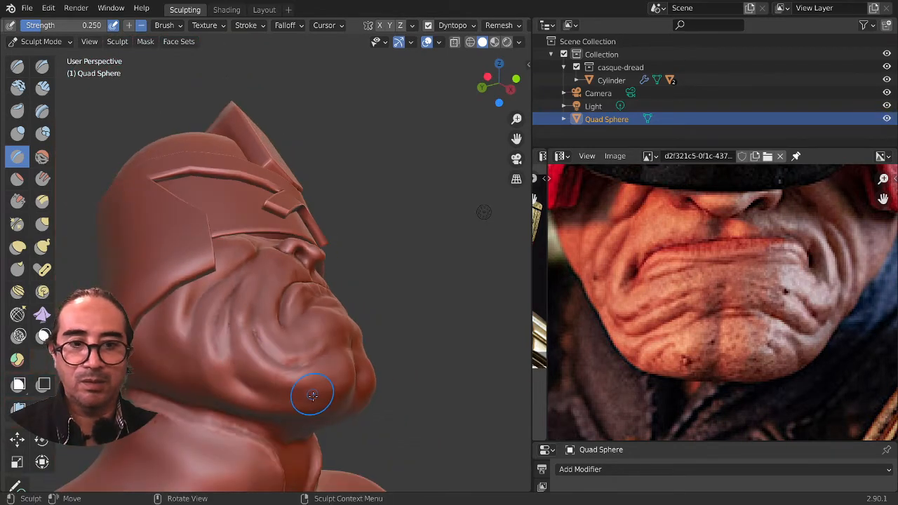
Step: Deepen the horizontal crease above the chin toward the character's left jaw with the Crease brush
middle_click_drag(313, 395, 329, 394)
middle_click_drag(255, 380, 276, 411)
middle_click_drag(329, 382, 339, 377)
mouse_move(297, 397)
middle_mouse_down()
mouse_move(327, 405)
mouse_move(297, 400)
mouse_move(341, 427)
mouse_move(341, 437)
mouse_move(456, 376)
mouse_move(365, 364)
mouse_move(271, 374)
mouse_move(313, 411)
mouse_move(288, 397)
mouse_move(390, 406)
middle_mouse_up()
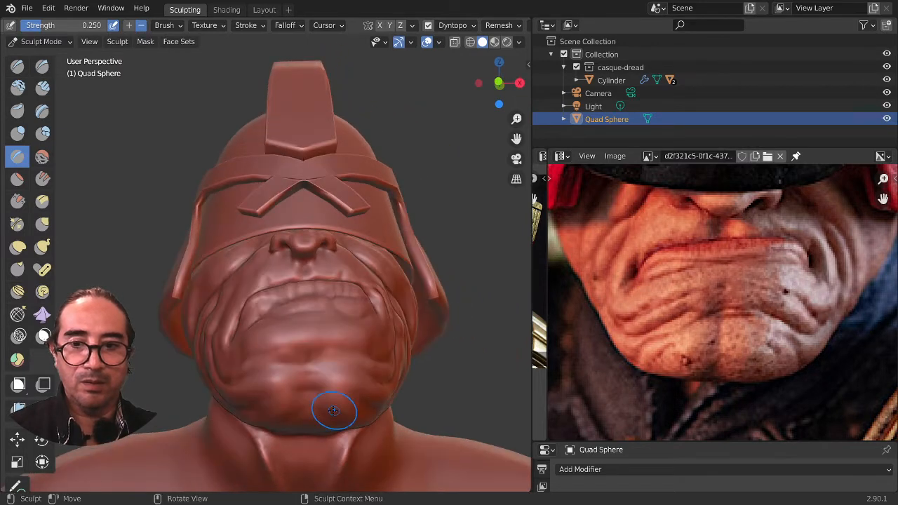
scroll(341, 431, "up", 1)
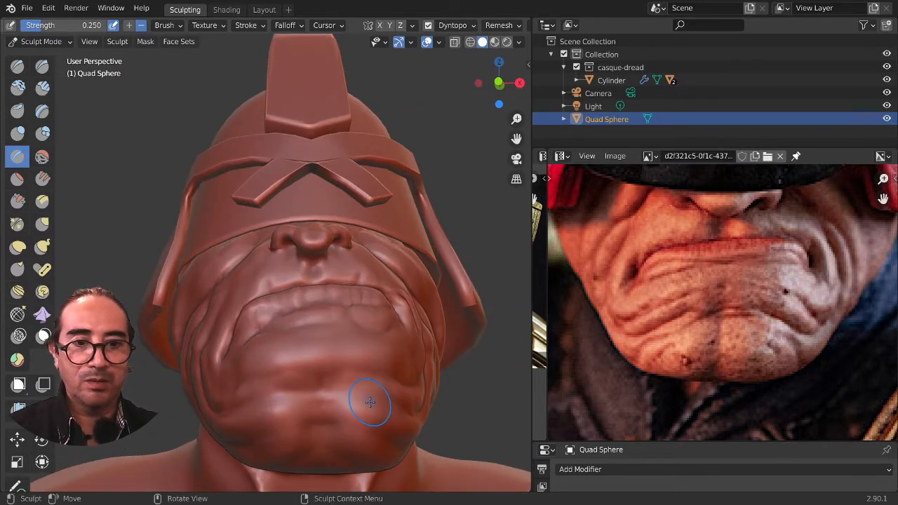
middle_click_drag(330, 390, 363, 368)
mouse_move(319, 390)
left_mouse_down()
mouse_move(281, 393)
mouse_move(364, 383)
left_mouse_up()
left_click_drag(307, 385, 420, 390)
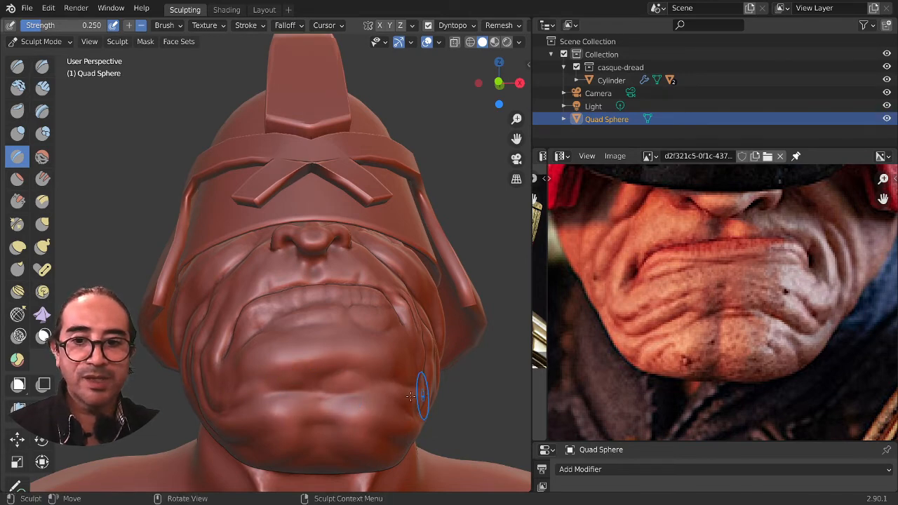
Step: Swell the flesh just above the middle of the chin crease with the Inflate brush at 0.500 strength
left_click(18, 133)
left_click_drag(302, 375, 338, 377)
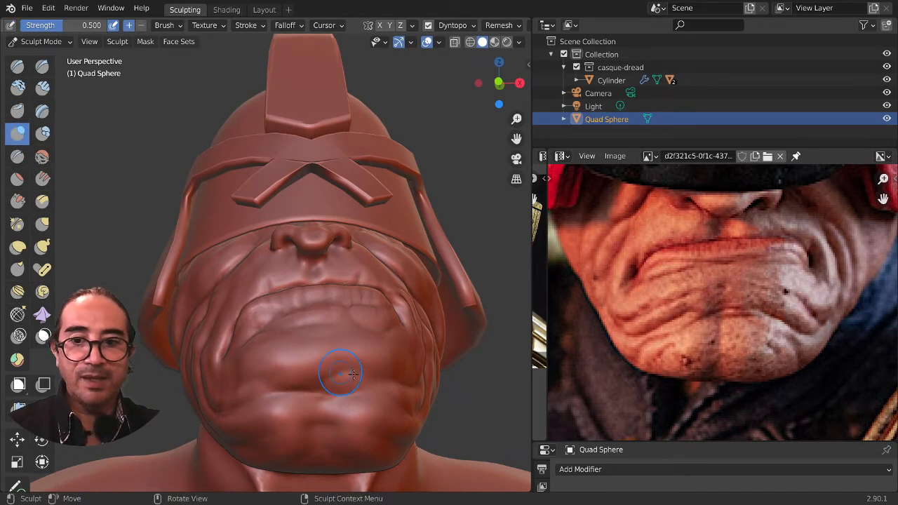
mouse_move(351, 375)
middle_mouse_down()
mouse_move(379, 380)
mouse_move(332, 384)
mouse_move(393, 390)
mouse_move(358, 387)
mouse_move(404, 220)
mouse_move(411, 141)
mouse_move(241, 370)
mouse_move(254, 386)
mouse_move(294, 395)
mouse_move(358, 364)
mouse_move(365, 379)
mouse_move(285, 396)
mouse_move(379, 381)
middle_mouse_up()
scroll(378, 382, "up", 2)
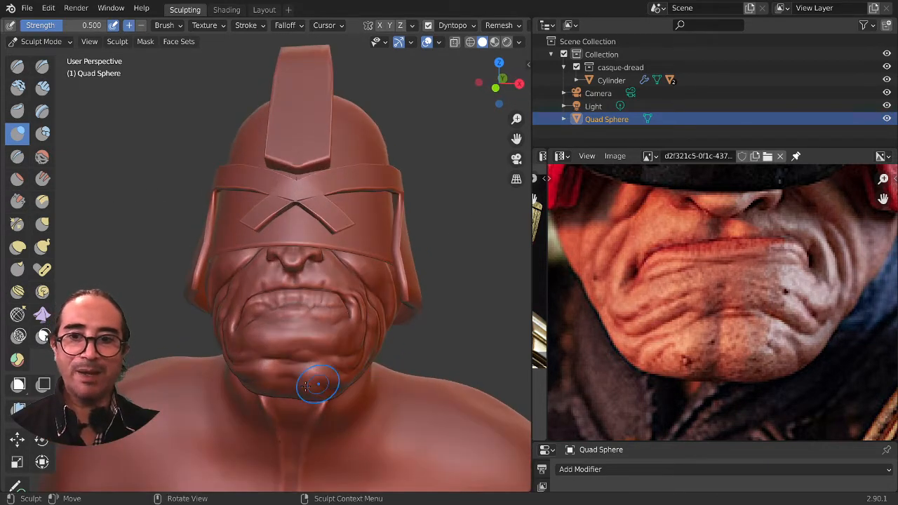
mouse_move(306, 385)
middle_mouse_down()
mouse_move(263, 390)
mouse_move(312, 374)
middle_mouse_up()
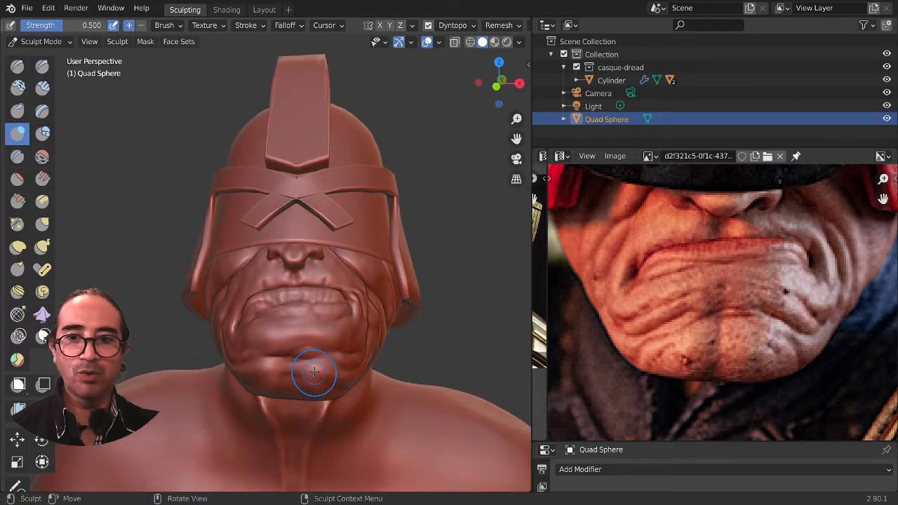
scroll(314, 373, "up", 2)
Step: Adjust the cheek fold beside the nose on the character's right with the Grab brush at a 151 px radius
left_click(18, 65)
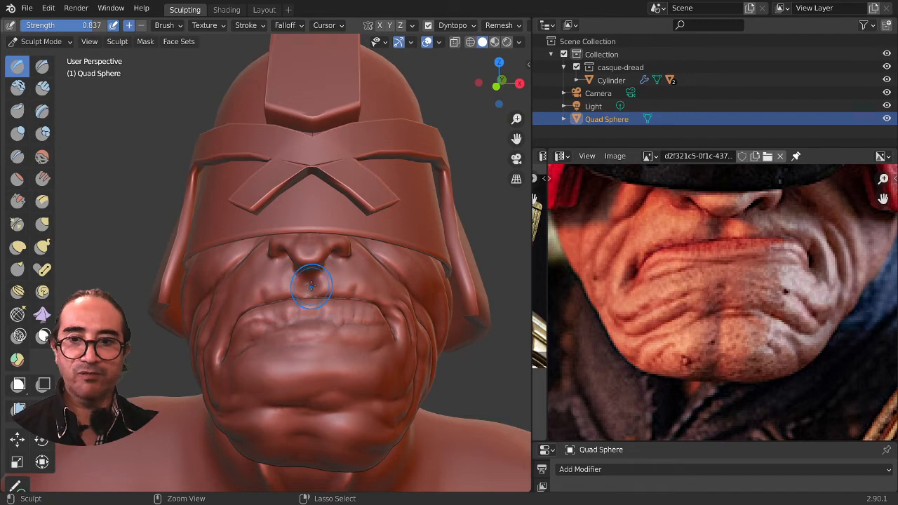
middle_click_drag(308, 286, 269, 195)
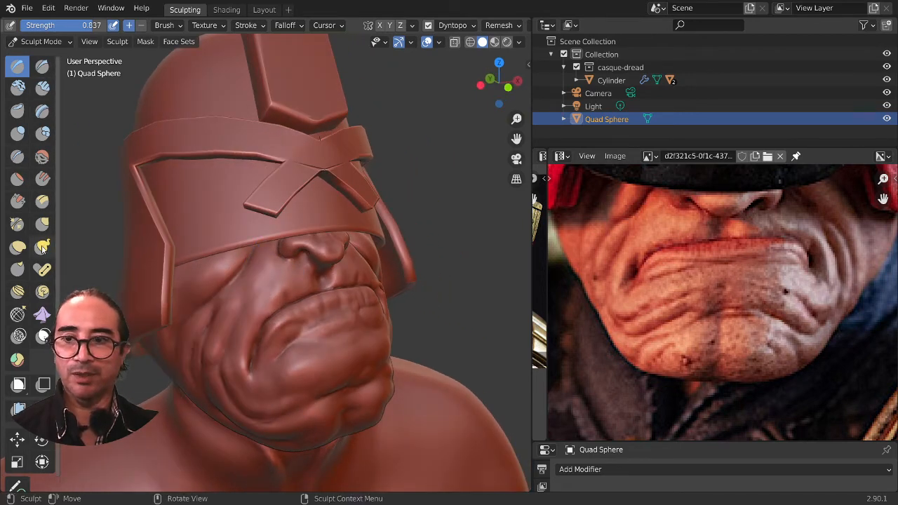
left_click(42, 223)
key("f")
left_click(348, 283)
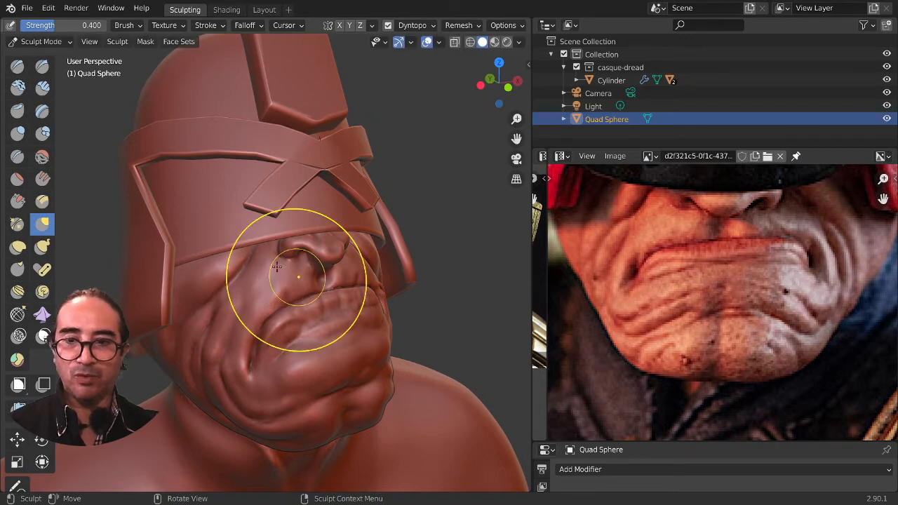
left_click_drag(258, 249, 265, 246)
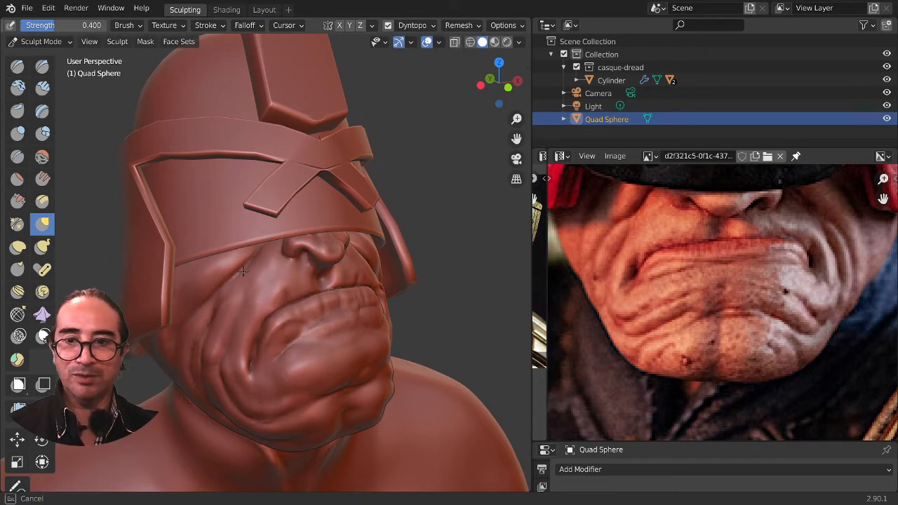
middle_click_drag(239, 284, 338, 279)
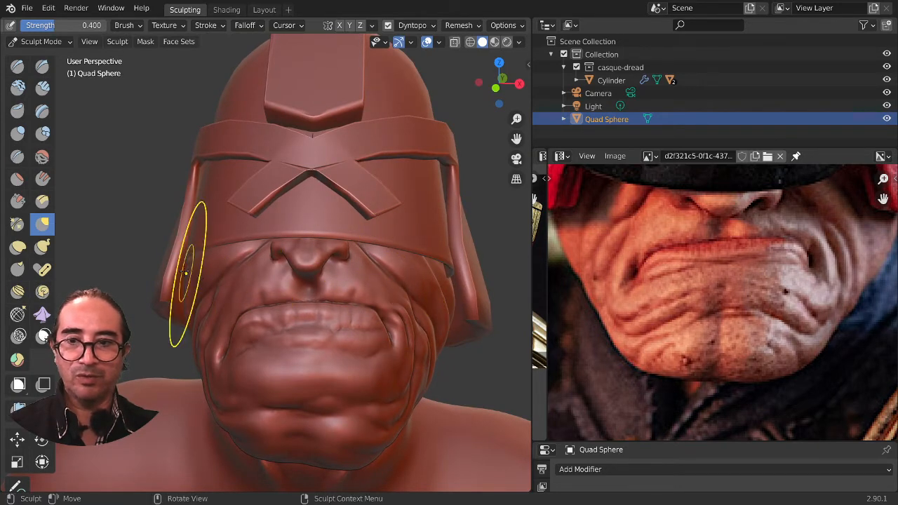
Step: Maximize the 3D viewport to review the bust from several angles and switch to the Draw brush
mouse_move(198, 275)
middle_mouse_down()
mouse_move(300, 320)
mouse_move(241, 340)
mouse_move(246, 361)
mouse_move(210, 375)
middle_mouse_up()
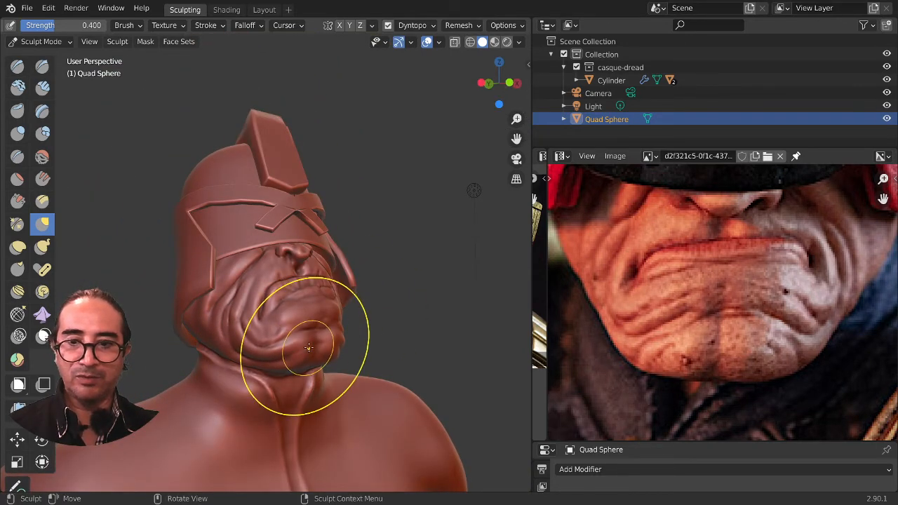
middle_click_drag(300, 342, 381, 356)
mouse_move(316, 346)
middle_mouse_down()
mouse_move(329, 351)
mouse_move(267, 375)
middle_mouse_up()
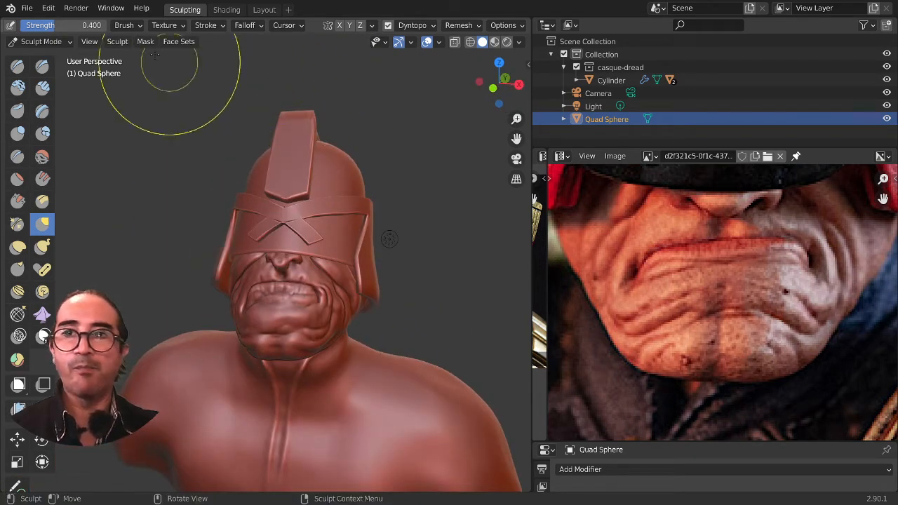
scroll(208, 295, "up", 2)
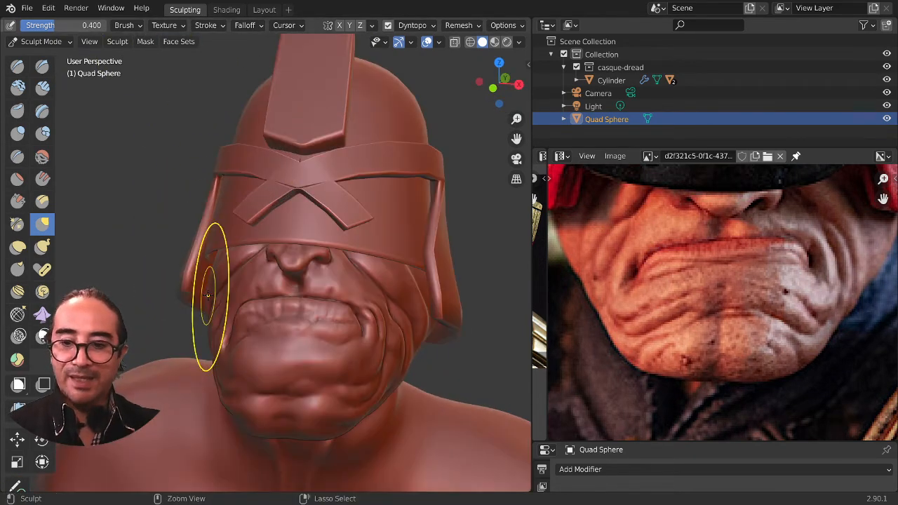
key("ctrl+space")
scroll(315, 351, "down", 4)
middle_click_drag(348, 367, 475, 327)
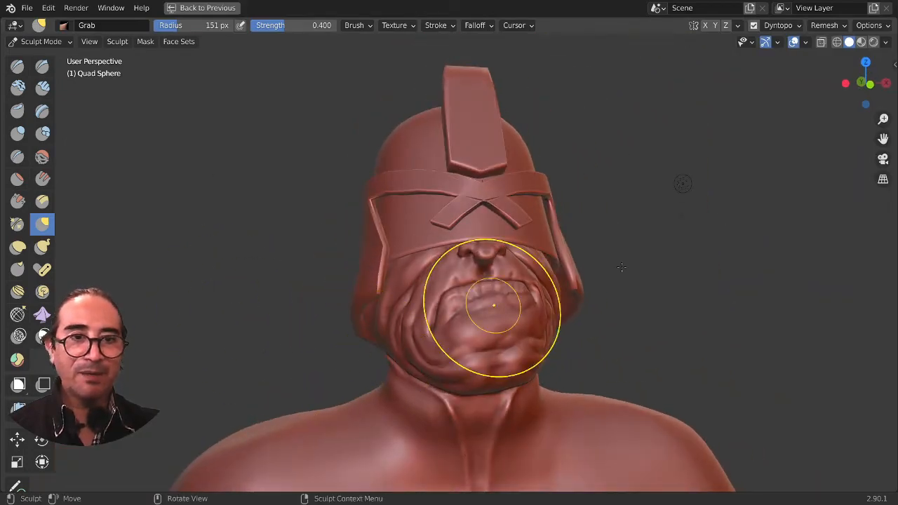
left_click(17, 65)
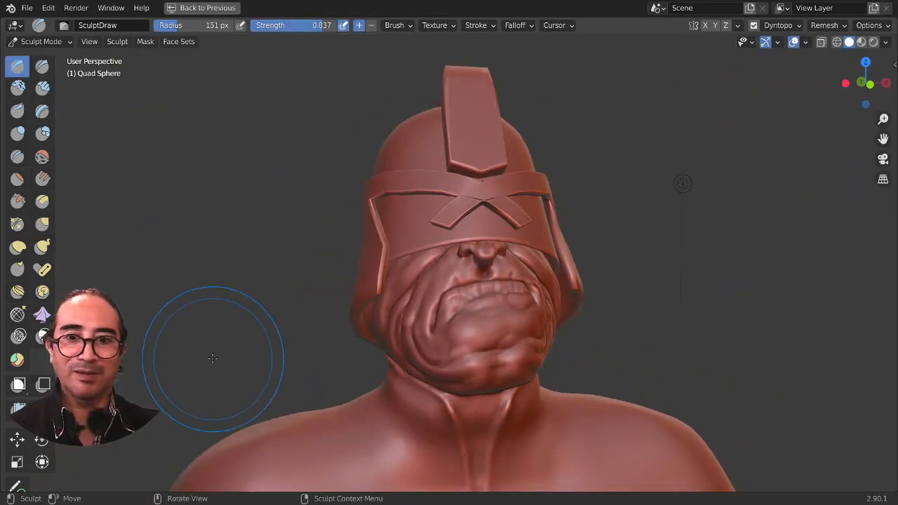
middle_click_drag(201, 357, 251, 336)
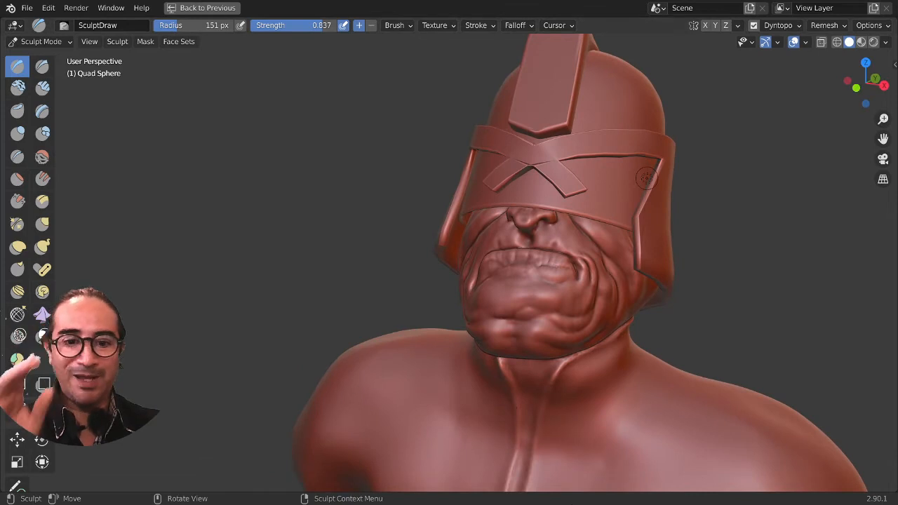